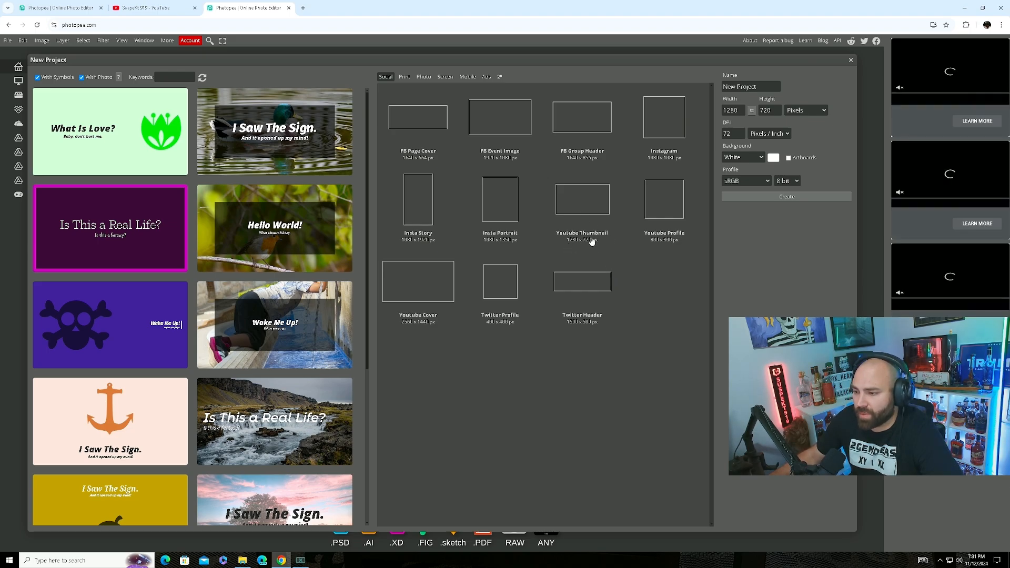
Pick the YouTube Thumbnail preset, set DPI to 300, keep a White background, and create the project.
left_click(587, 202)
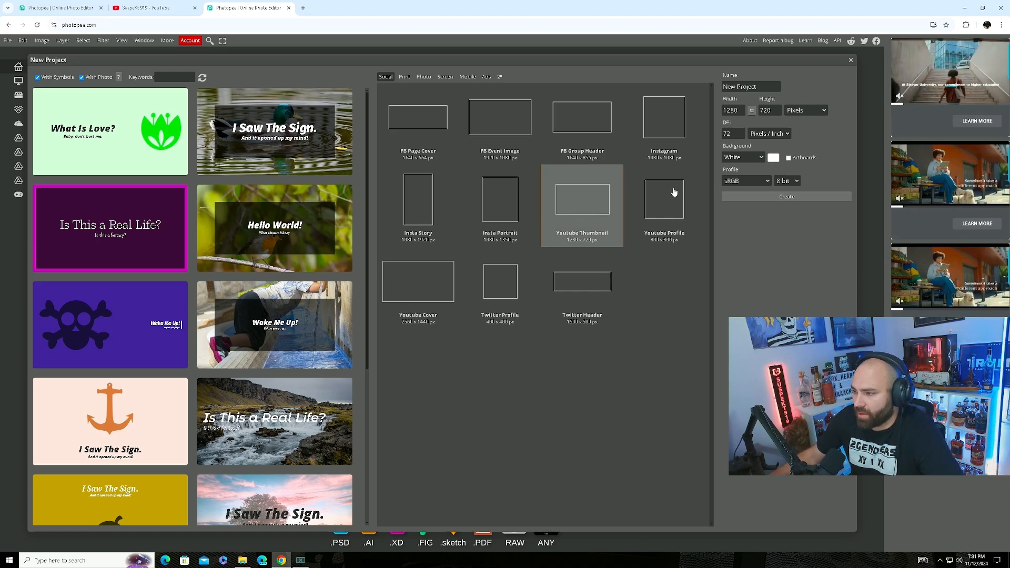
left_click(733, 133)
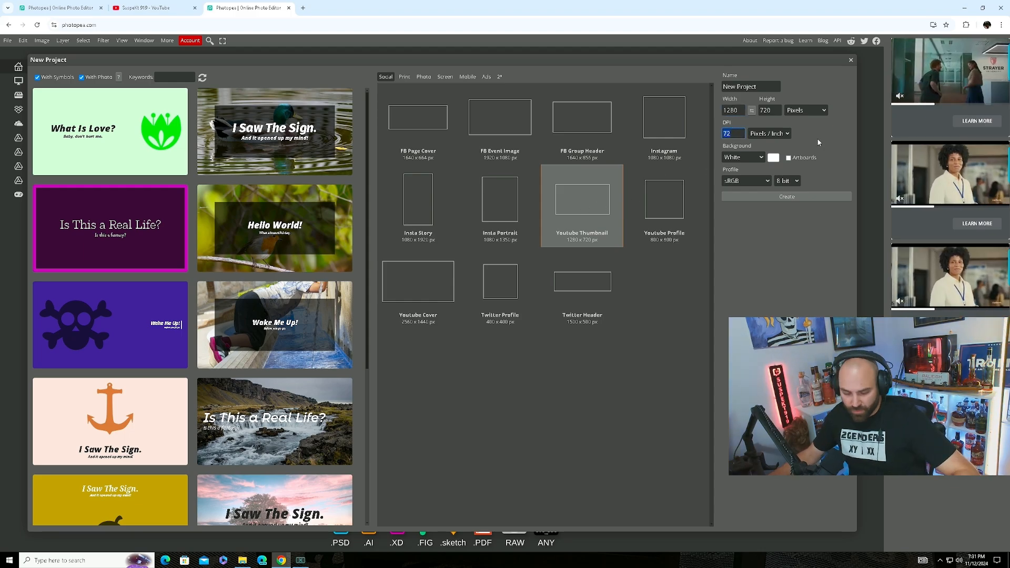
type("300")
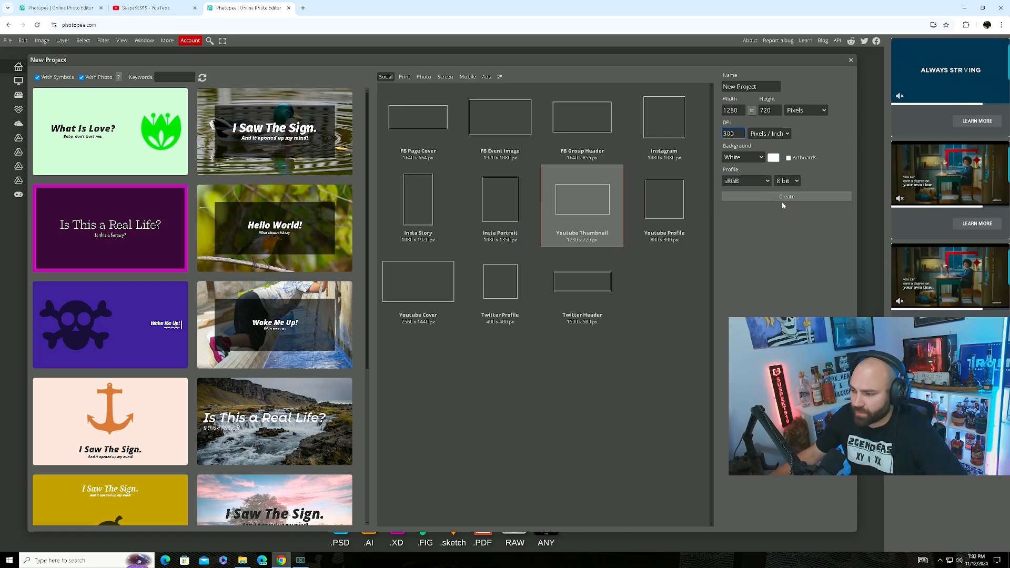
left_click(743, 157)
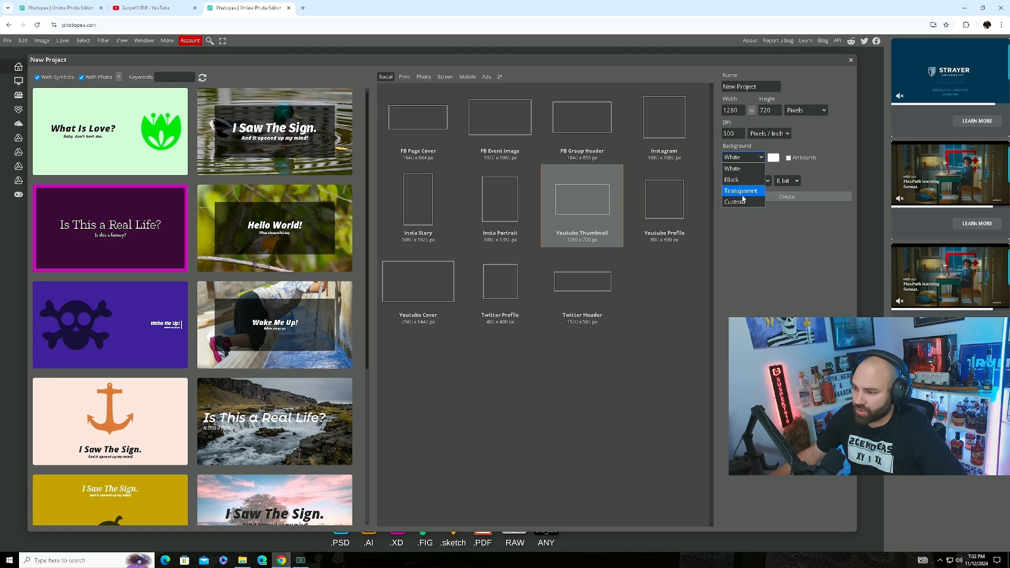
left_click(748, 160)
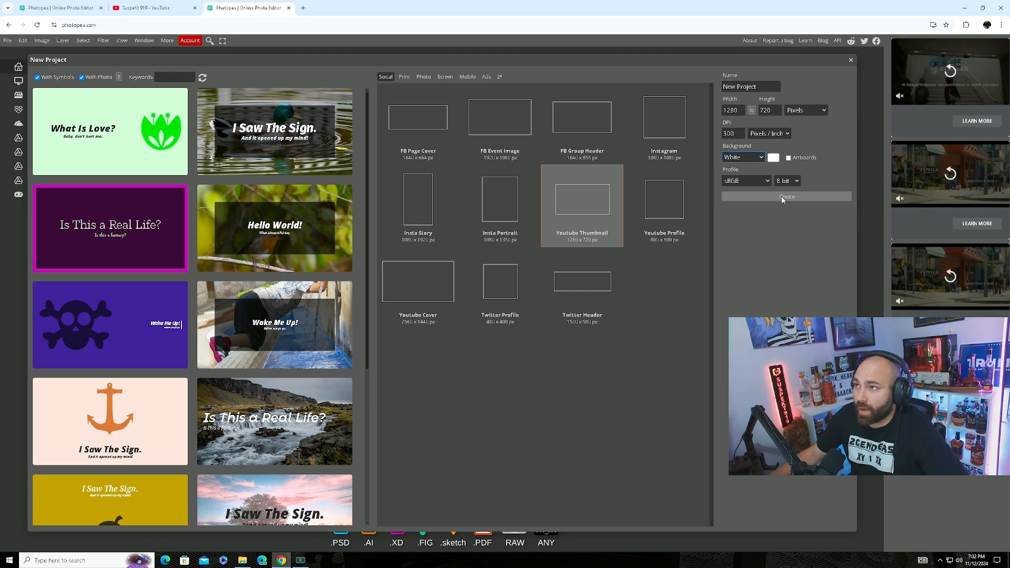
left_click(783, 198)
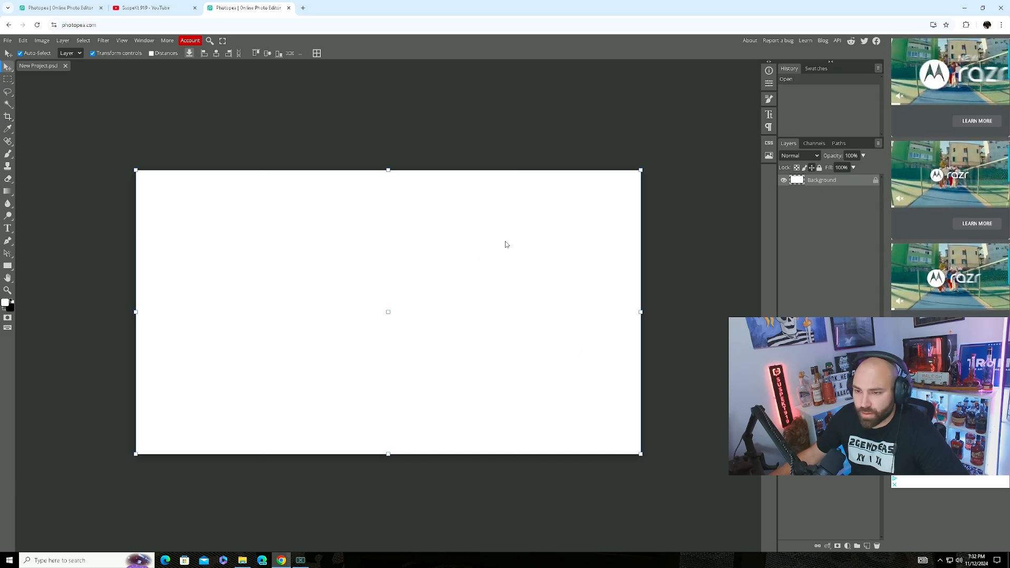
Open the asset project and hide the watermark, Link in Description text and white background.
left_click(76, 11)
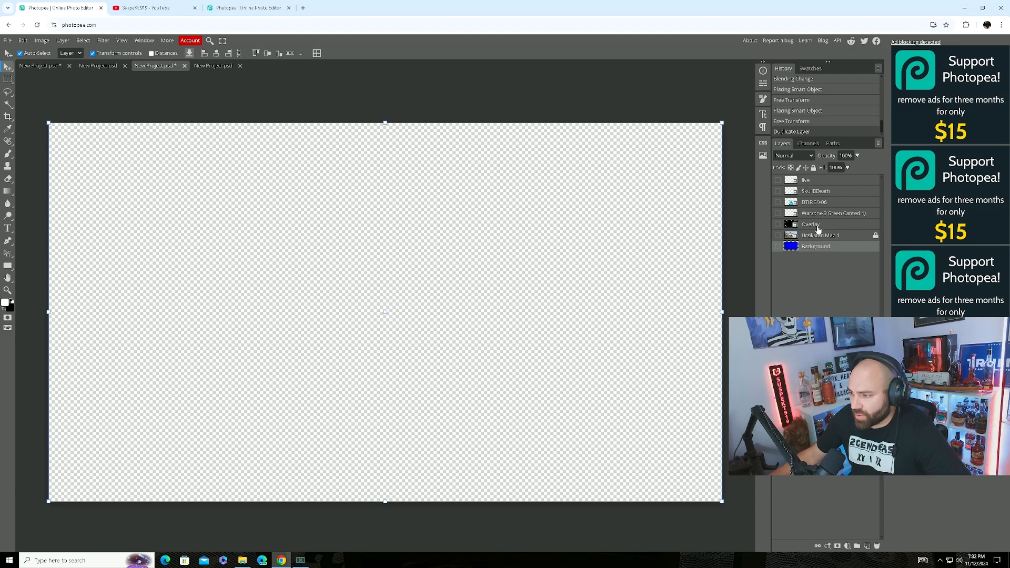
left_click(38, 66)
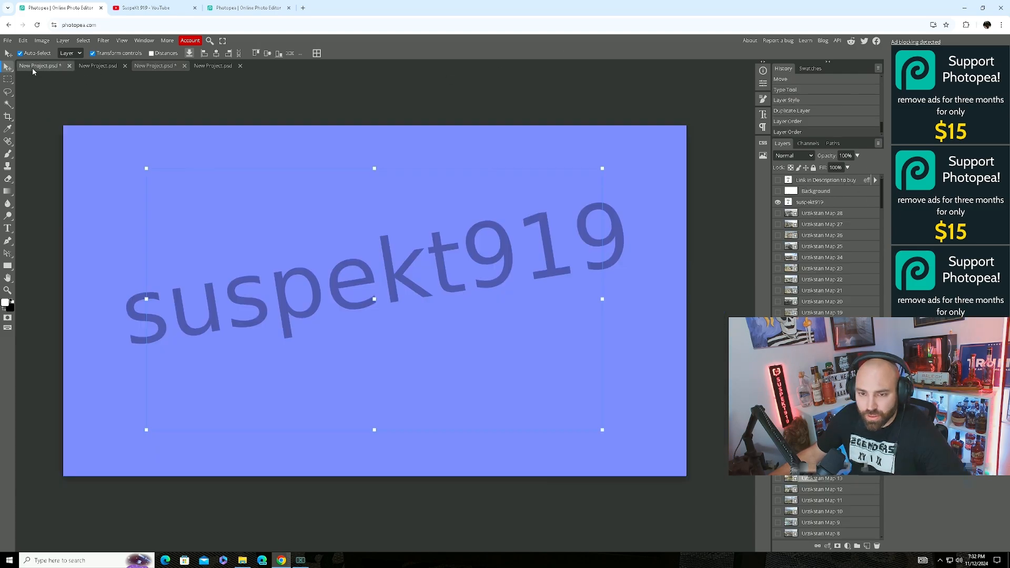
left_click(776, 202)
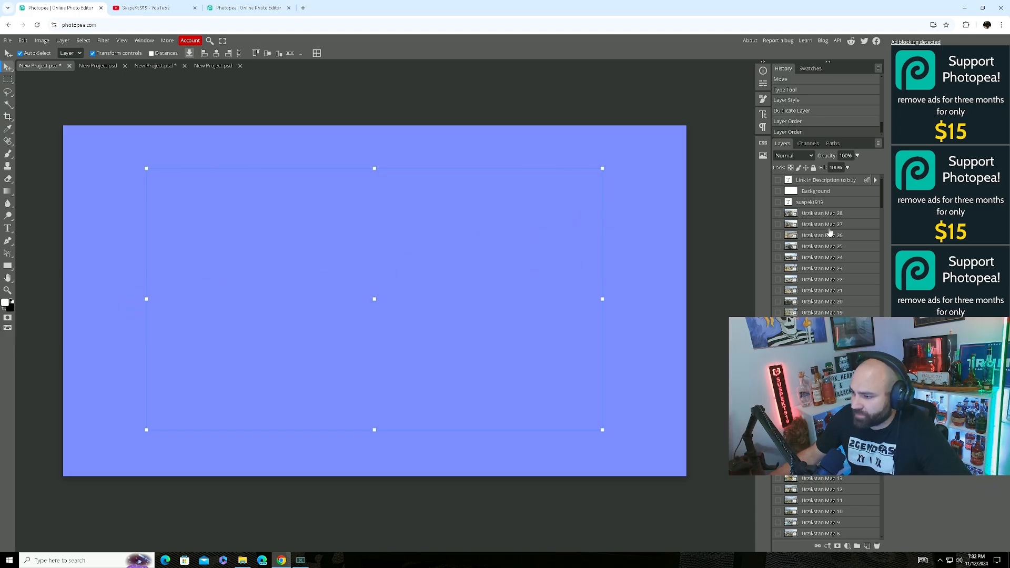
left_click_drag(778, 180, 778, 200)
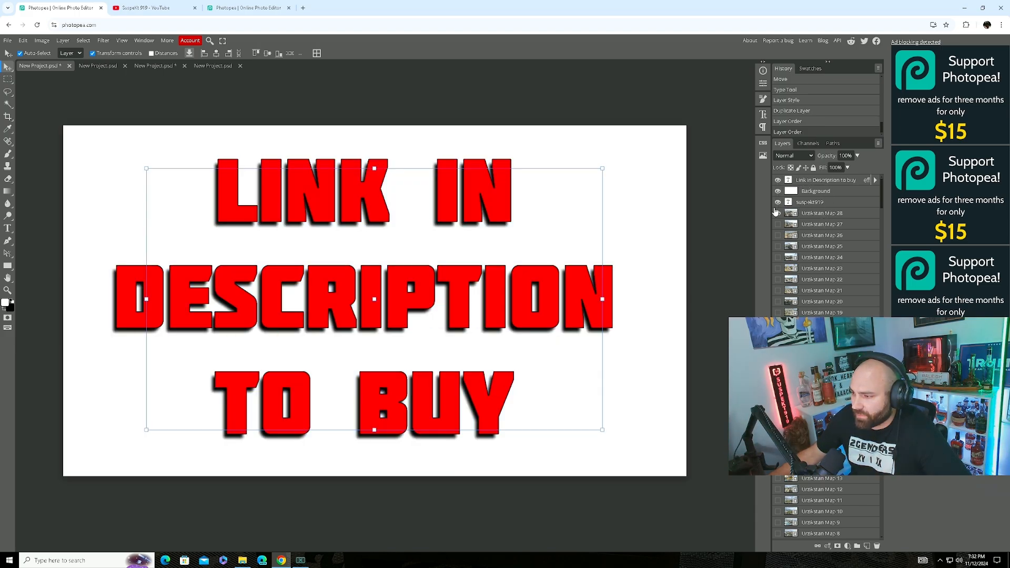
left_click(778, 180)
left_click(778, 191)
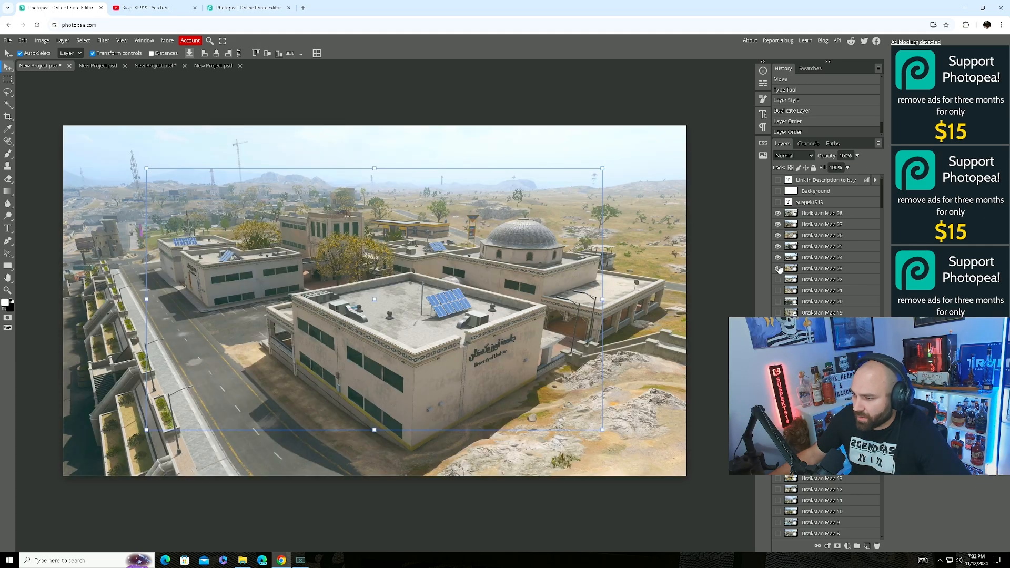
Hide Urzikstan Maps 28 down to 21 one by one, leaving the blue fill.
left_click(778, 214)
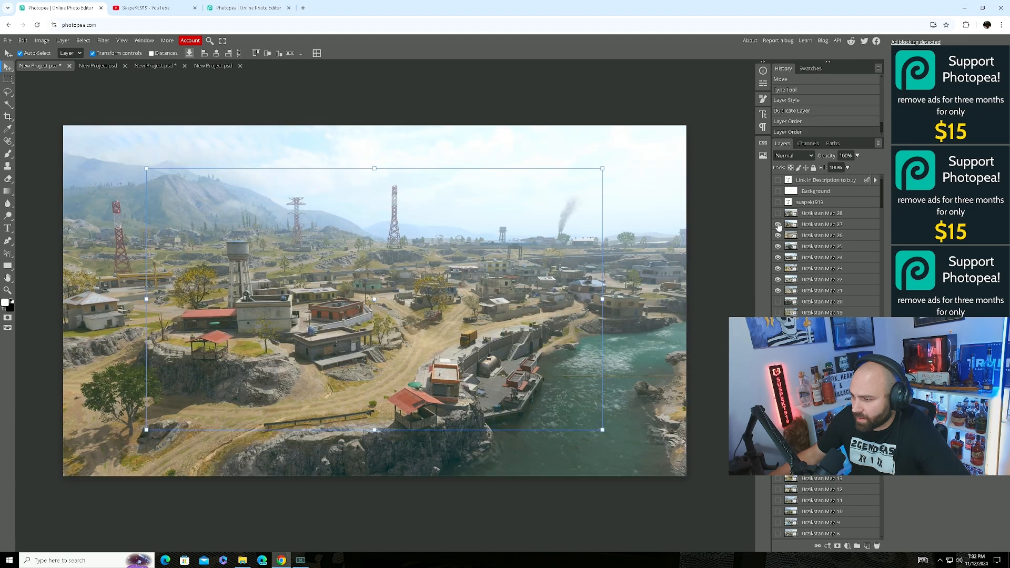
left_click(778, 224)
left_click(778, 235)
left_click(778, 246)
left_click(778, 257)
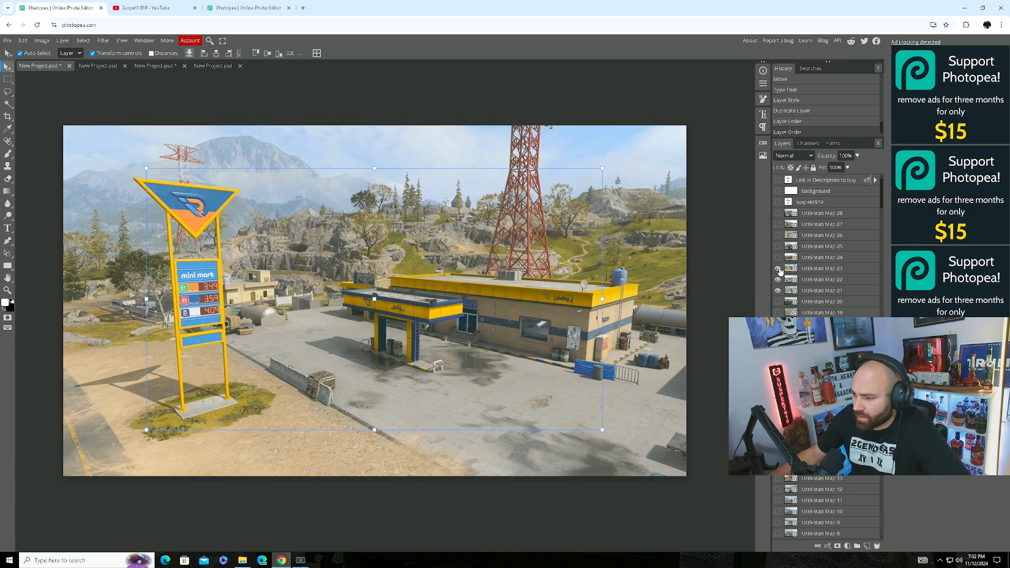
left_click(778, 268)
left_click(778, 279)
left_click(778, 291)
scroll(782, 303, "down", 6)
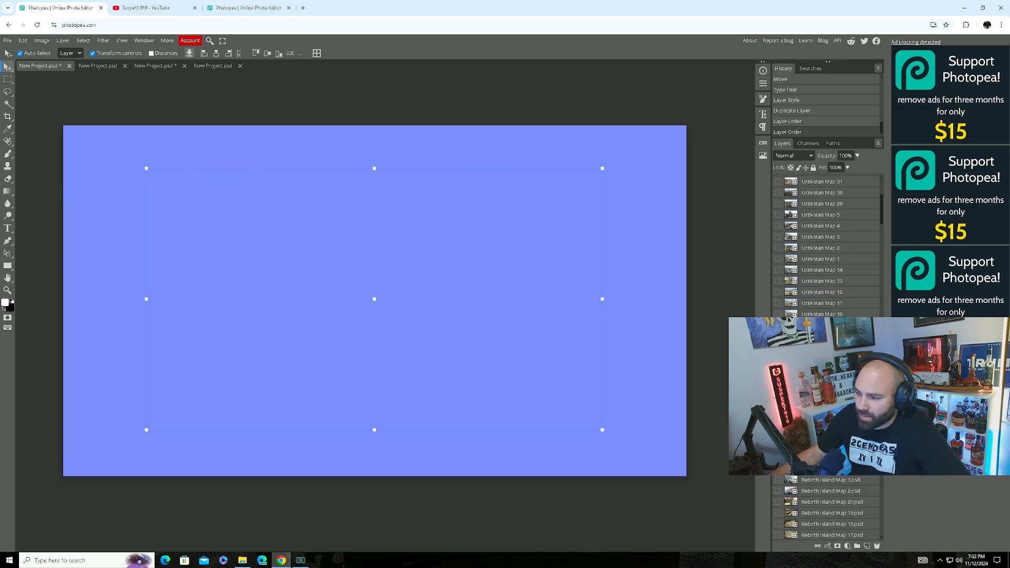
Preview Rebirth Island Maps 12, 10 and 8, leaving them all hidden.
left_click(778, 264)
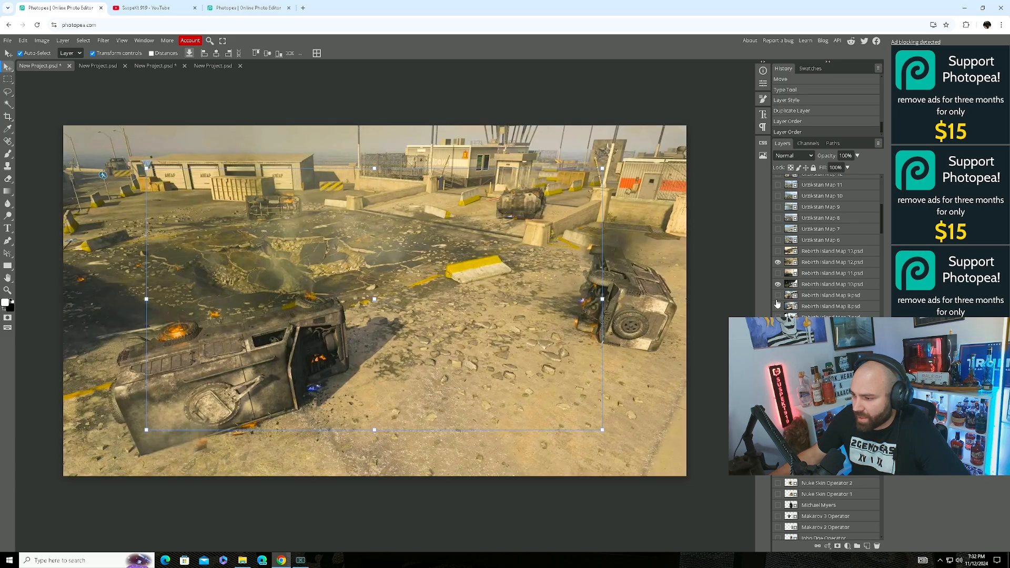
left_click(777, 263)
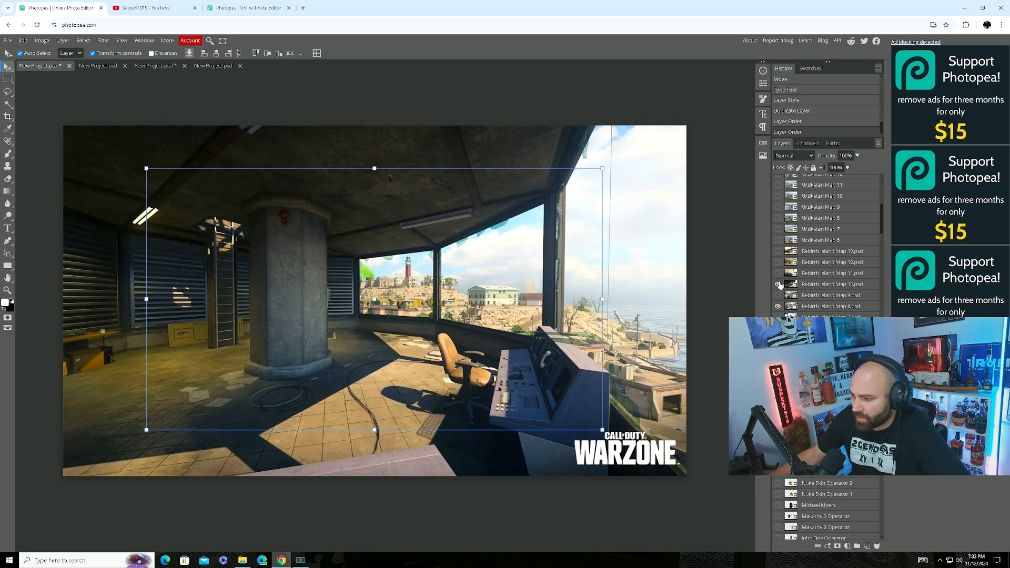
left_click(777, 284)
left_click(778, 307)
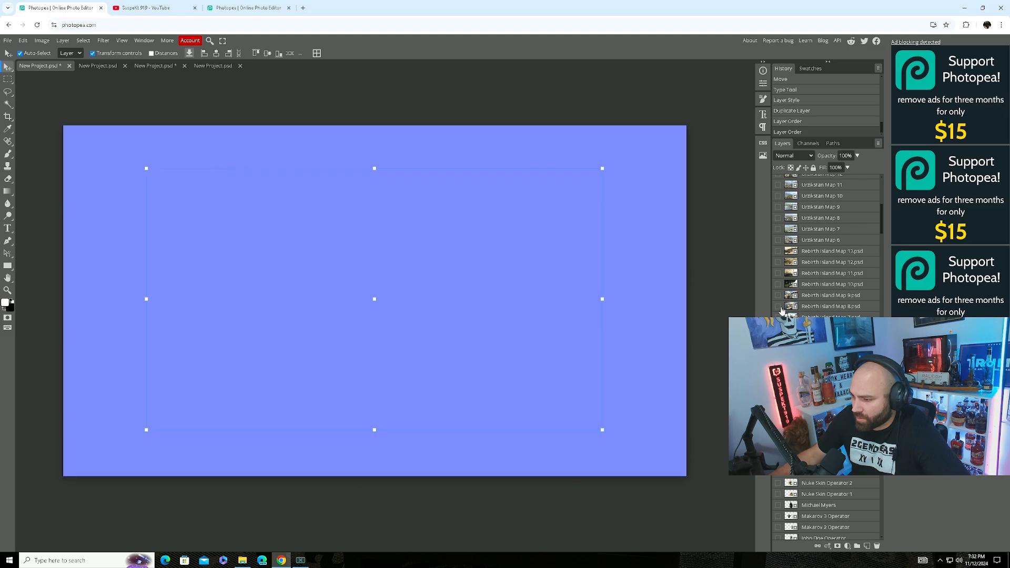
scroll(819, 311, "down", 5)
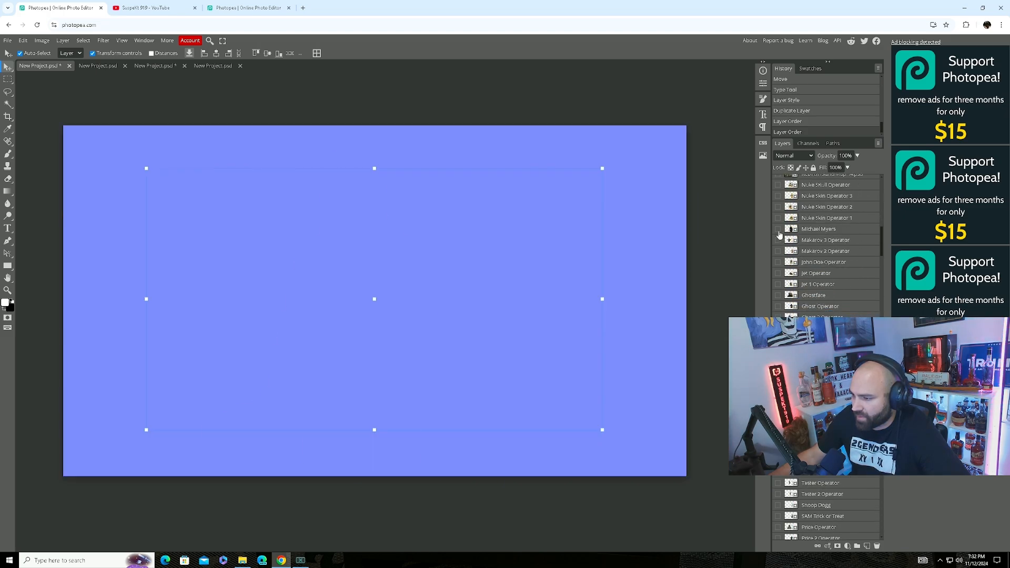
left_click(777, 229)
left_click(778, 240)
left_click(777, 251)
left_click(777, 262)
left_click(777, 273)
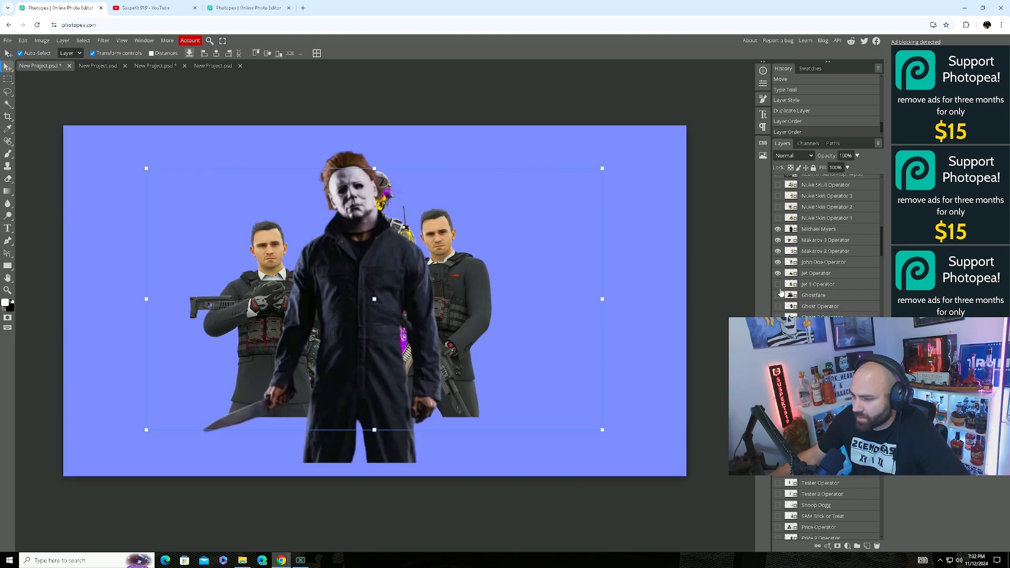
left_click(777, 284)
left_click(777, 295)
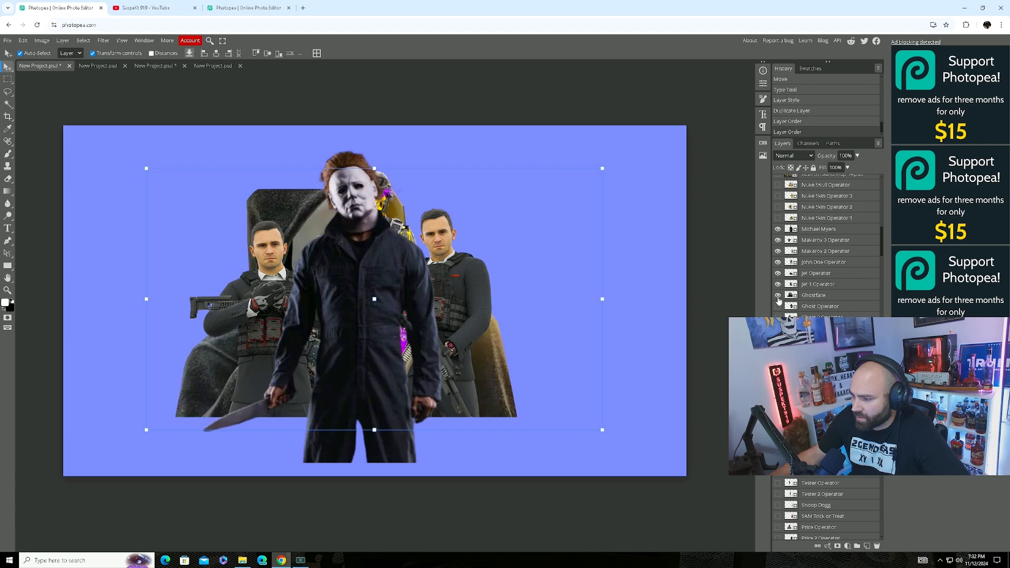
left_click(777, 229)
left_click(777, 240)
left_click(777, 251)
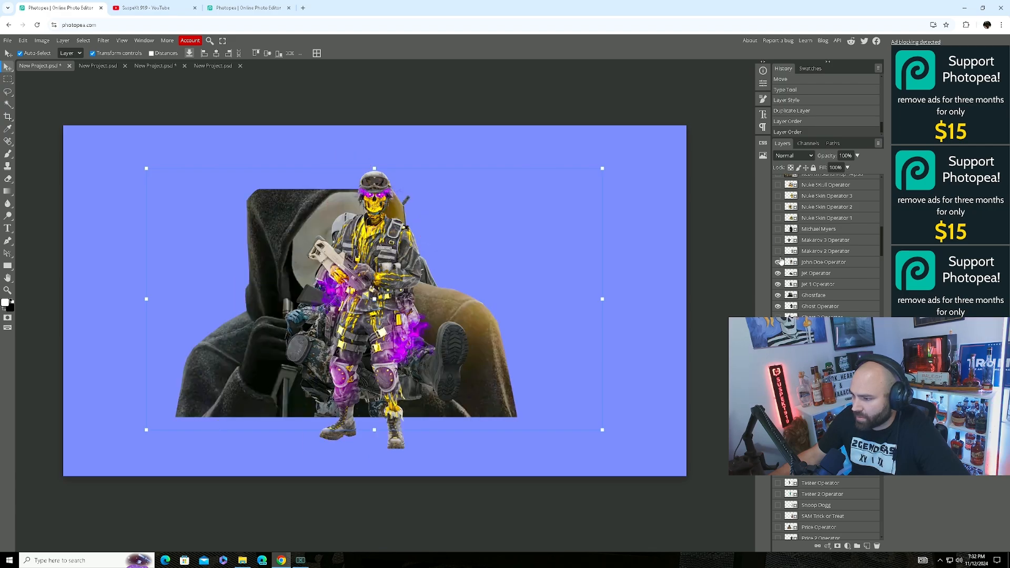
left_click(778, 262)
left_click(777, 273)
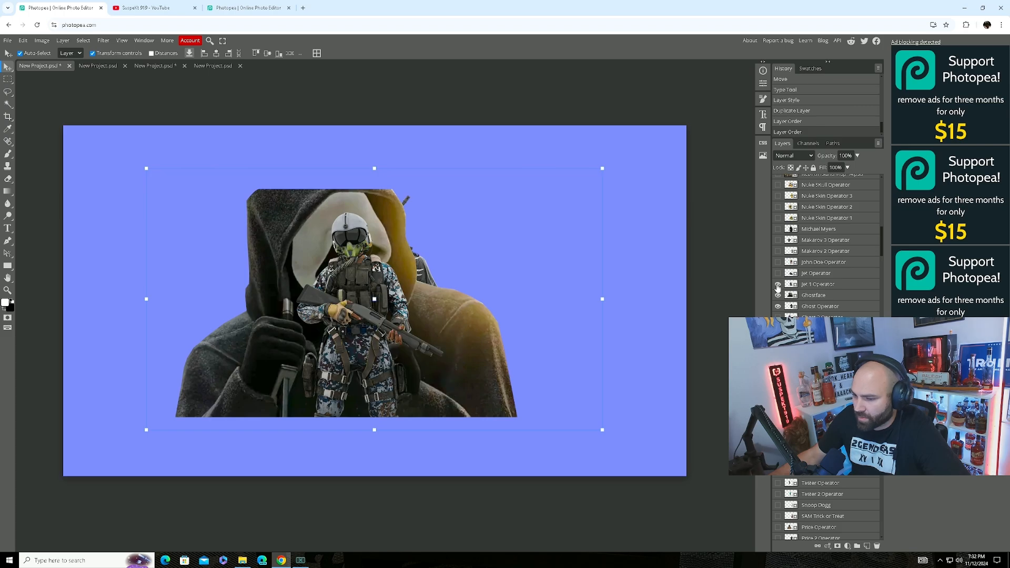
left_click(777, 284)
left_click(777, 295)
left_click(777, 306)
scroll(778, 311, "down", 15)
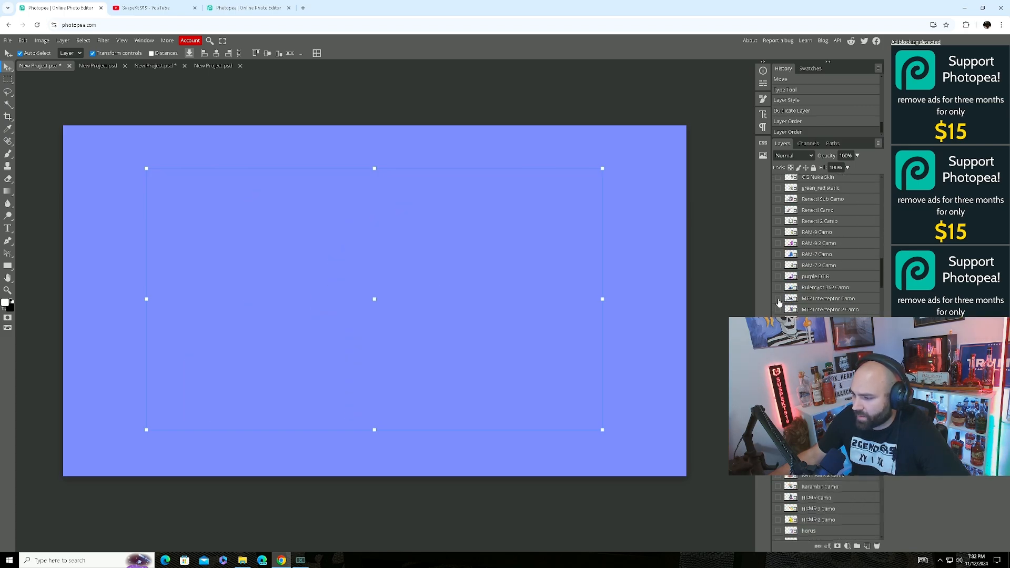
left_click(777, 299)
left_click(778, 287)
left_click(778, 276)
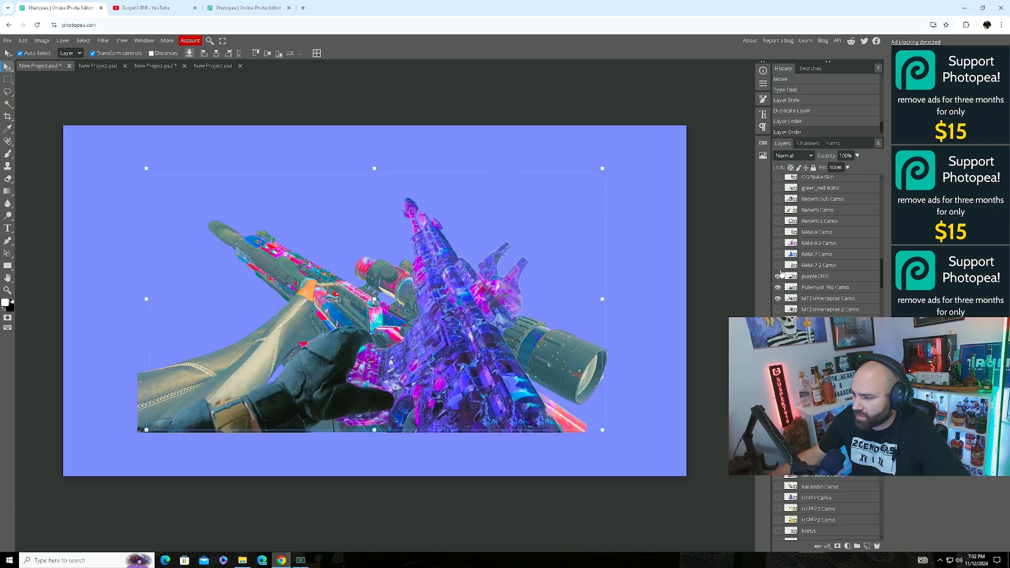
left_click(777, 265)
left_click(778, 254)
left_click(778, 254)
left_click(778, 265)
left_click(777, 276)
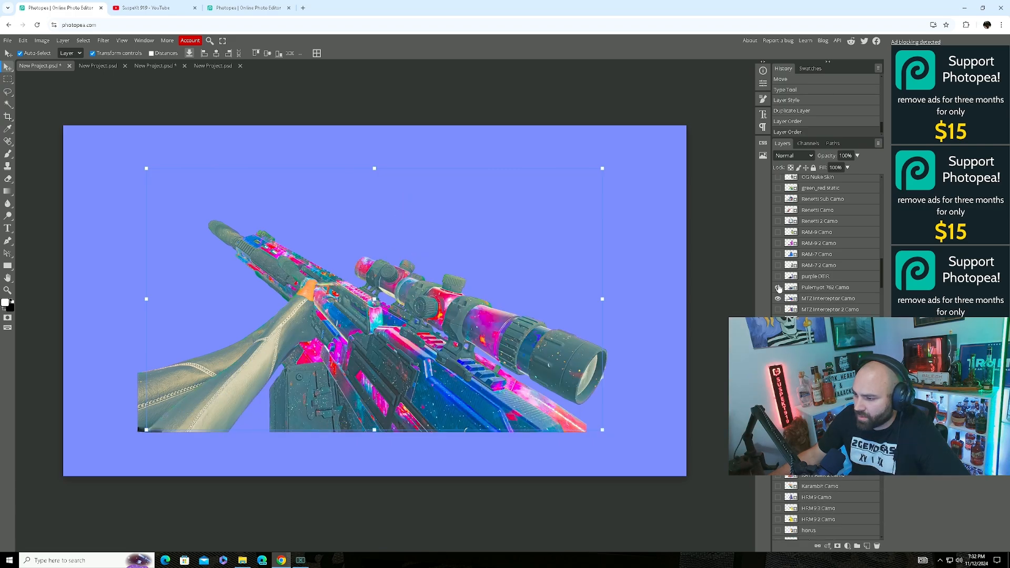
left_click(778, 287)
left_click(778, 298)
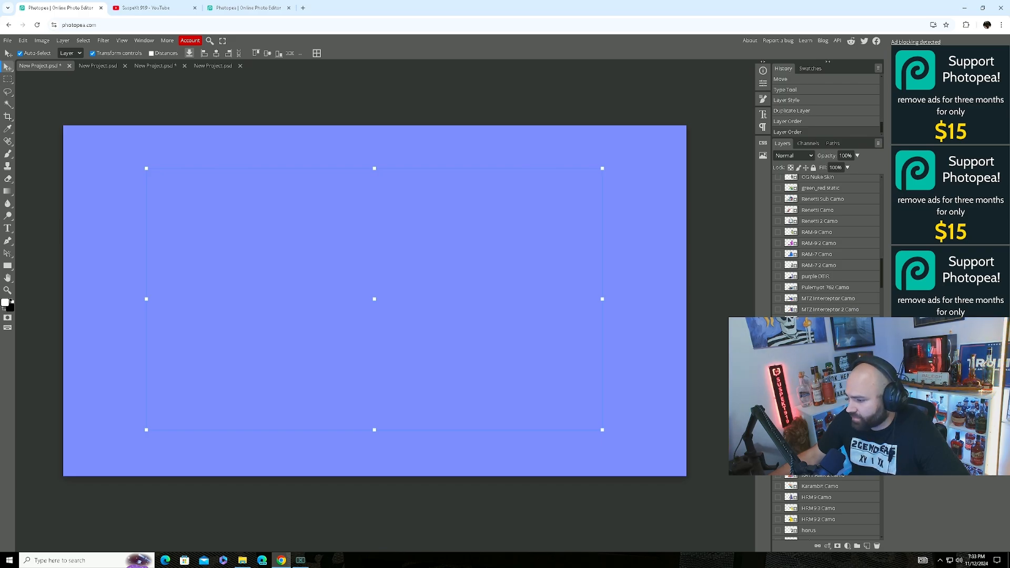
Preview the red-striped and green-striped MIIIW logos, then hide them again.
scroll(780, 303, "down", 3)
scroll(787, 236, "down", 10)
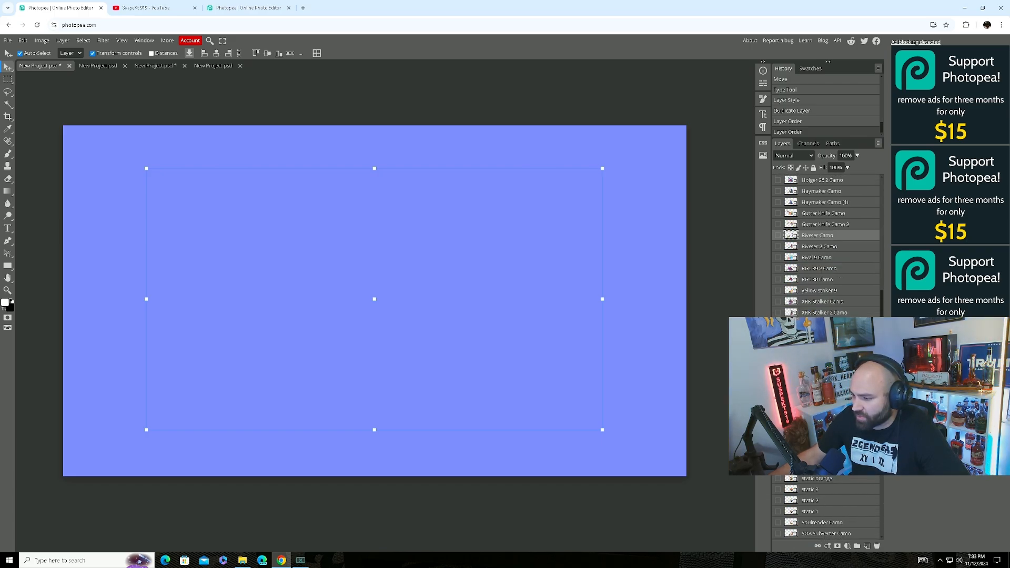
scroll(815, 293, "down", 9)
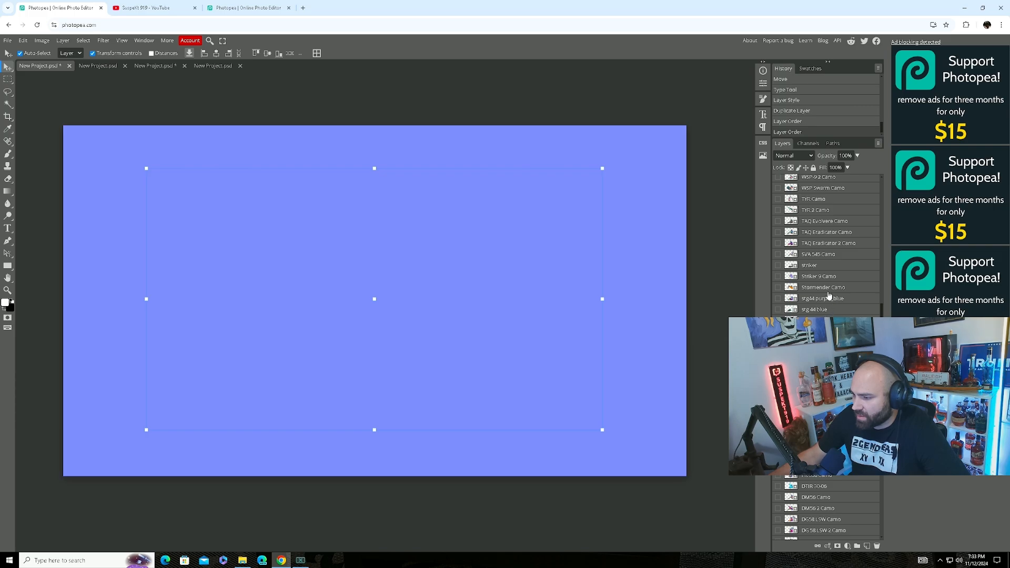
scroll(823, 247, "down", 10)
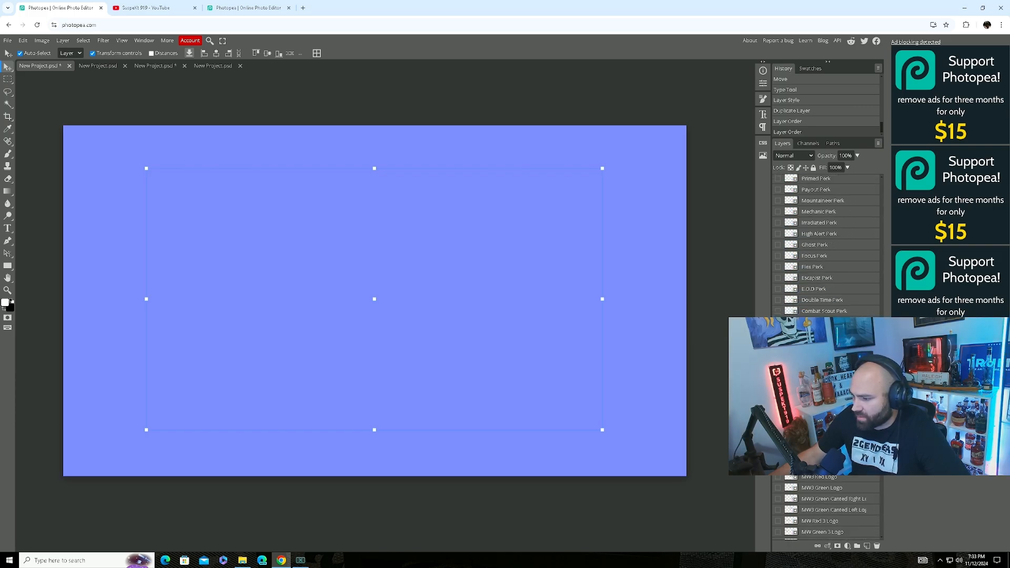
scroll(823, 247, "down", 8)
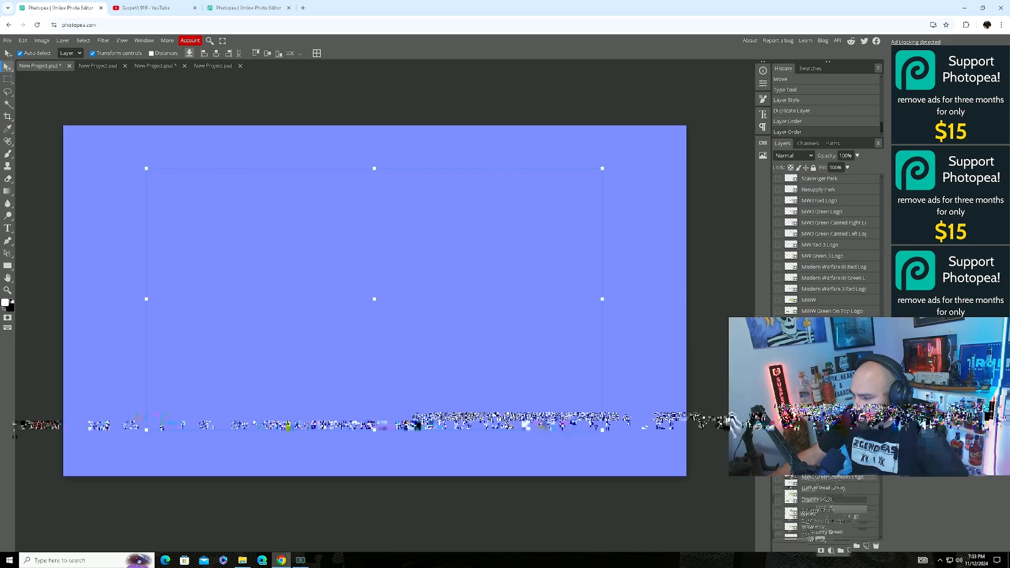
left_click(777, 321)
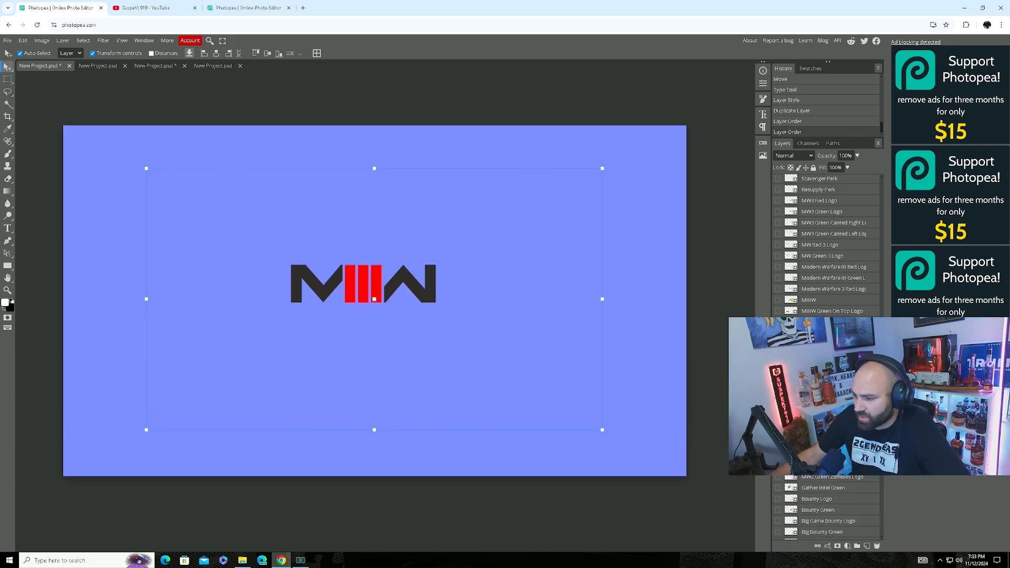
left_click(778, 322)
left_click(778, 333)
left_click(777, 333)
Preview the Gas Station pump icon and Red_Orange WZ Victory logo, then hide both.
scroll(823, 247, "down", 10)
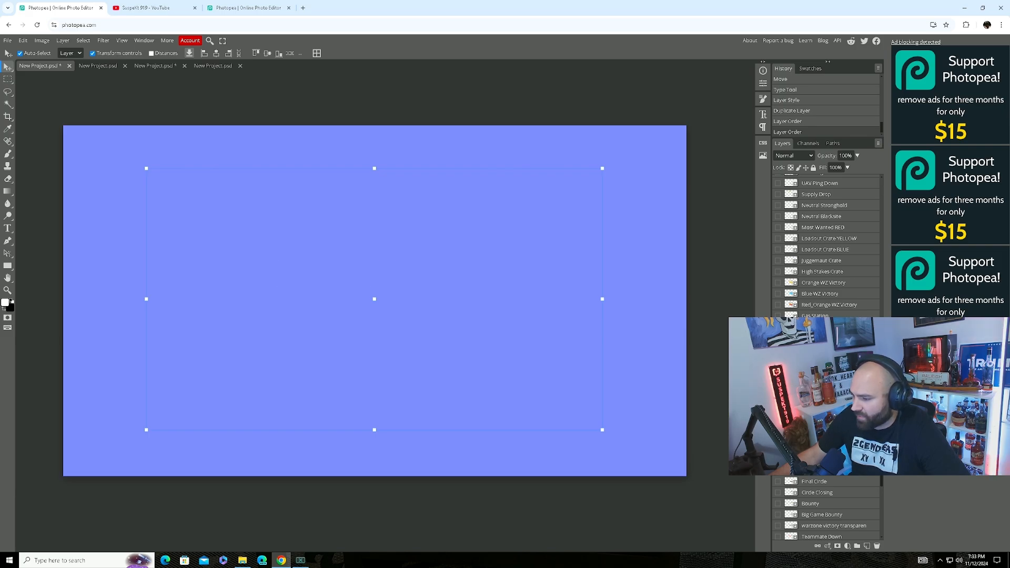
left_click(777, 315)
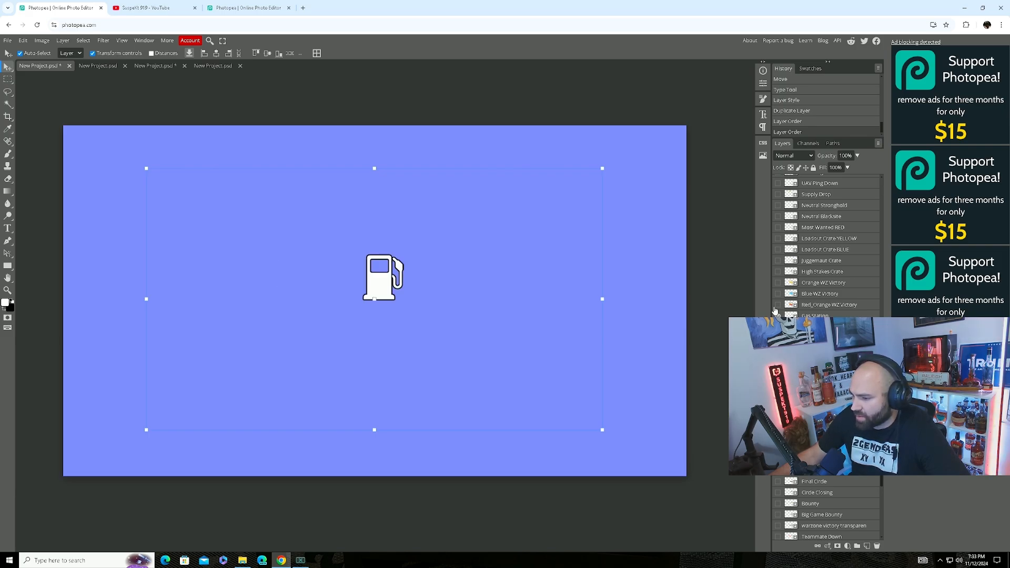
left_click(778, 305)
left_click(778, 305)
left_click(778, 316)
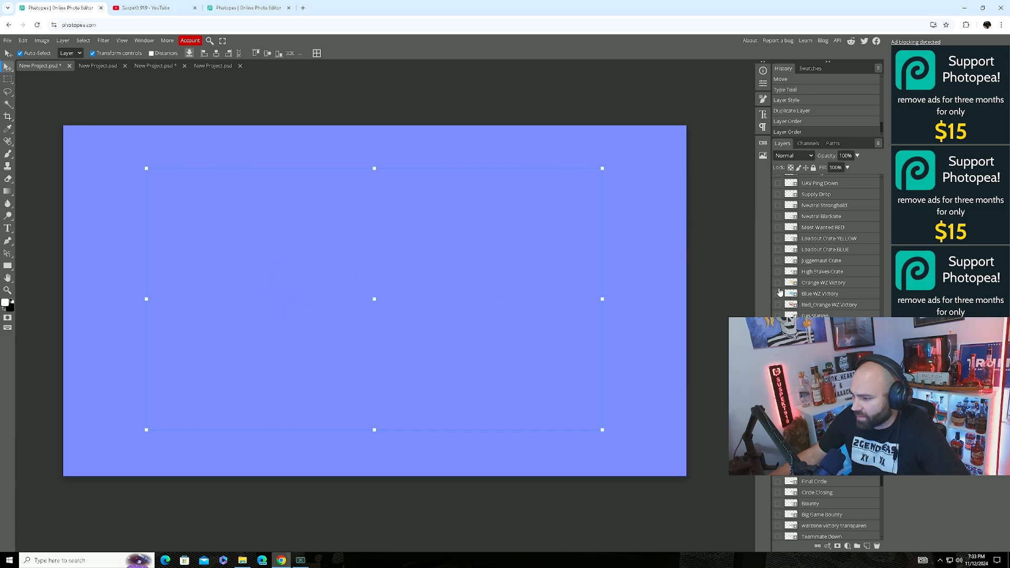
Preview the UAV Tower, UAV Ping and UAV Ping Down icons, hide them, and go to the blue project.
scroll(804, 226, "up", 2)
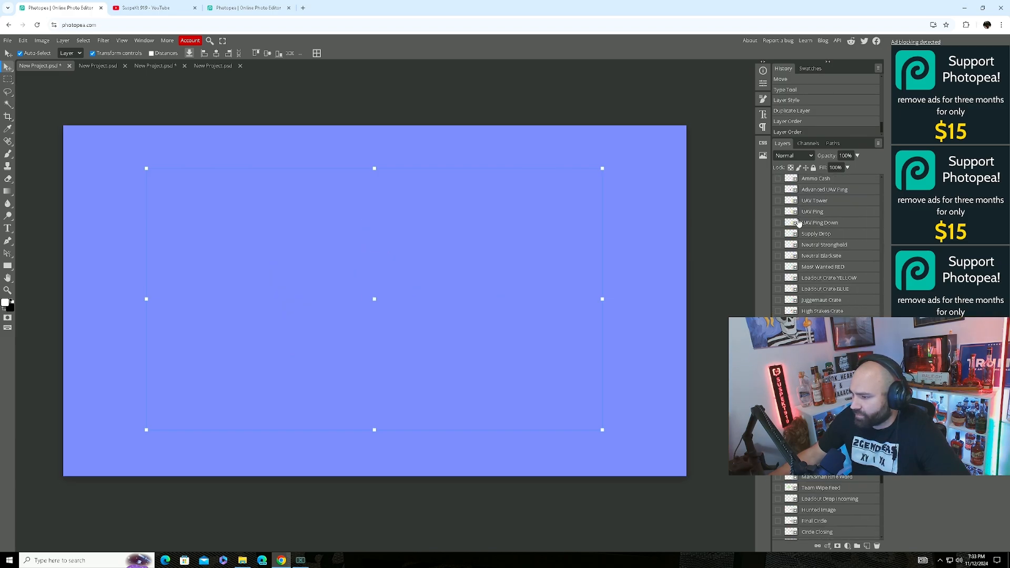
left_click(777, 201)
left_click(777, 201)
left_click(777, 212)
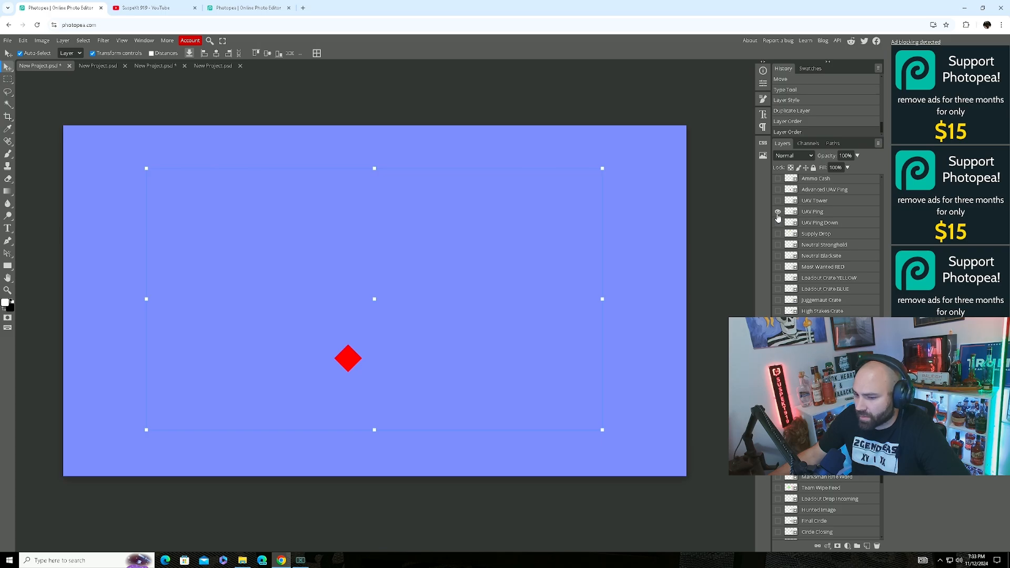
left_click(778, 212)
left_click(777, 222)
left_click(778, 223)
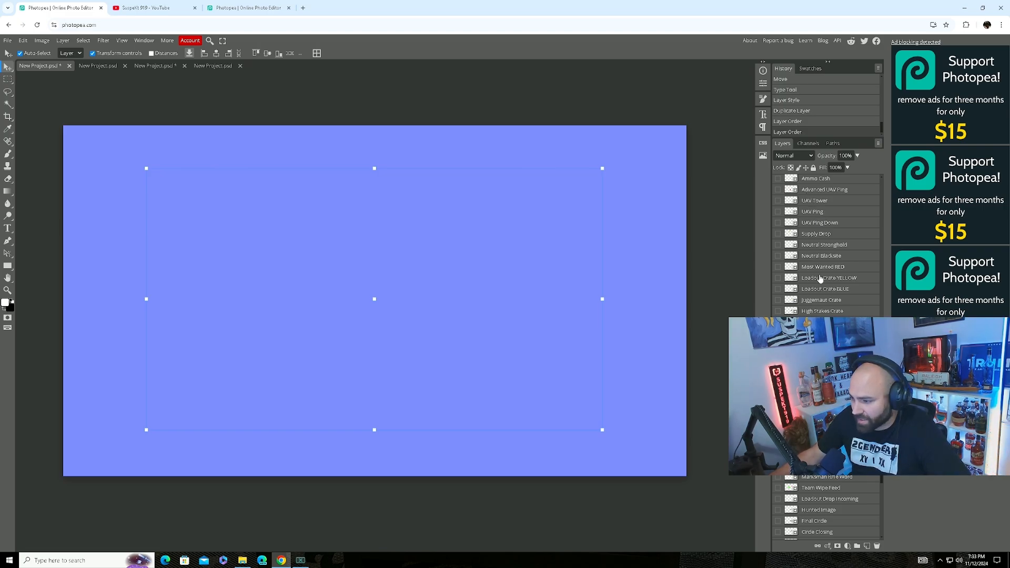
scroll(820, 279, "down", 3)
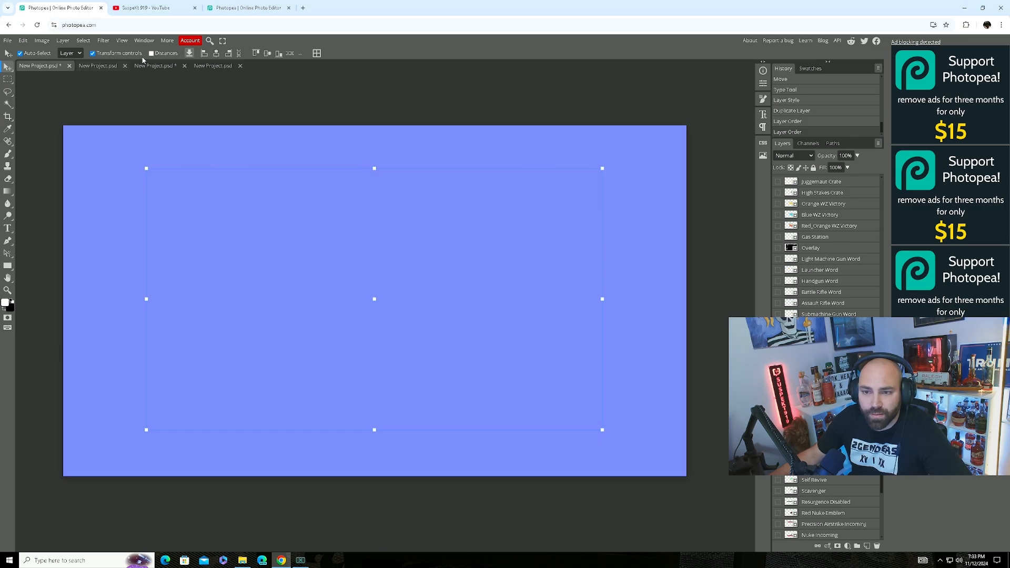
left_click(204, 66)
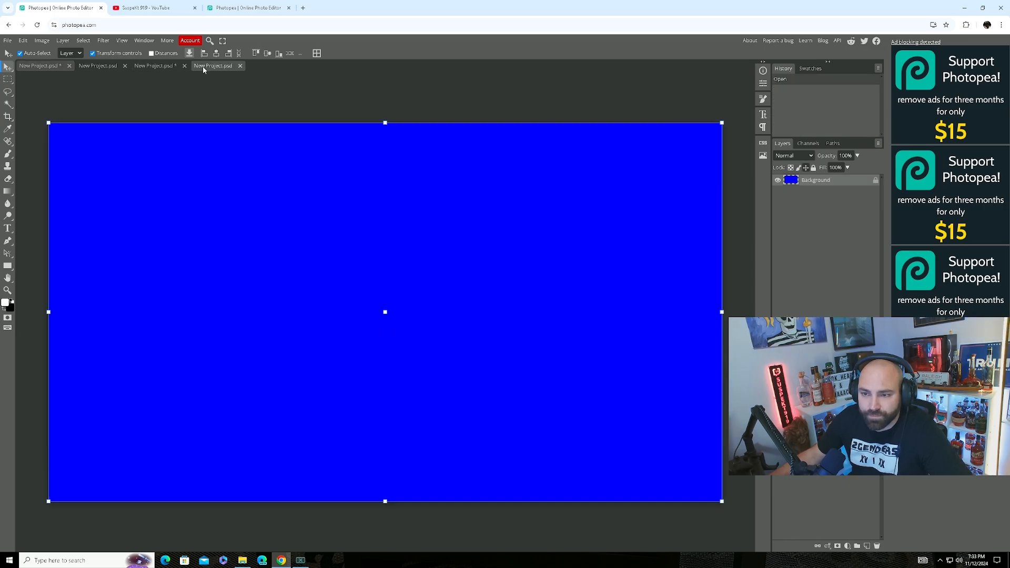
In the seven-layer project, select and show Urzikstan Map 1, then return to the blank white project.
left_click(167, 67)
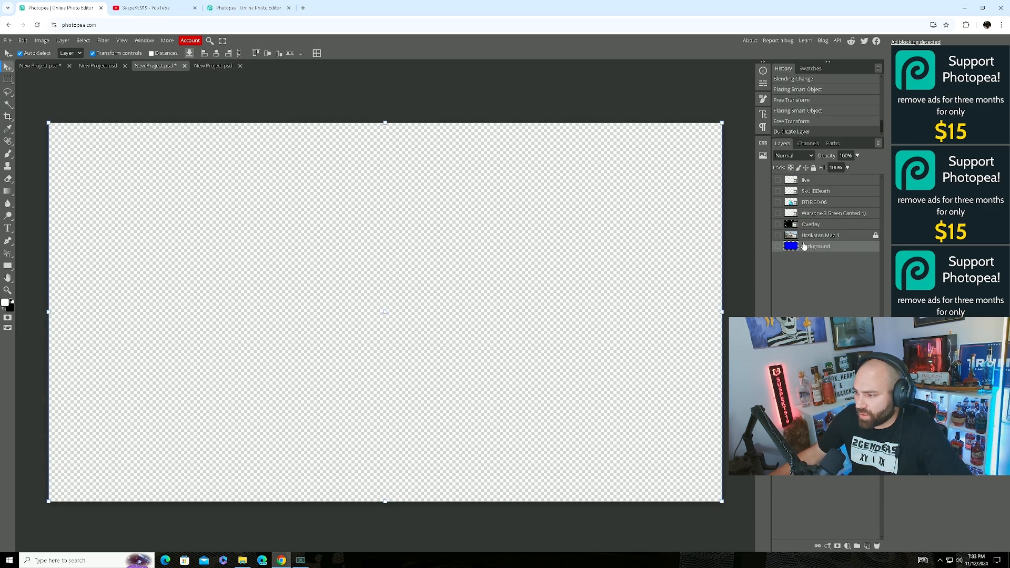
left_click(819, 236)
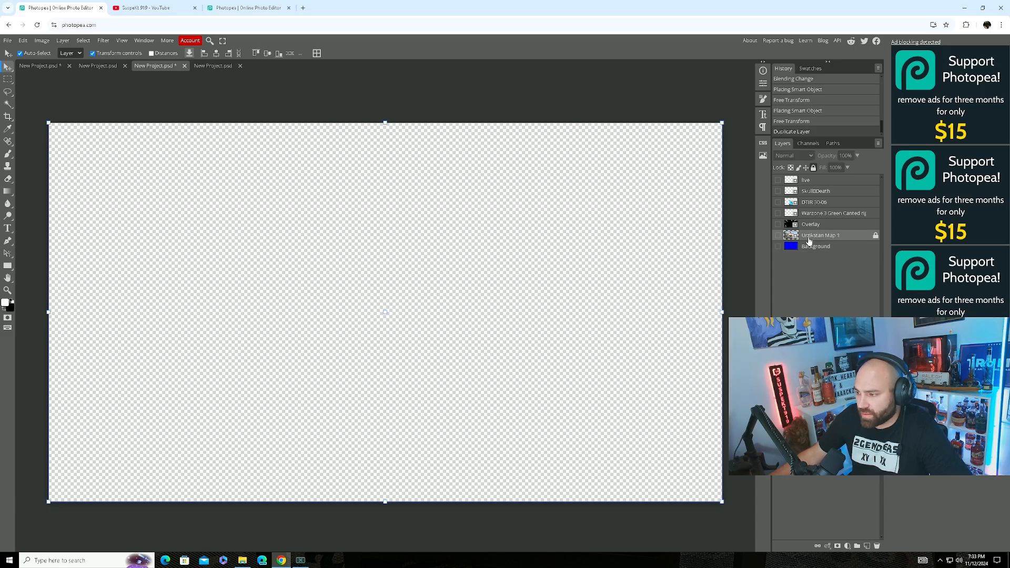
left_click(778, 236)
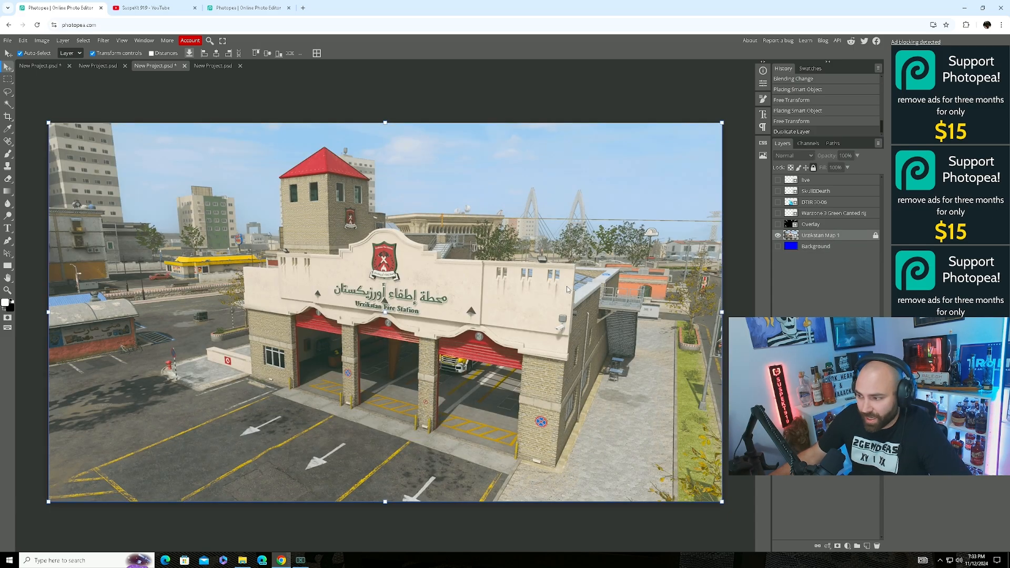
left_click(227, 7)
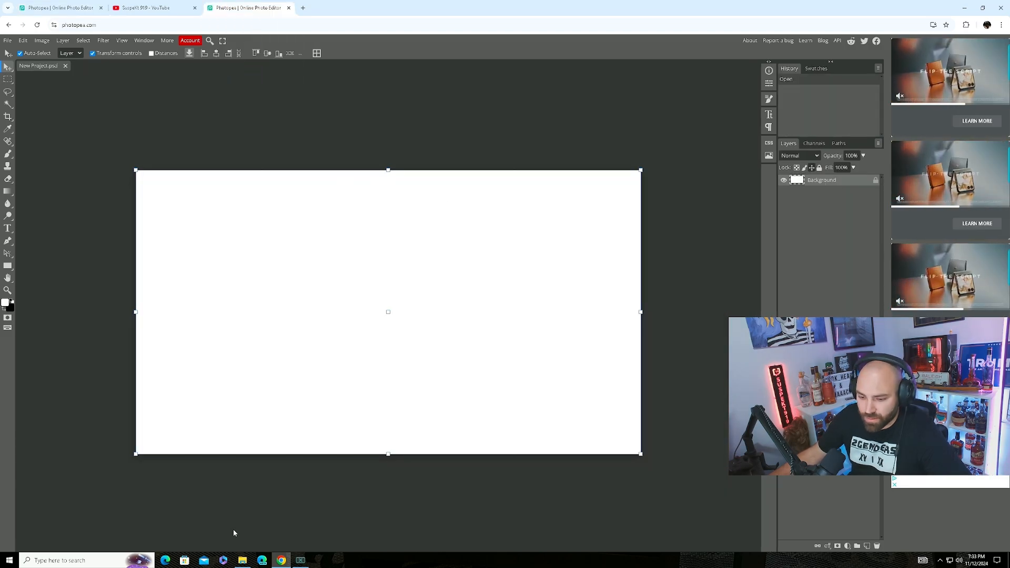
Drag Urzikstan Map 1 from Map pics > Urzikstan Pics into the project and delete the Background layer.
left_click(242, 560)
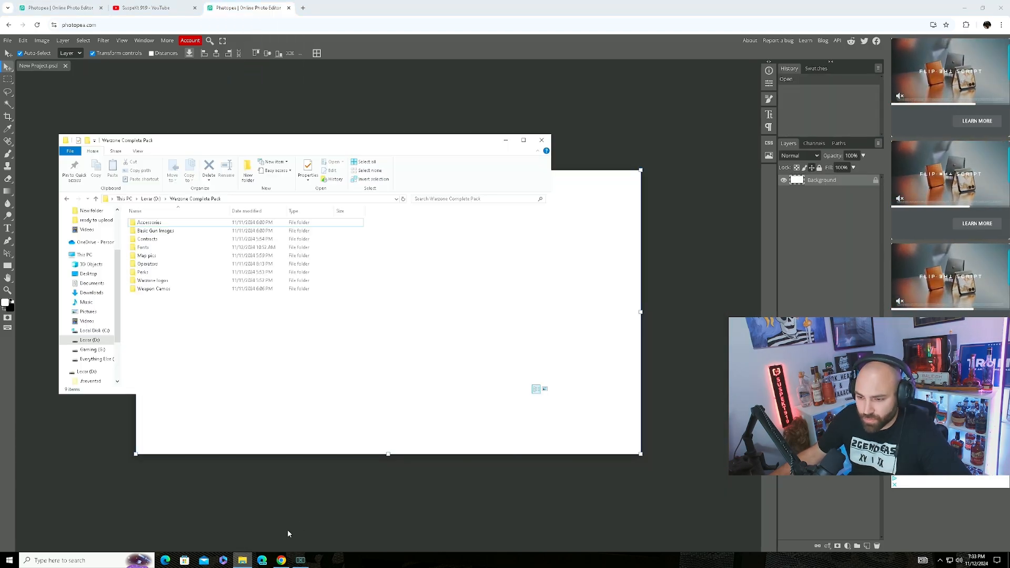
left_click(158, 256)
double_click(157, 257)
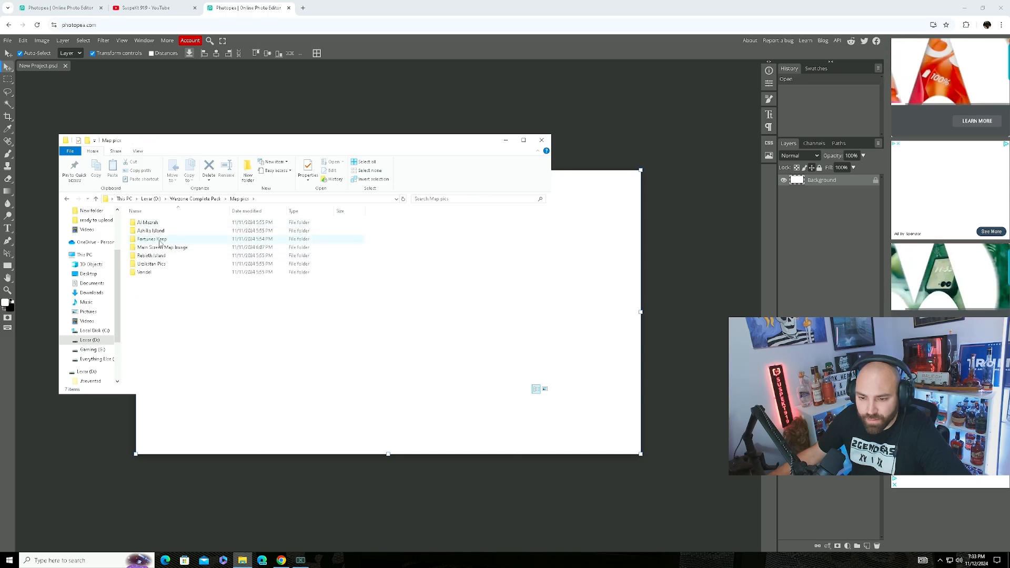
double_click(152, 264)
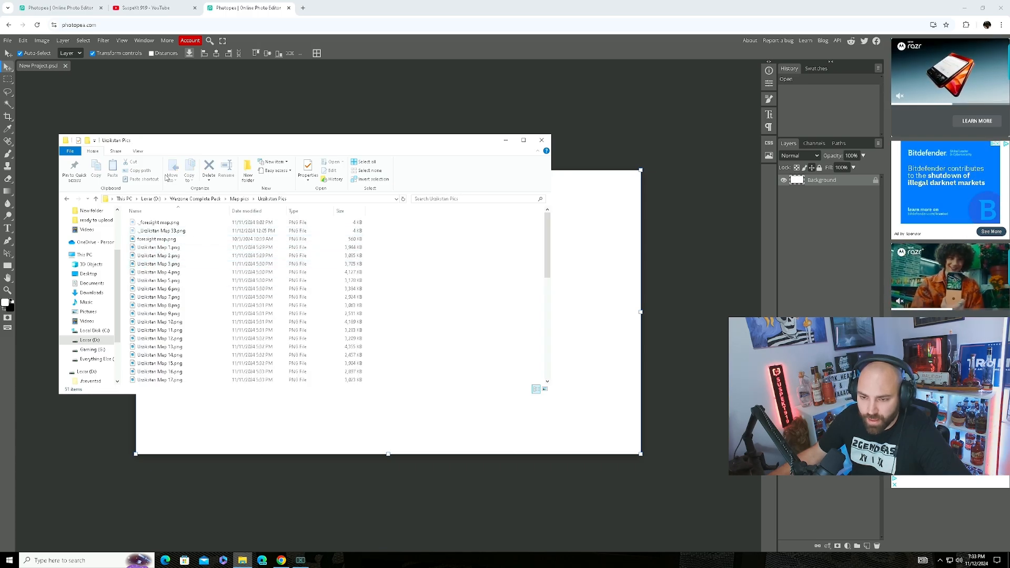
left_click_drag(156, 253, 798, 254)
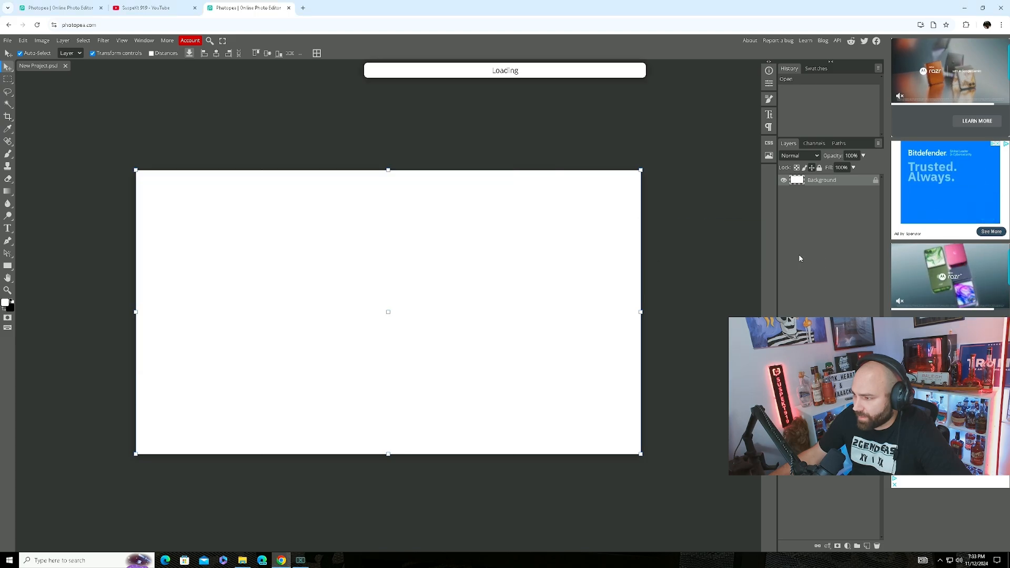
right_click(801, 180)
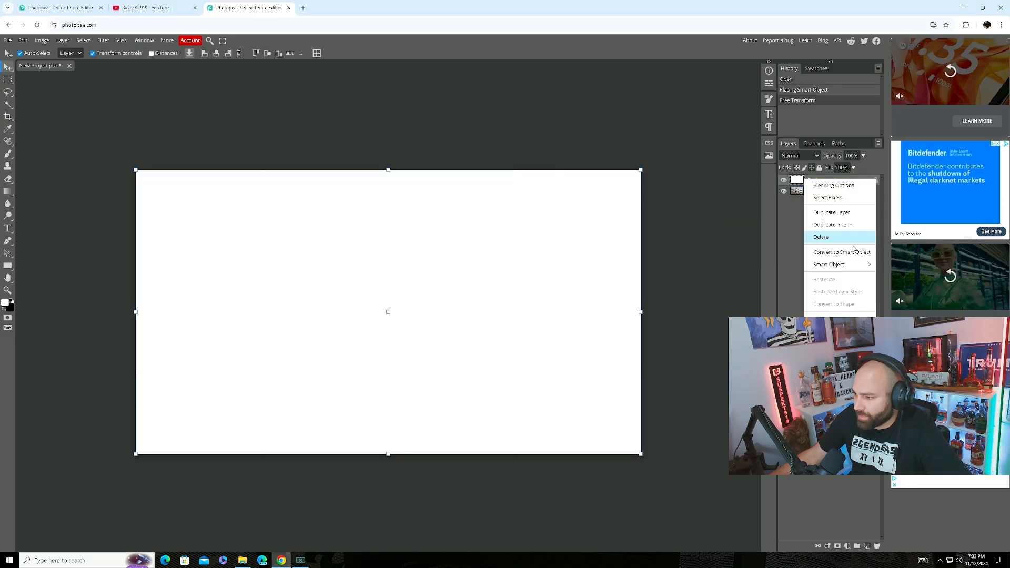
left_click(822, 237)
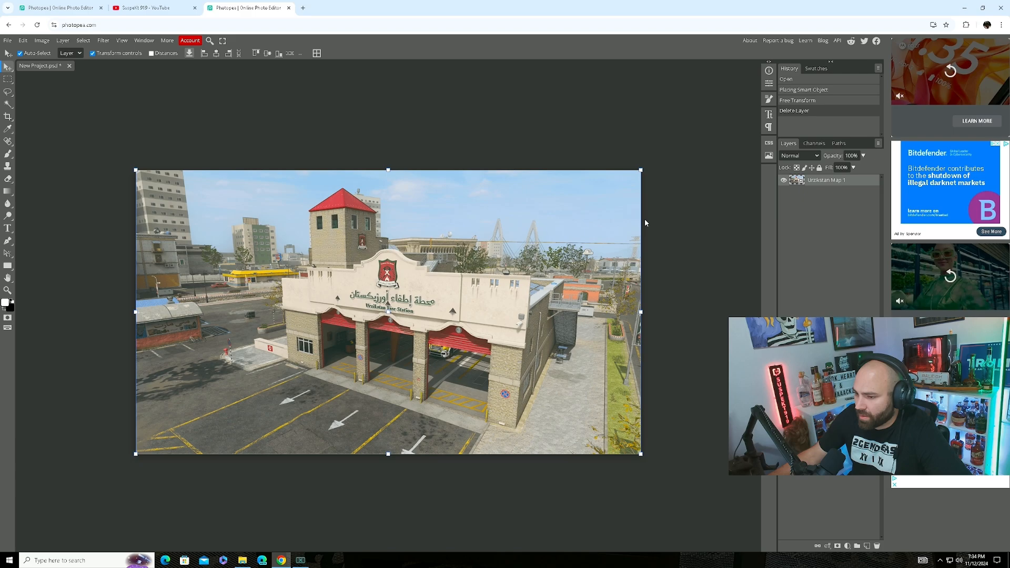
left_click(243, 561)
Import a Gun Stats graphic from Accessories above the map, scale it to about 39%, and move it lower left.
key("alt+Left")
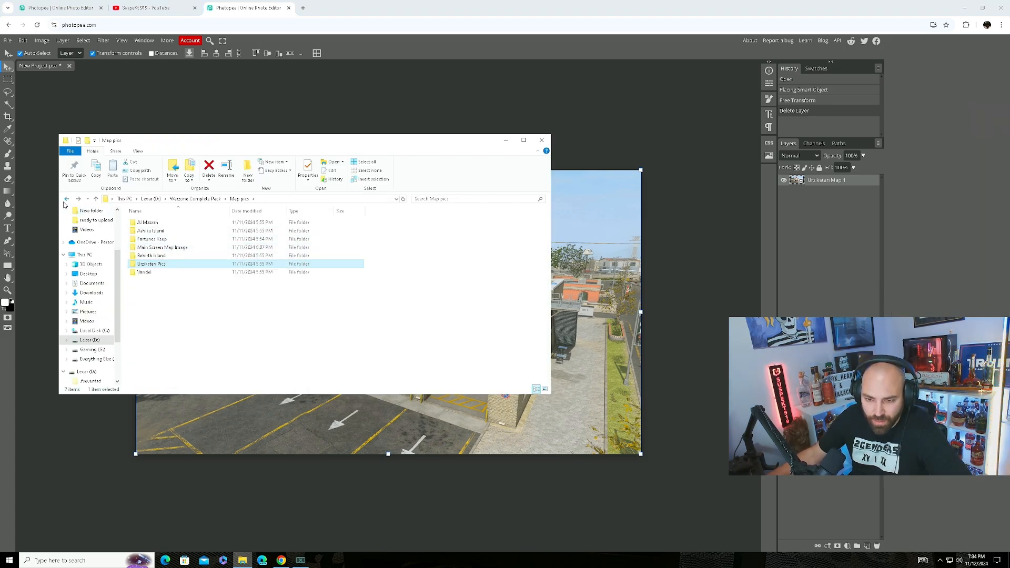
left_click(66, 199)
left_click(146, 266)
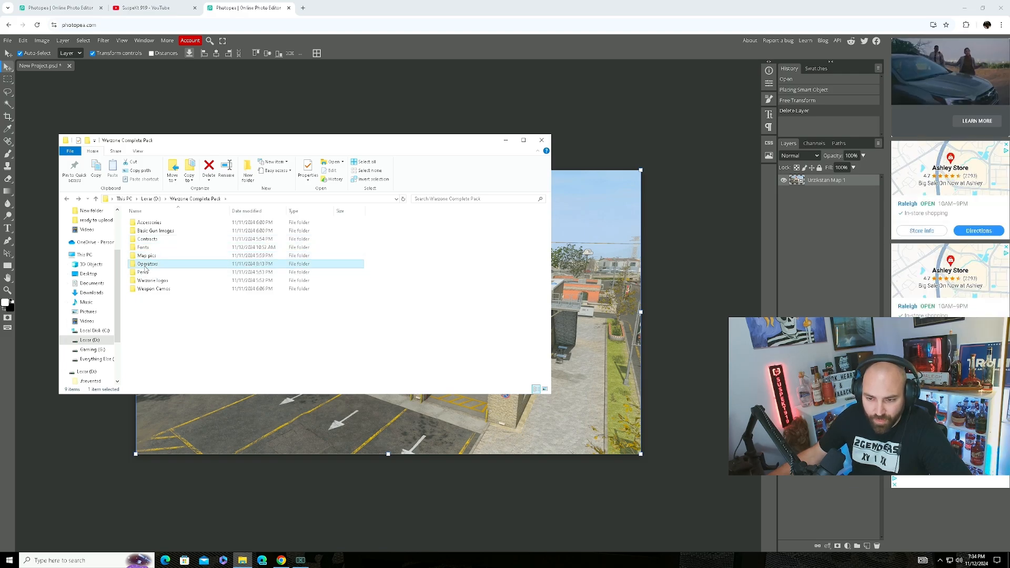
left_click(155, 241)
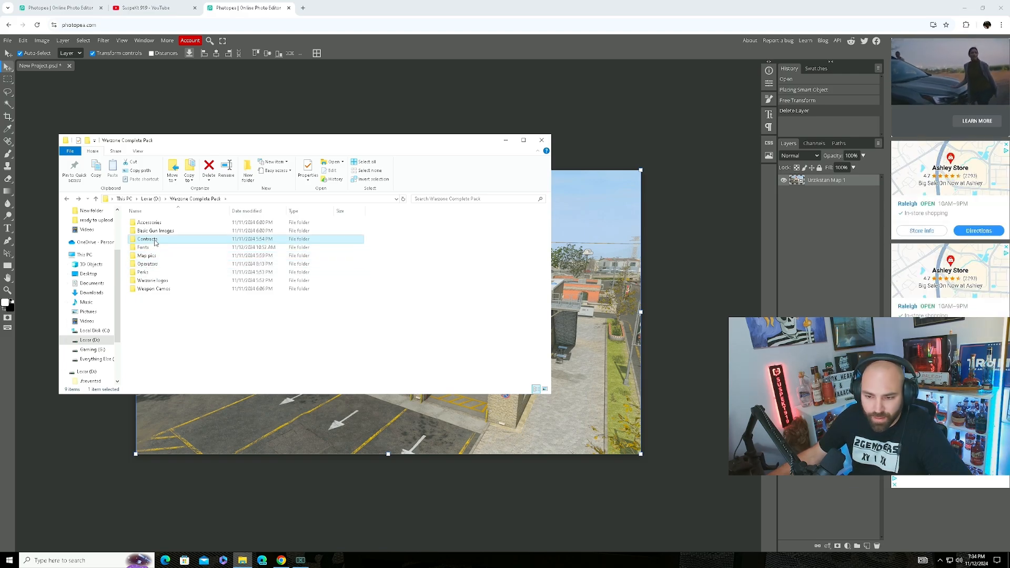
double_click(168, 222)
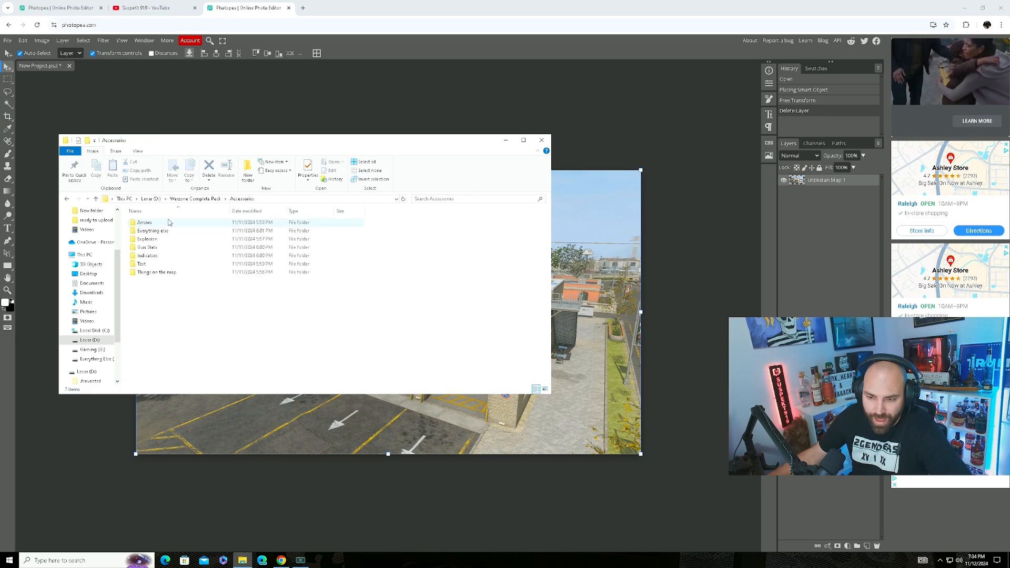
double_click(153, 246)
left_click_drag(163, 245, 782, 300)
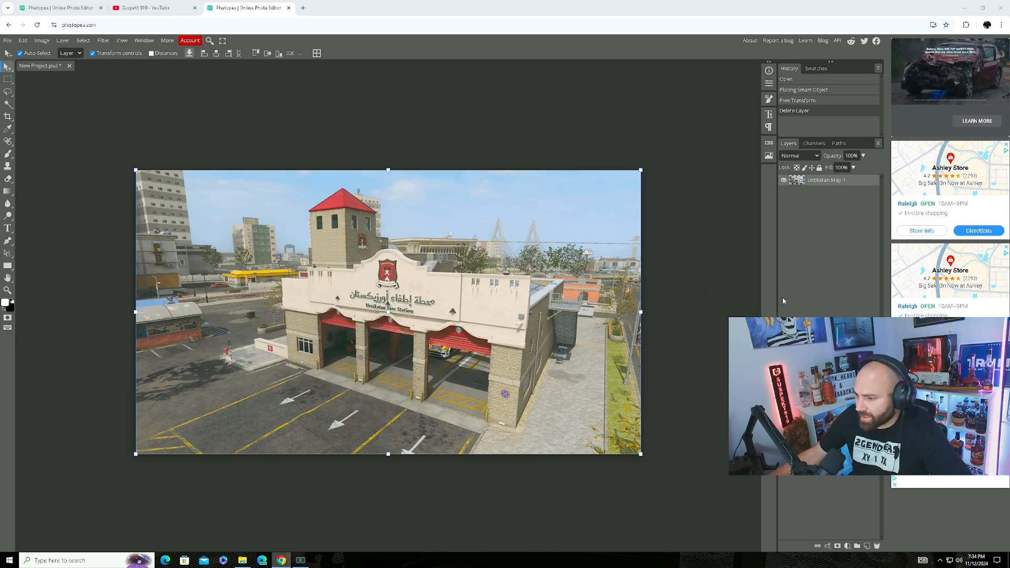
left_click_drag(819, 192, 813, 180)
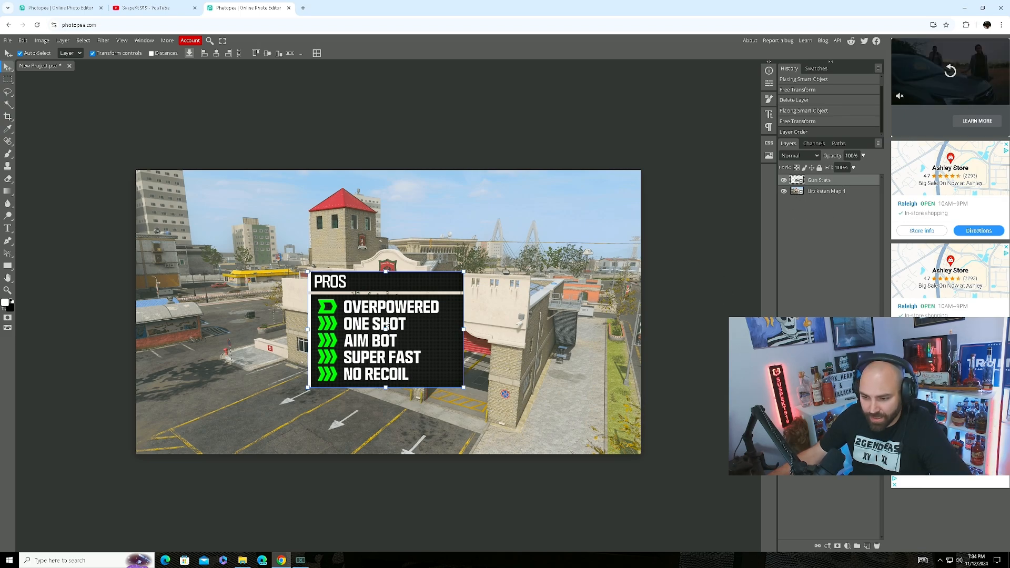
key("ctrl+t")
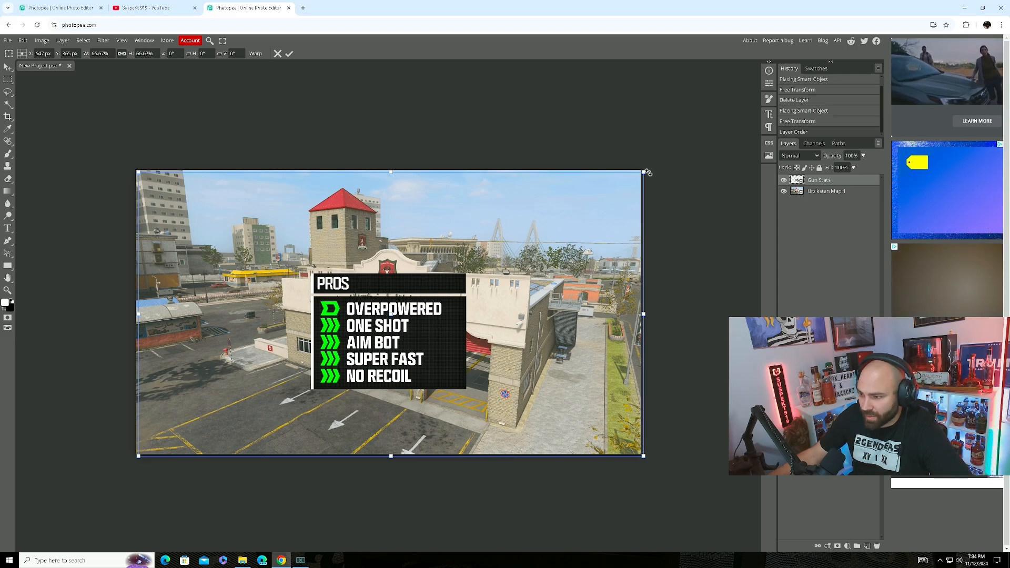
left_click_drag(645, 171, 337, 314)
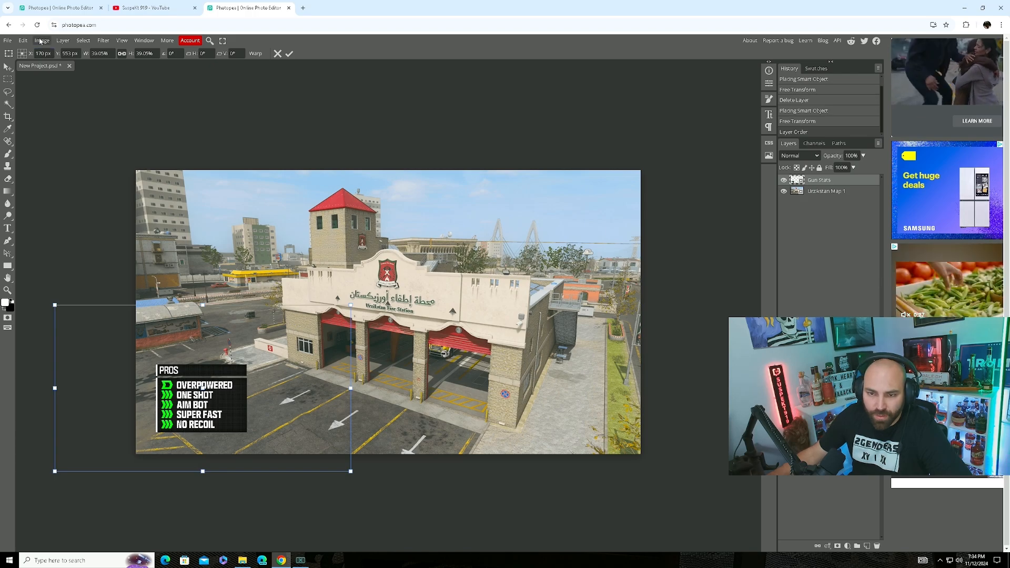
Import KATT AMR 2 Camo.png from Weapon Camos into the thumbnail and shift it to the right.
left_click(242, 560)
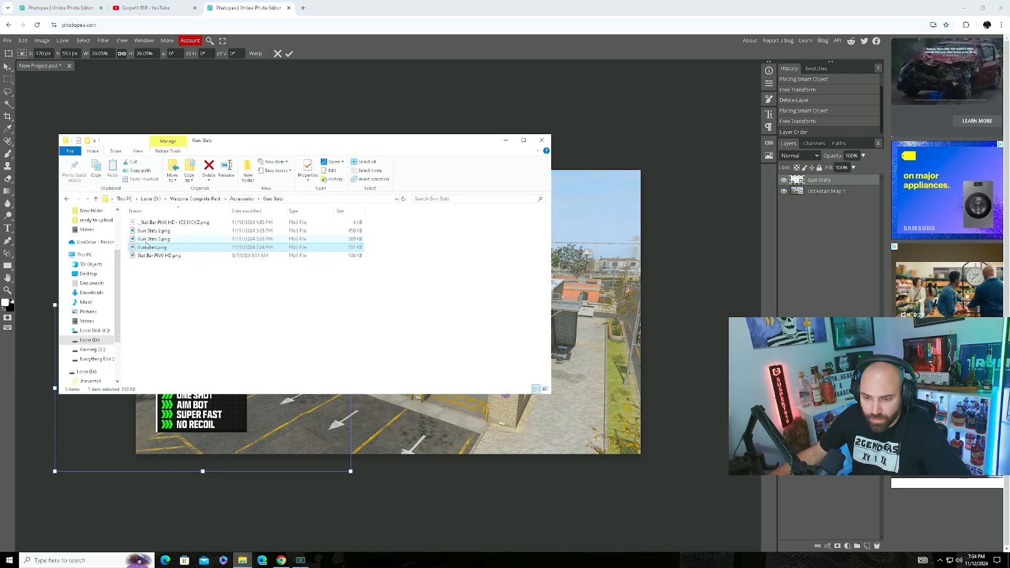
left_click(68, 200)
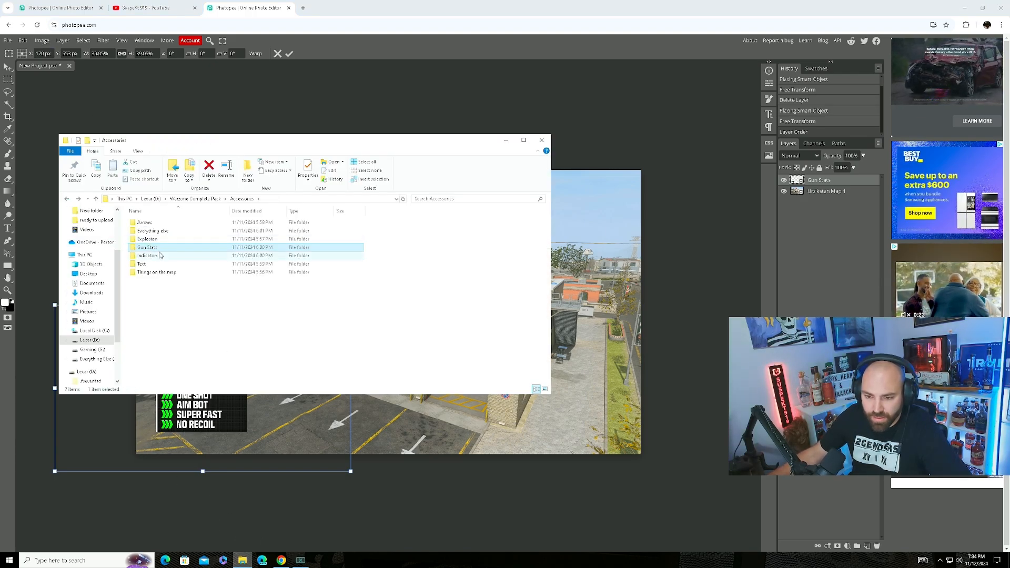
left_click(67, 200)
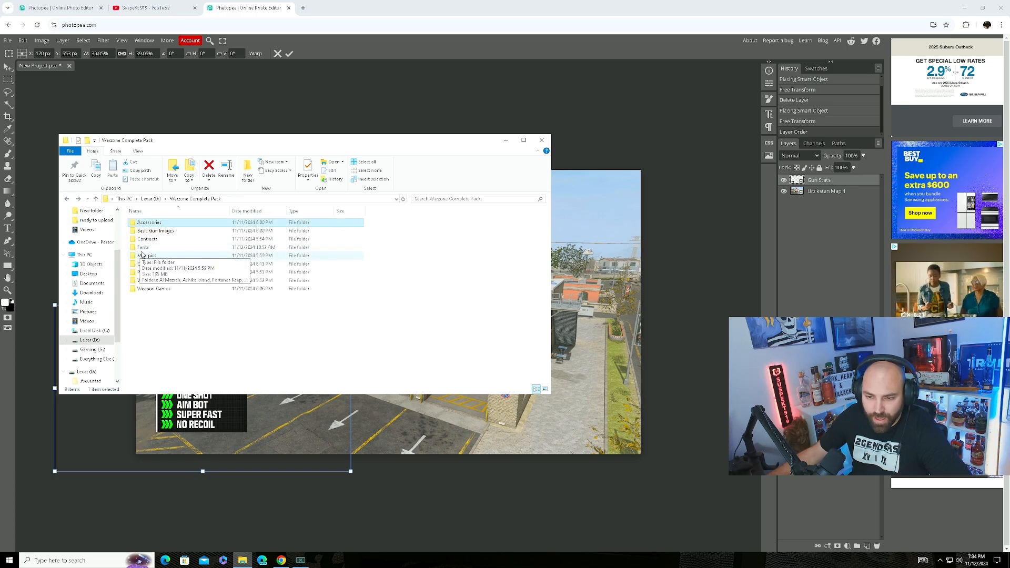
double_click(158, 289)
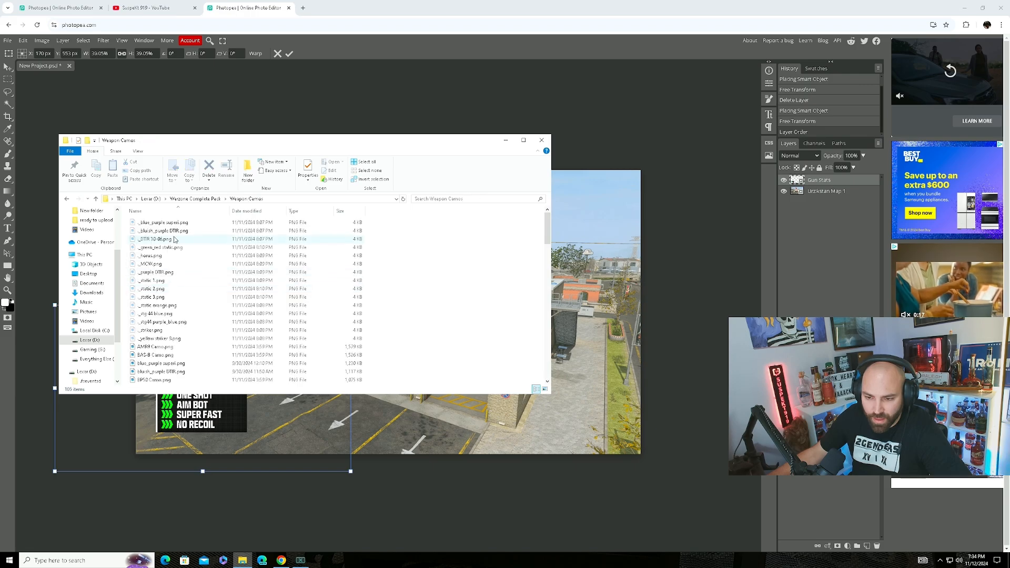
scroll(192, 287, "down", 12)
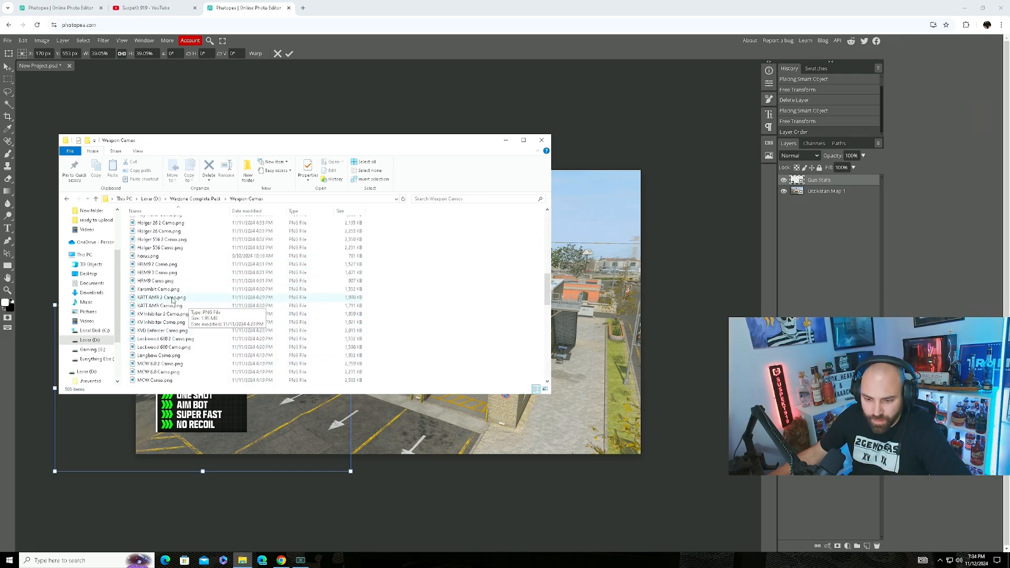
double_click(205, 297)
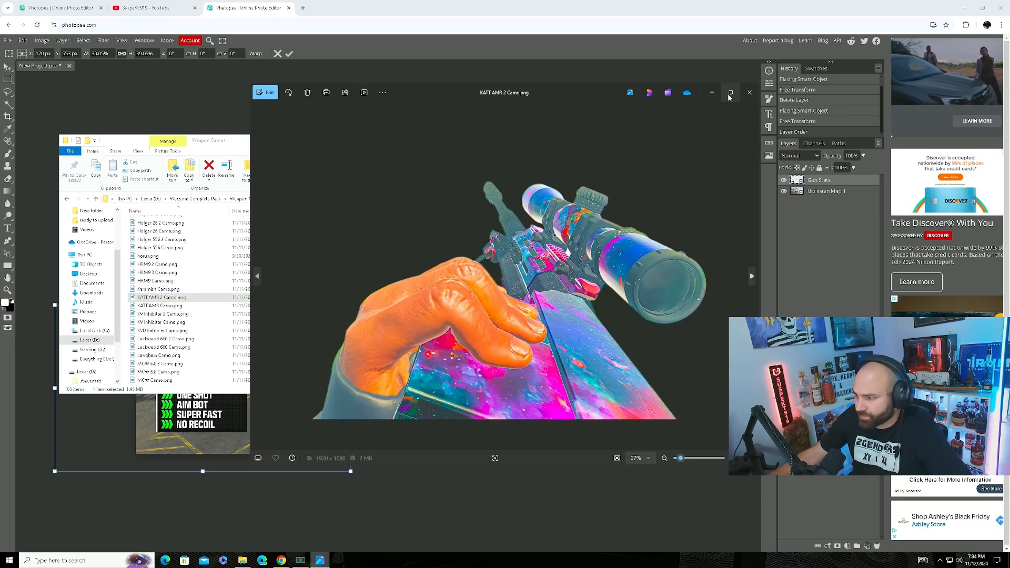
left_click(749, 92)
left_click_drag(242, 298, 828, 221)
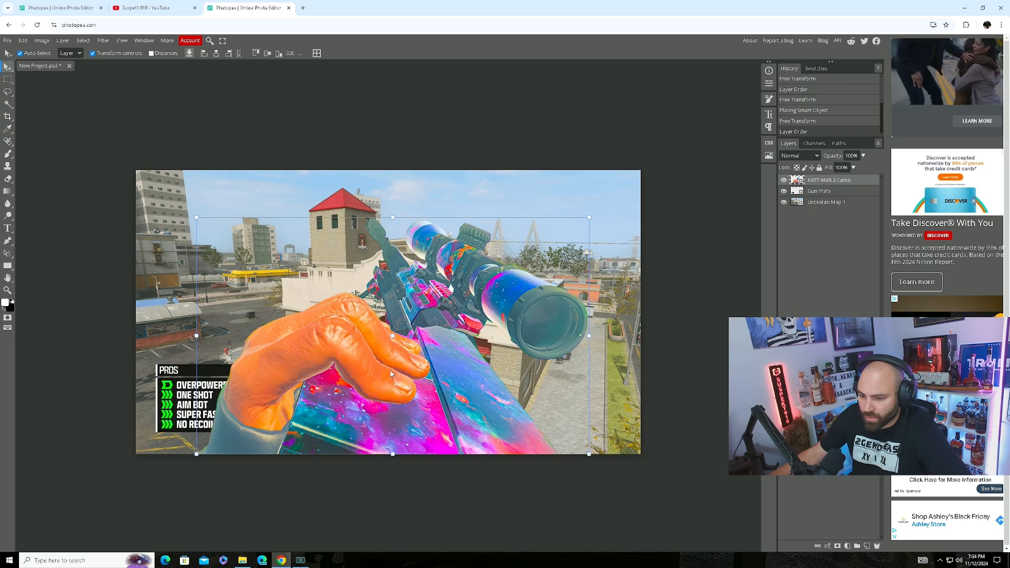
left_click_drag(378, 389, 455, 386)
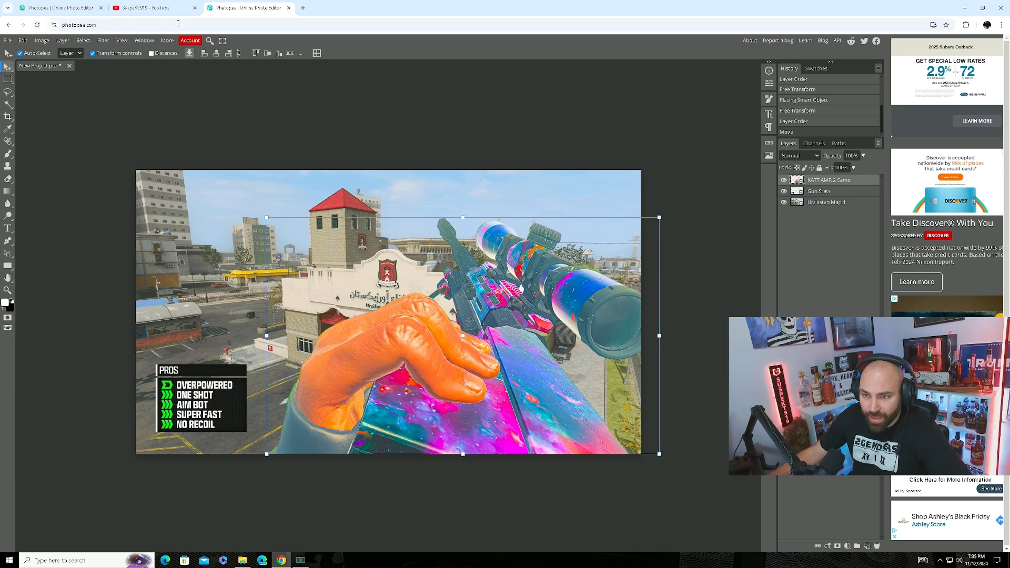
left_click(61, 7)
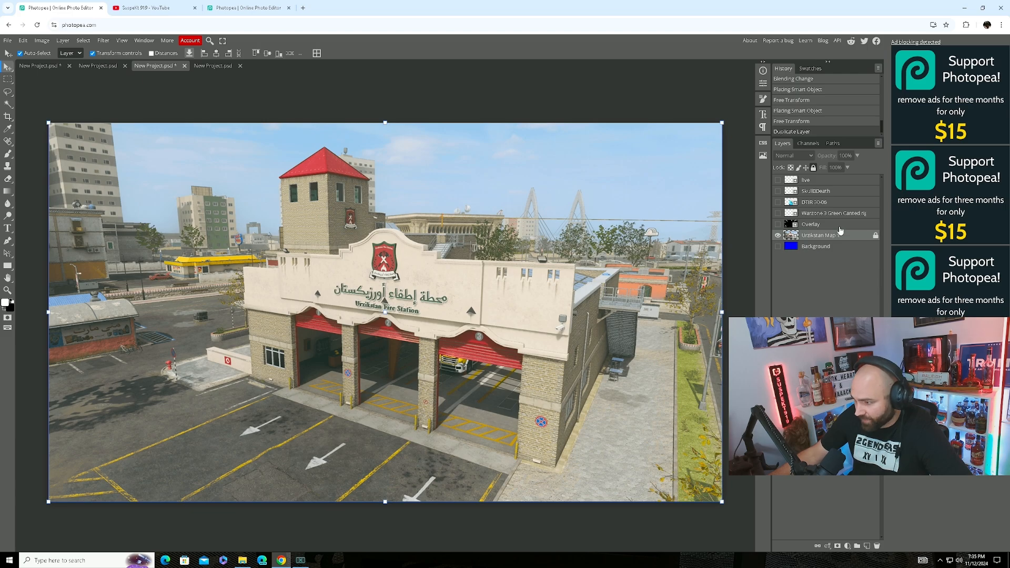
Show the Overlay speed-lines layer and set its blend mode to Lighter Color.
left_click(777, 224)
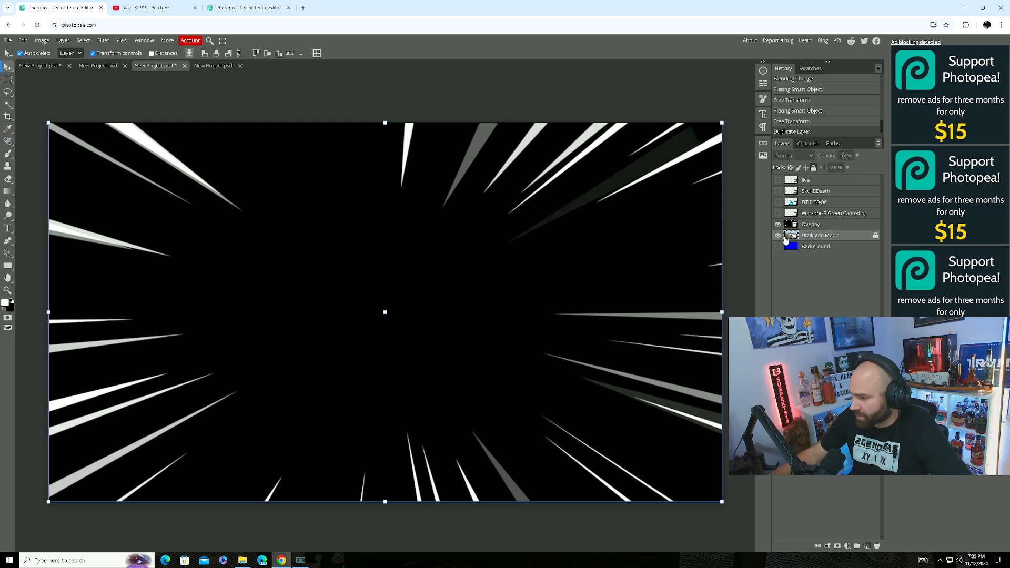
left_click(810, 227)
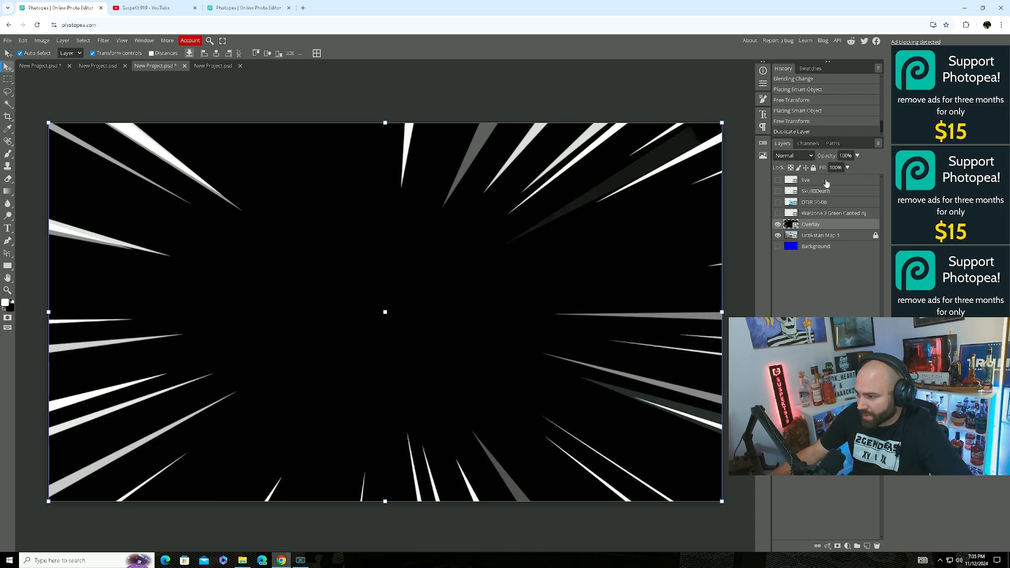
left_click(793, 155)
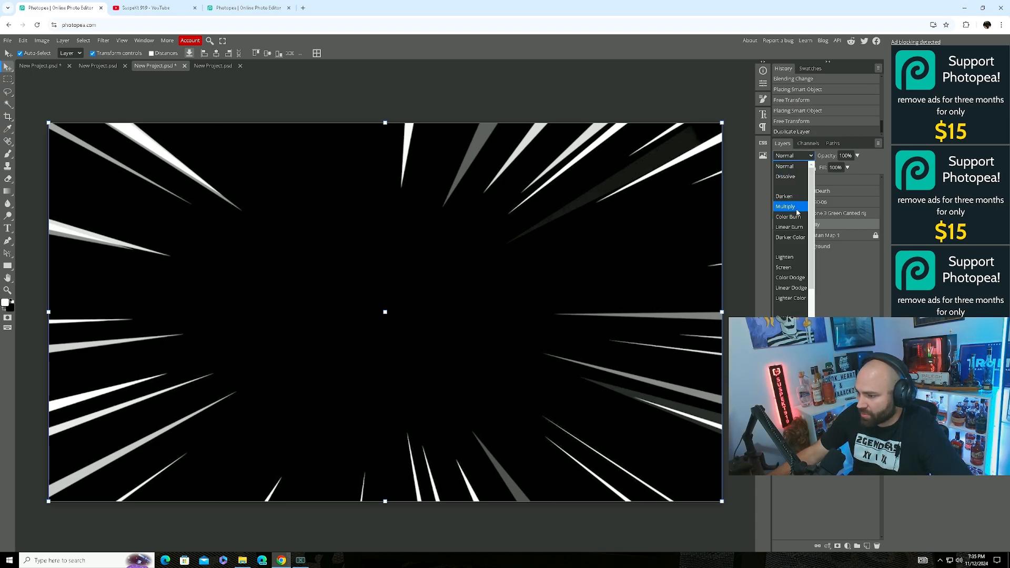
left_click(795, 298)
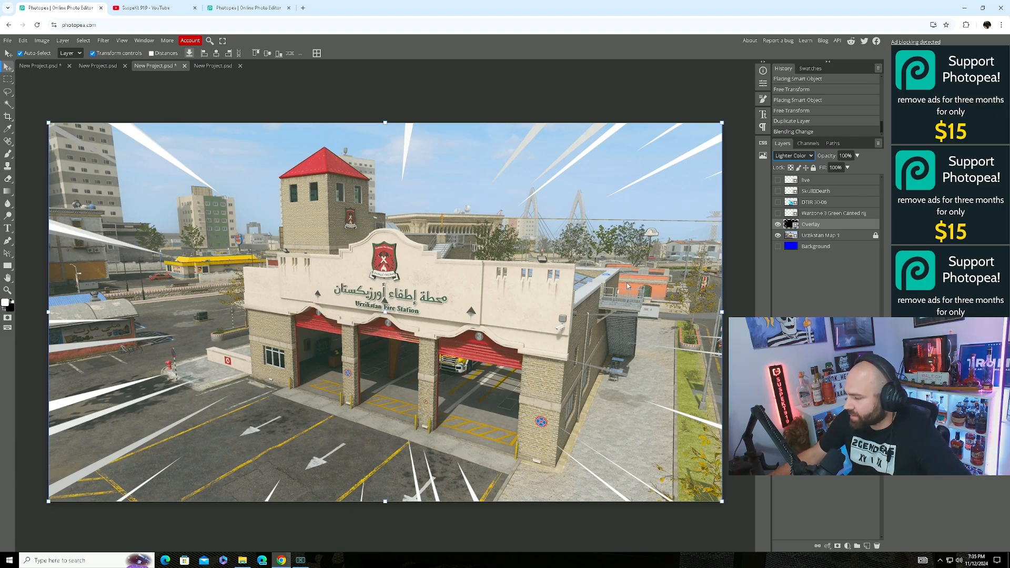
Show the Warzone 3 Green Canted logo and DTIR 30-06 gun, nudging the logo down-right and the gun right.
left_click(778, 213)
left_click_drag(629, 410, 635, 418)
left_click(817, 204)
left_click(778, 203)
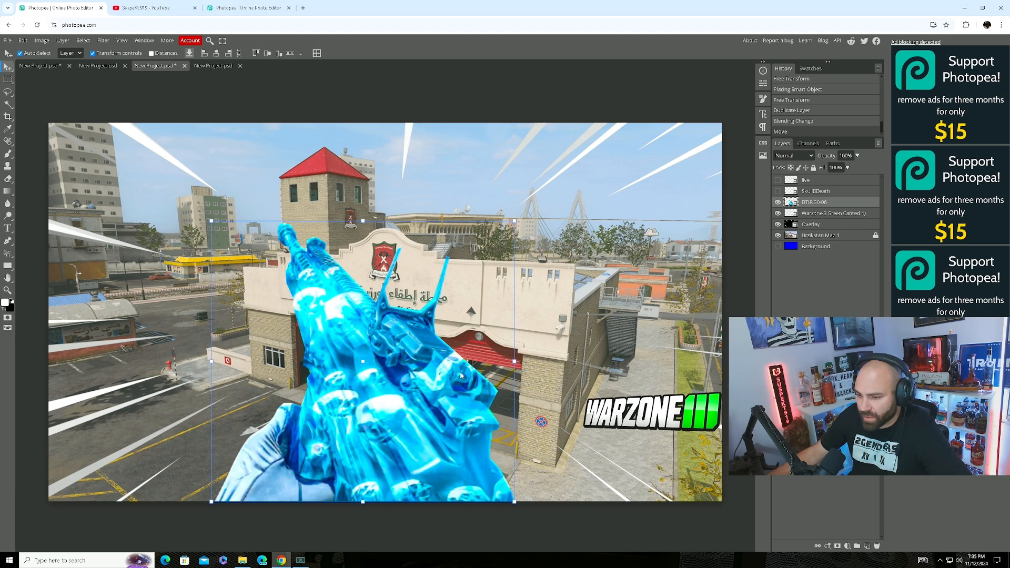
mouse_move(460, 375)
left_mouse_down()
mouse_move(443, 381)
mouse_move(472, 369)
mouse_move(468, 380)
left_mouse_up()
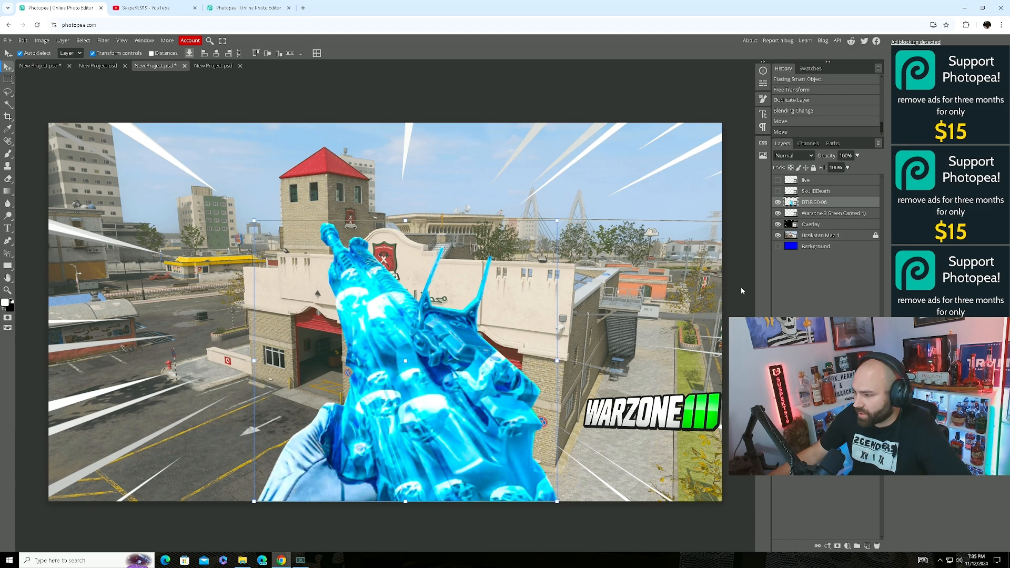
right_click(810, 205)
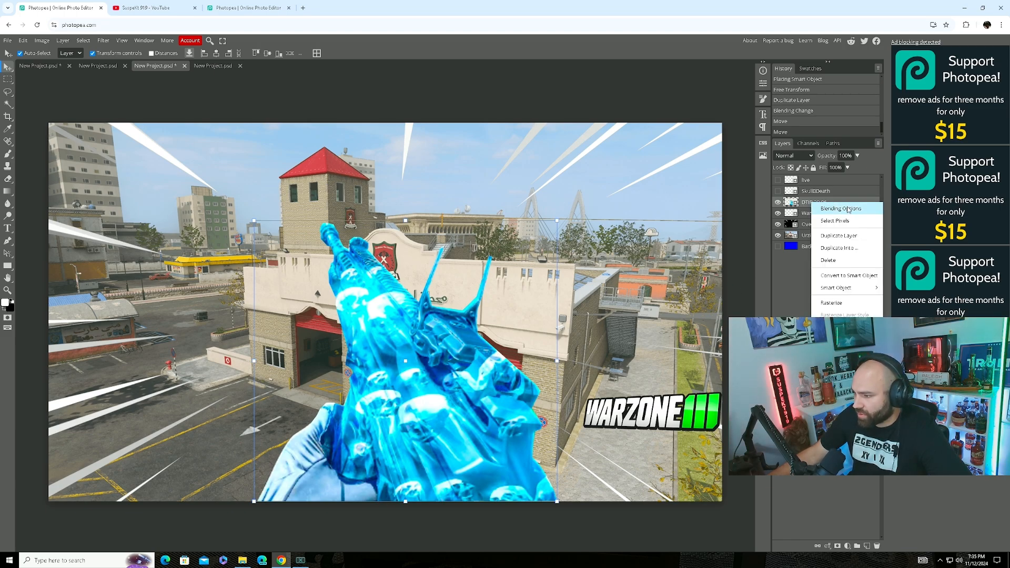
left_click(810, 202)
right_click(812, 201)
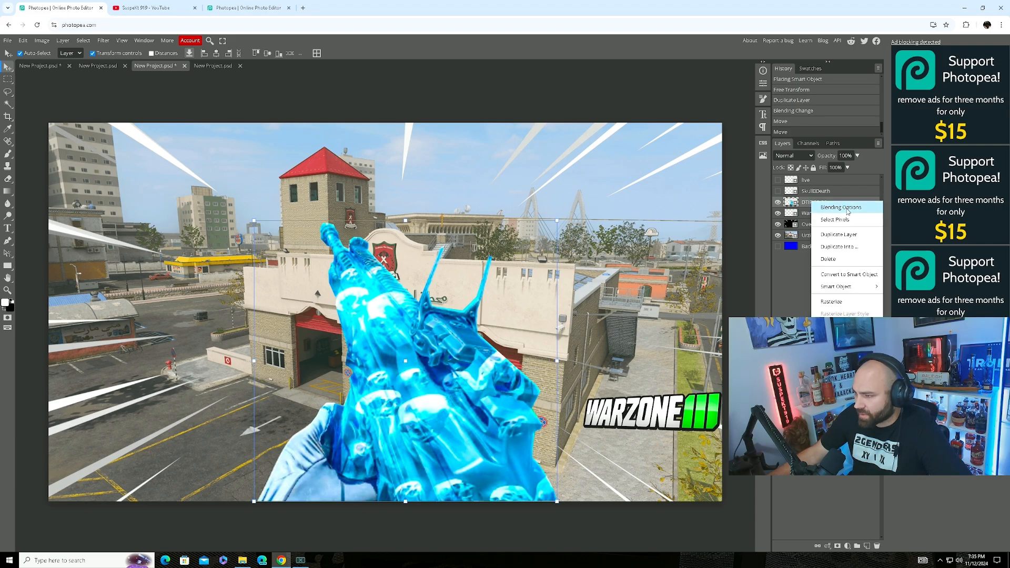
Open Blending Options for the gun and enable Drop Shadow, adjusting its angle and distance.
left_click(844, 208)
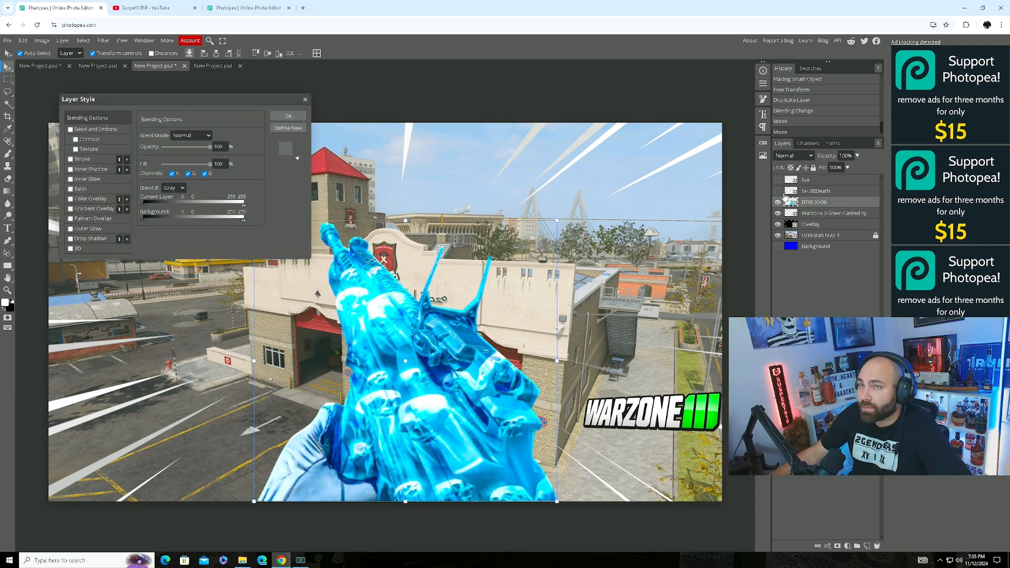
left_click_drag(228, 103, 676, 93)
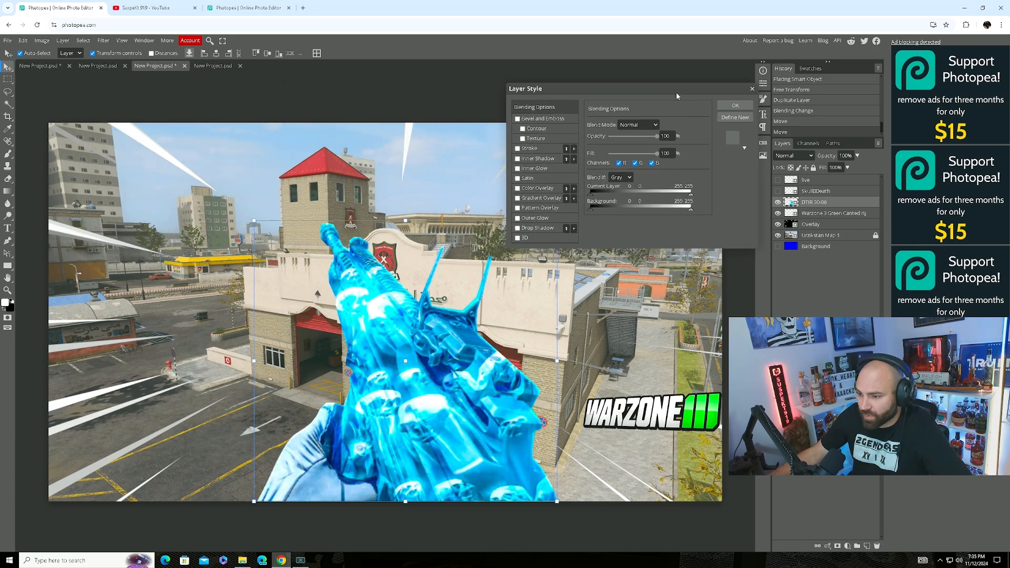
left_click(518, 229)
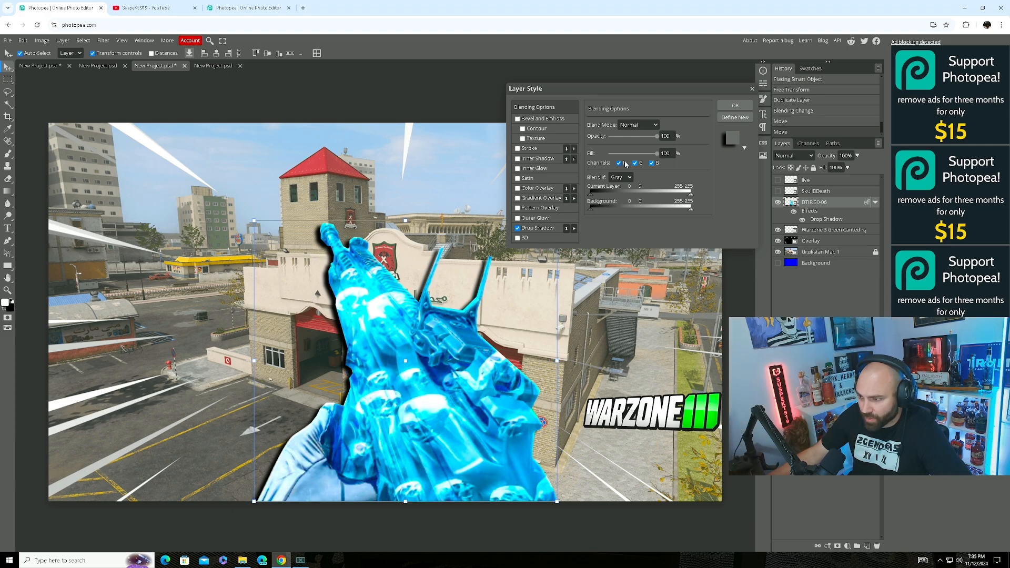
left_click(538, 229)
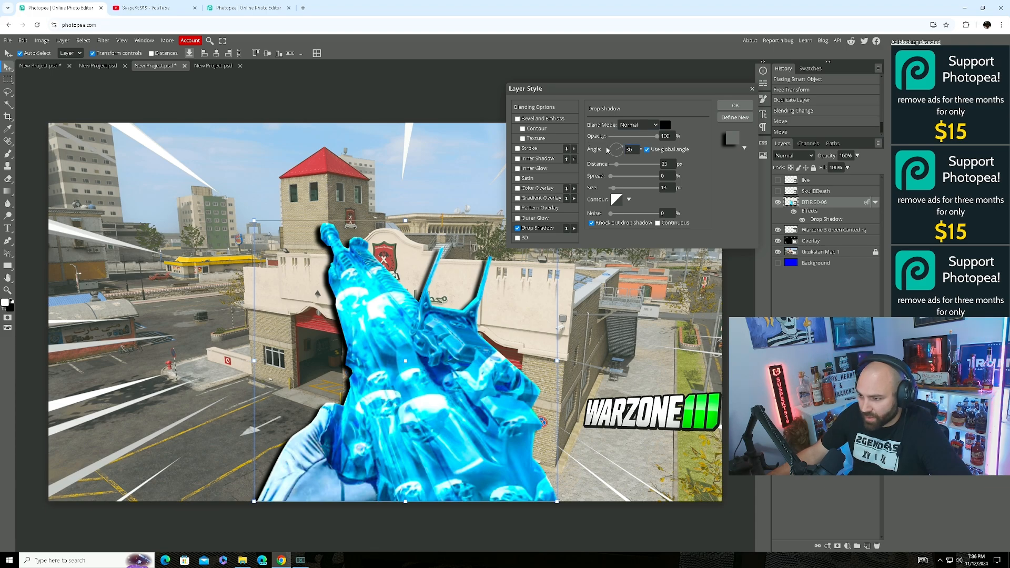
left_click_drag(620, 149, 627, 125)
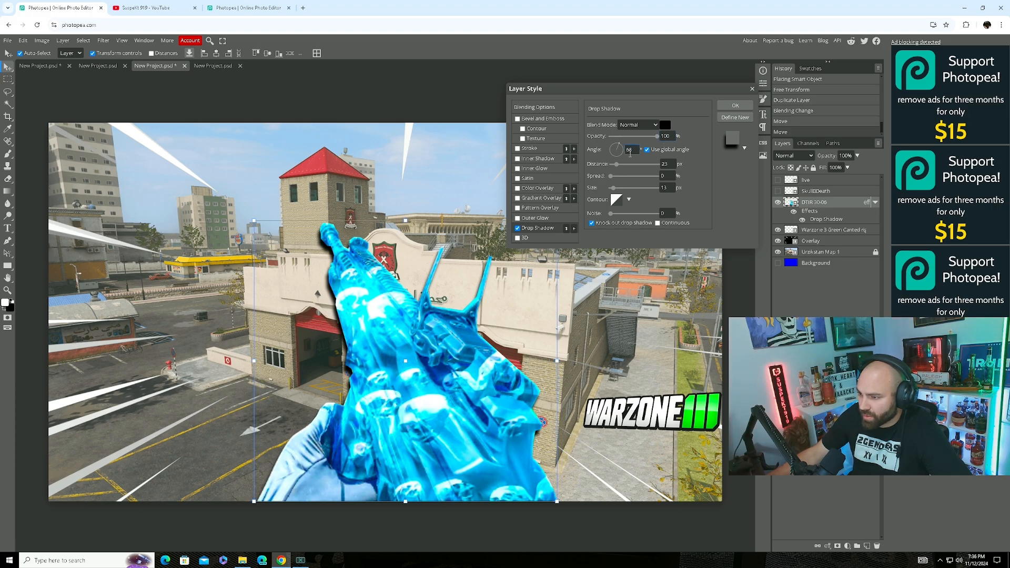
left_click(666, 164)
type("22")
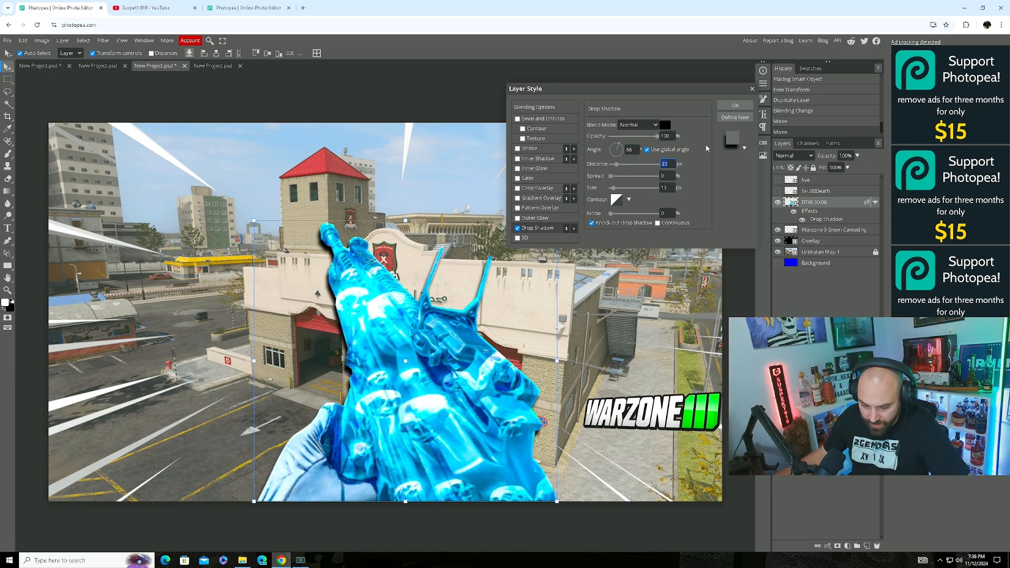
key("Down")
key("Down")
key("Down")
key("Down")
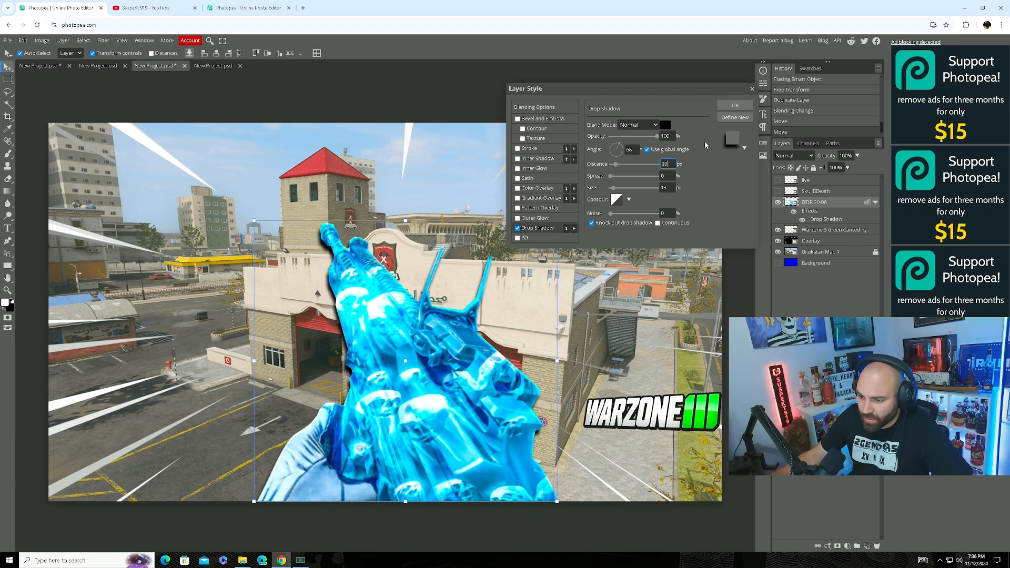
Make the shadow colour black, set distance to 12 px, and enable Outer Glow.
left_click(667, 125)
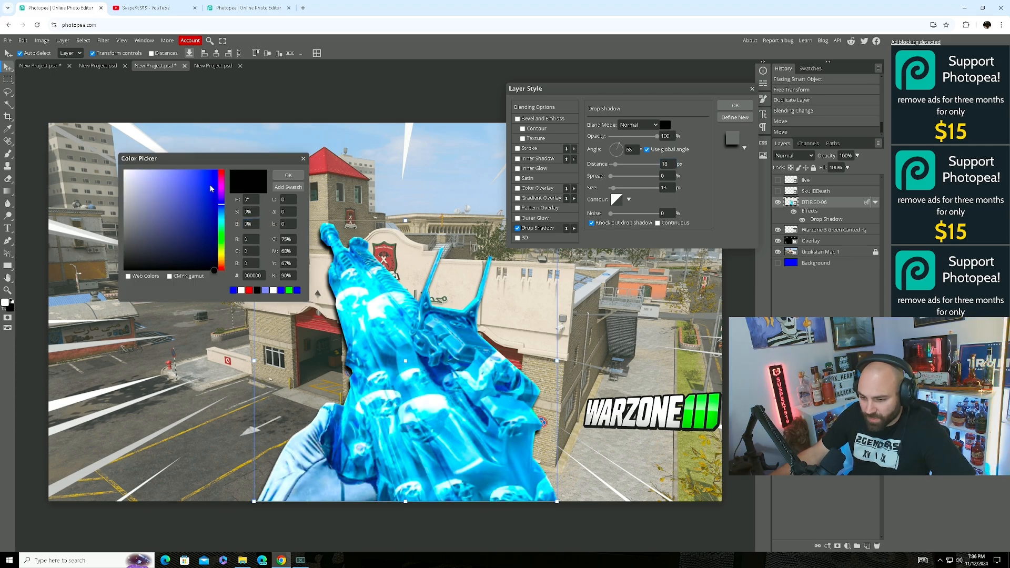
left_click(128, 172)
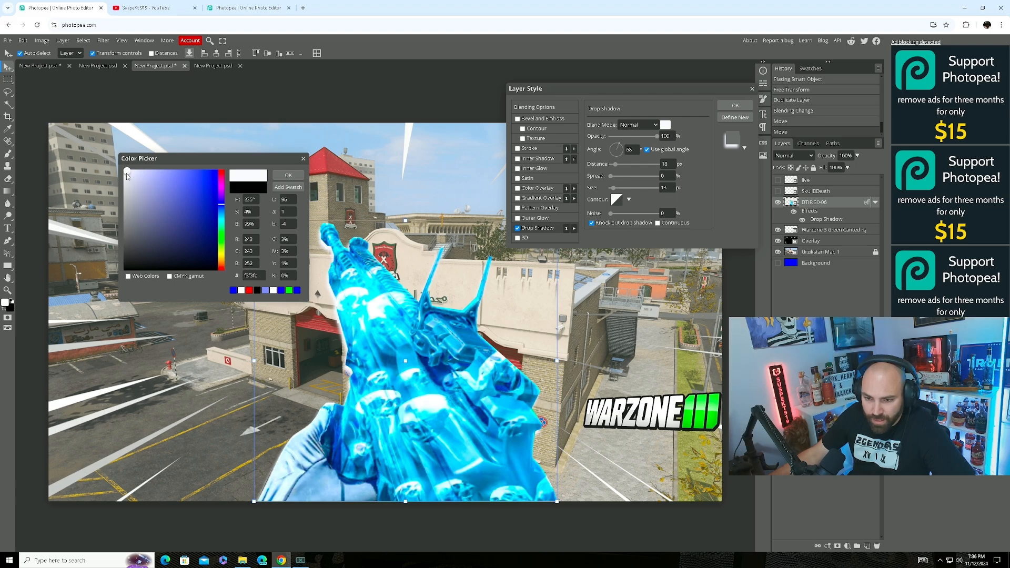
left_click_drag(127, 196, 125, 271)
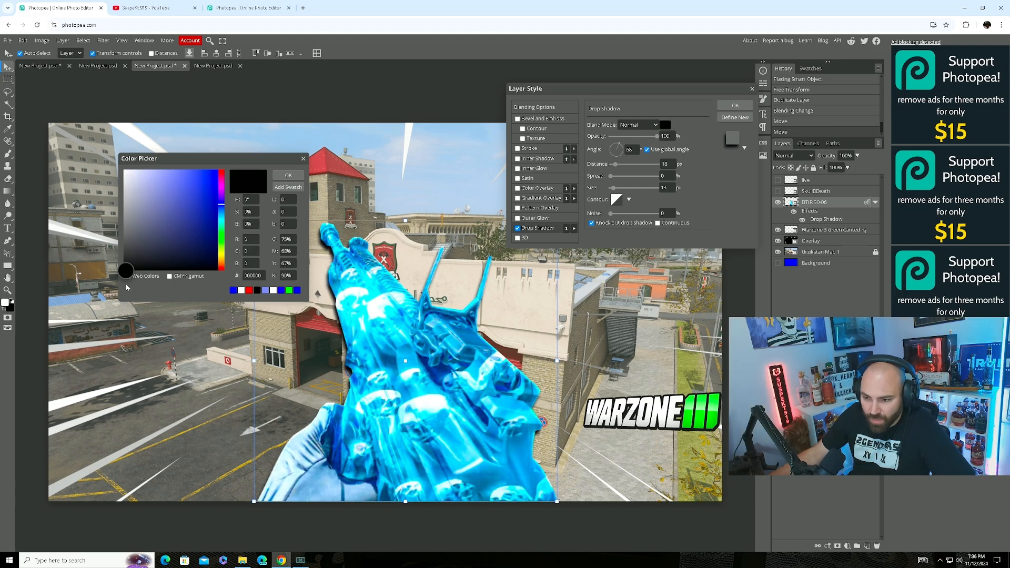
left_click(289, 176)
left_click(669, 166)
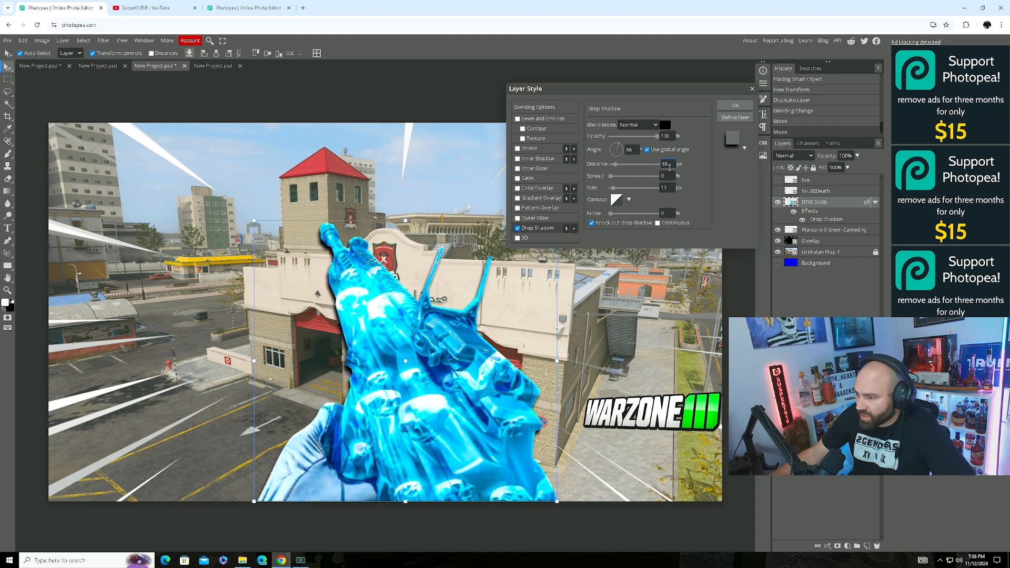
type("17")
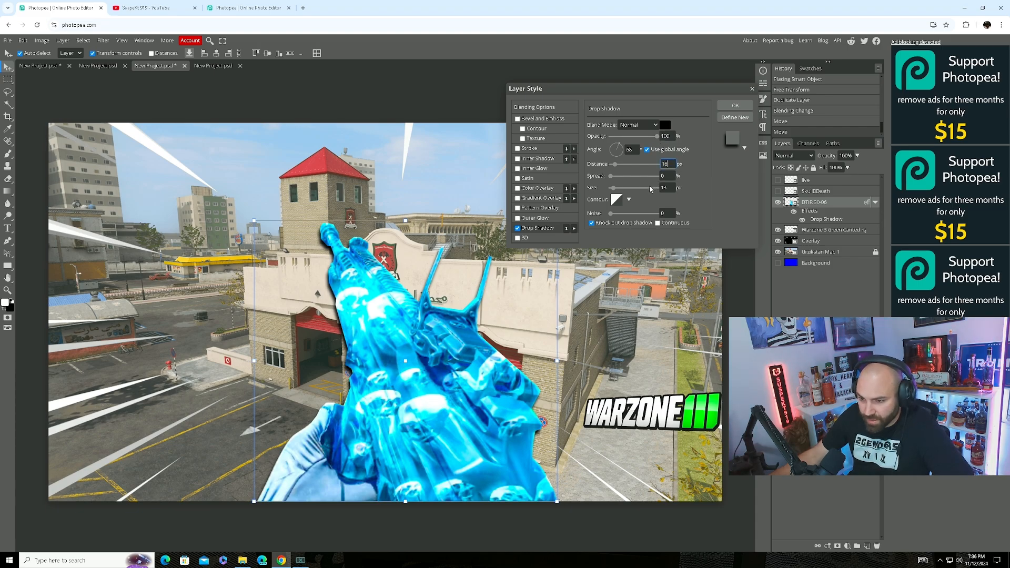
key("Down")
key("Down")
key("Down")
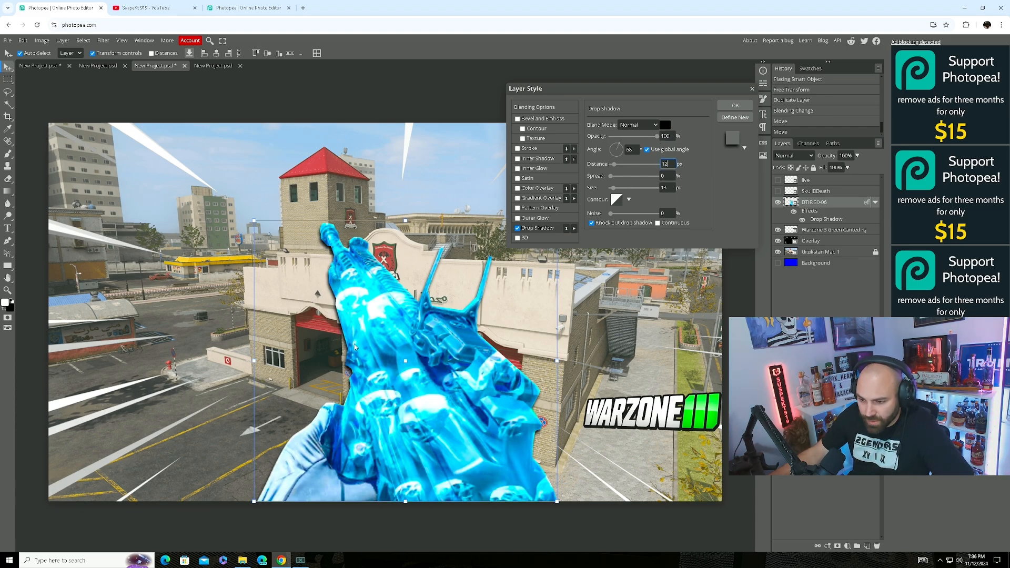
left_click(518, 218)
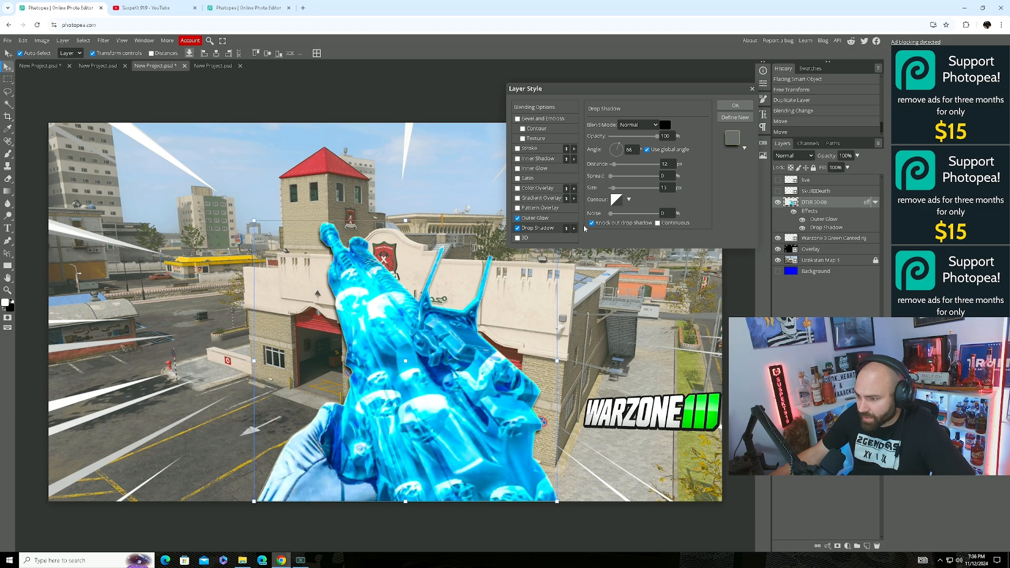
Make the gun's outer glow bright yellow at 100% opacity in Normal blend mode.
left_click(535, 218)
left_click(592, 158)
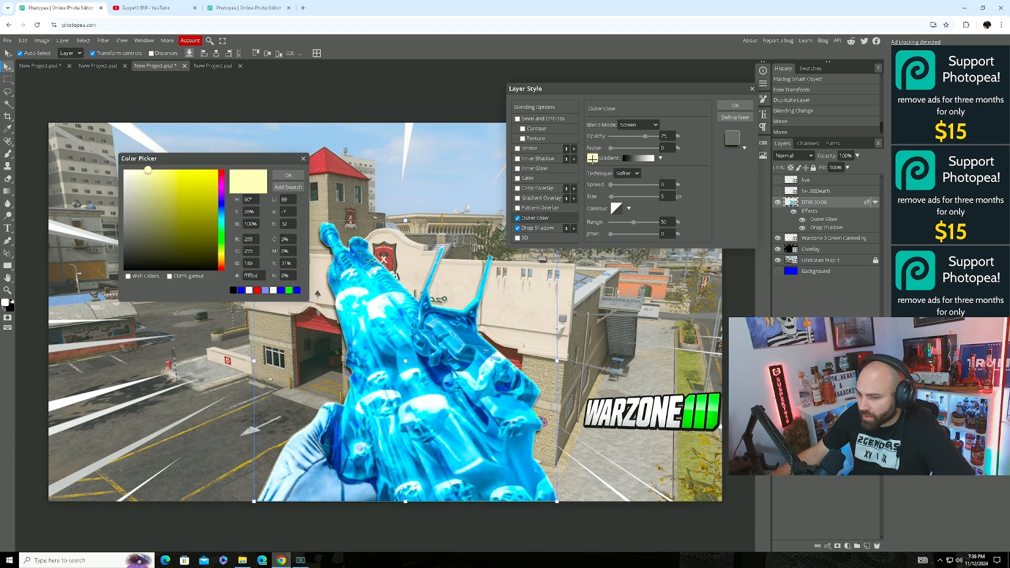
left_click(174, 173)
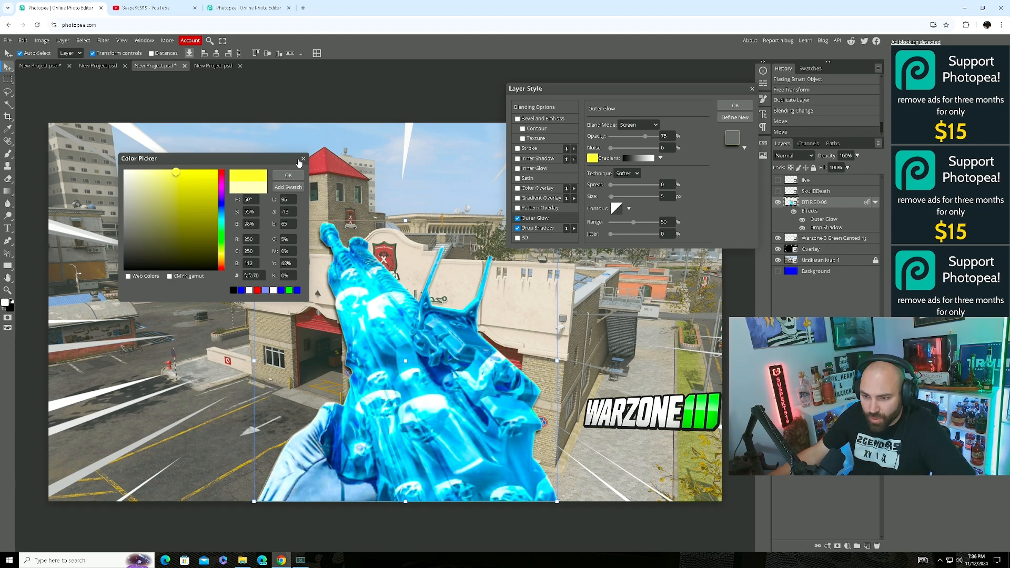
left_click(291, 177)
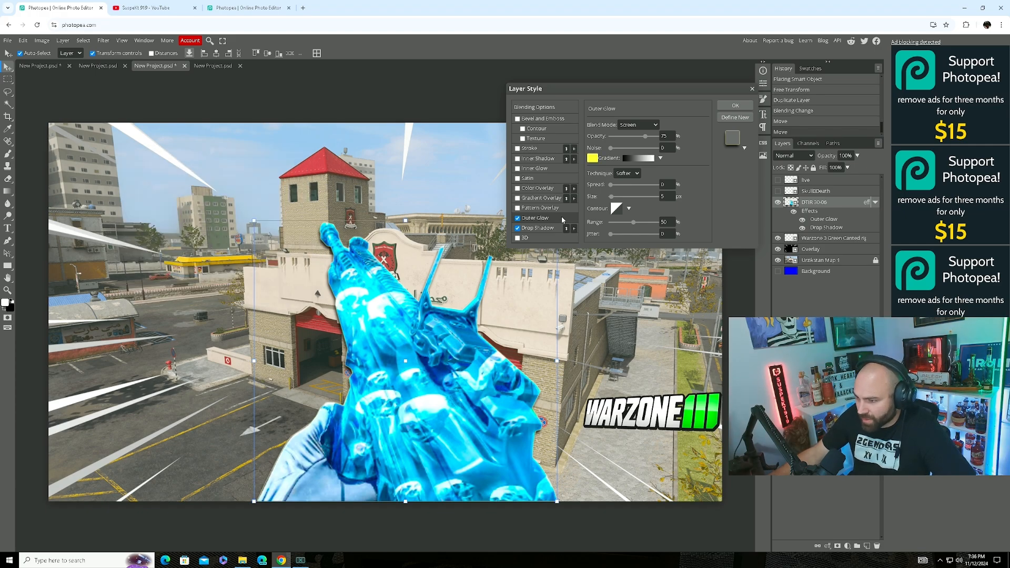
left_click_drag(643, 136, 664, 137)
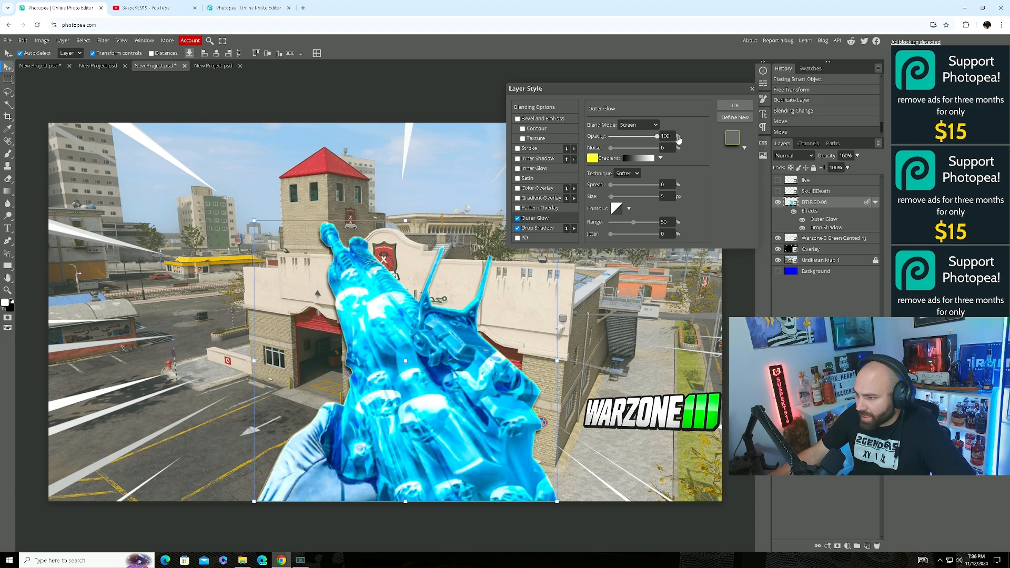
left_click(652, 125)
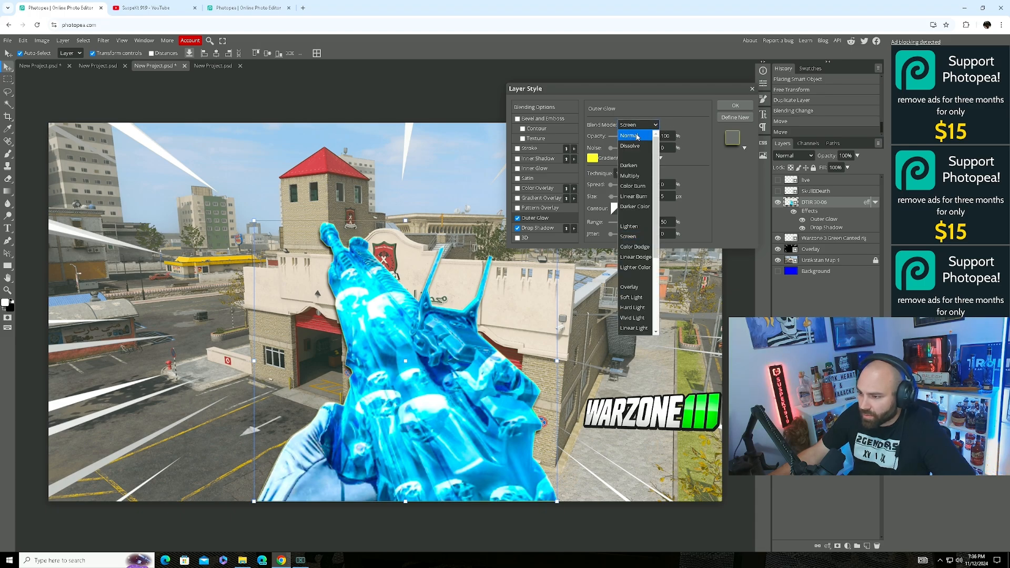
left_click(644, 134)
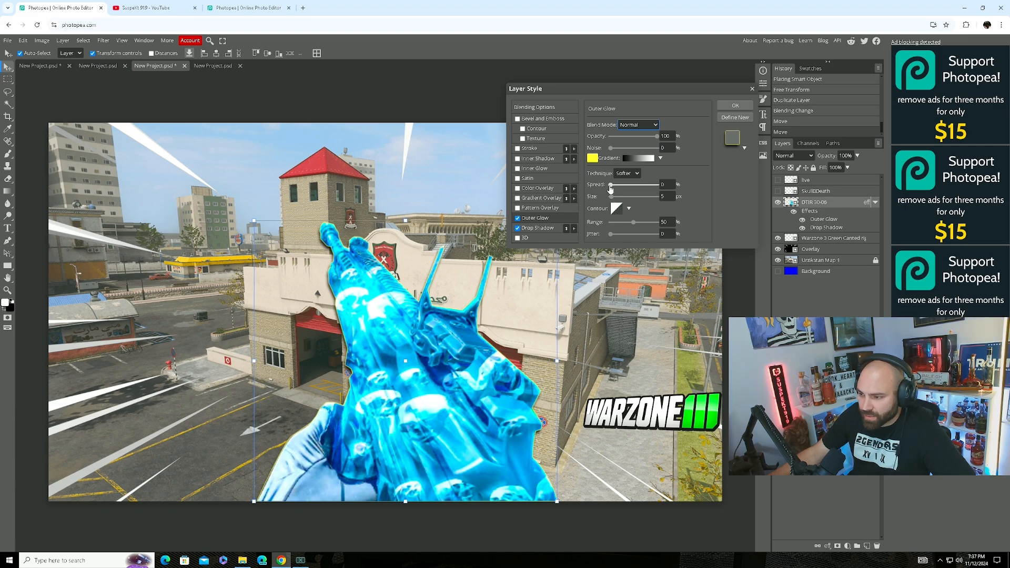
Test and discard pattern, gradient and stroke effects, then add an inner shadow and apply.
left_click(517, 208)
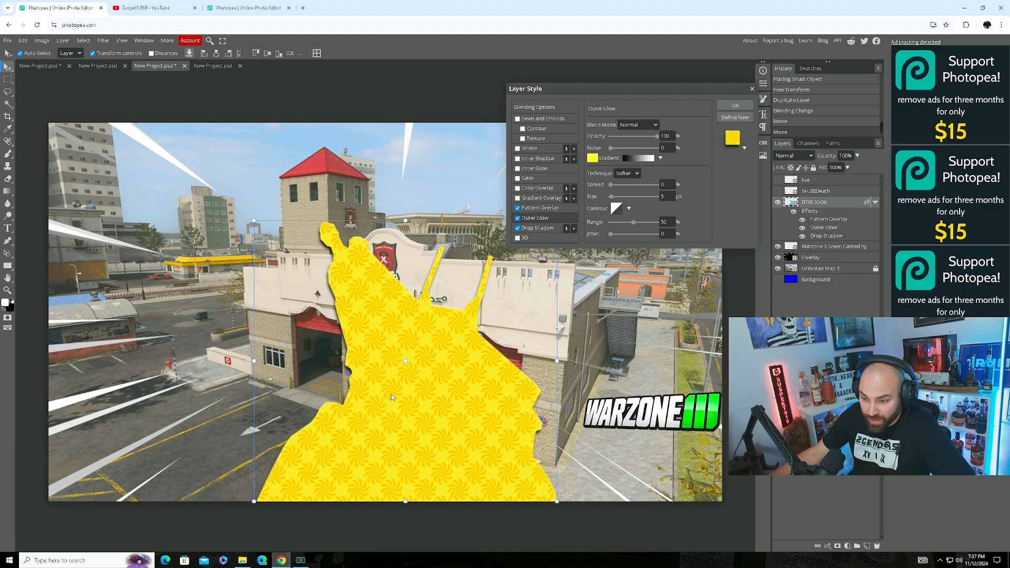
left_click(518, 208)
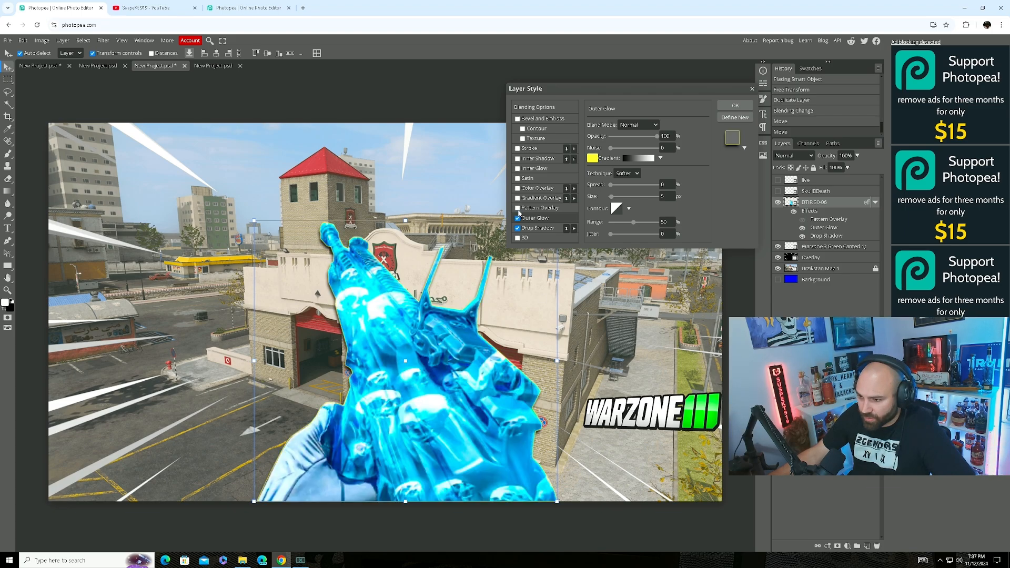
left_click(518, 199)
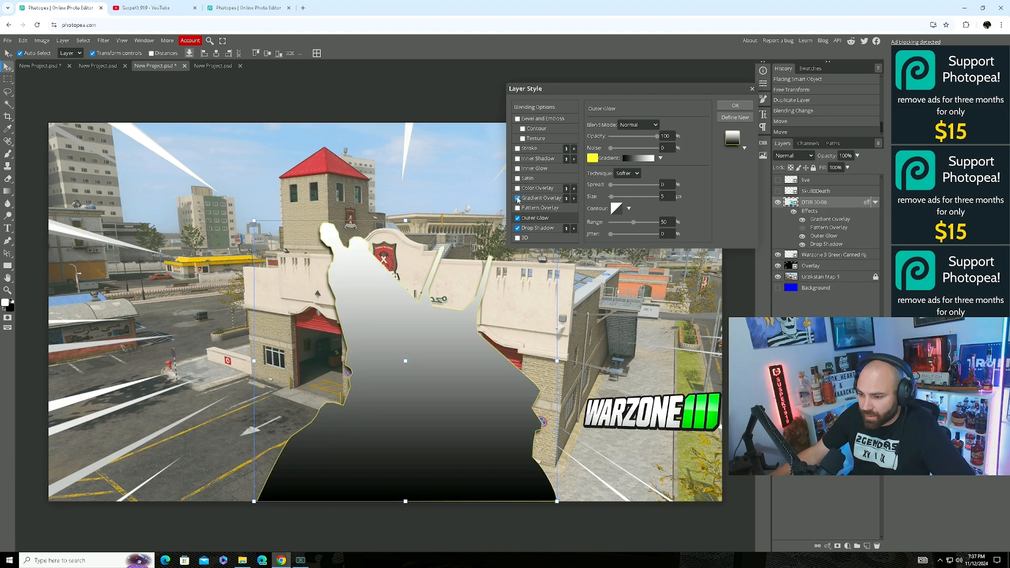
left_click(518, 198)
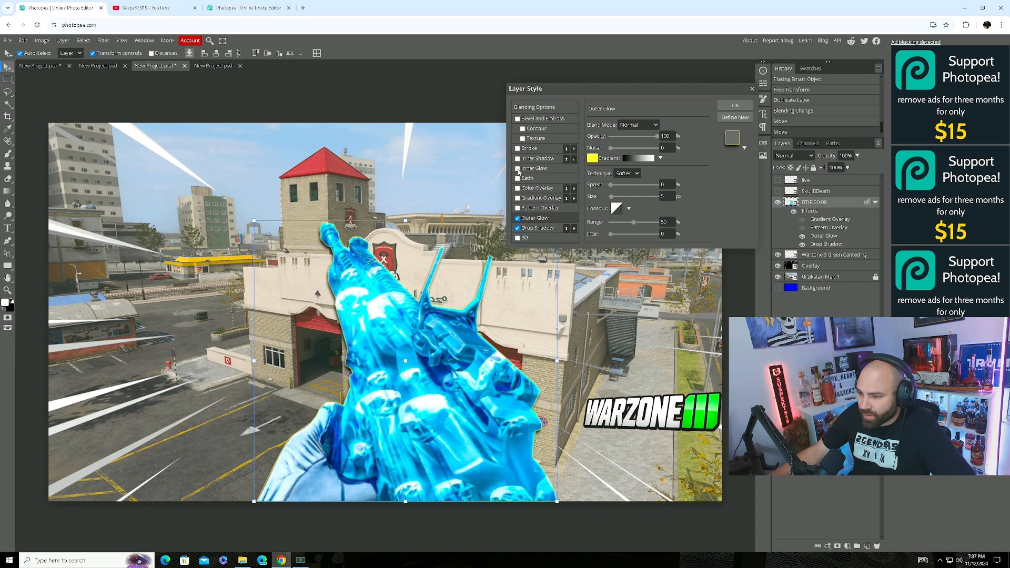
left_click(518, 149)
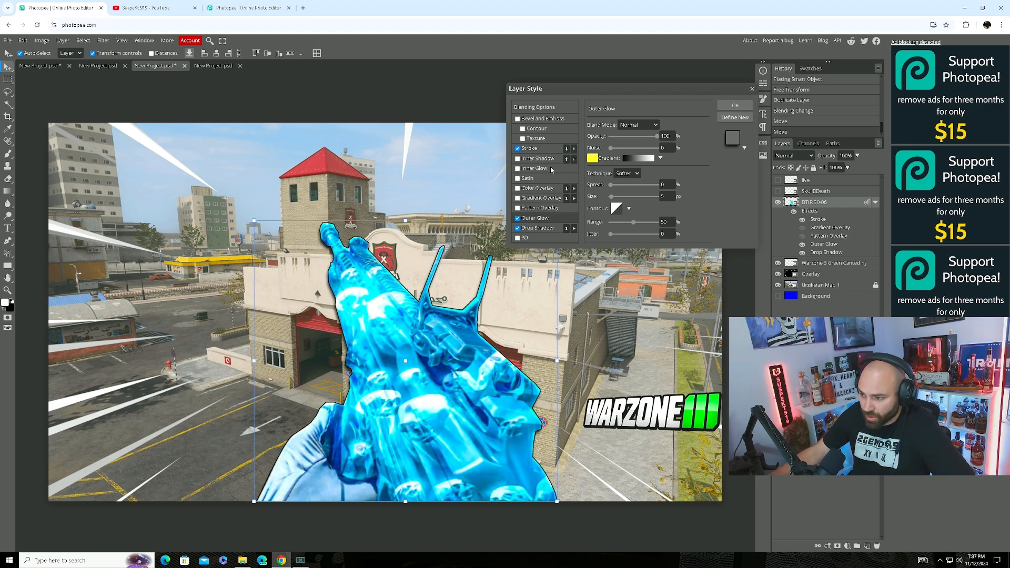
left_click(518, 149)
left_click(518, 158)
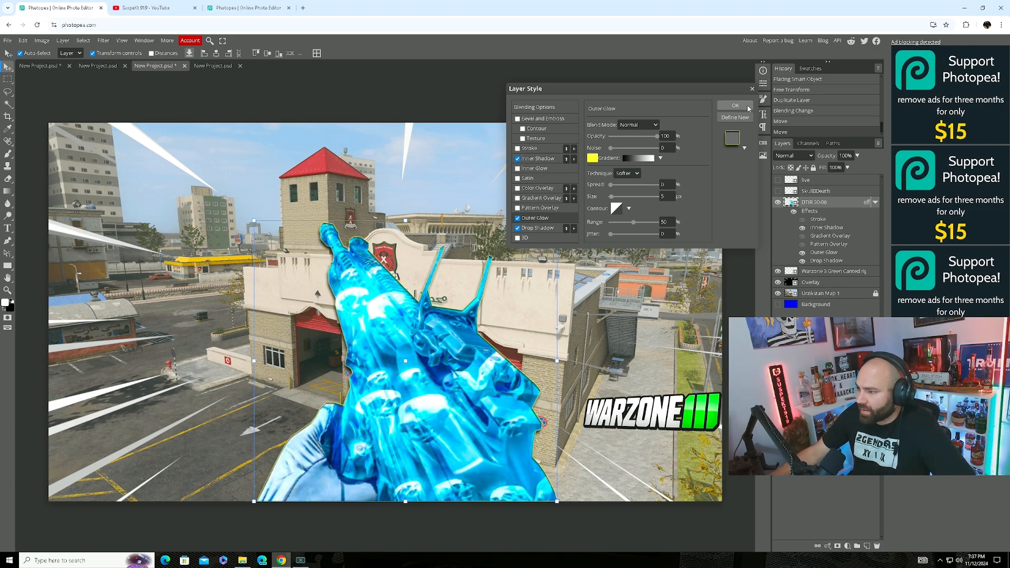
left_click(544, 159)
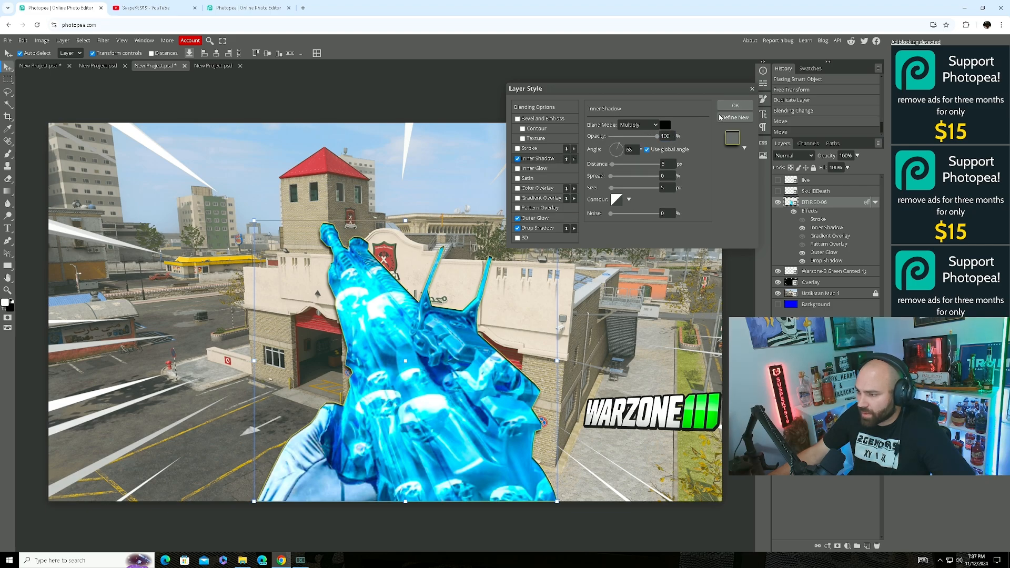
left_click(735, 106)
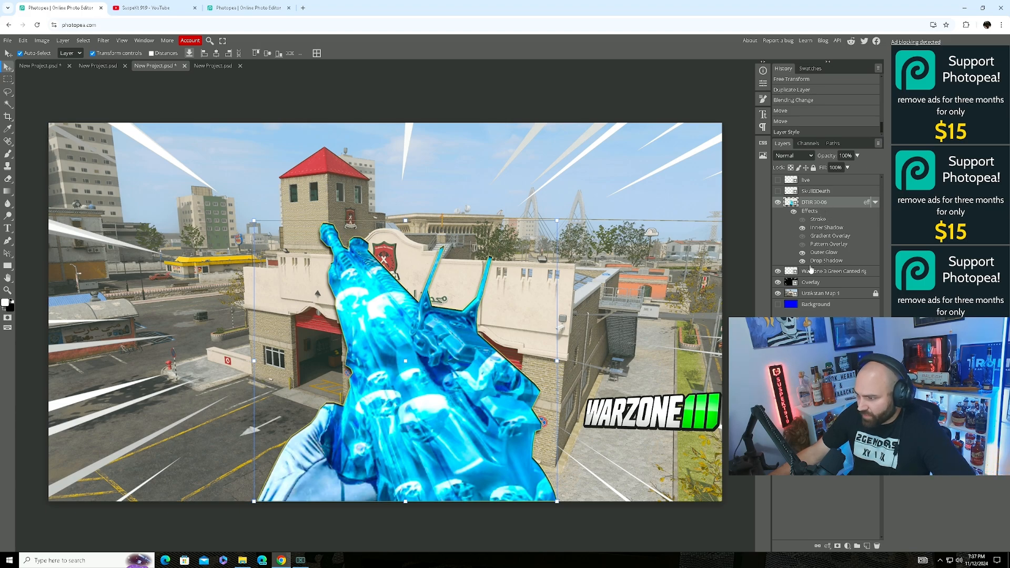
Rasterize the gun layer.
left_click(83, 41)
left_click(63, 41)
left_click(62, 40)
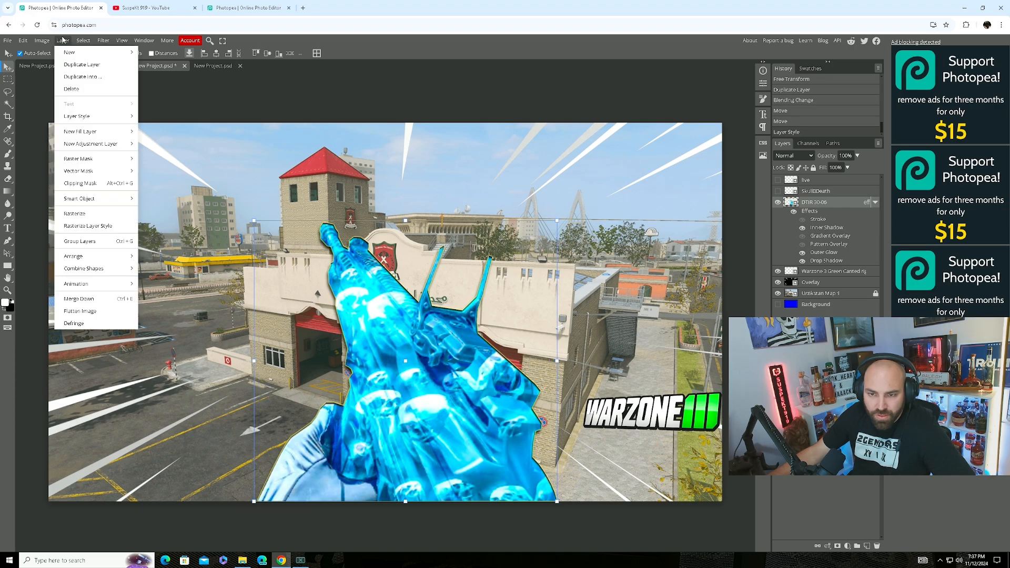
left_click(93, 213)
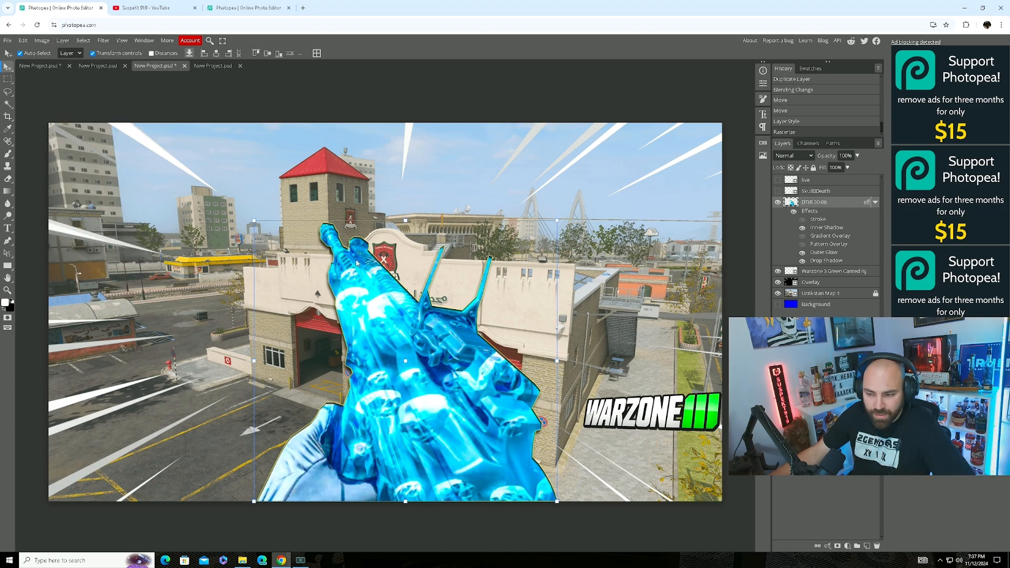
Apply Auto Tone twice, then Auto Contrast and Auto Color to the gun.
left_click(42, 41)
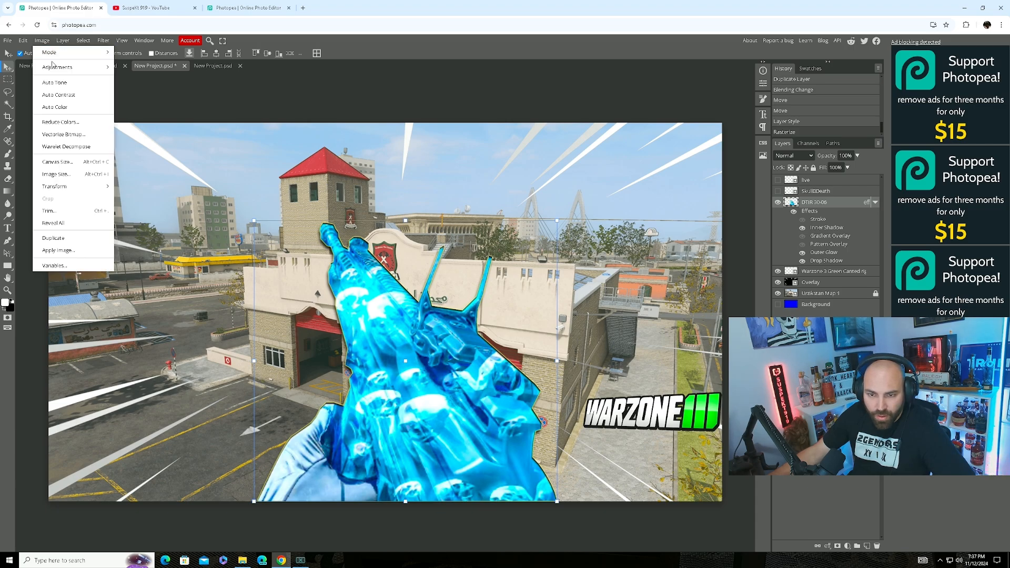
left_click(64, 85)
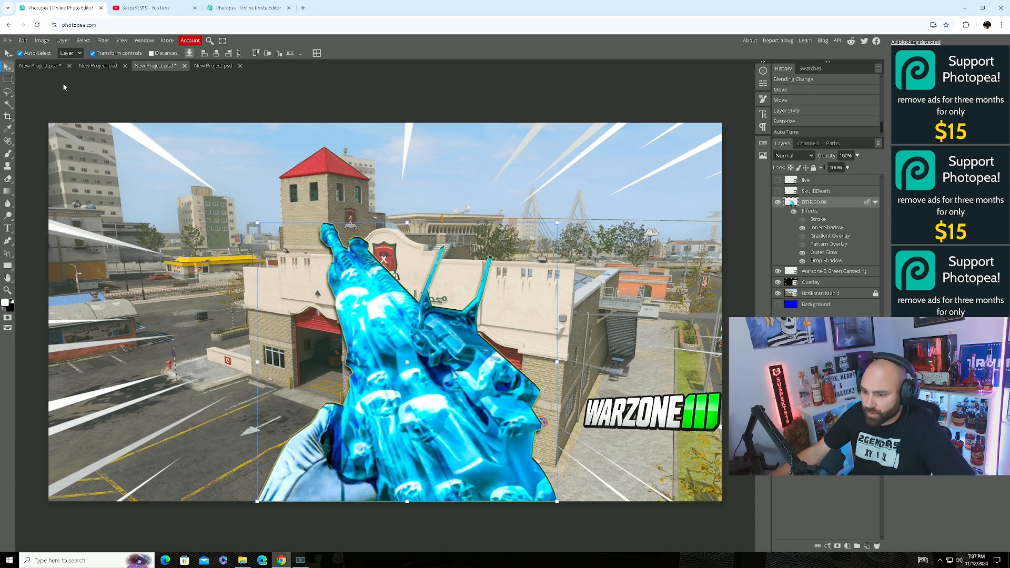
left_click(42, 40)
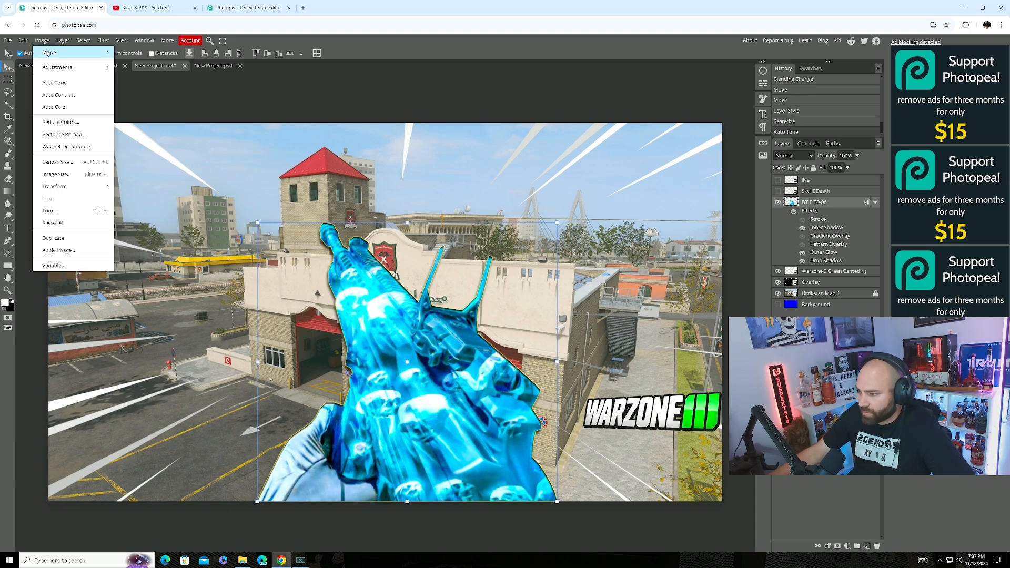
mouse_move(47, 54)
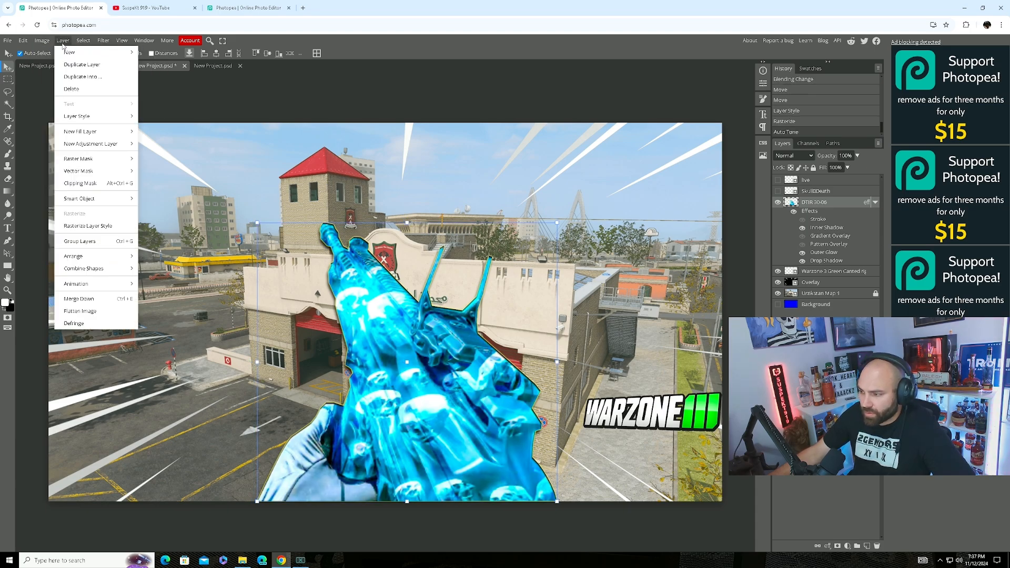
left_click(57, 83)
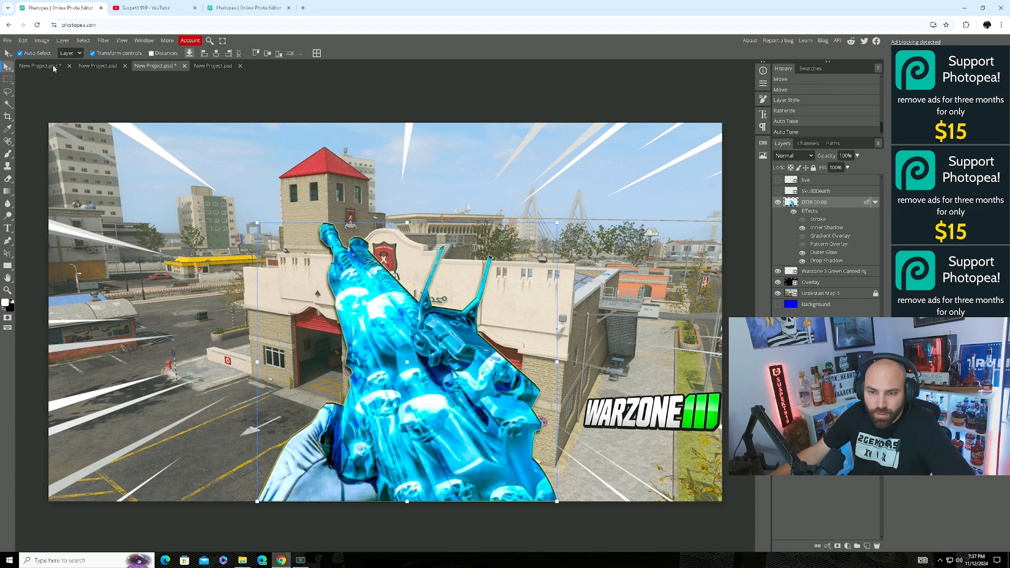
left_click(42, 41)
left_click(60, 95)
left_click(42, 40)
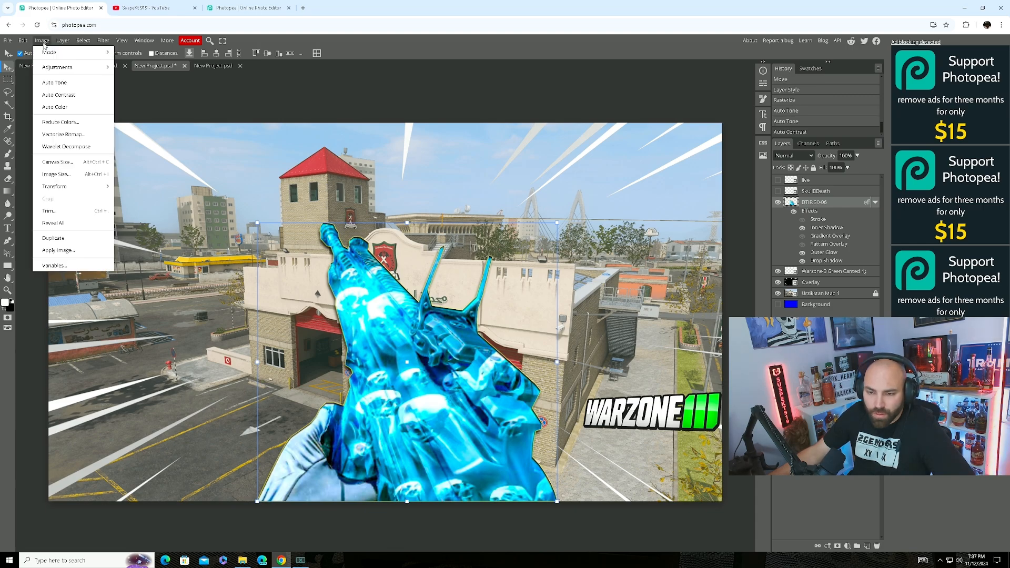
left_click(55, 107)
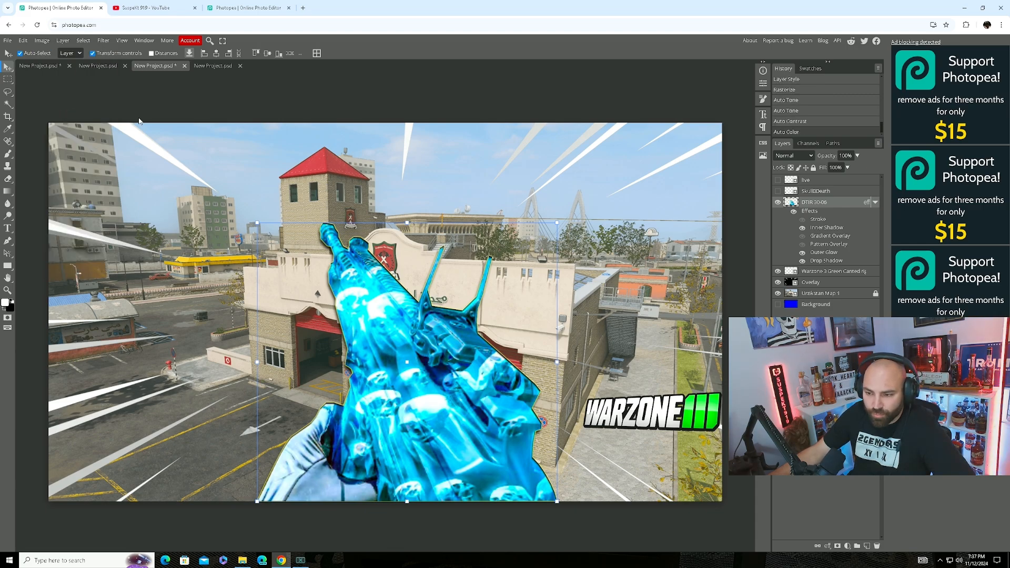
Sharpen the gun with the Sharpen filter and select the Urzikstan Map 1 layer.
left_click(103, 41)
mouse_move(120, 216)
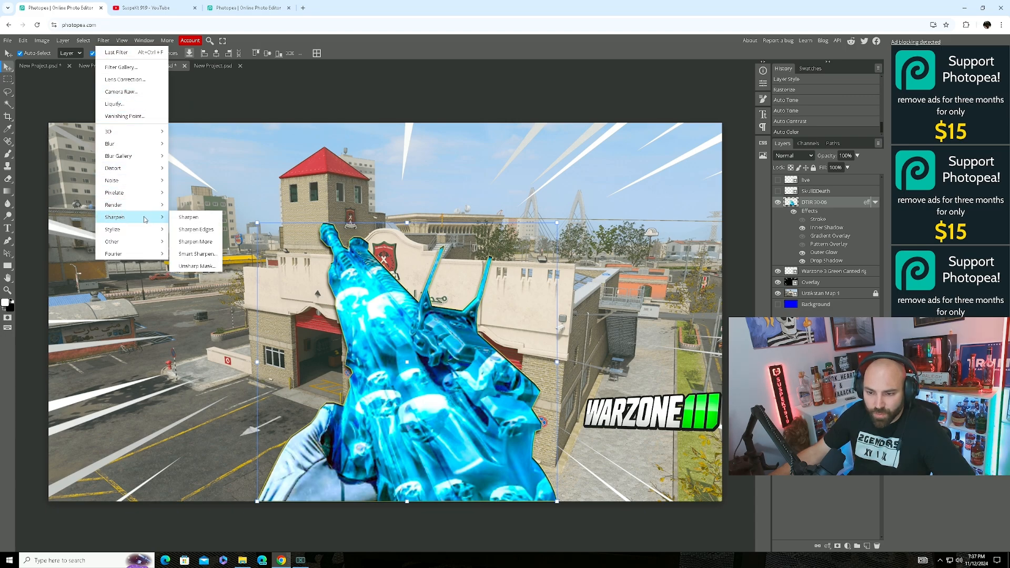
left_click(192, 219)
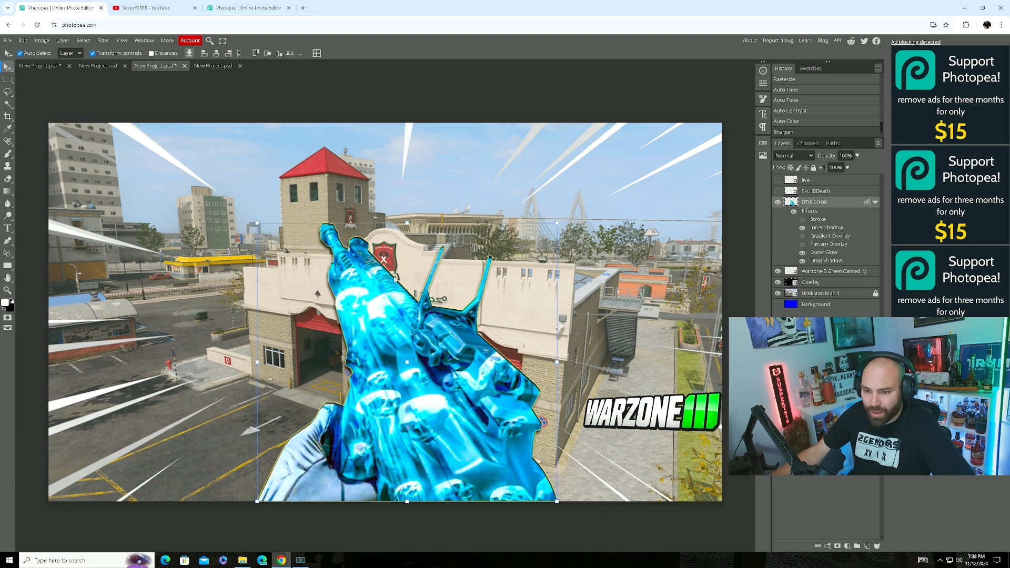
left_click(828, 293)
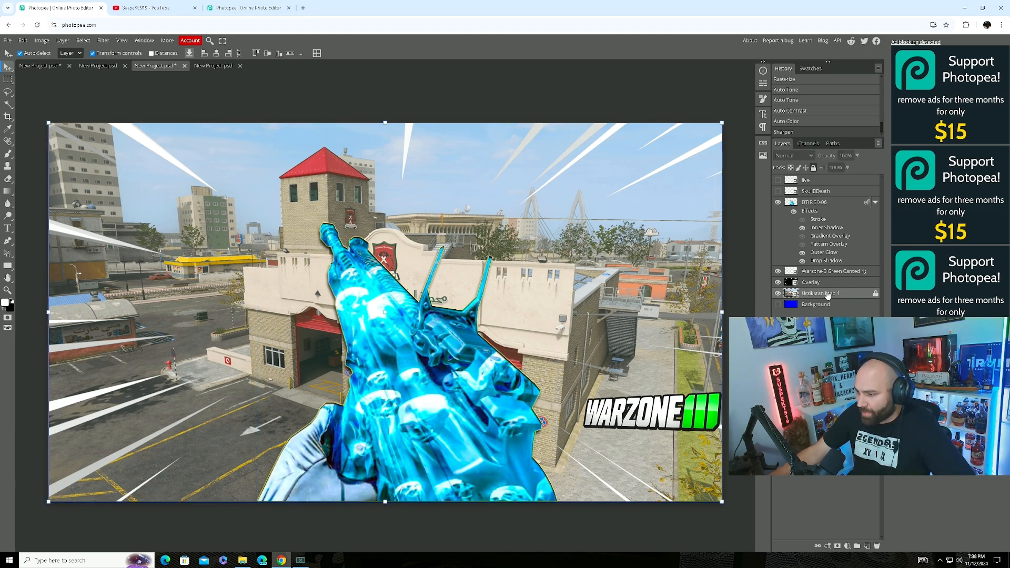
Blur the Urzikstan Map 1 background with a 3.4 px Gaussian Blur.
left_click(108, 42)
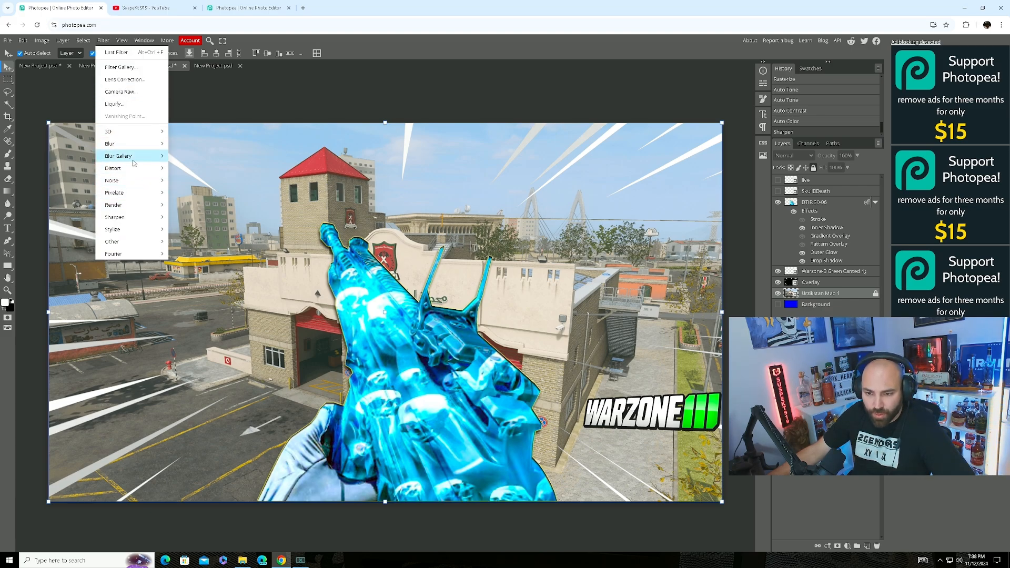
mouse_move(148, 144)
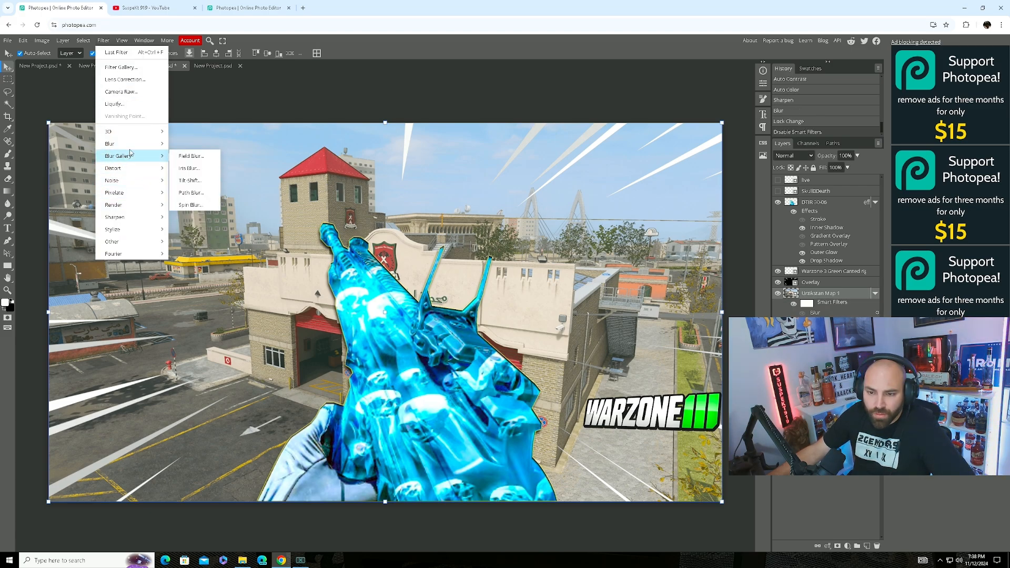
left_click(203, 192)
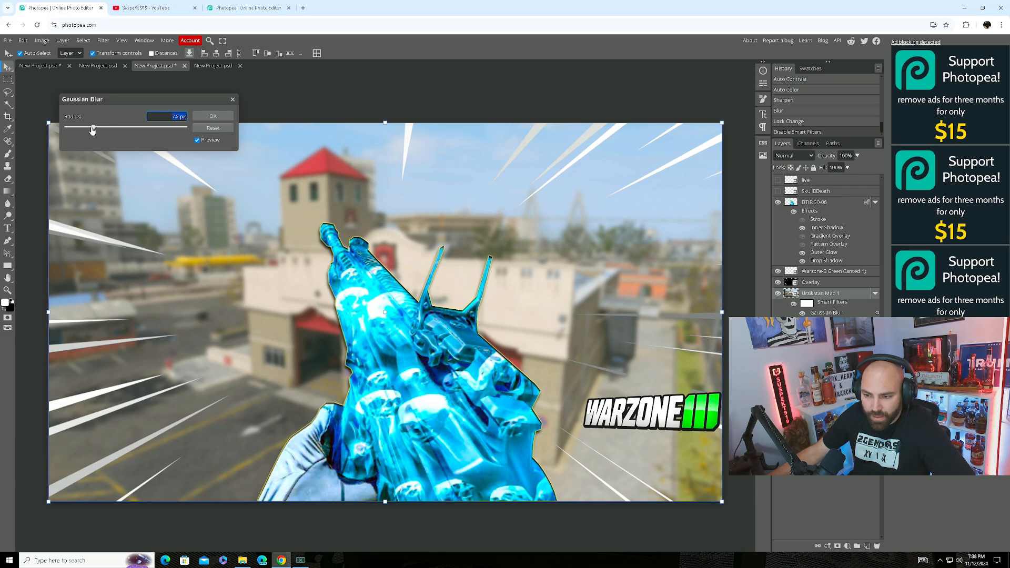
left_click_drag(94, 129, 89, 131)
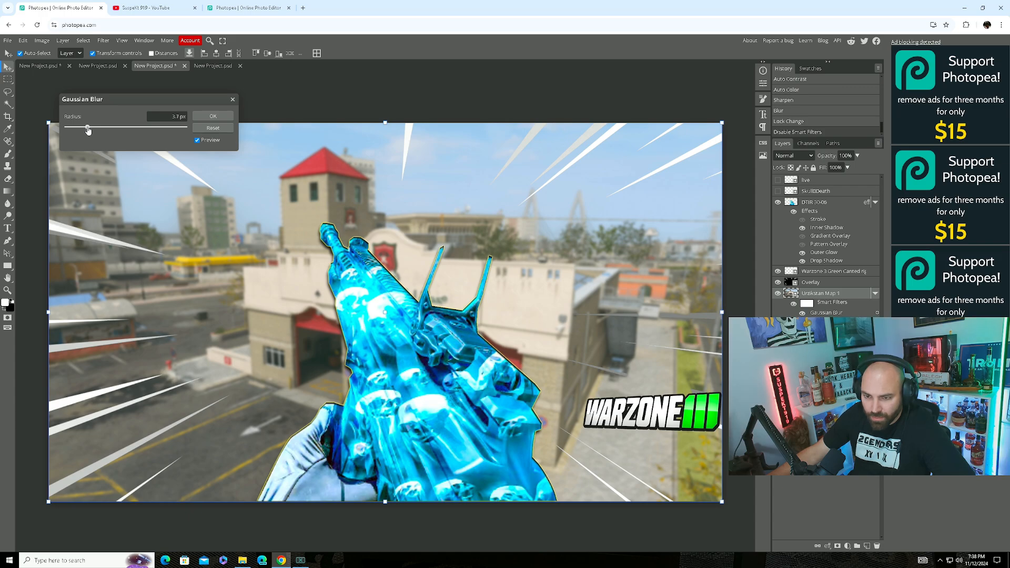
left_click_drag(88, 131, 88, 131)
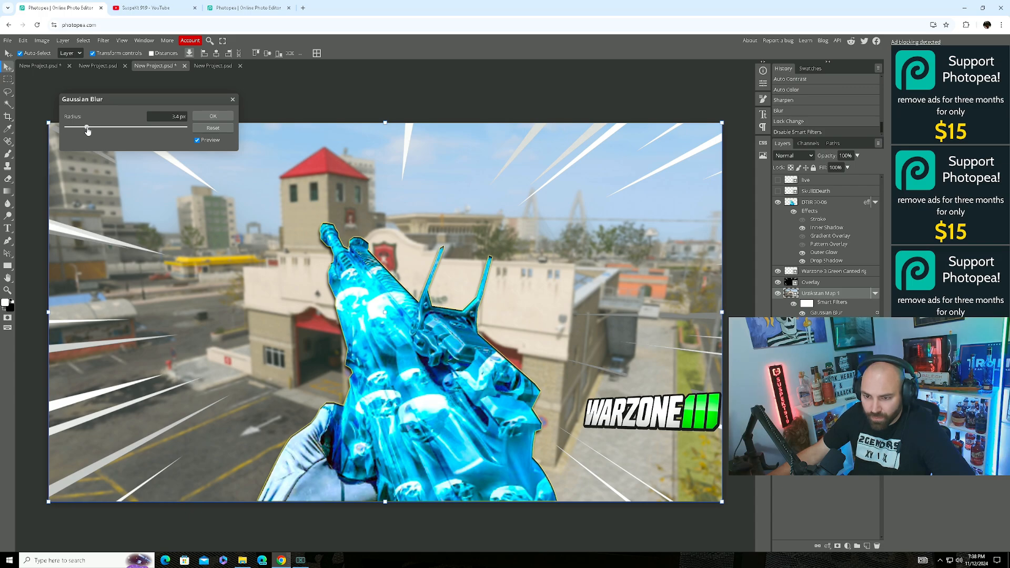
left_click(222, 116)
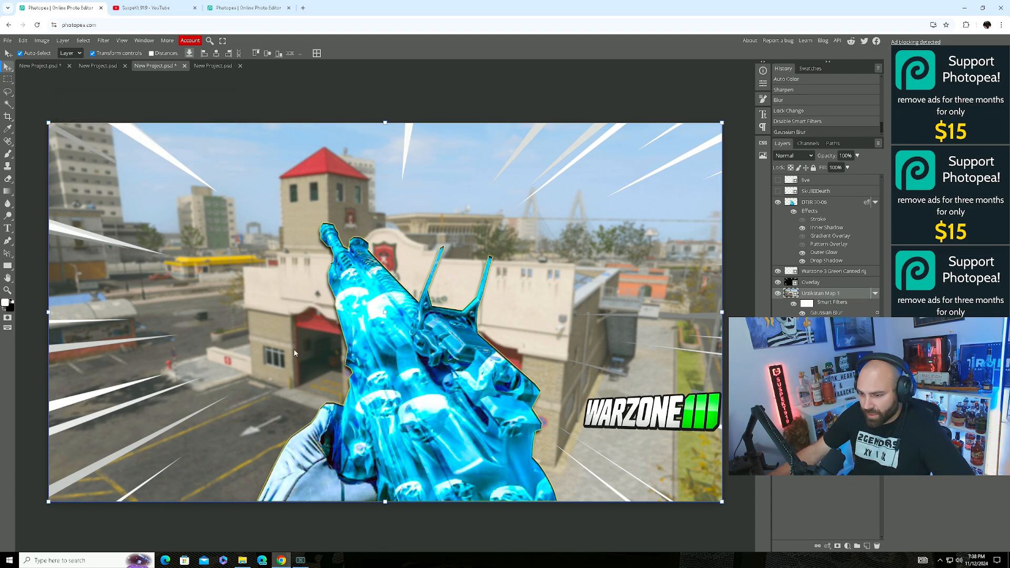
Hide the gun's gradient overlay, then show the SkullDeath icon and nudge it up-right.
left_click(802, 237)
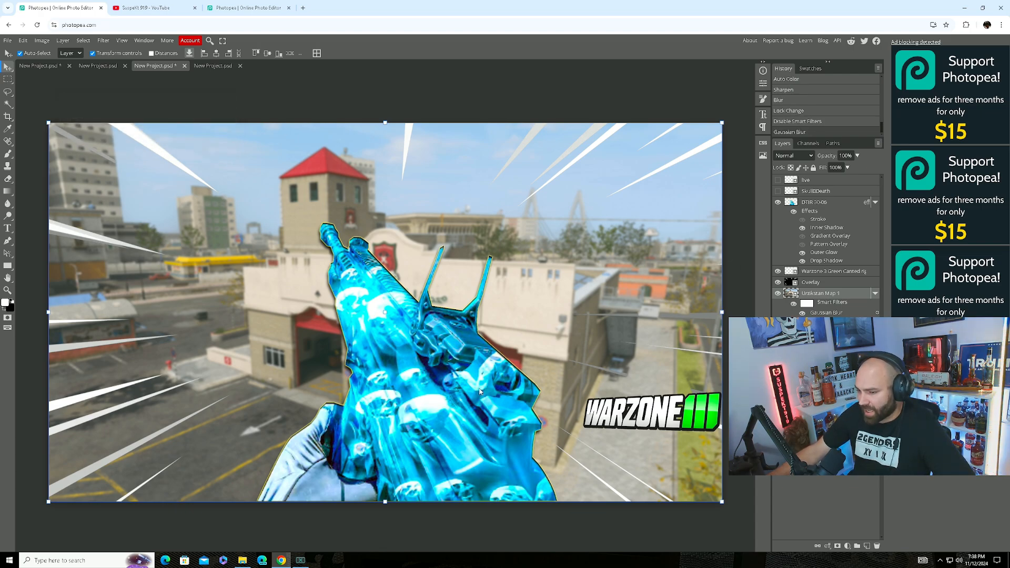
left_click(778, 191)
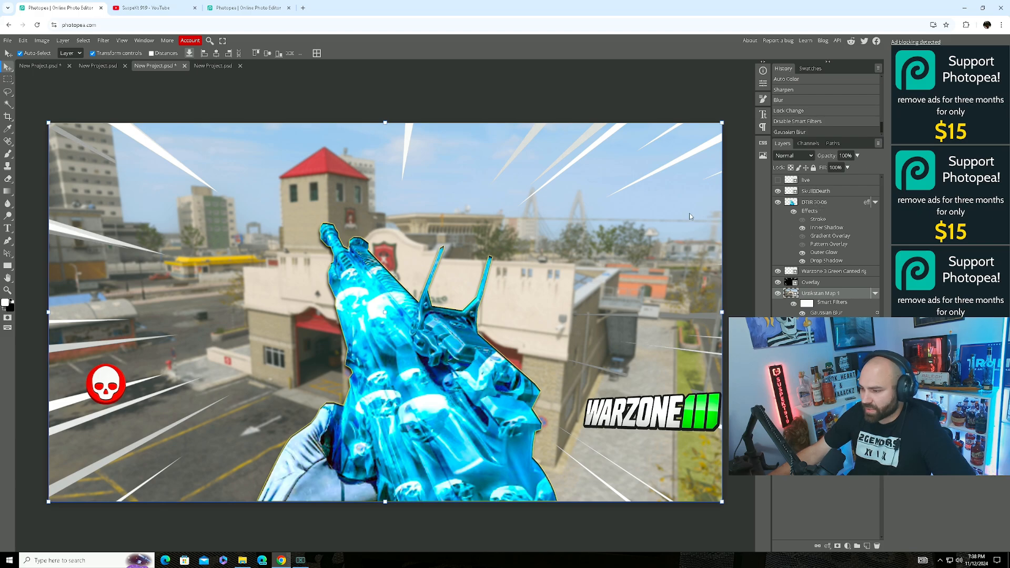
left_click_drag(108, 381, 122, 357)
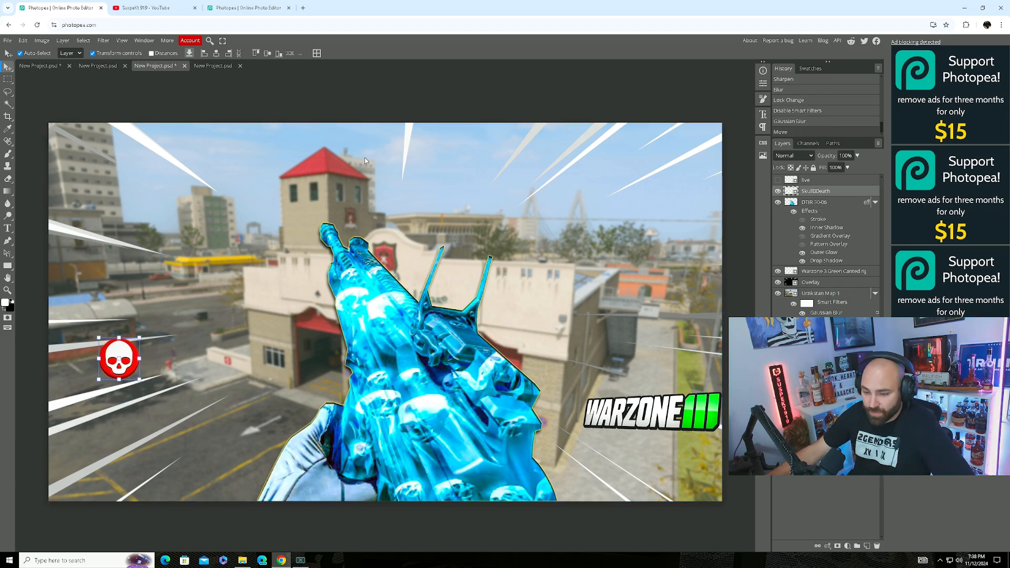
Give the skull a drop shadow with a slightly adjusted angle.
right_click(819, 194)
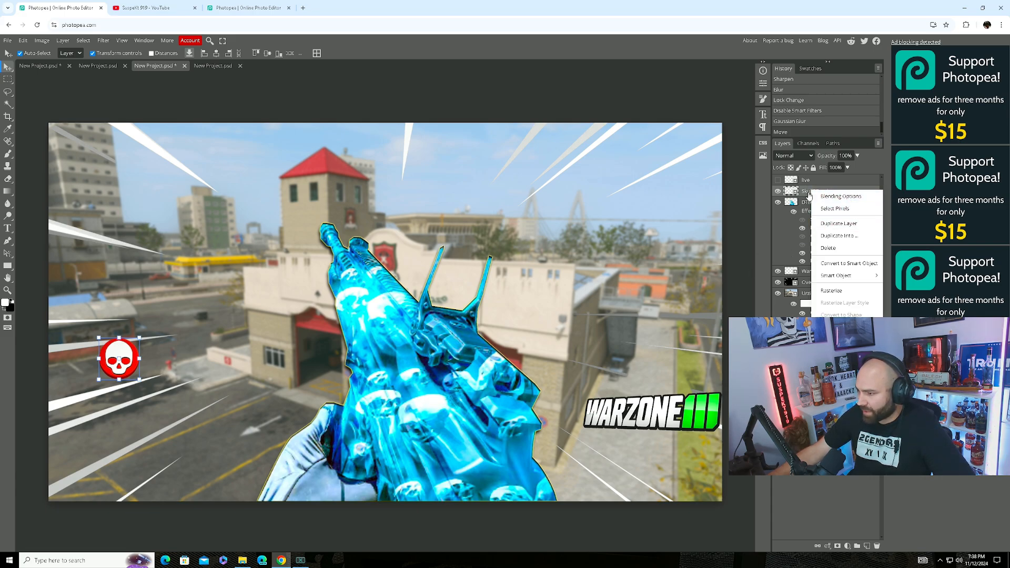
left_click(844, 197)
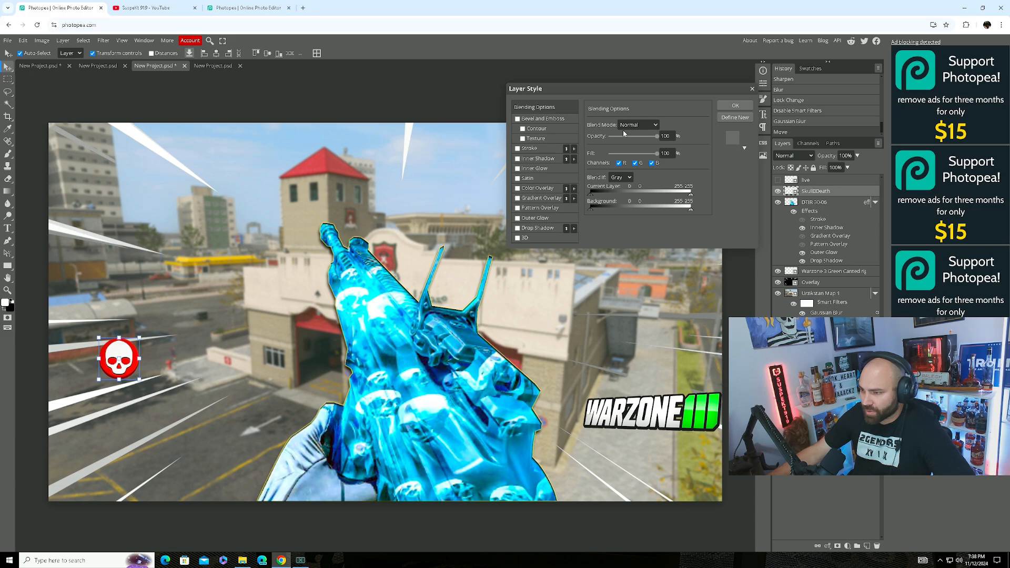
left_click(518, 228)
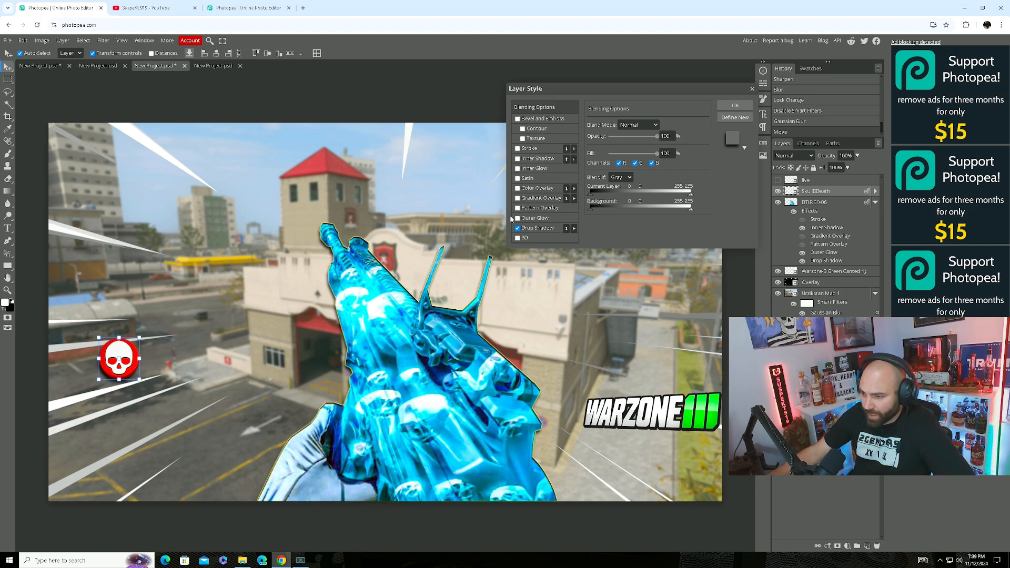
left_click(541, 228)
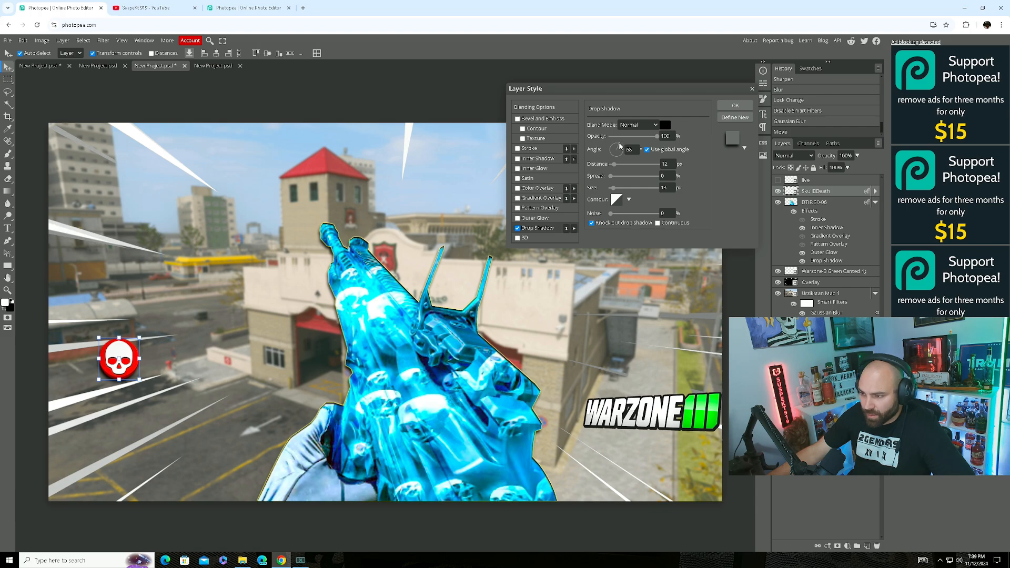
left_click_drag(618, 142, 619, 140)
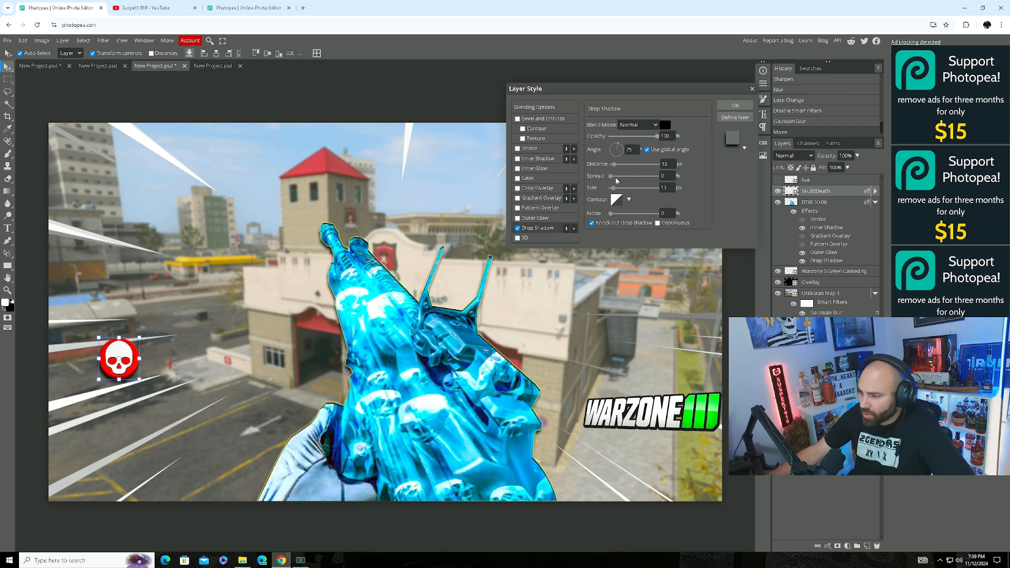
Add a stroke and a white Normal-mode inner shadow at distance 58, then apply.
left_click(518, 148)
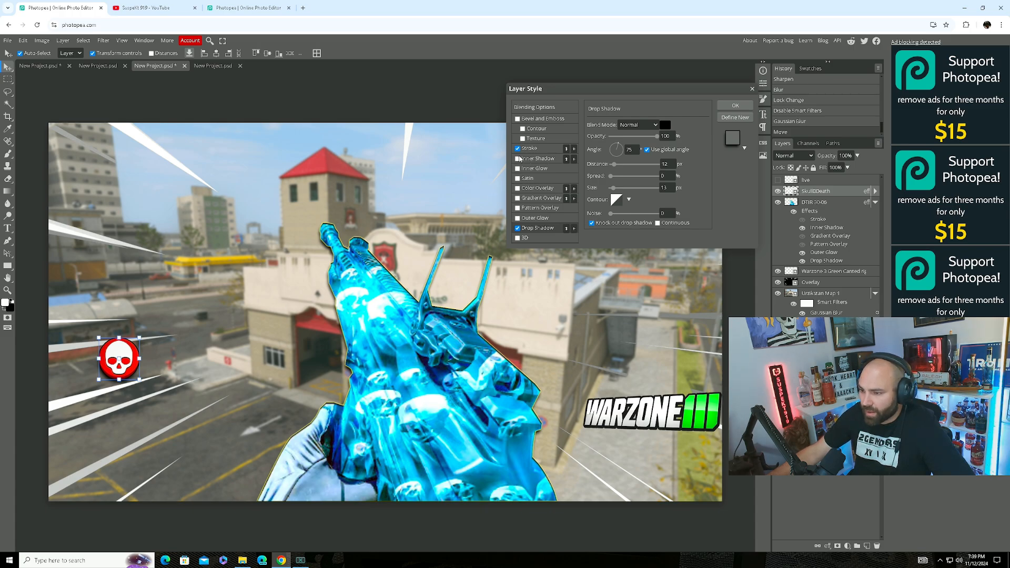
left_click(521, 158)
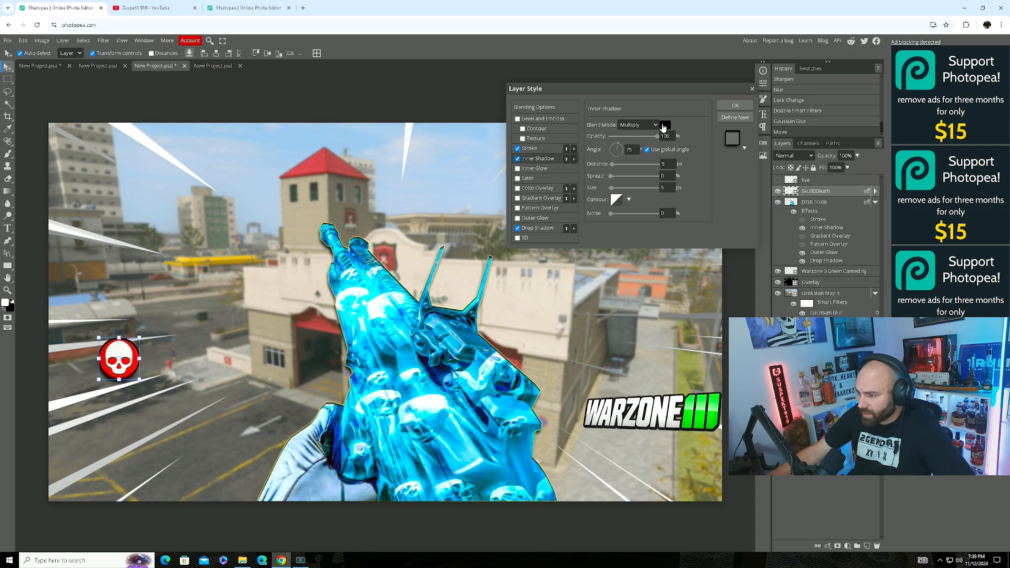
left_click(665, 125)
left_click(124, 169)
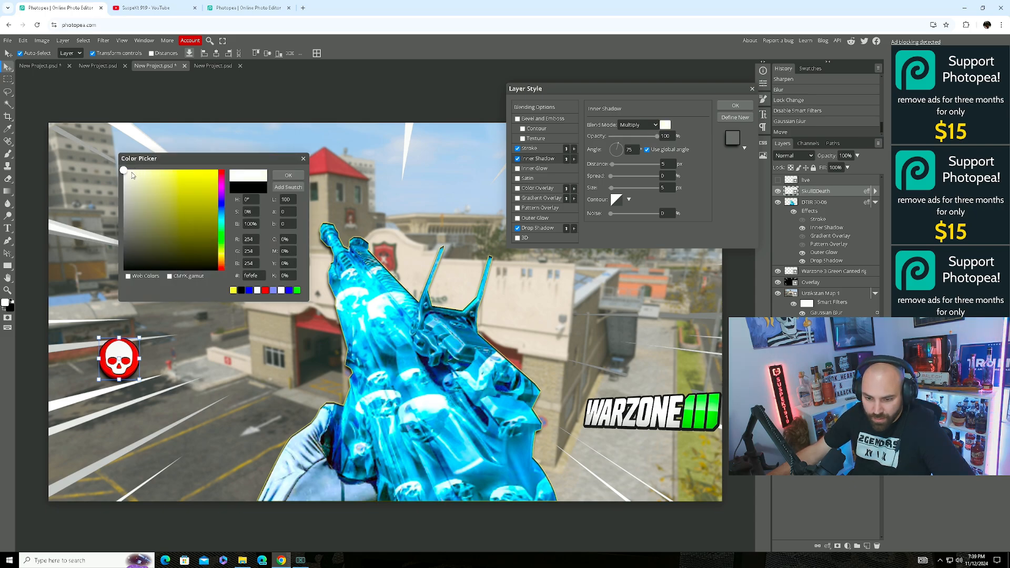
left_click(288, 175)
left_click(633, 125)
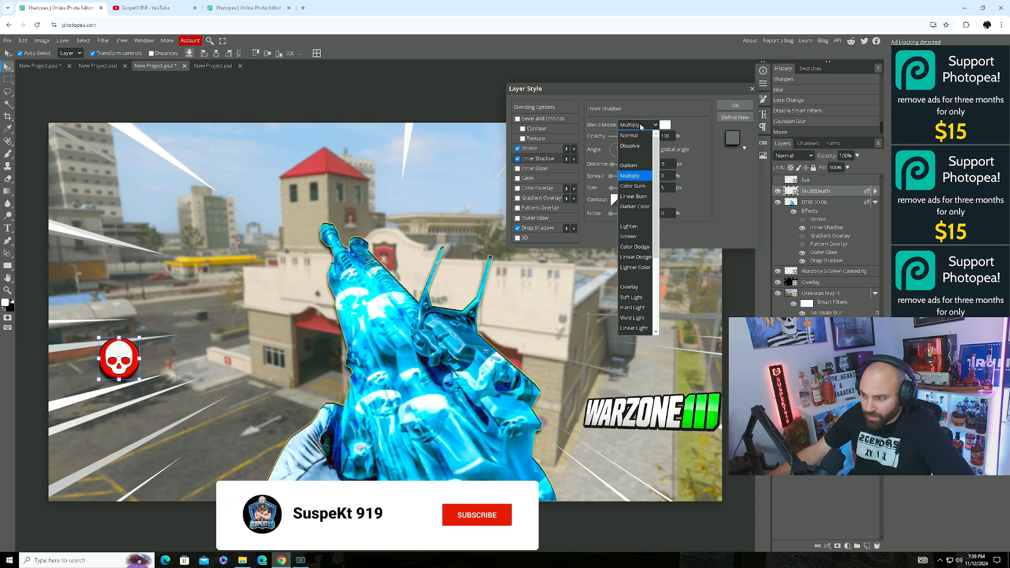
left_click(630, 136)
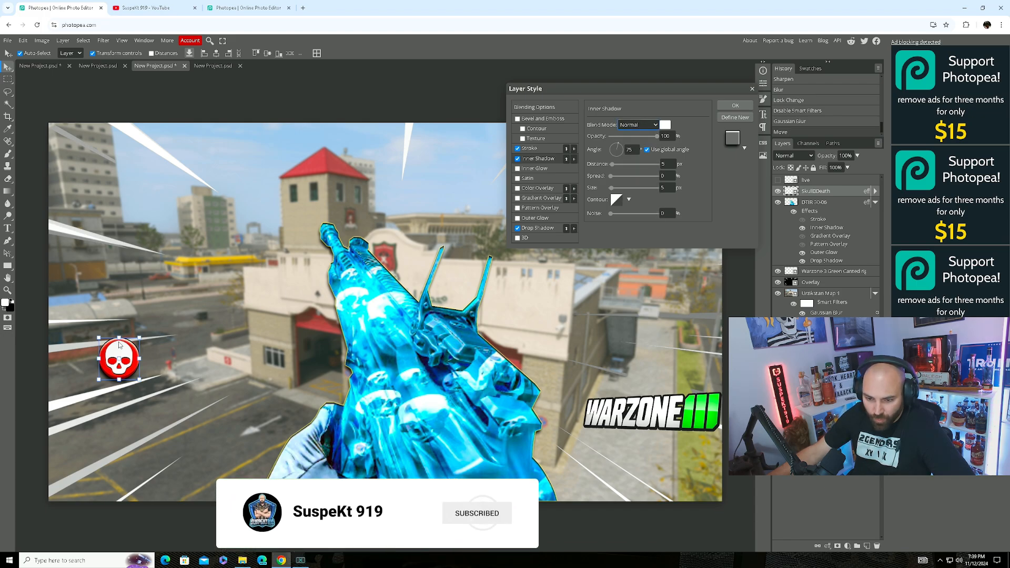
left_click_drag(133, 352, 130, 369)
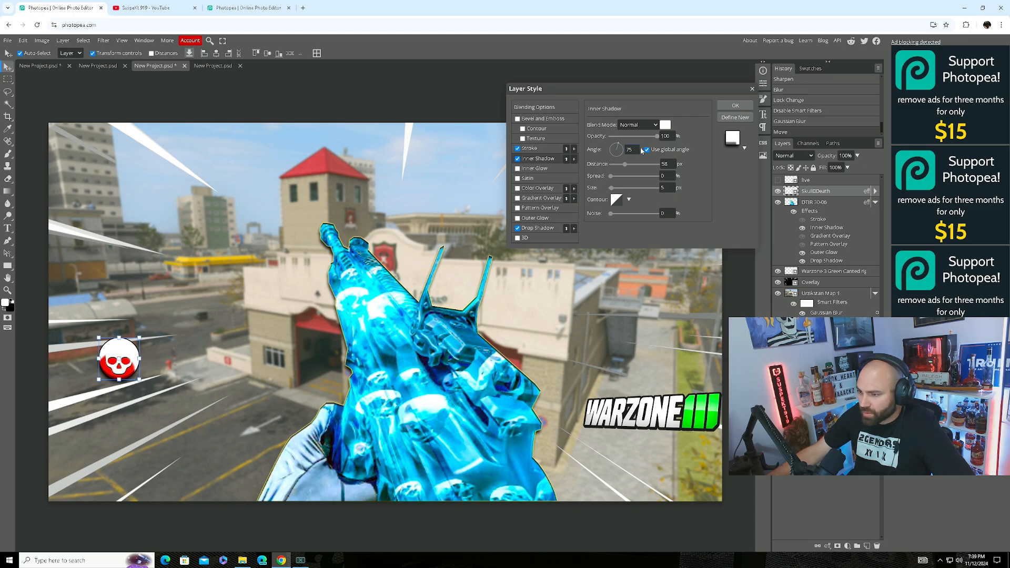
left_click(732, 106)
left_click(23, 41)
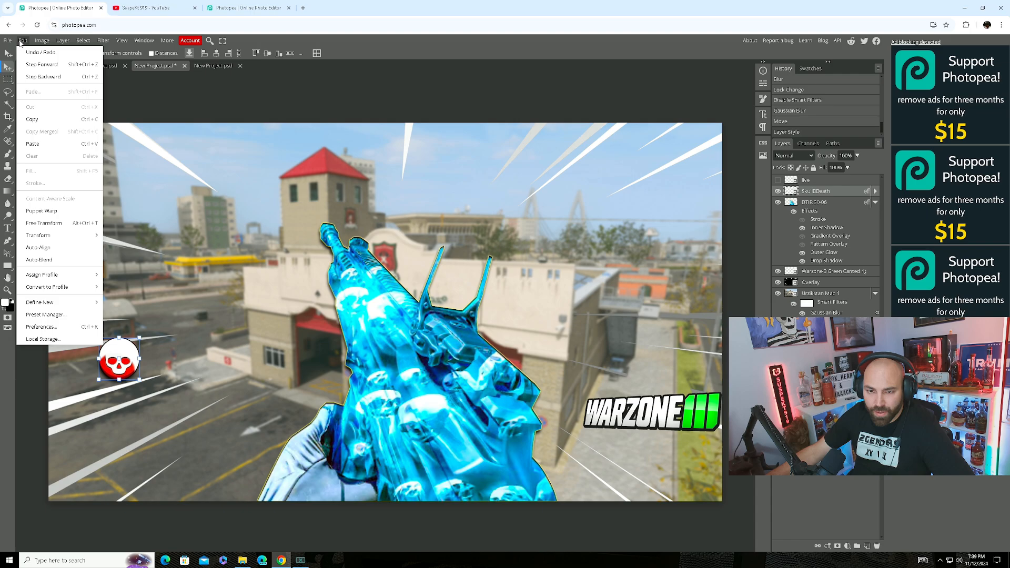
Undo, redo, then undo again the skull's layer style.
left_click(45, 55)
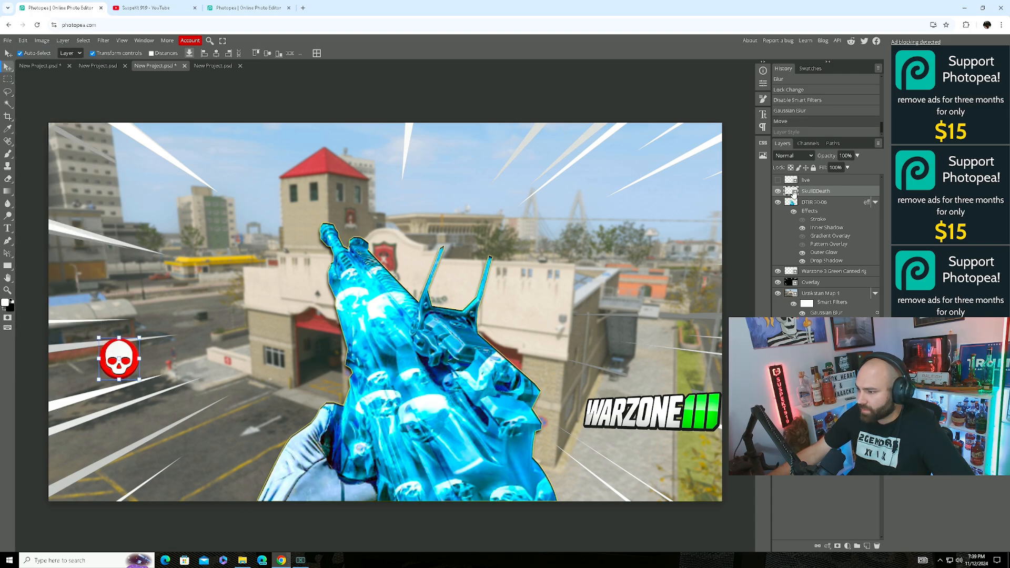
left_click(23, 41)
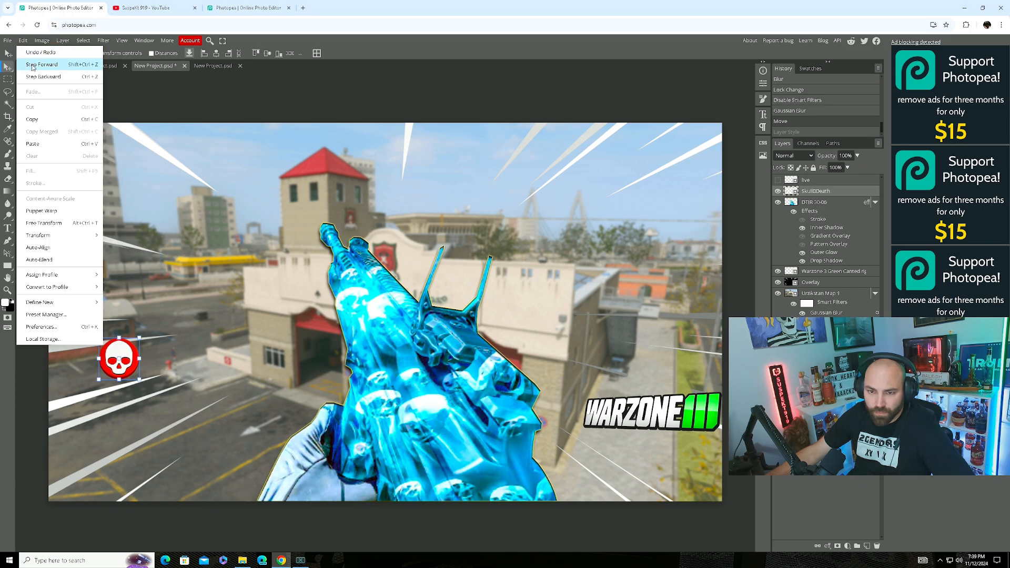
left_click(33, 65)
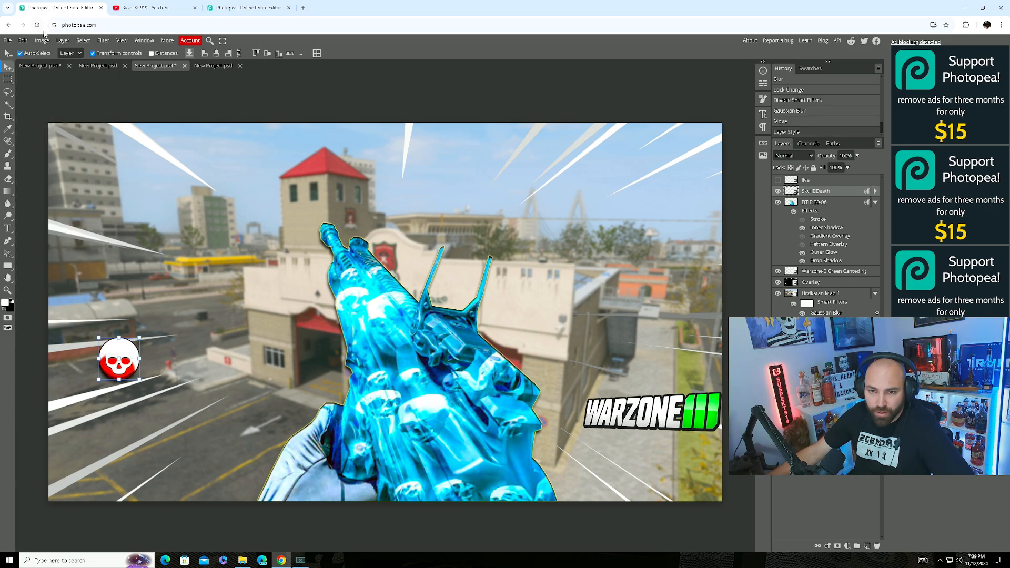
left_click(23, 41)
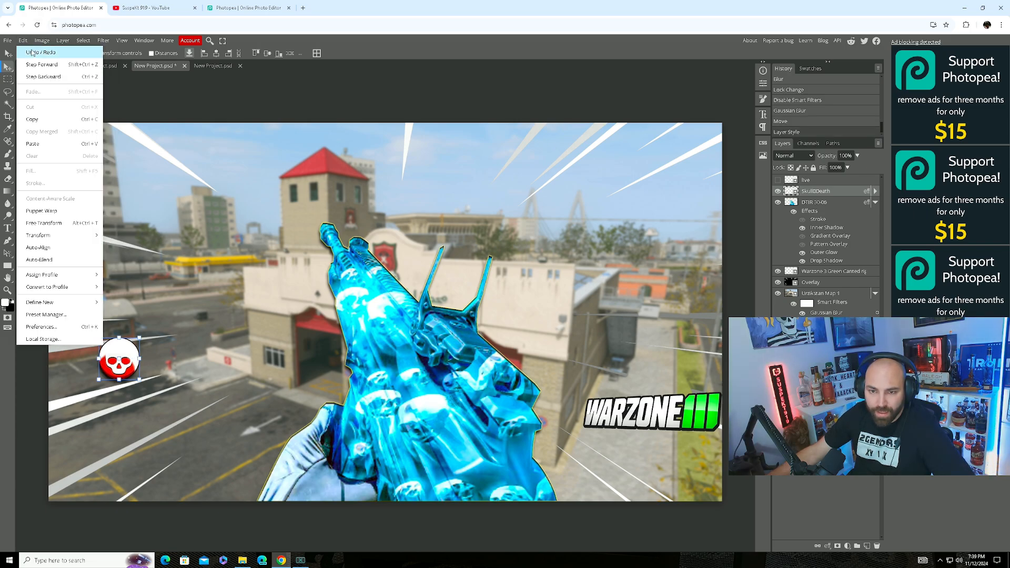
left_click(44, 76)
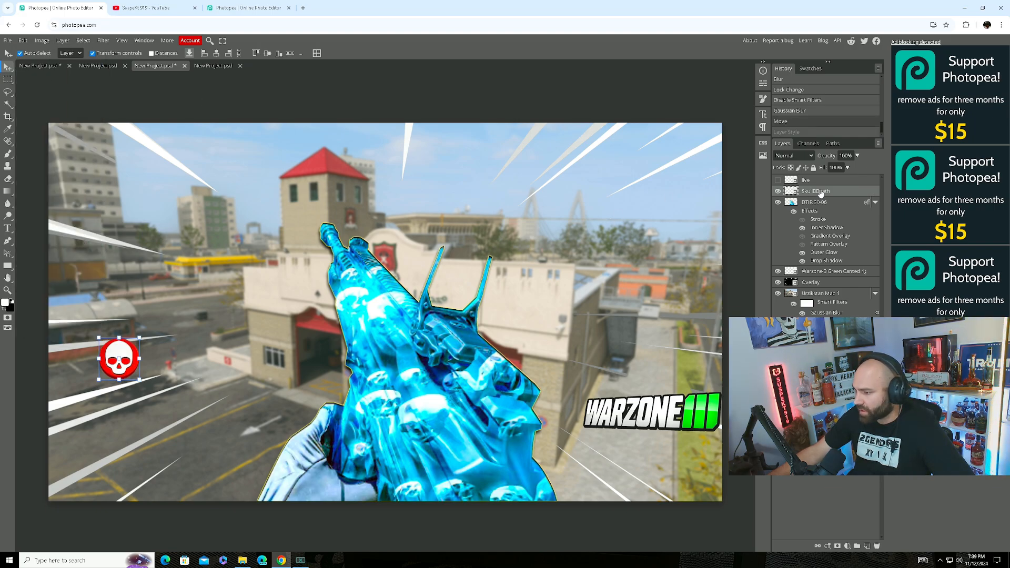
Restyle the skull with drop shadow, inner glow and stroke, no inner shadow, and apply.
right_click(841, 192)
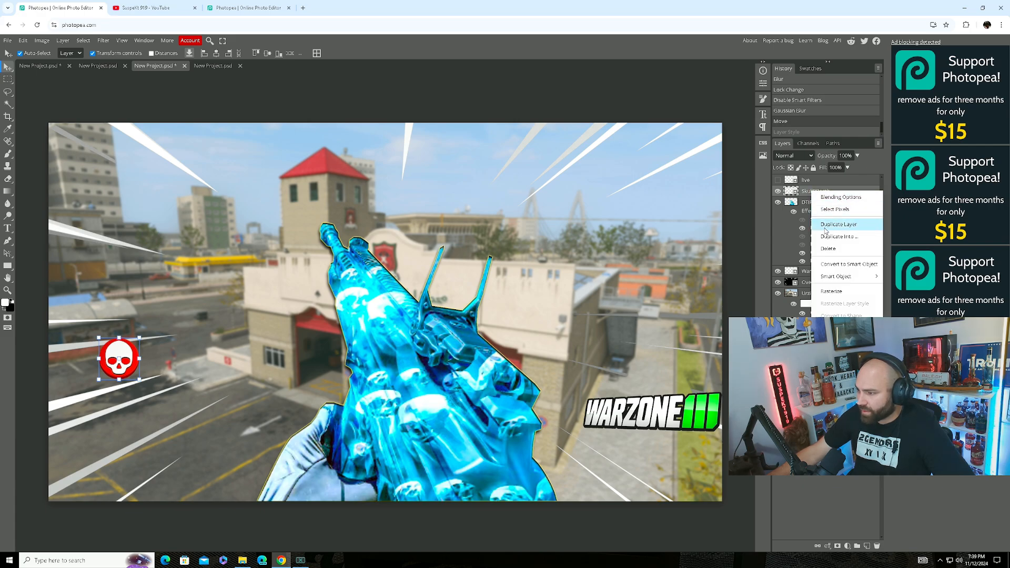
left_click(840, 197)
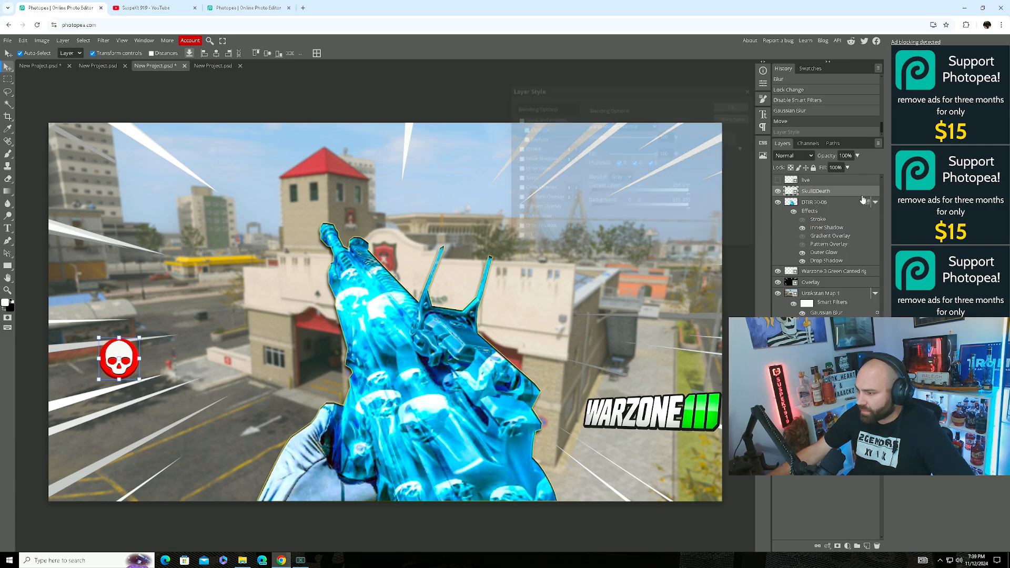
left_click(517, 228)
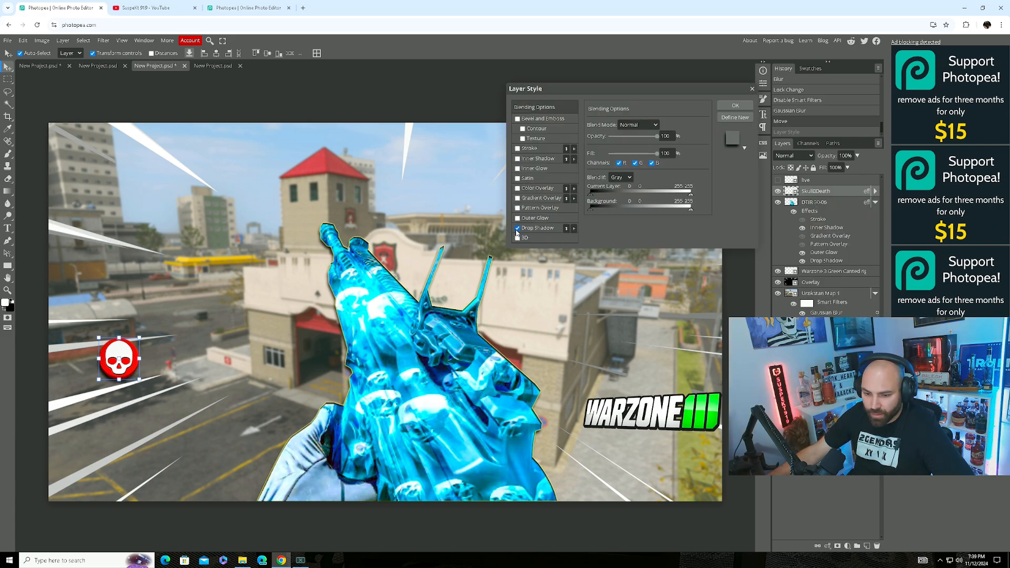
left_click(517, 169)
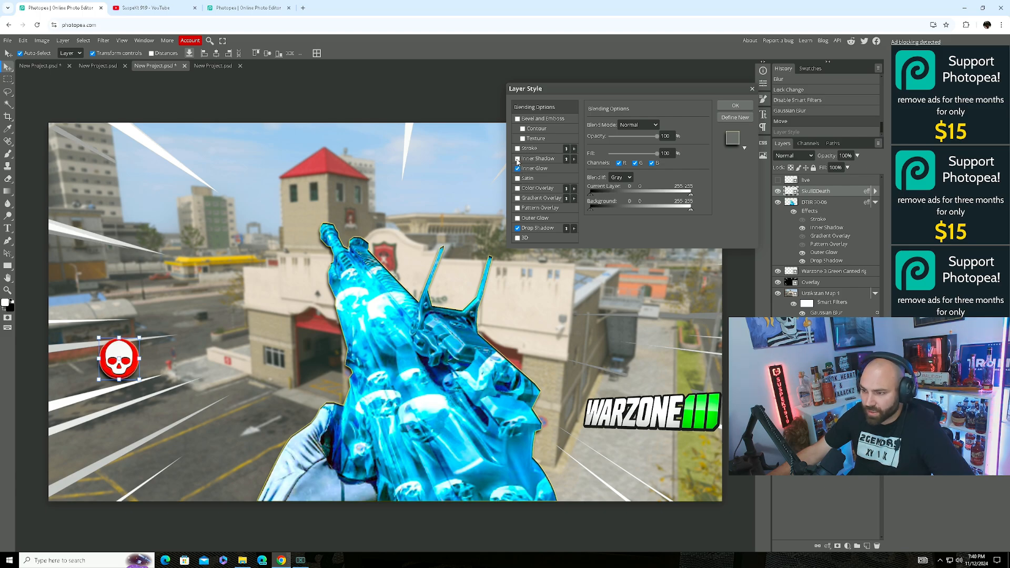
left_click(518, 149)
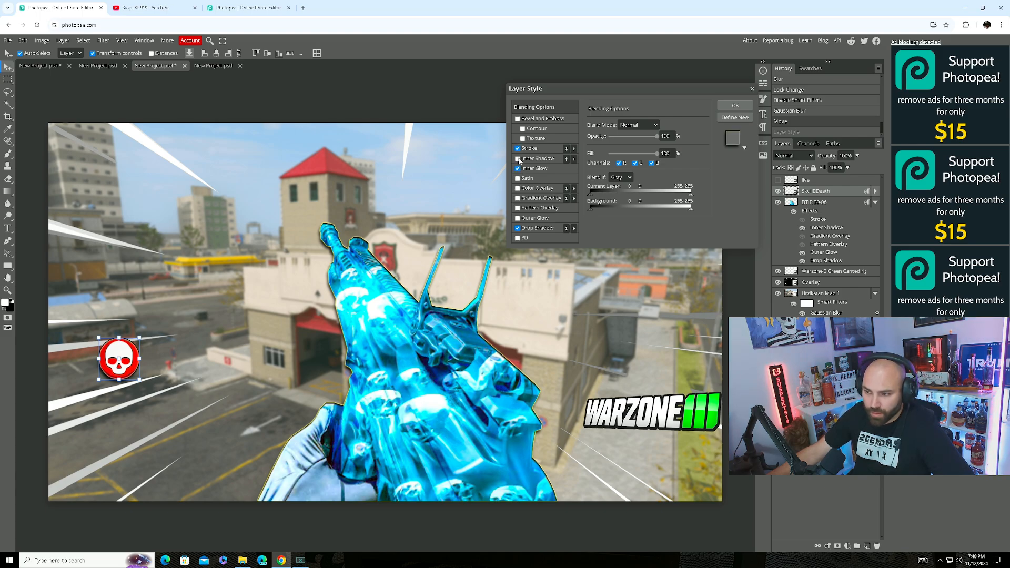
left_click(519, 159)
left_click(519, 159)
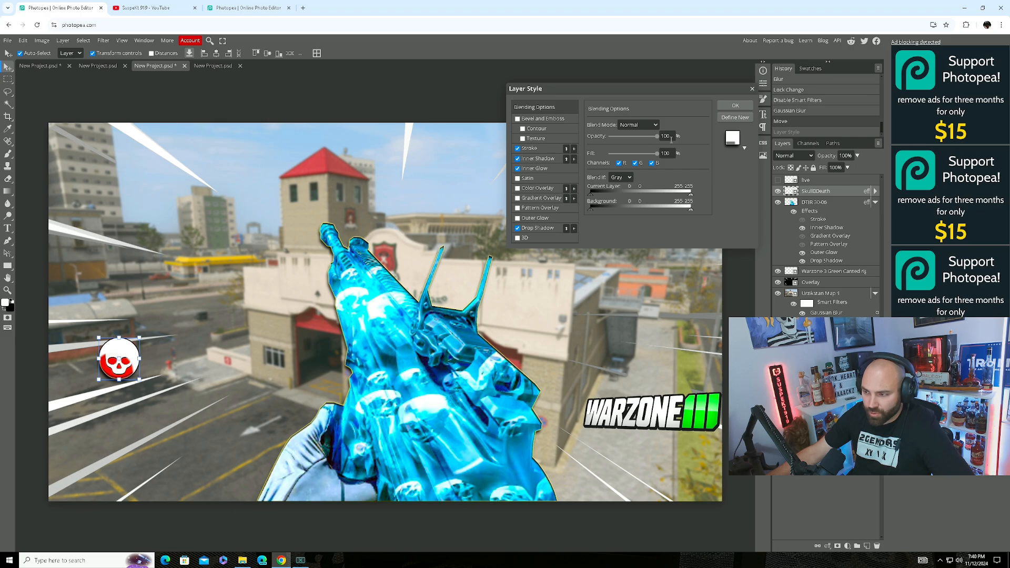
left_click(517, 158)
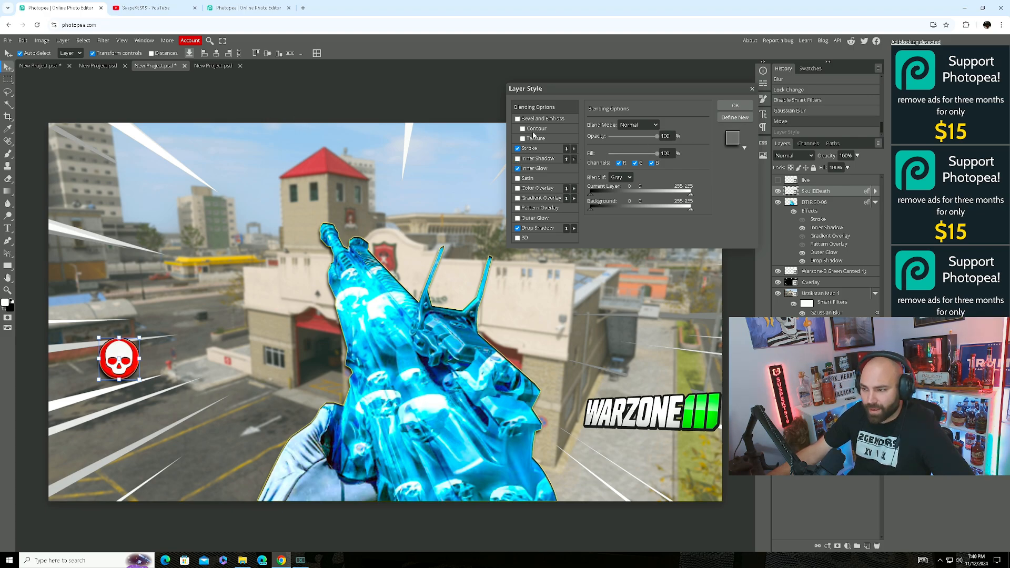
left_click(728, 106)
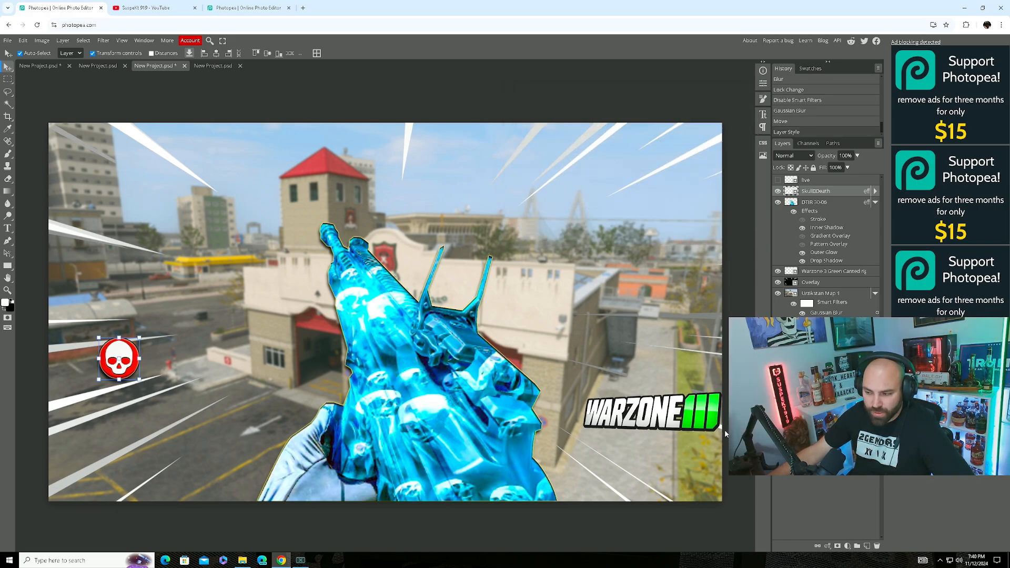
left_click(40, 42)
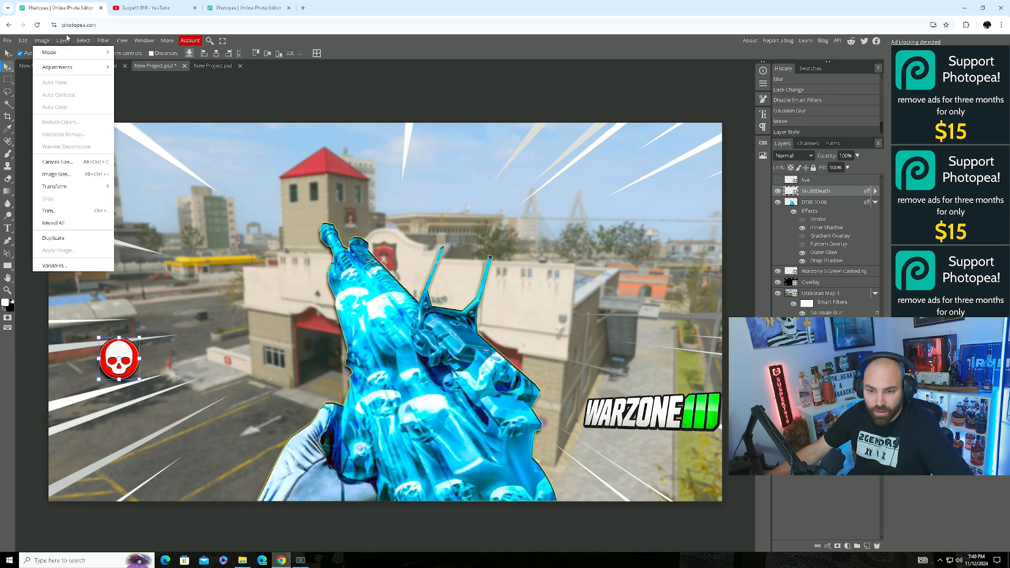
Rasterize the skull badge and scale it up to about 177% toward the left edge.
mouse_move(66, 45)
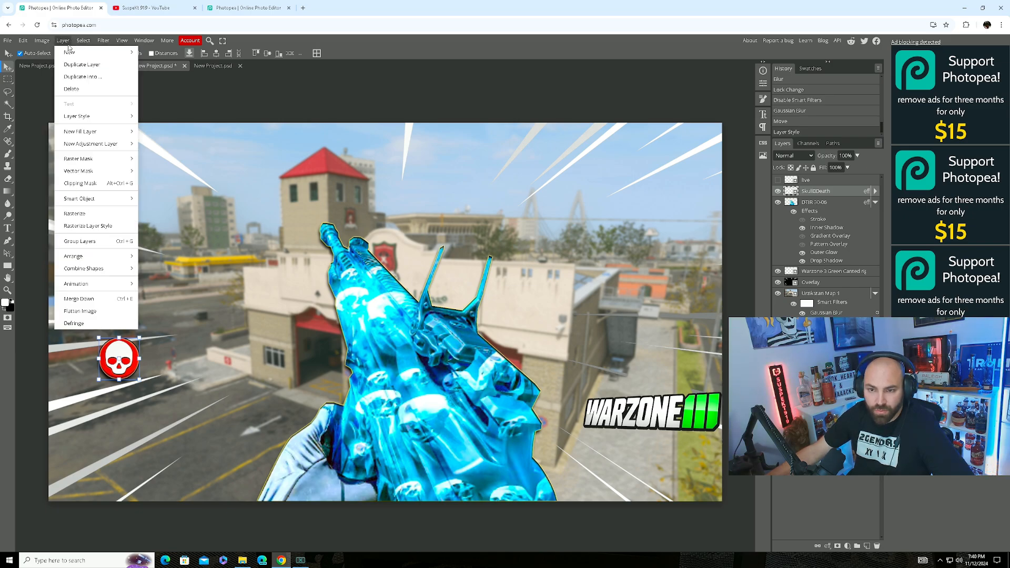
left_click(74, 213)
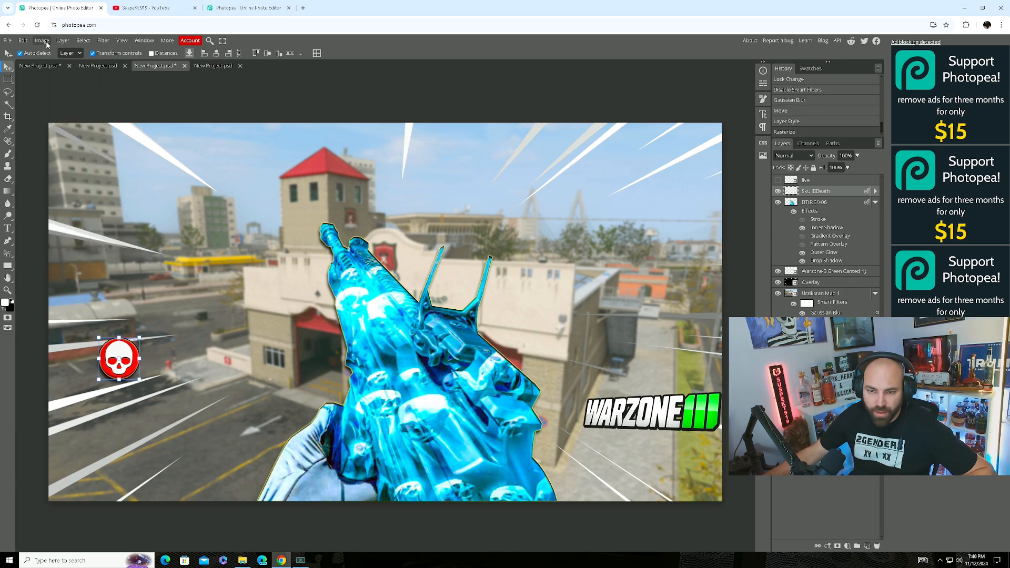
left_click(23, 41)
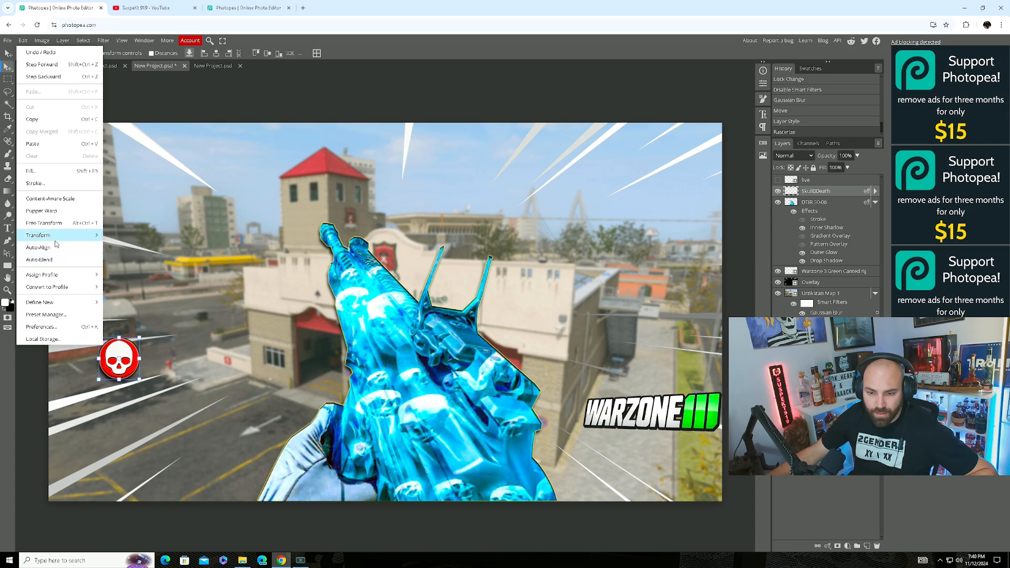
mouse_move(62, 239)
left_click(145, 303)
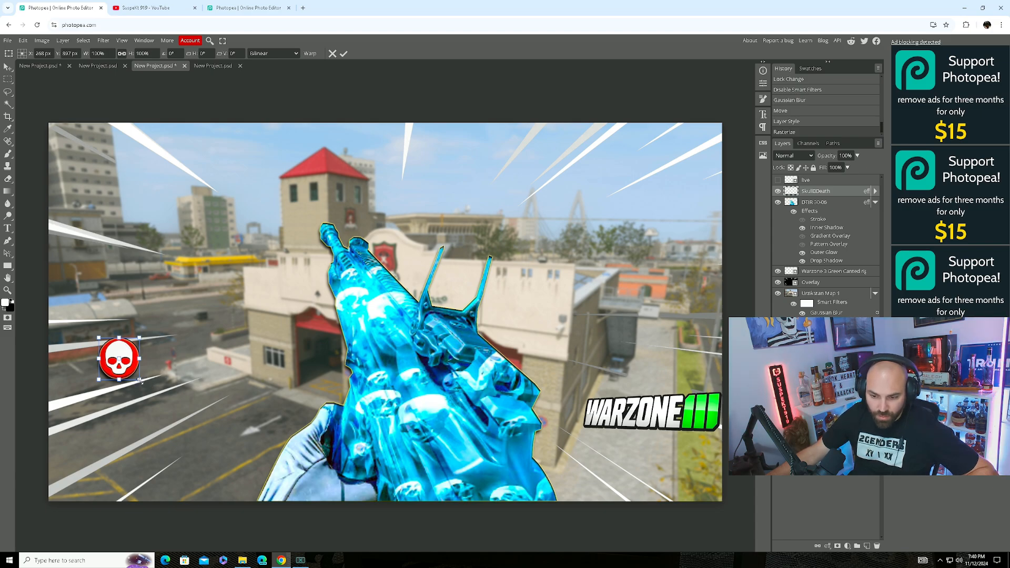
left_click_drag(140, 380, 141, 377)
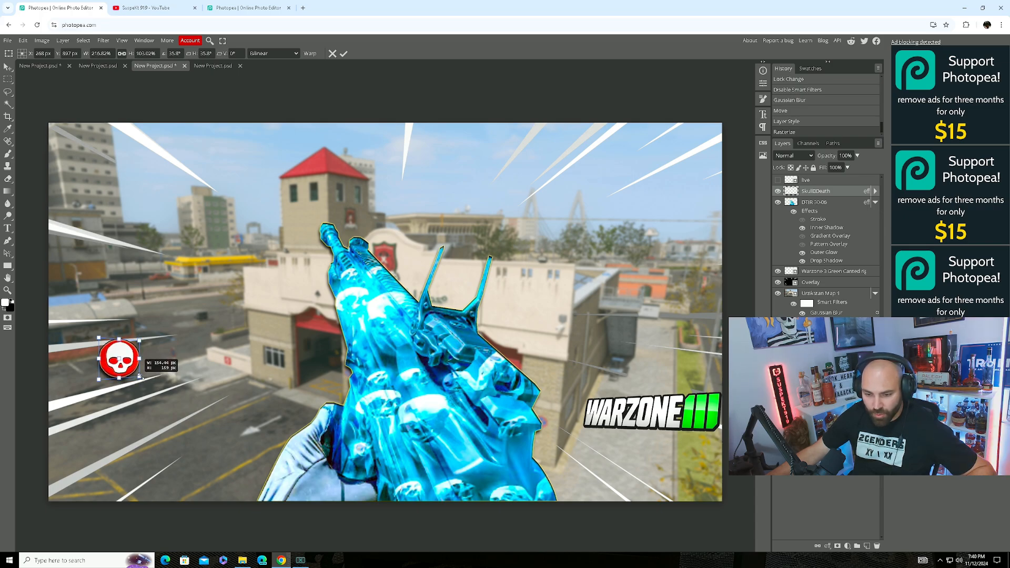
left_click_drag(141, 376, 139, 371)
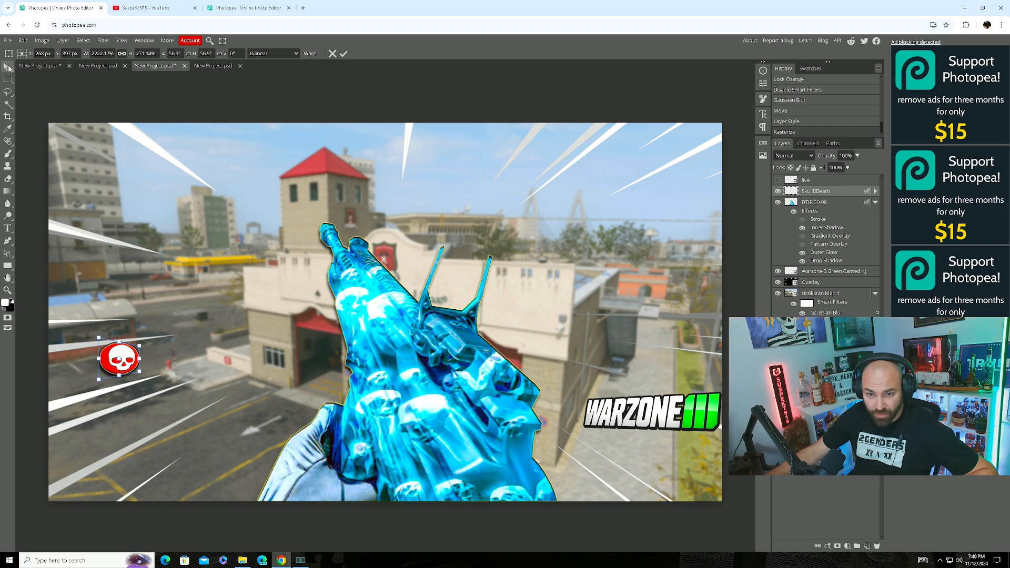
left_click(9, 68)
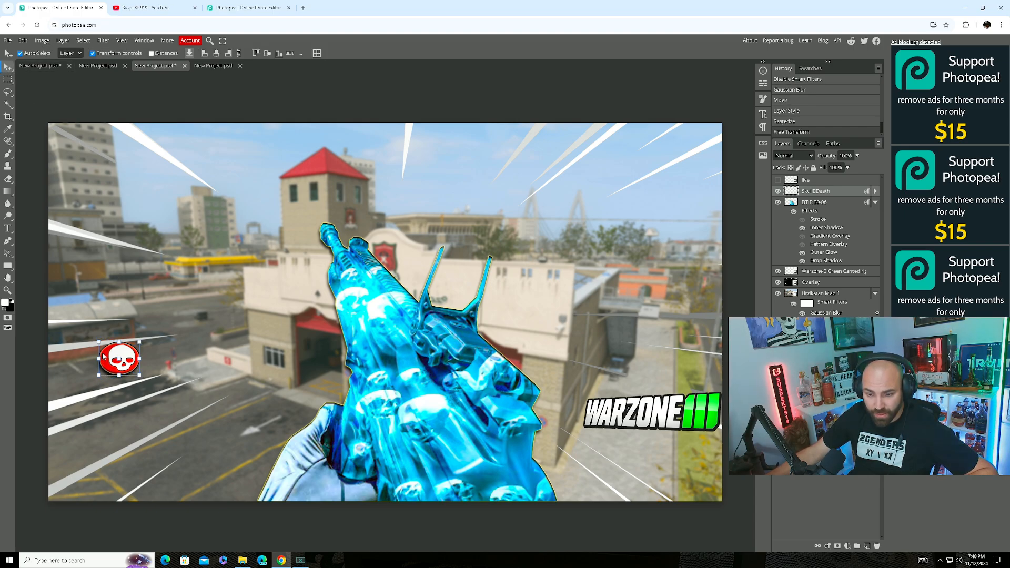
left_click_drag(136, 375, 112, 370)
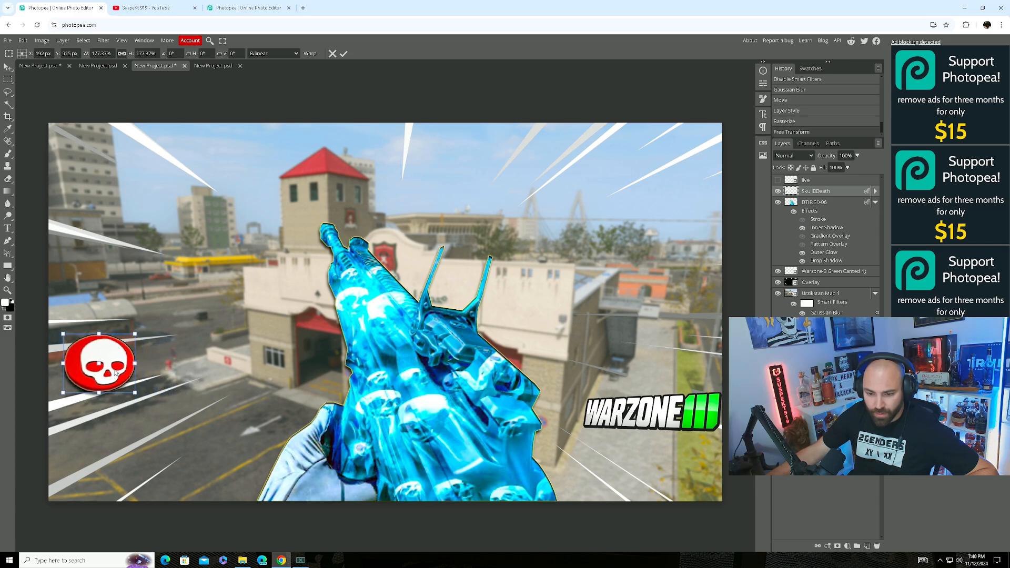
left_click(7, 228)
Type 25 in a text box right of the skull and colour it fef7f7.
left_click_drag(145, 311, 258, 381)
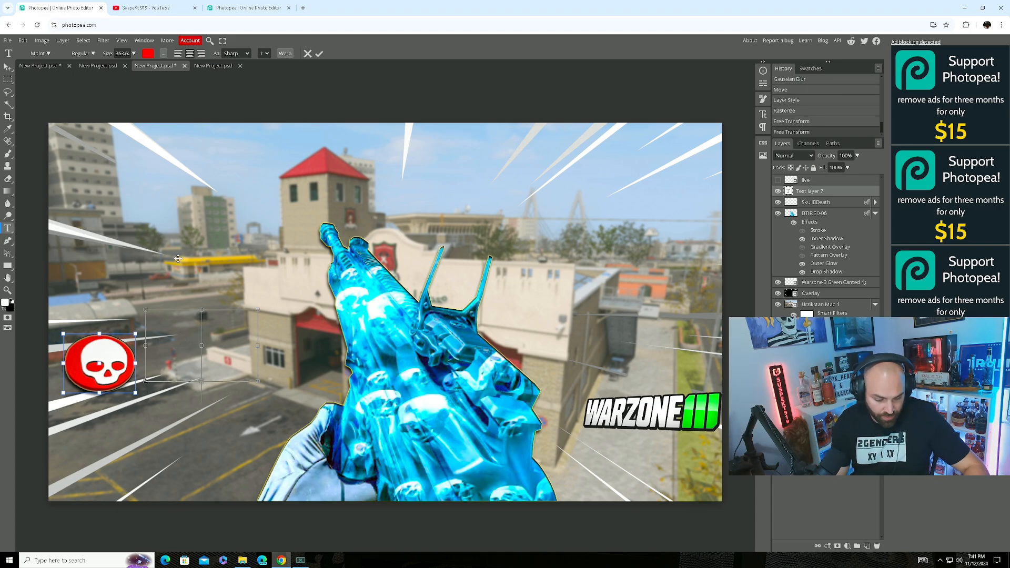
type("25")
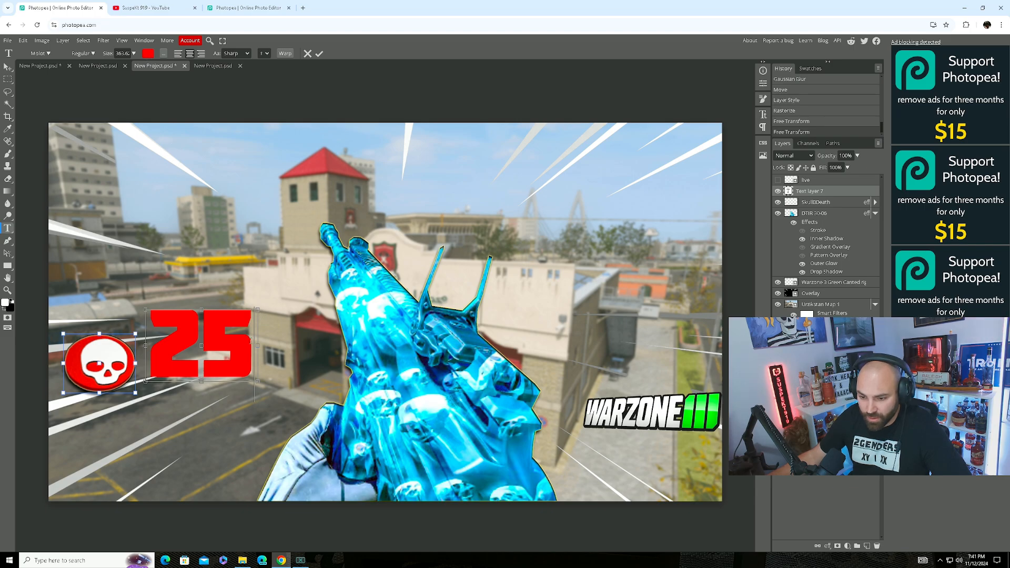
key("shift+Left")
key("shift+Left")
left_click(149, 53)
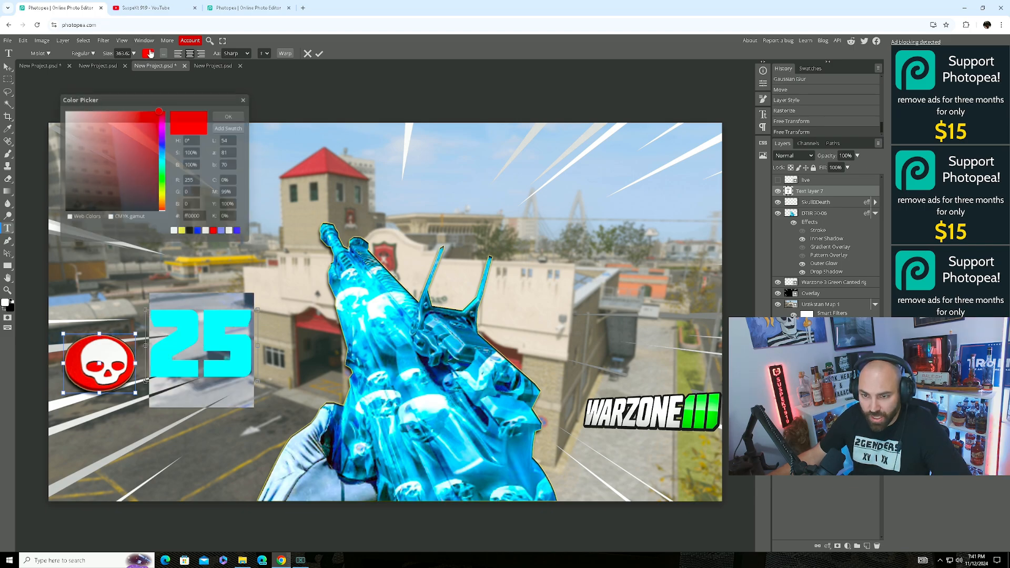
left_click(67, 111)
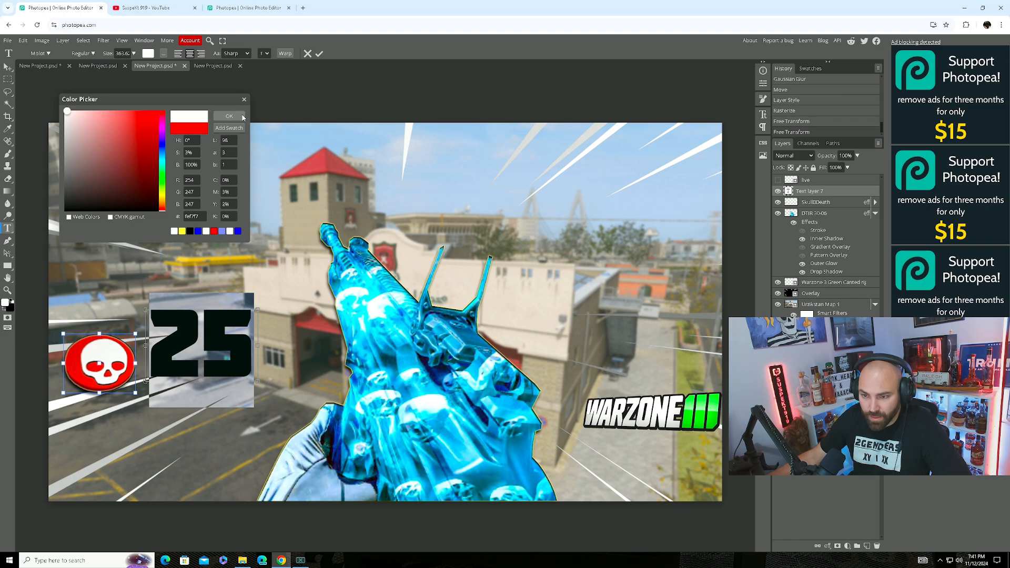
left_click(229, 117)
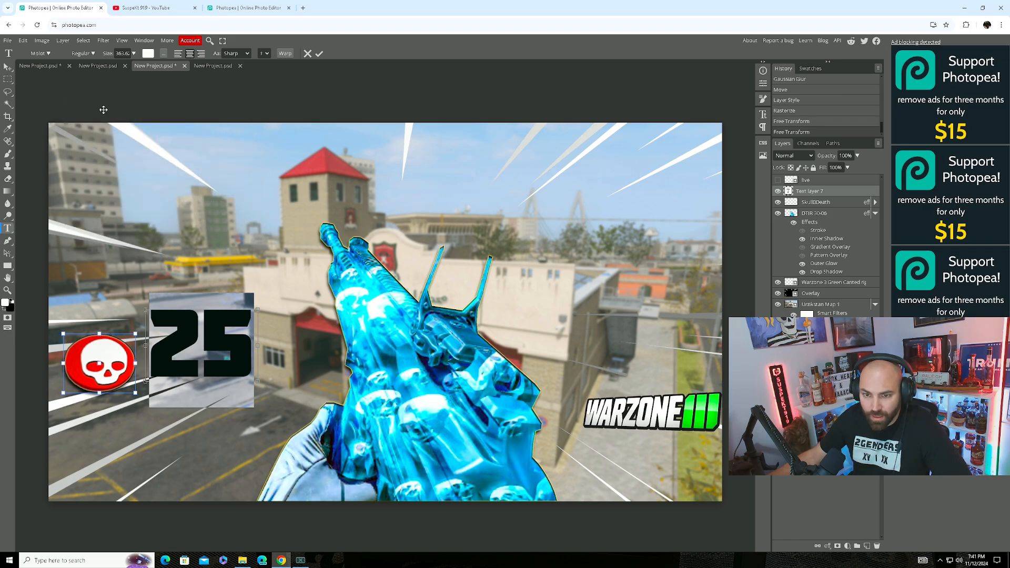
left_click(41, 53)
left_click(71, 103)
Try several fonts and set the 25 in Aclonica.
key("ctrl+a")
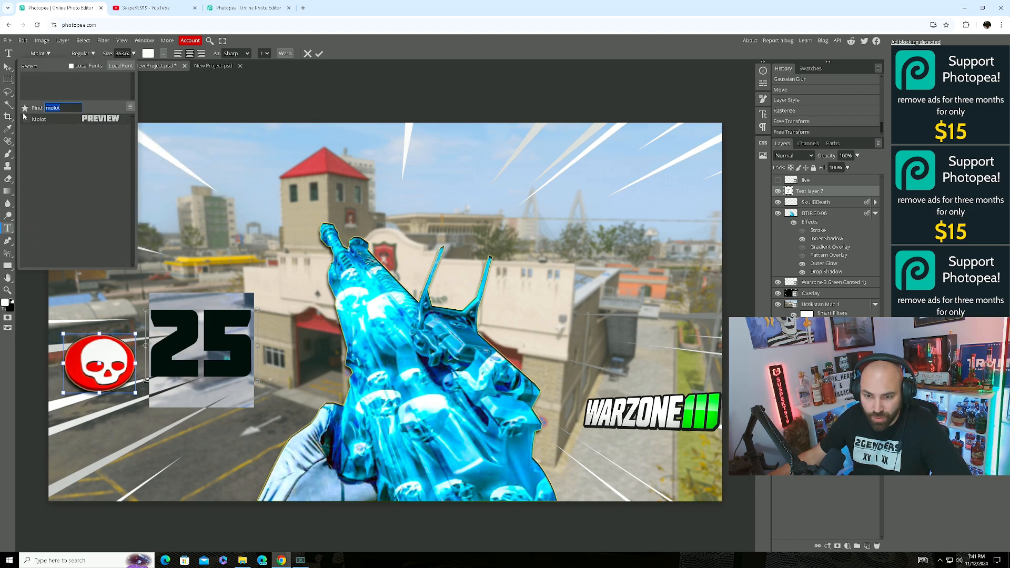
key("BackSpace")
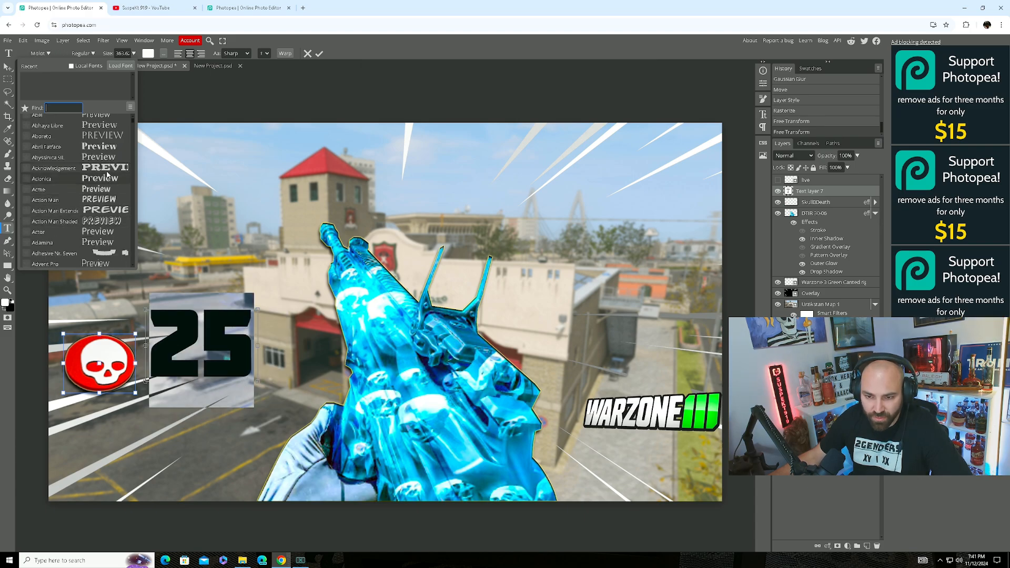
scroll(105, 179, "down", 3)
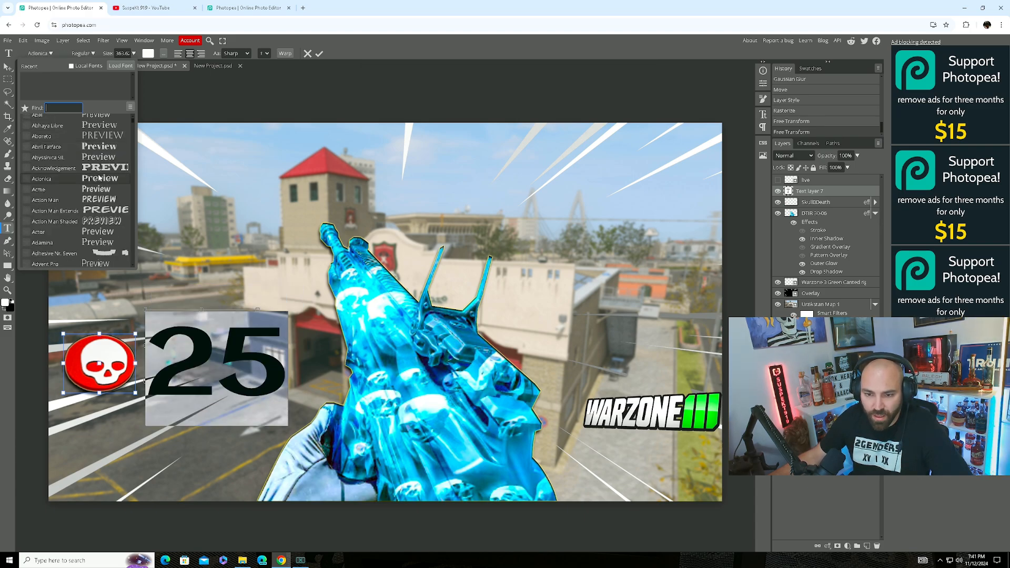
left_click(107, 156)
left_click(107, 149)
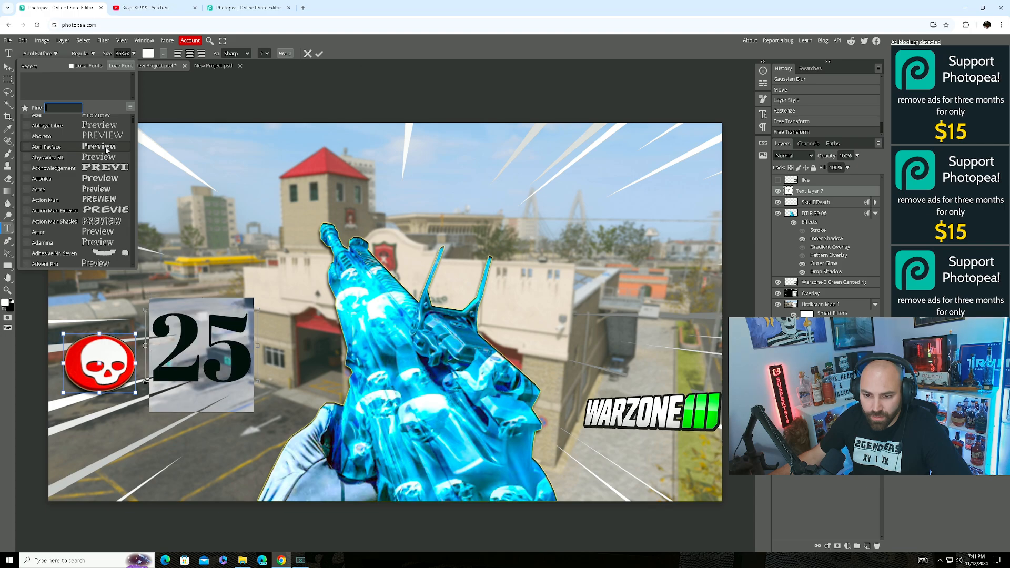
left_click(107, 139)
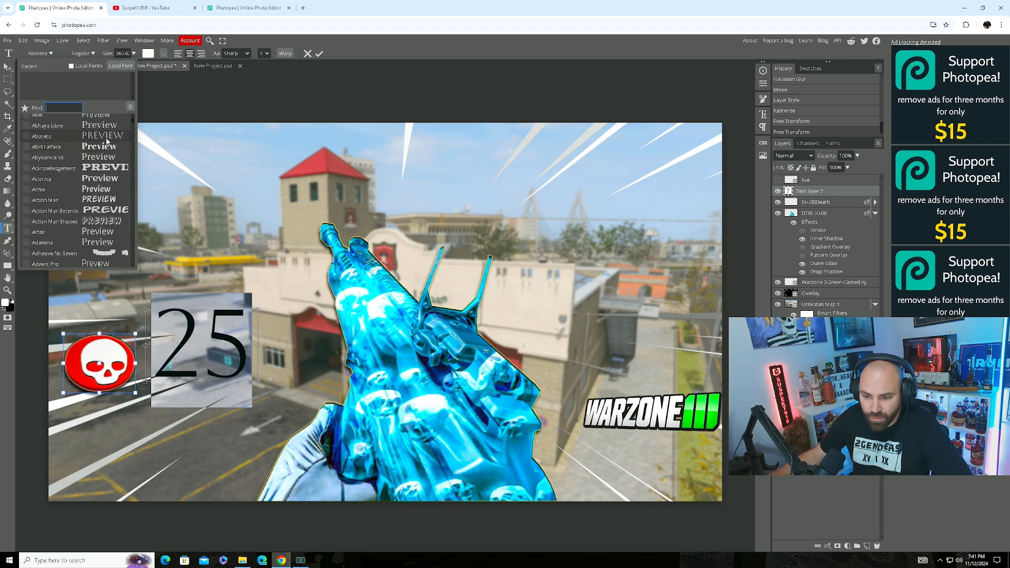
left_click(113, 178)
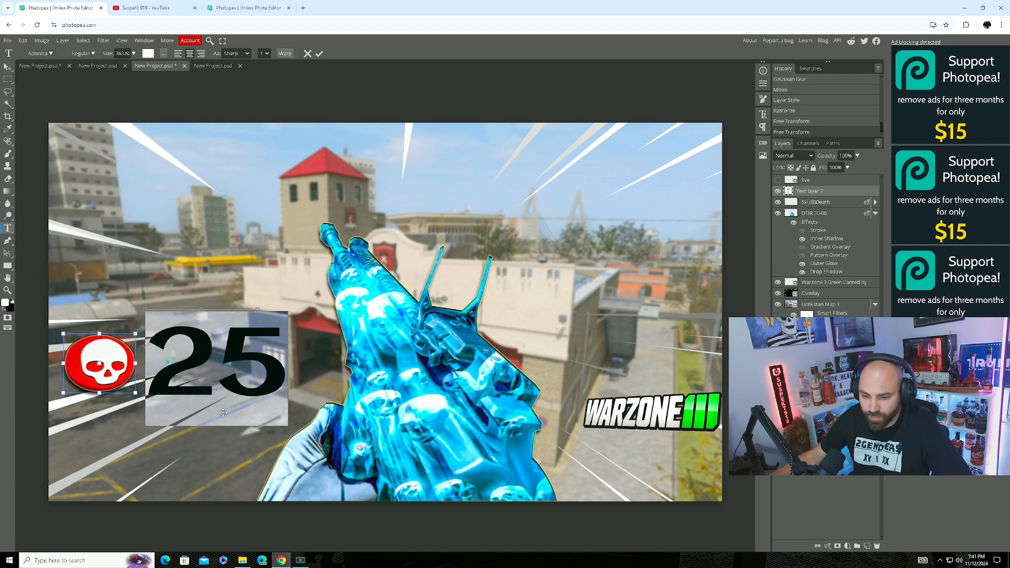
Commit the 25, move it toward the skull, shrink it to about 72%, and open Blending Options.
left_click_drag(250, 270, 248, 271)
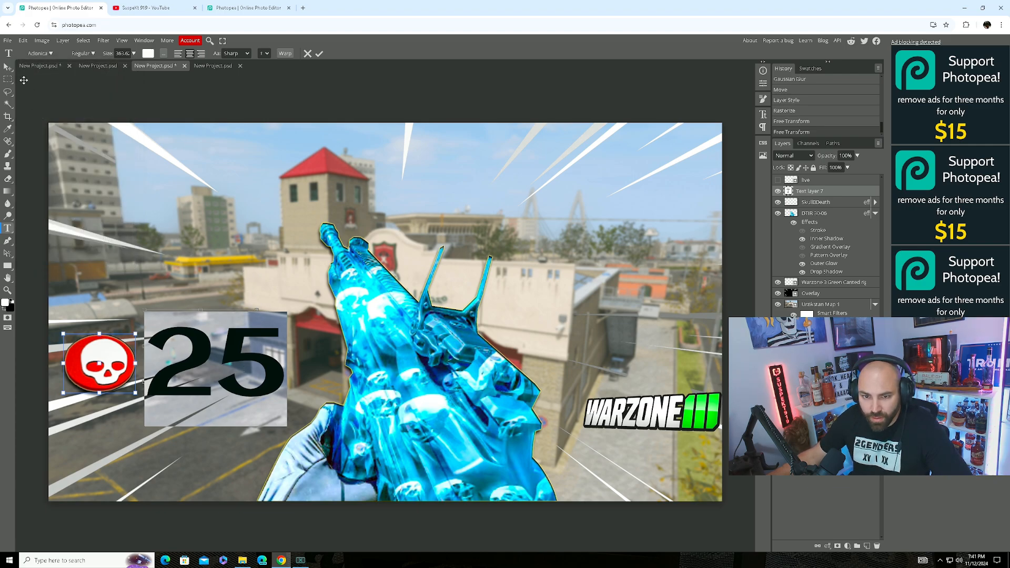
left_click(8, 67)
left_click_drag(223, 363, 217, 365)
left_click_drag(277, 399, 238, 387)
left_click_drag(213, 355, 213, 364)
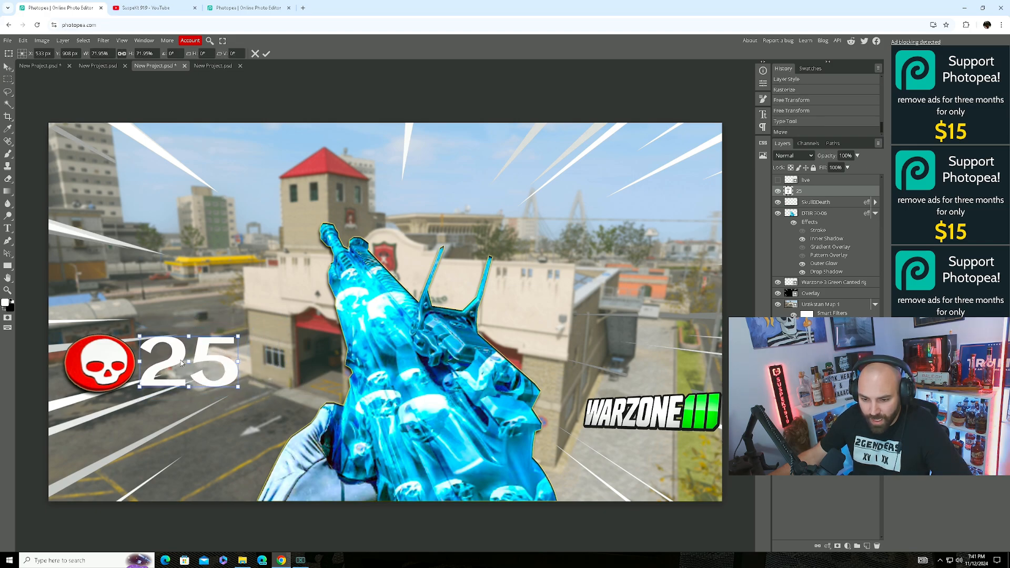
right_click(799, 193)
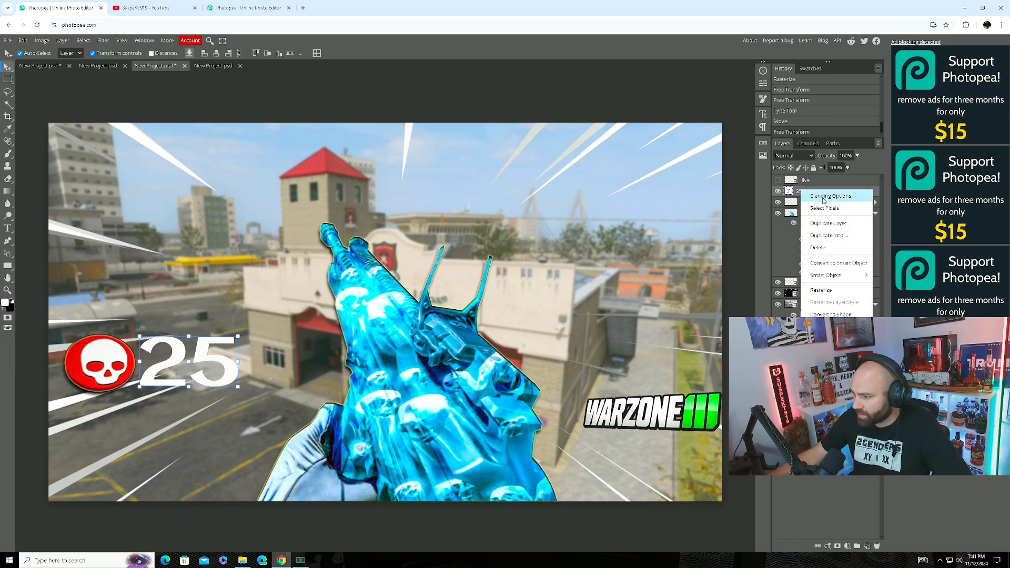
left_click(821, 195)
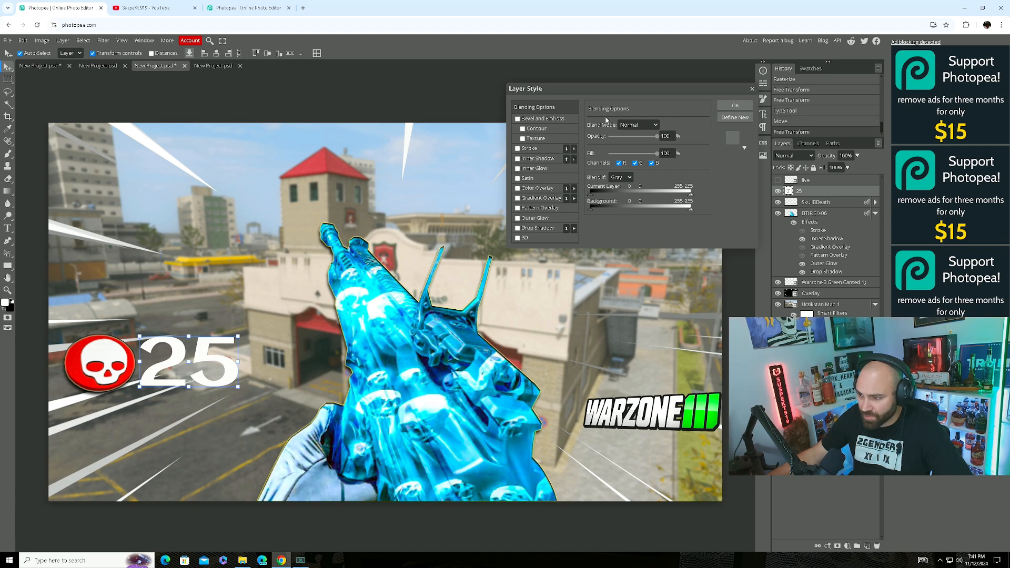
Enable Stroke and Drop Shadow on the 25, test and drop Outer Glow, and apply.
left_click(517, 149)
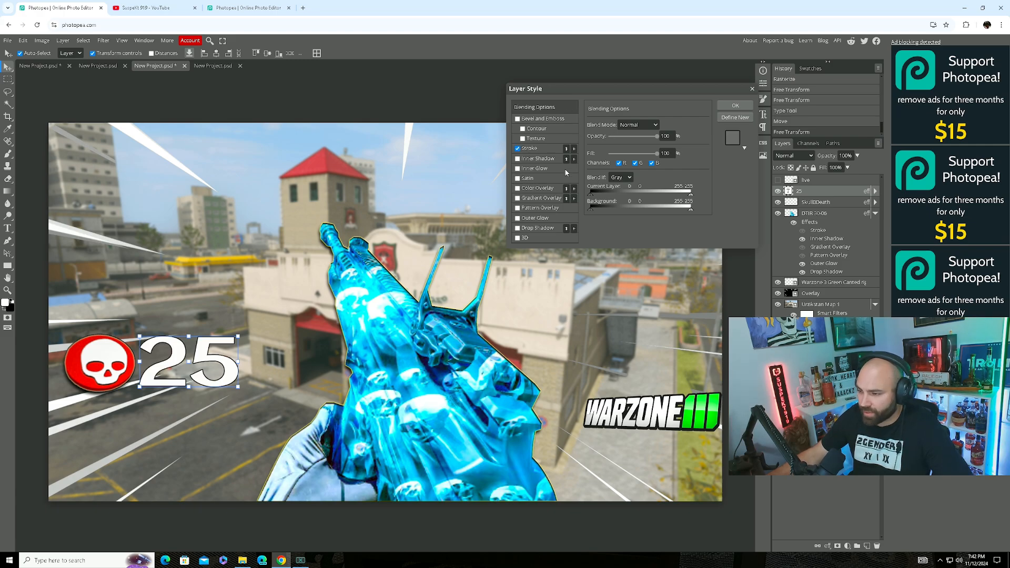
left_click(518, 228)
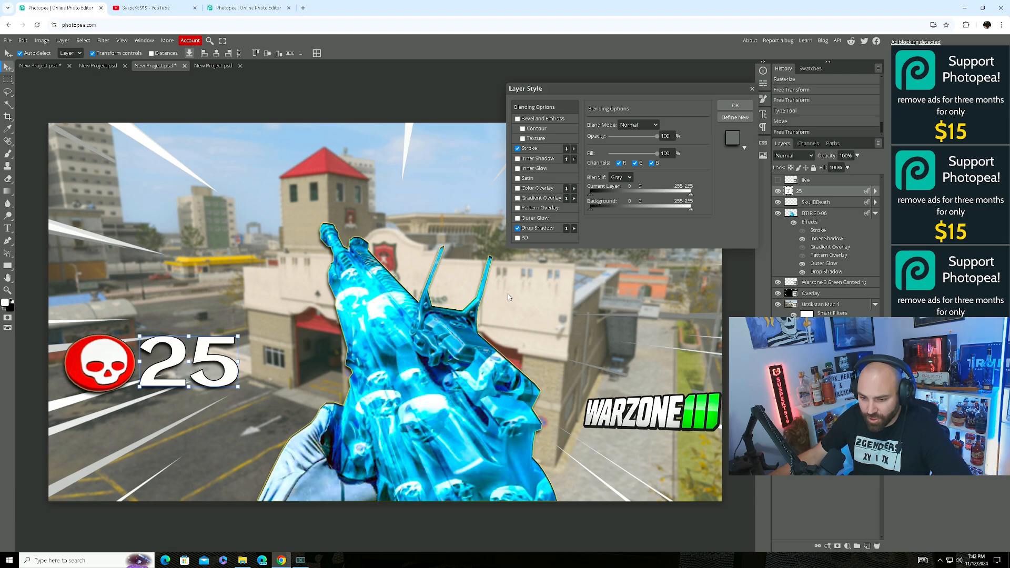
left_click(518, 218)
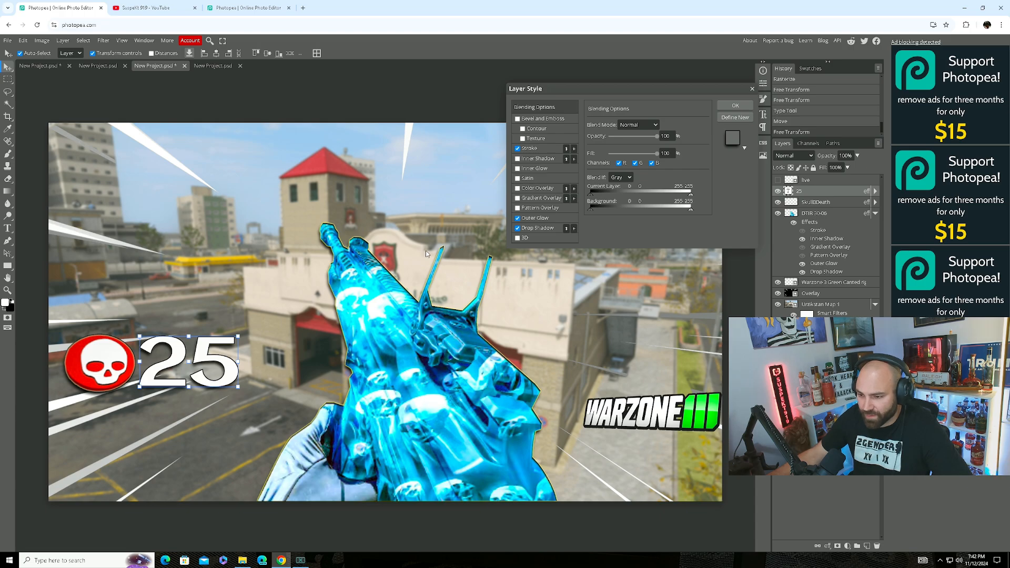
left_click(517, 218)
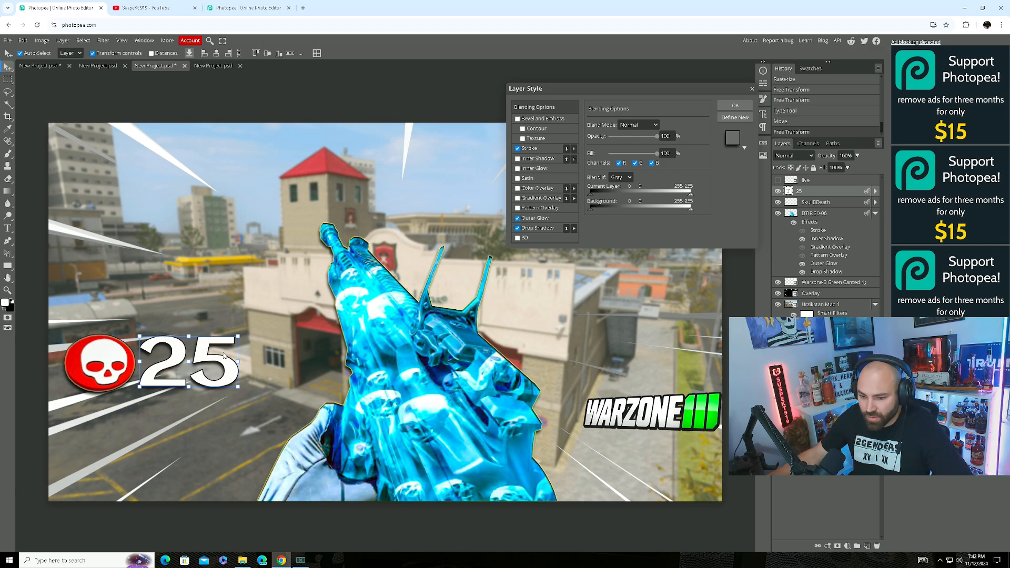
left_click(735, 105)
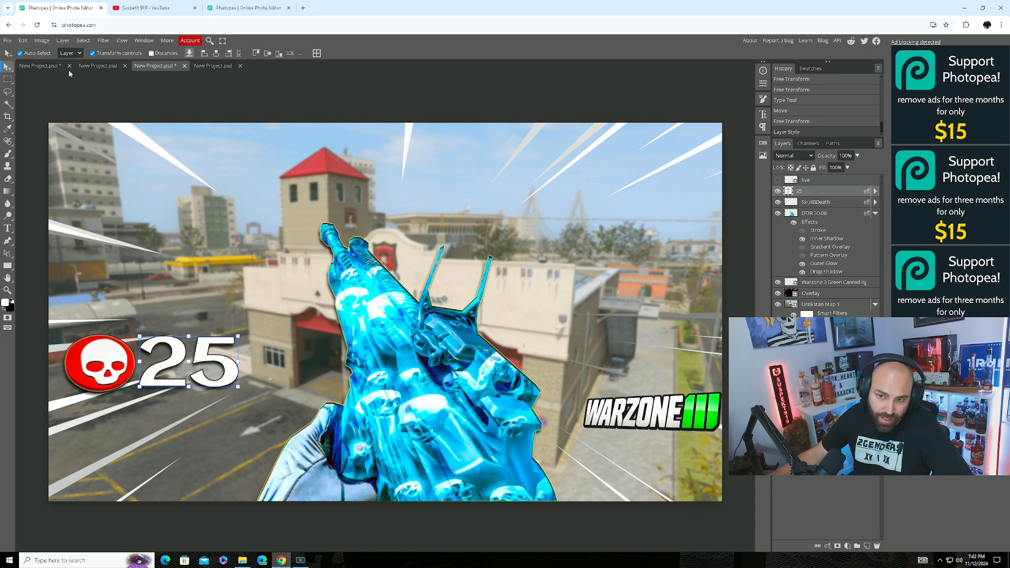
Rasterize the 25 text layer.
left_click(42, 41)
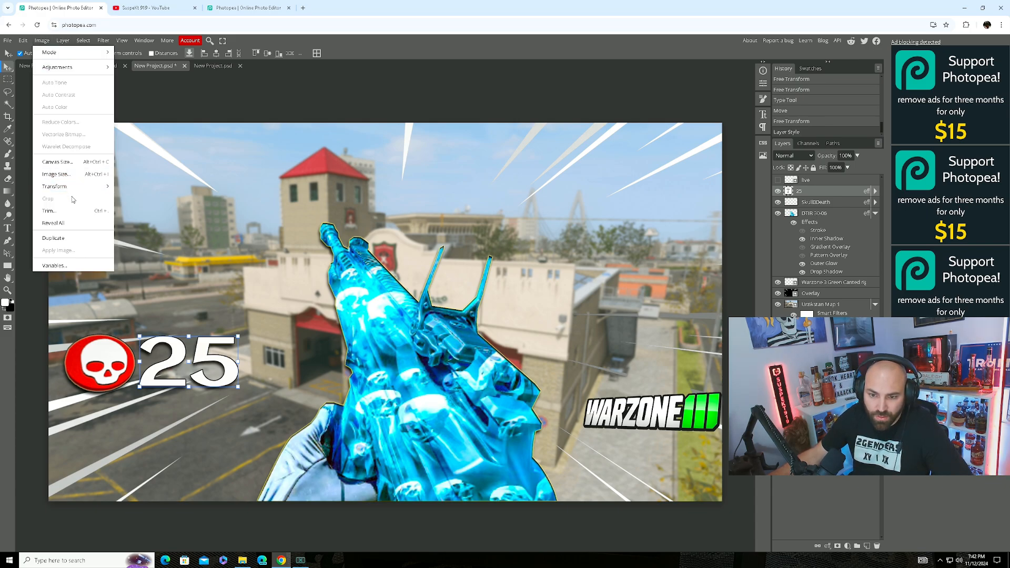
left_click(62, 40)
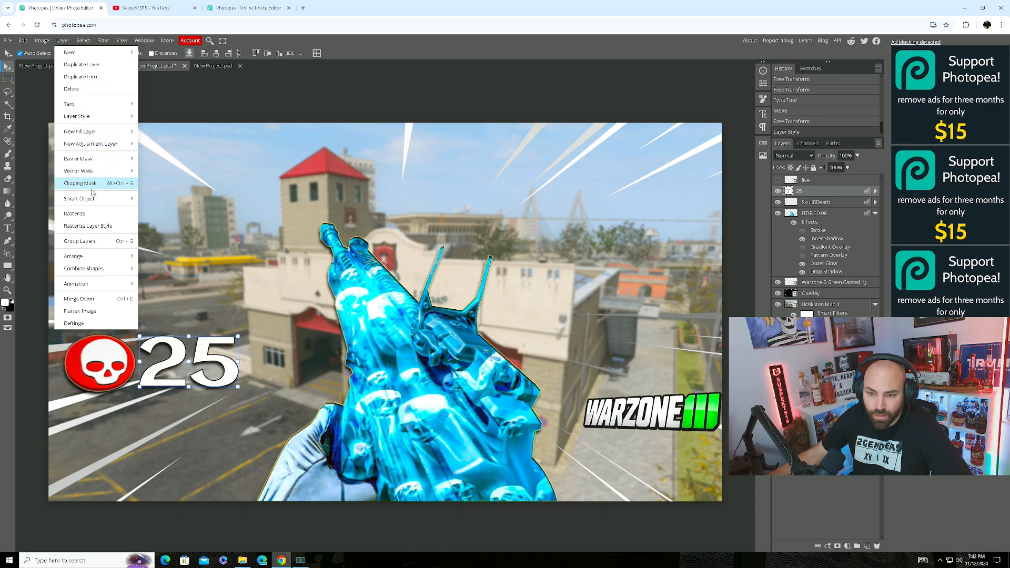
left_click(96, 218)
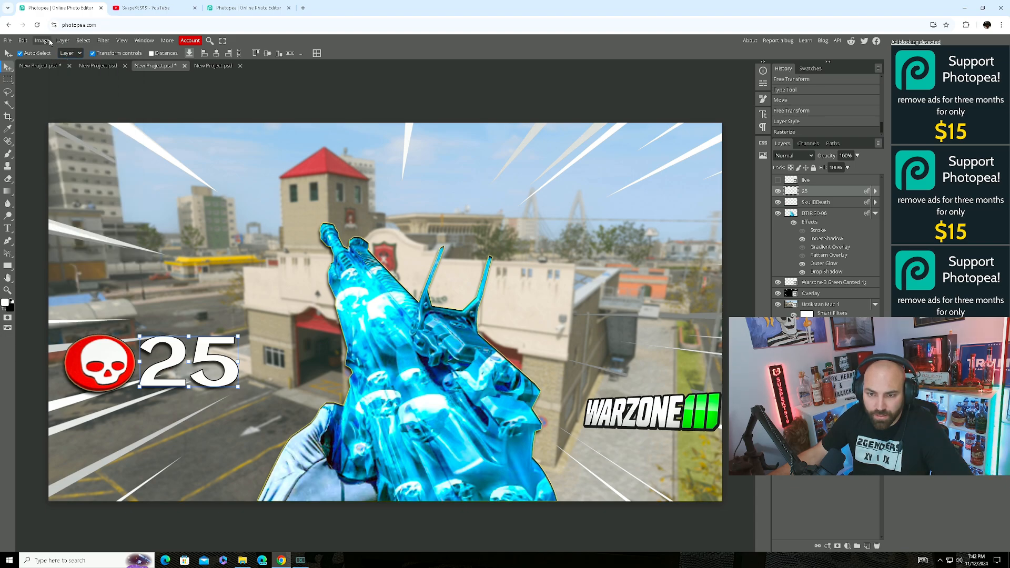
Apply a perspective transform raising the 25's lower-left corner, and commit it.
left_click(22, 41)
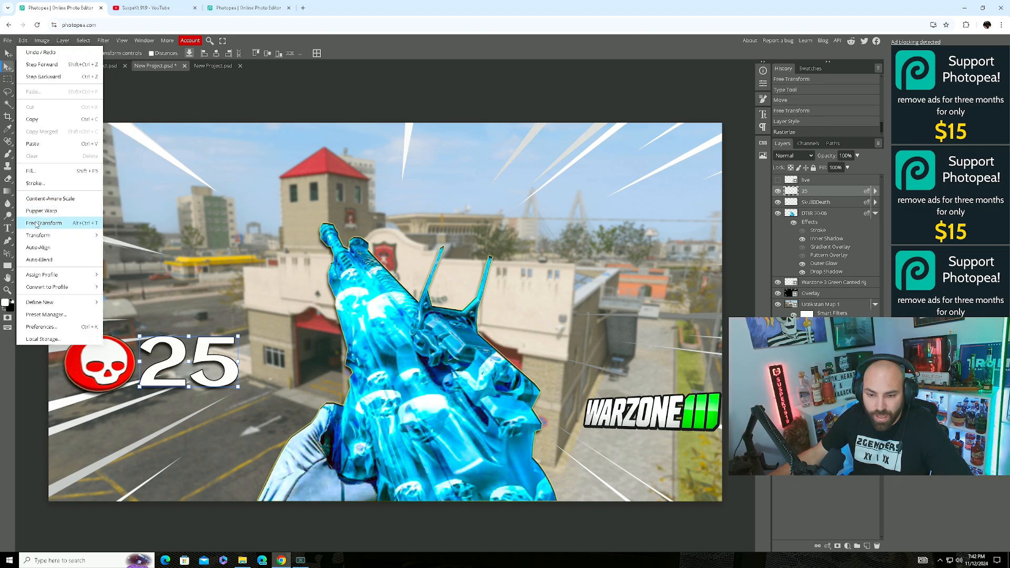
mouse_move(45, 238)
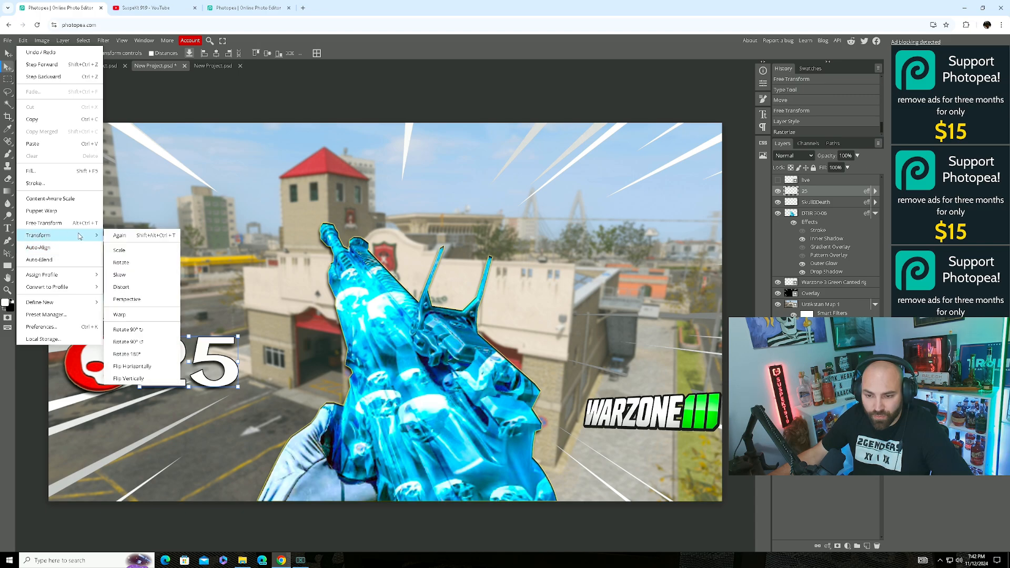
left_click(132, 301)
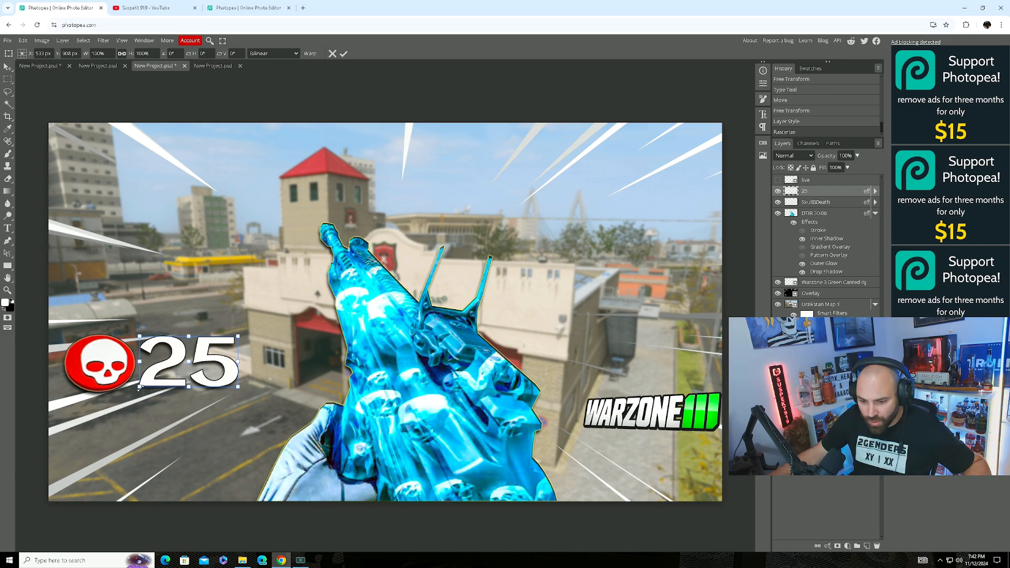
left_click_drag(139, 387, 143, 377)
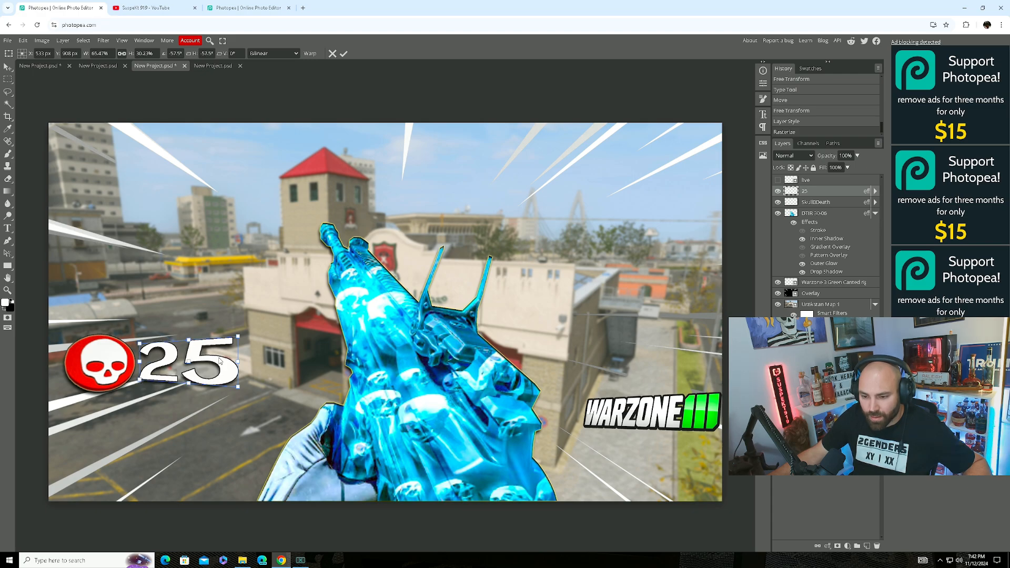
left_click_drag(219, 358, 215, 361)
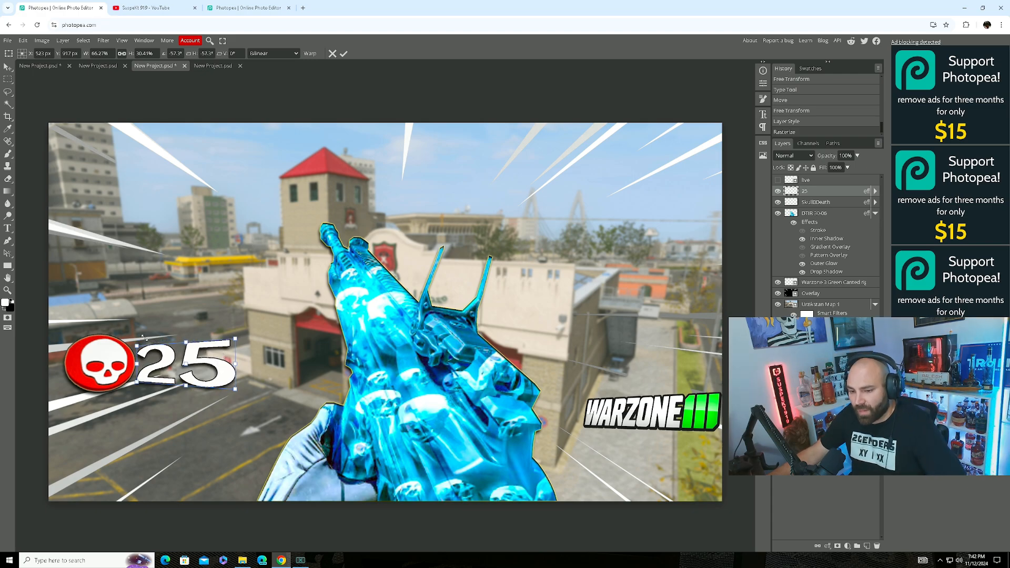
left_click(7, 67)
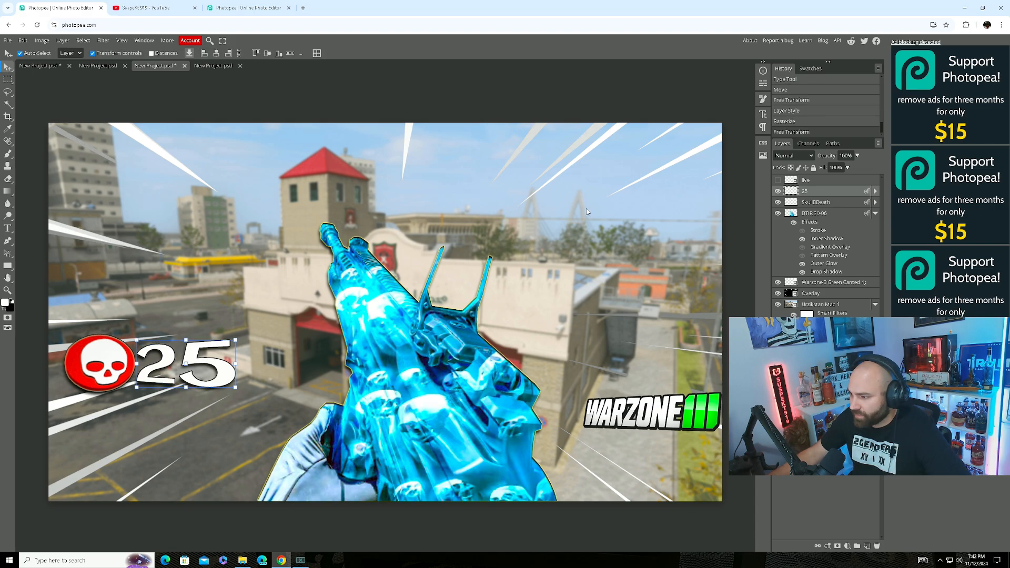
Show the red LIVE badge, enlarge it, and push it to the canvas's bottom-left edge.
left_click(777, 180)
left_click(97, 441)
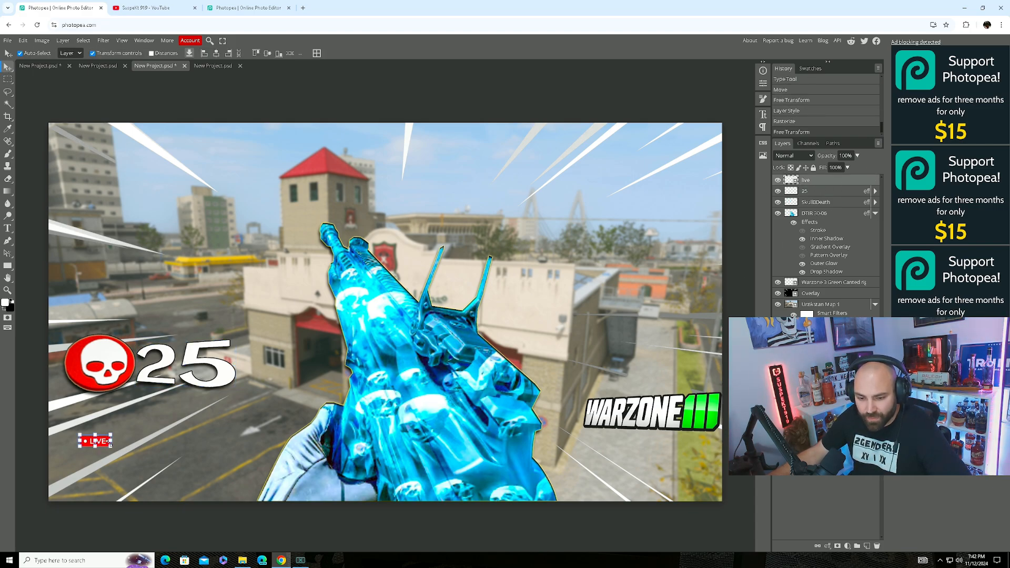
left_click_drag(109, 444, 93, 490)
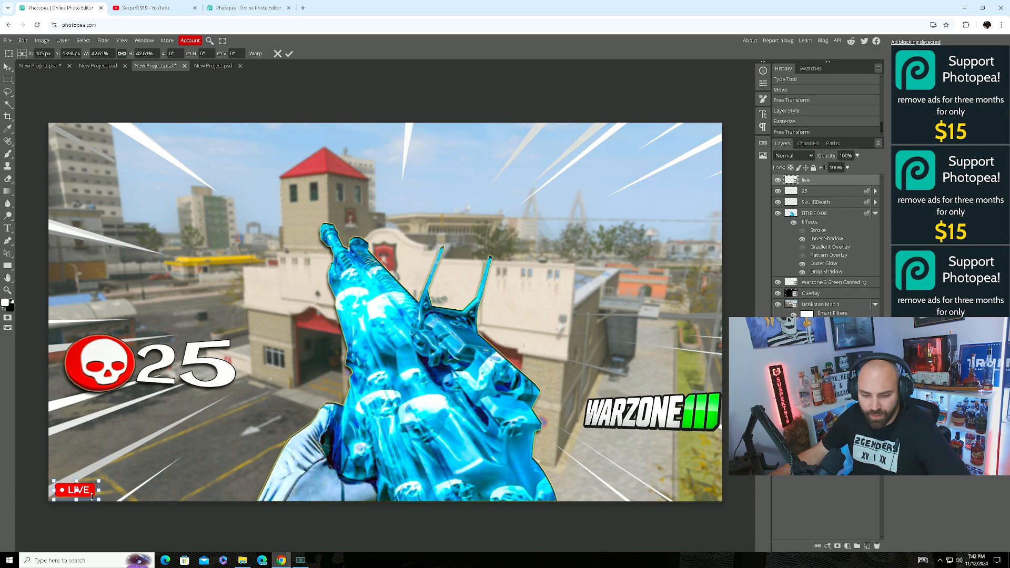
left_click_drag(92, 491, 86, 496)
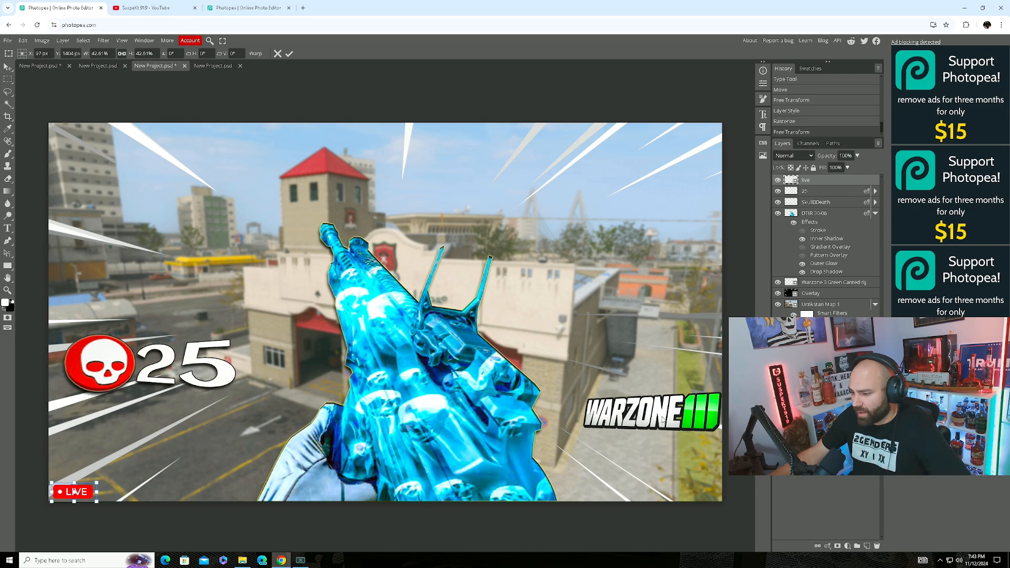
left_click_drag(662, 419, 659, 419)
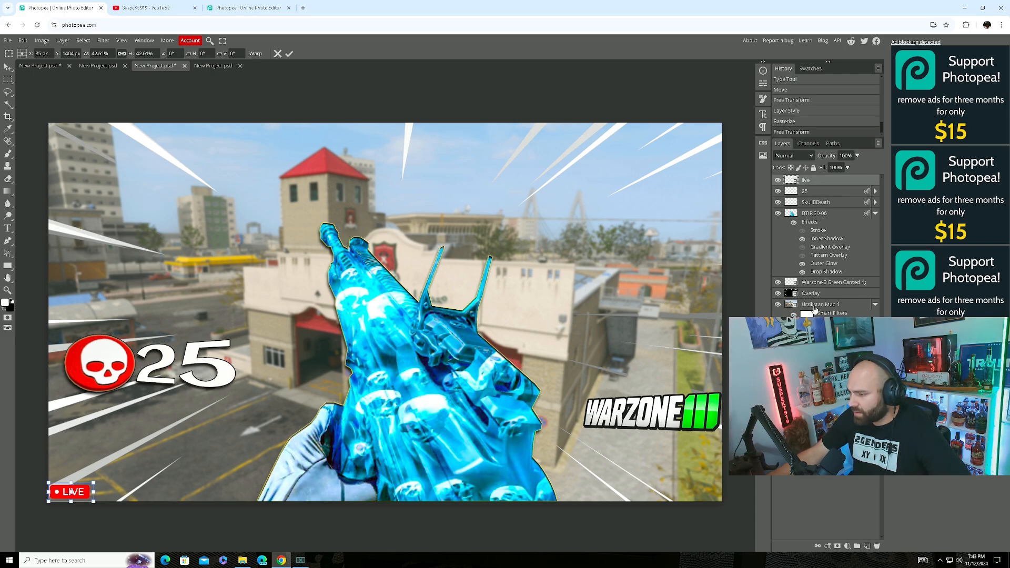
Commit the LIVE badge, then scale the WARZONE III logo to ~127%, rotate 8° clockwise, and shift it up-right.
left_click(816, 283)
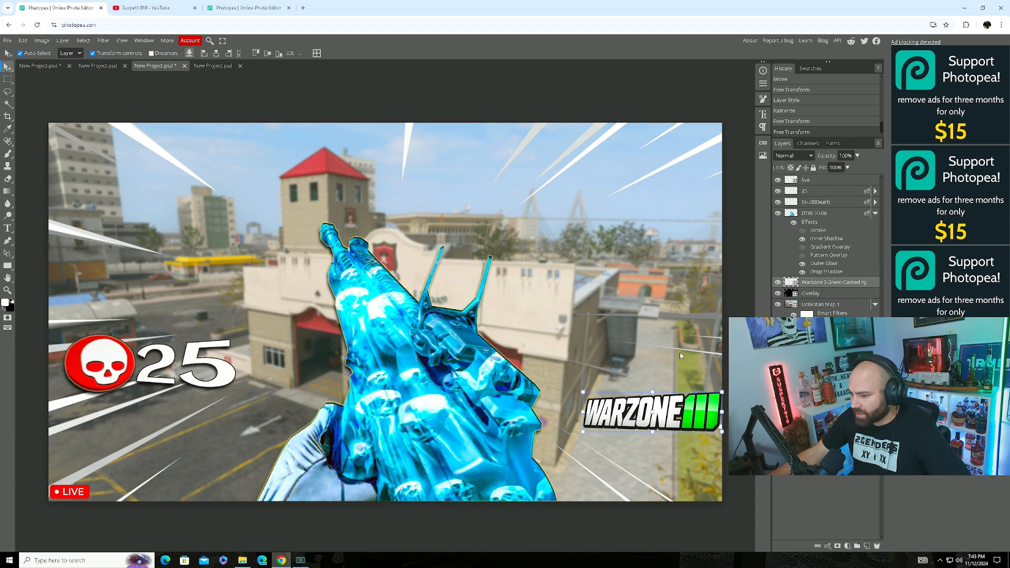
left_click_drag(584, 393, 562, 396)
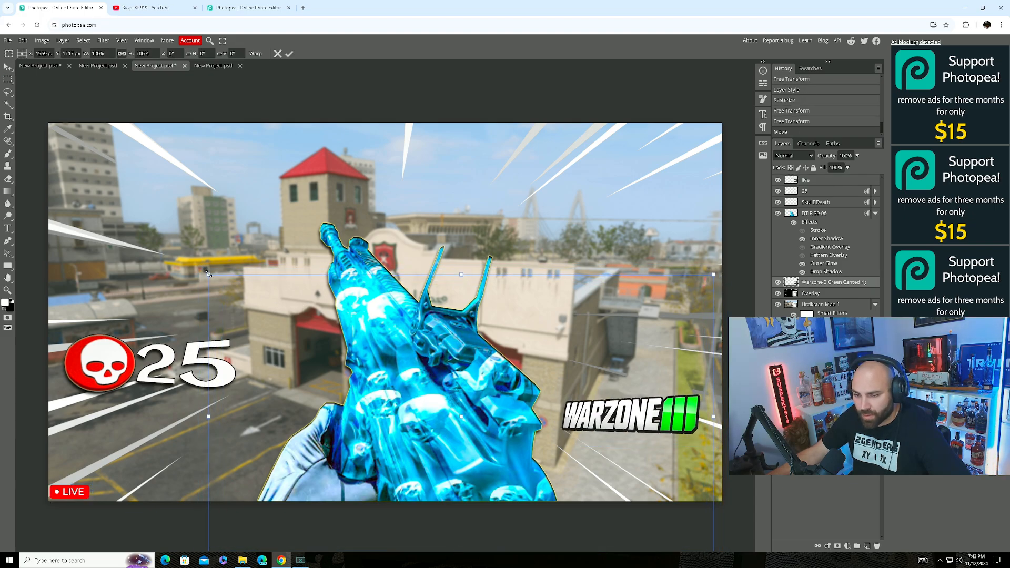
left_click_drag(209, 273, 72, 198)
left_click_drag(290, 288, 292, 239)
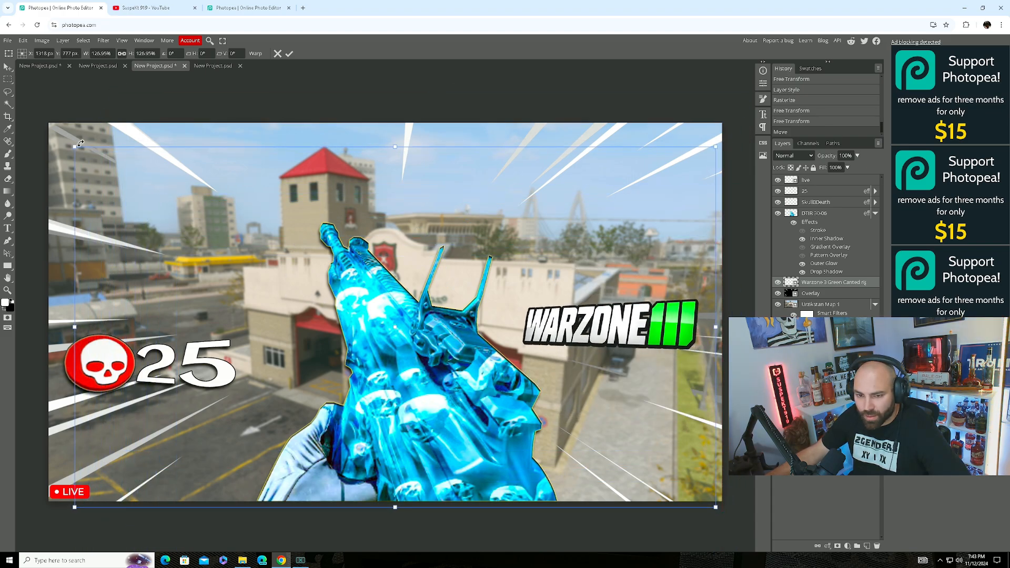
left_click_drag(69, 148, 74, 139)
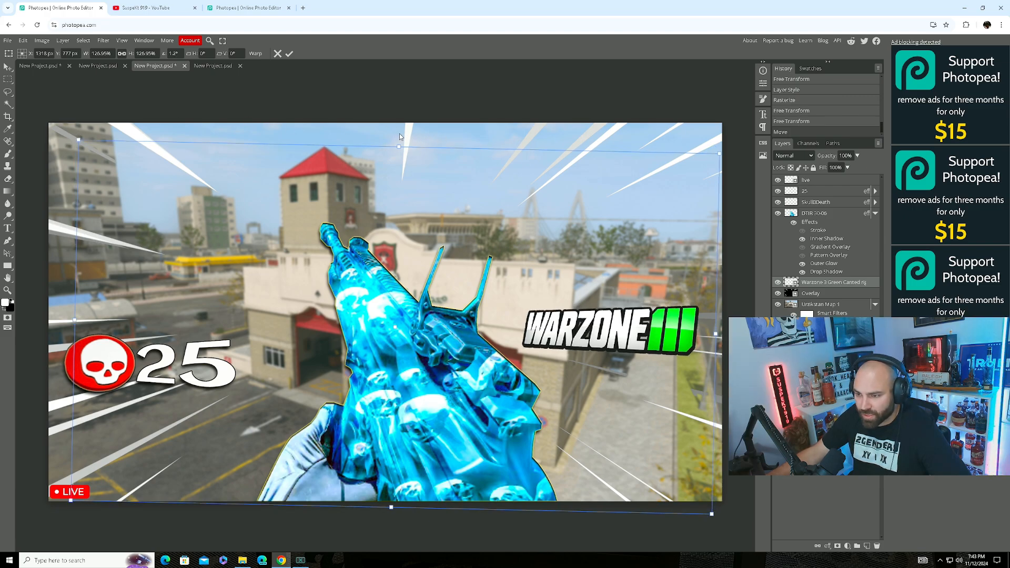
left_click_drag(399, 137, 462, 263)
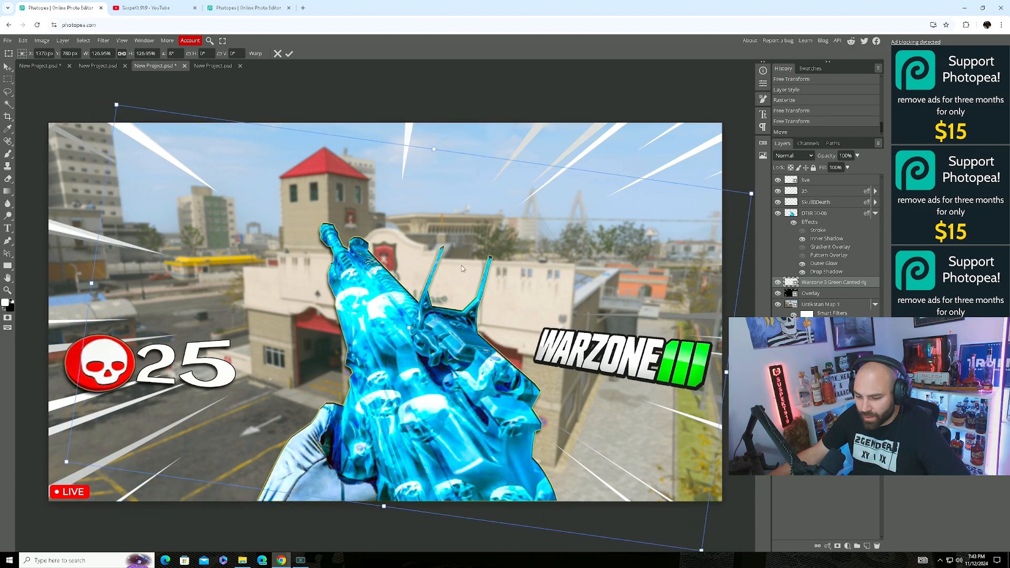
left_click_drag(647, 384, 650, 378)
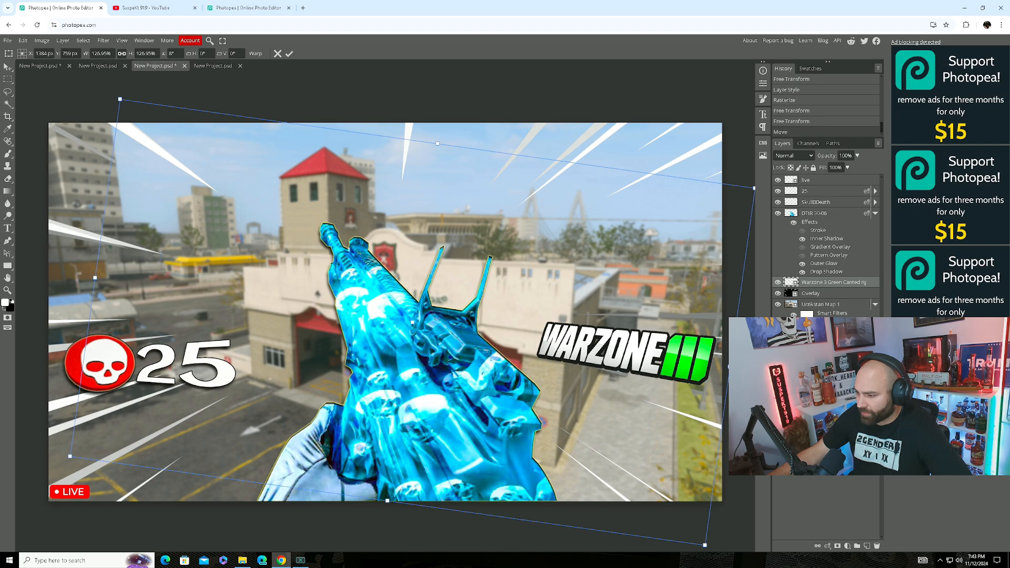
key("Return")
left_click(820, 332)
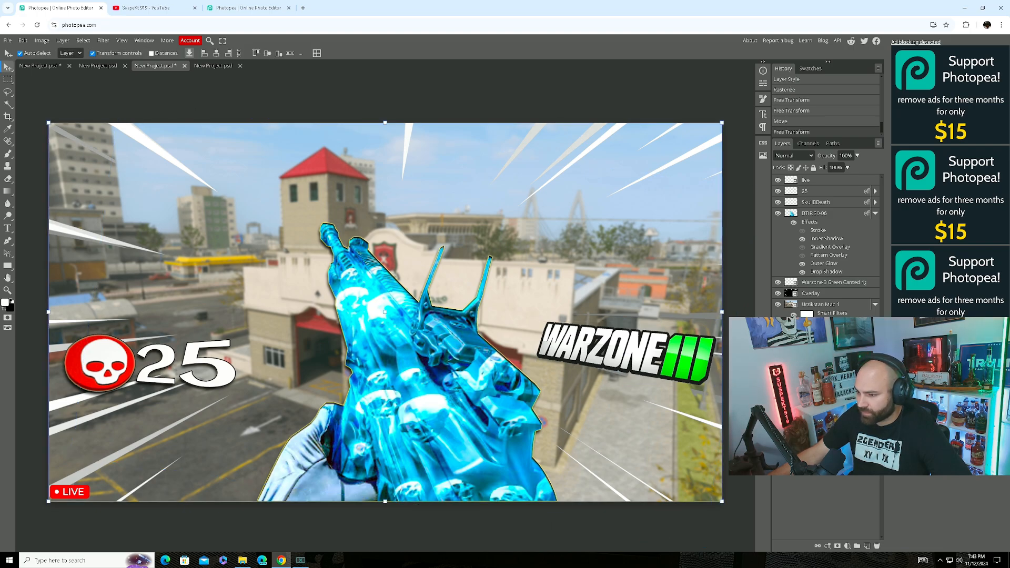
Shrink the blue Background layer into a rectangle over the 25, stack it above, and clip it.
left_click_drag(829, 335, 845, 303)
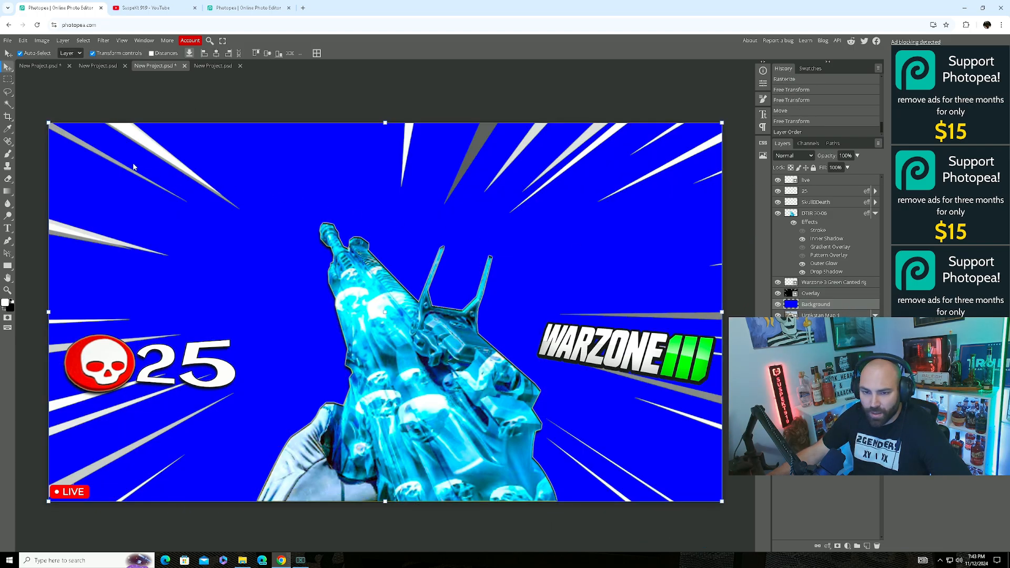
left_click_drag(47, 119, 570, 419)
left_click_drag(671, 446, 243, 359)
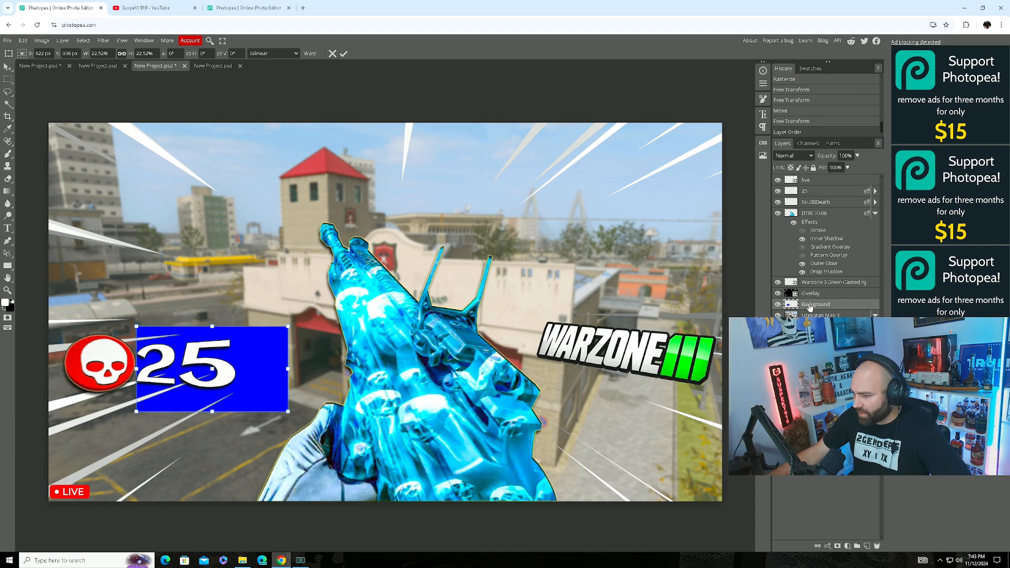
left_click_drag(811, 306, 849, 189)
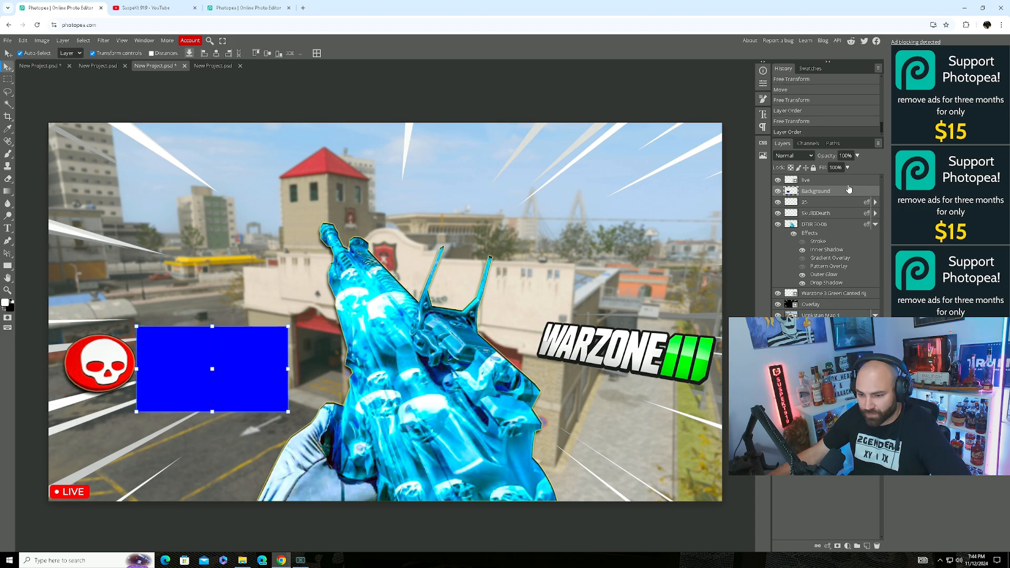
right_click(817, 192)
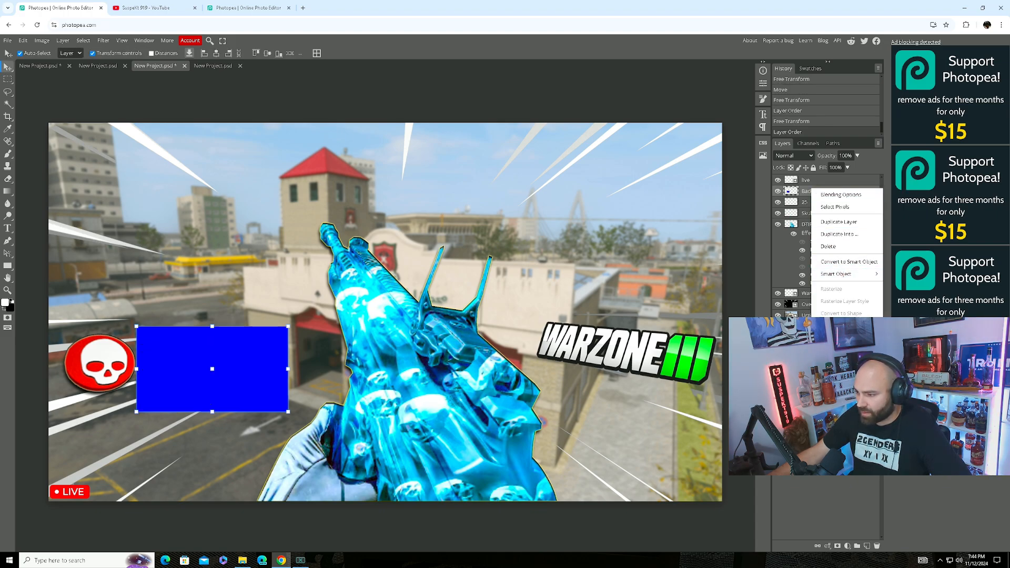
left_click(839, 329)
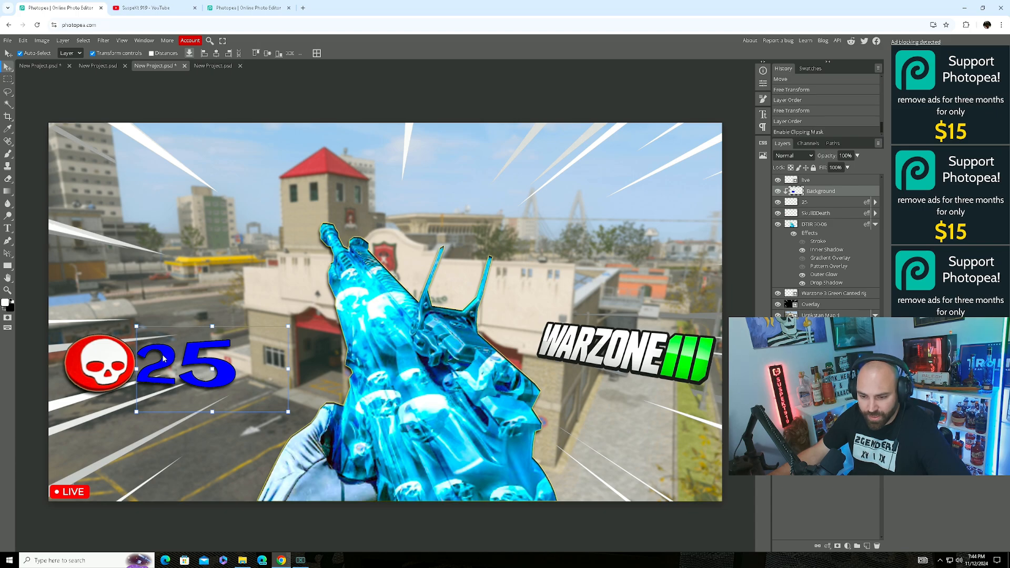
Undo the accidental layer style change and the blue rectangle's clipping mask.
right_click(810, 190)
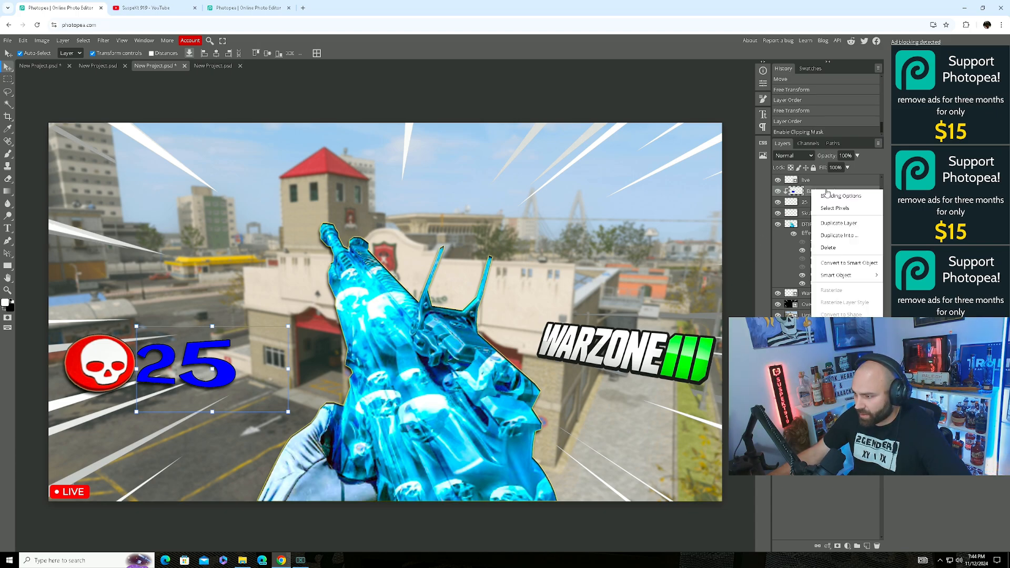
left_click(828, 196)
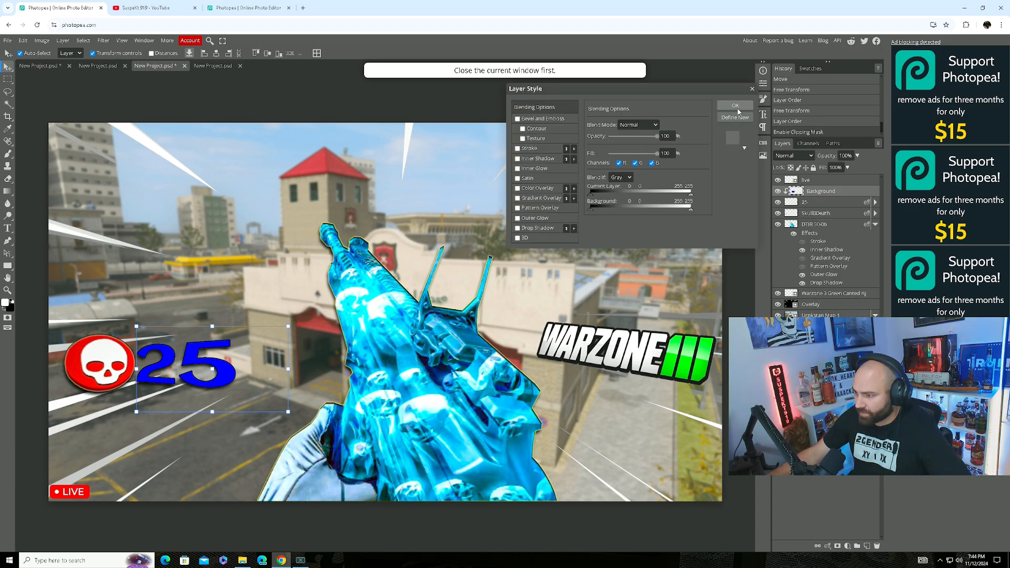
key("Return")
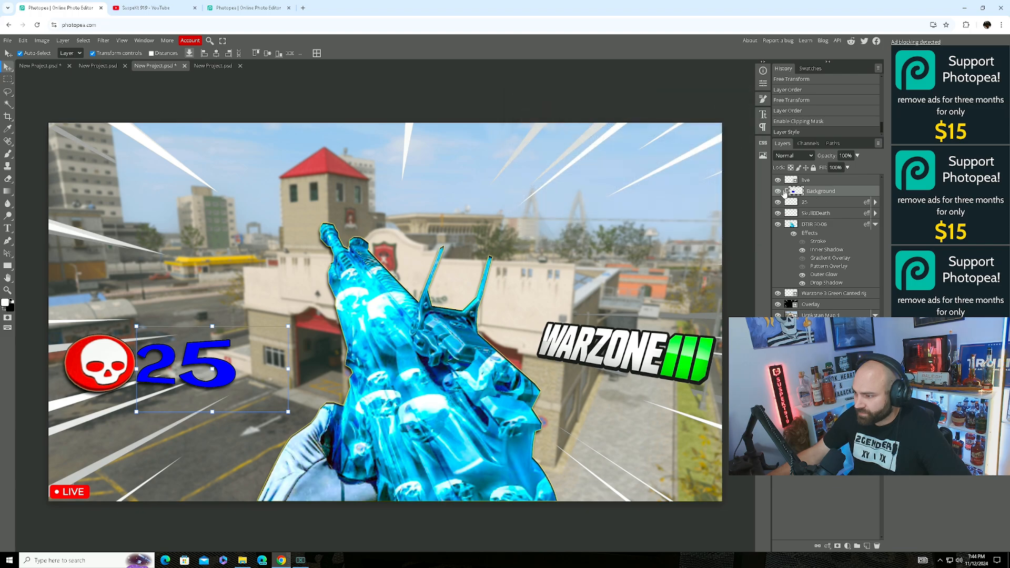
left_click(23, 40)
left_click(44, 78)
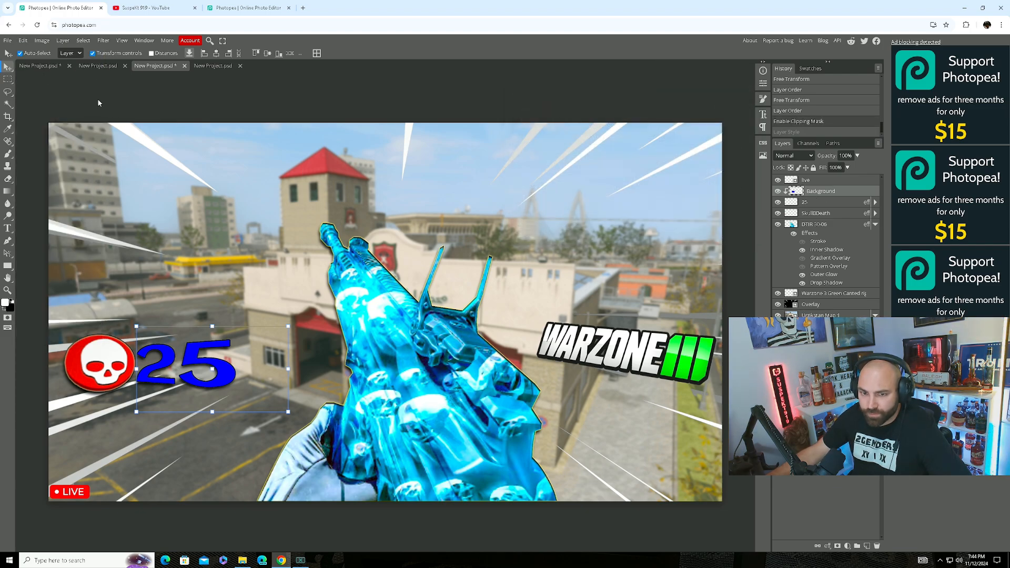
left_click(23, 41)
left_click(40, 78)
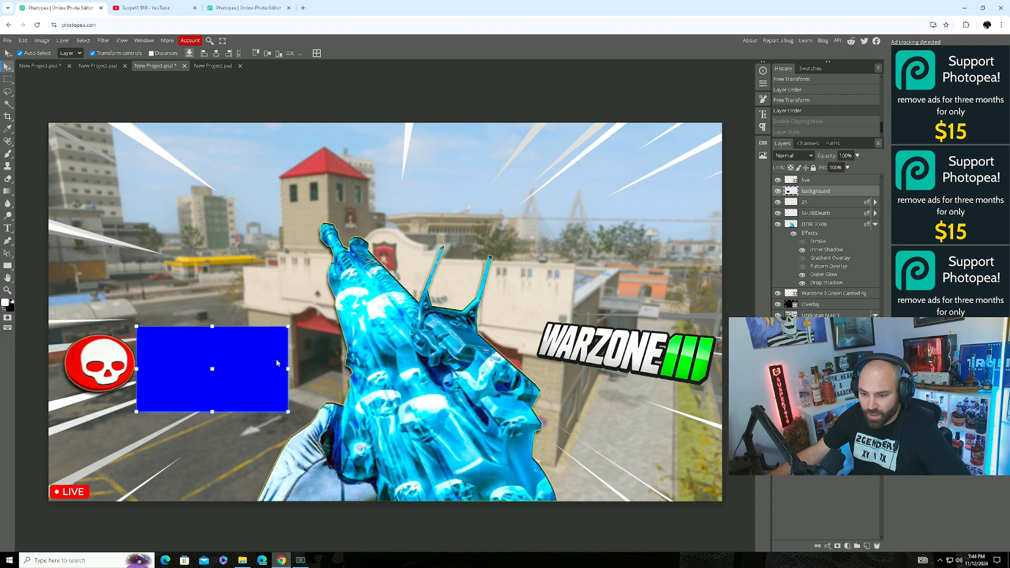
Move the blue rectangle over the 25 and clip it to the number again.
mouse_move(268, 349)
left_mouse_down()
mouse_move(295, 340)
mouse_move(311, 316)
mouse_move(232, 258)
mouse_move(274, 340)
mouse_move(295, 315)
mouse_move(263, 365)
left_mouse_up()
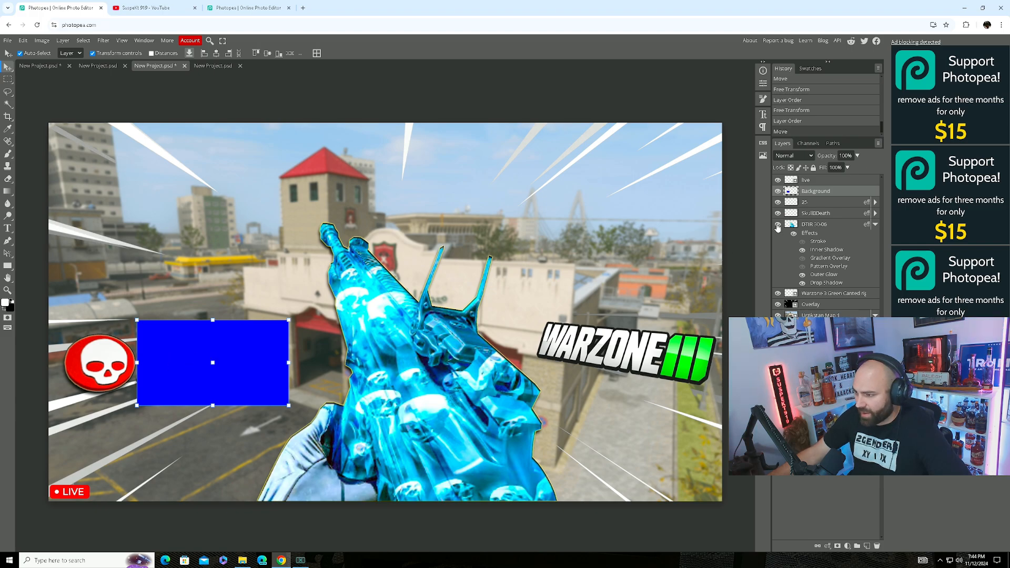
right_click(823, 190)
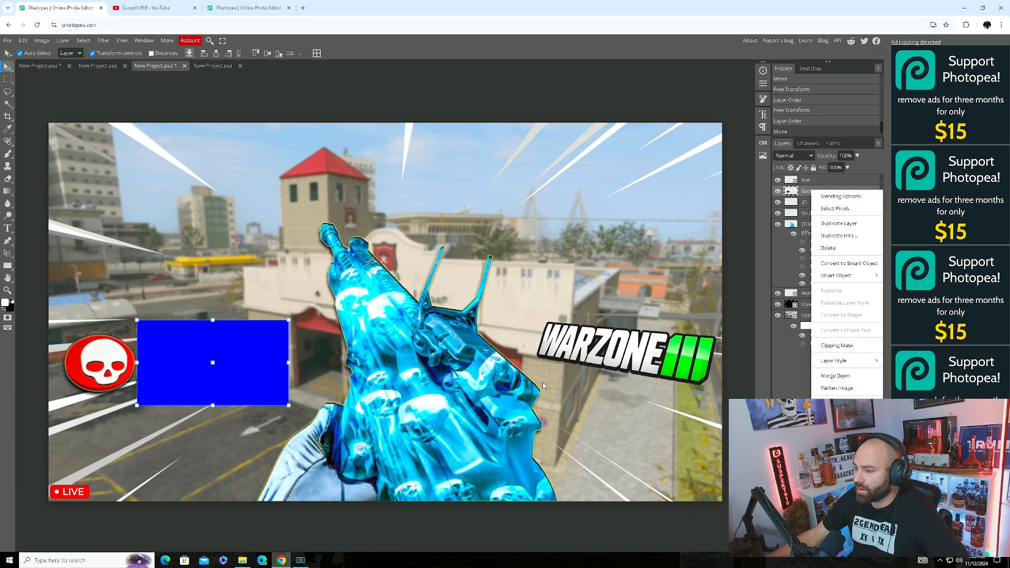
left_click(856, 347)
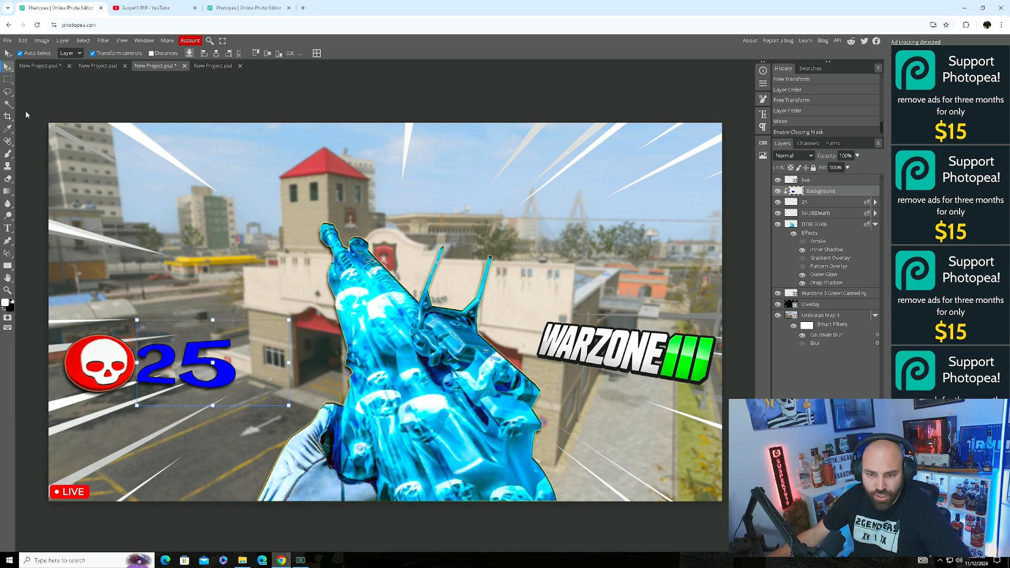
Create a text box across the top and type the title 'Buffed DTIR META'.
left_click(7, 228)
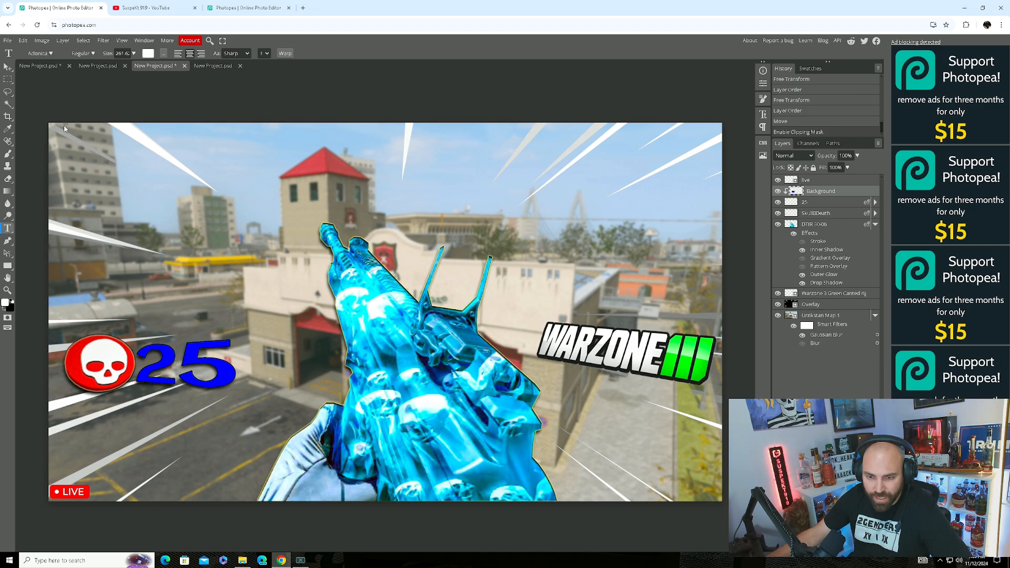
left_click_drag(62, 128, 713, 266)
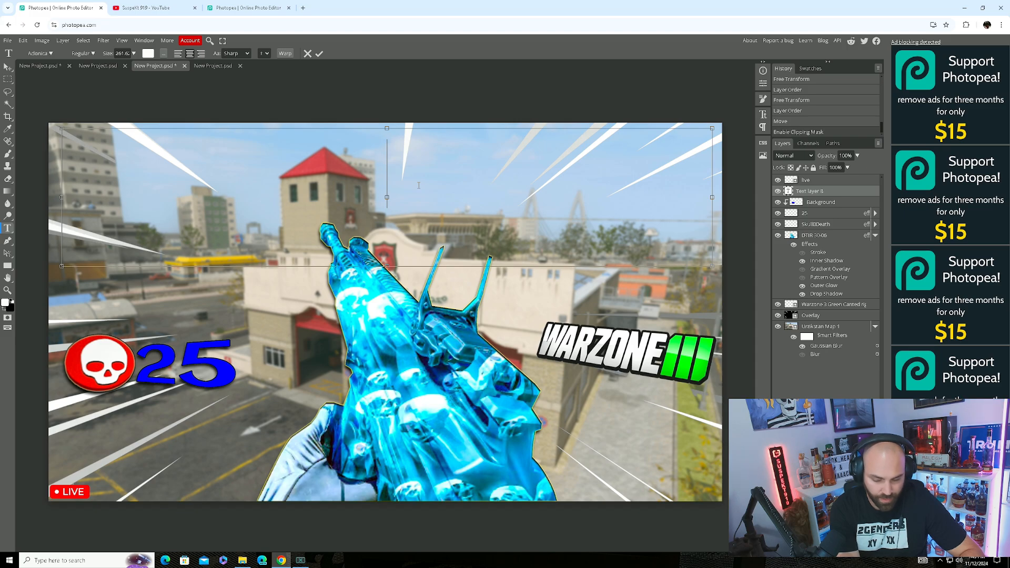
type("Buffed ")
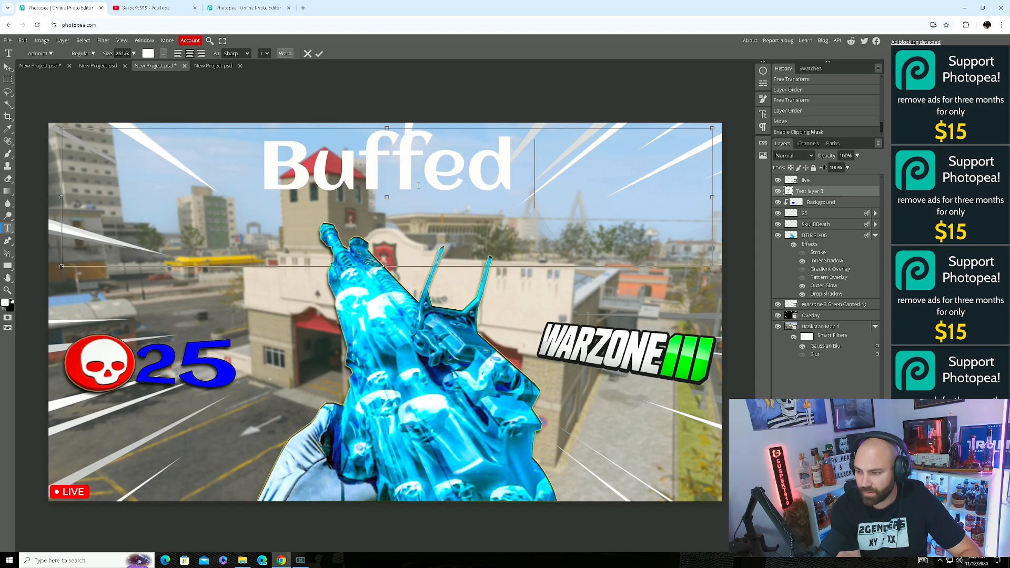
type("DTIR")
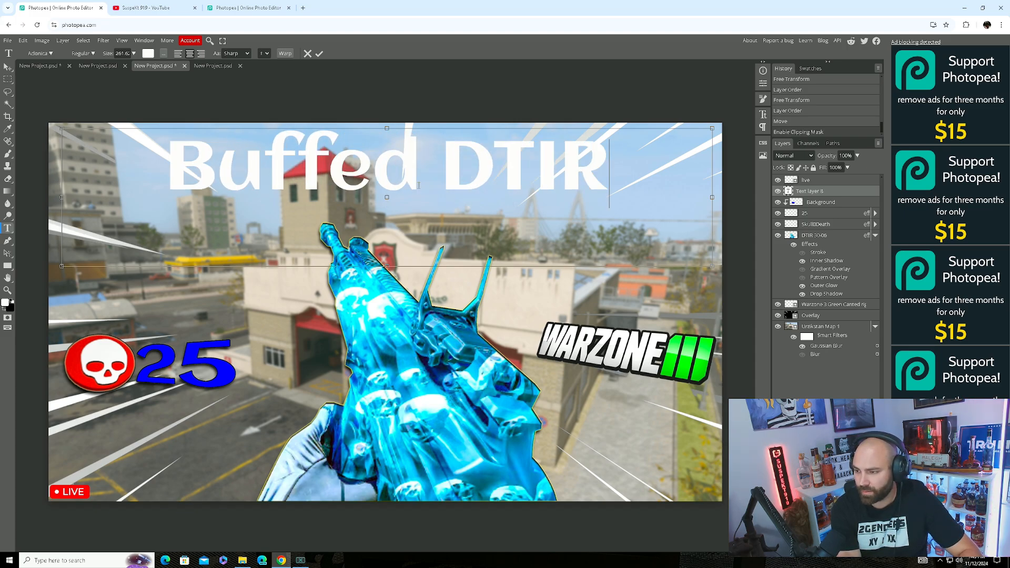
type(" ME")
key("BackSpace")
key("BackSpace")
key("BackSpace")
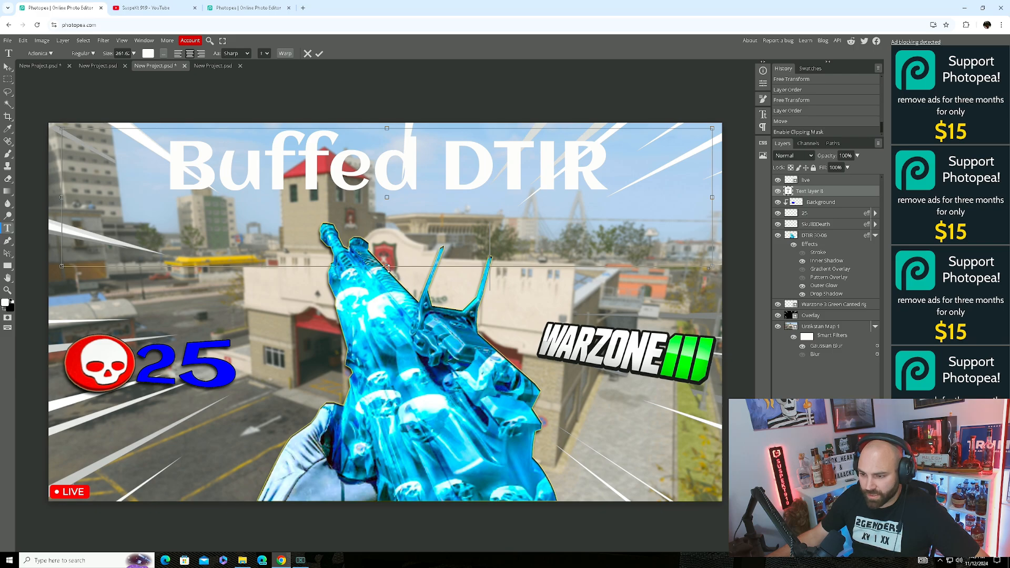
type("META")
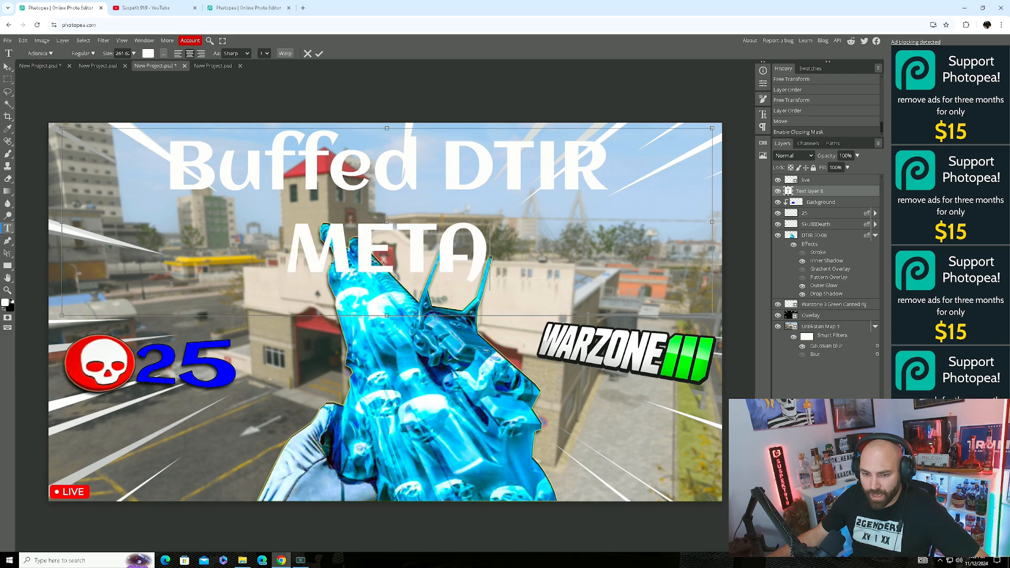
Widen the title box to one line, then scale the title down slightly and shift it right.
left_click_drag(62, 223, 7, 228)
left_click(217, 138)
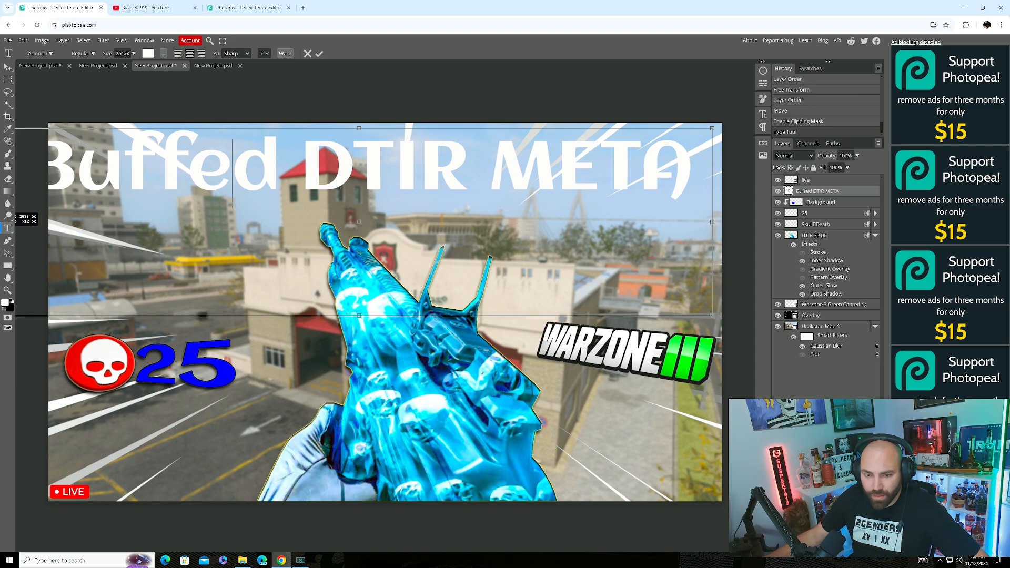
left_click(7, 67)
left_click_drag(30, 131, 105, 139)
double_click(254, 174)
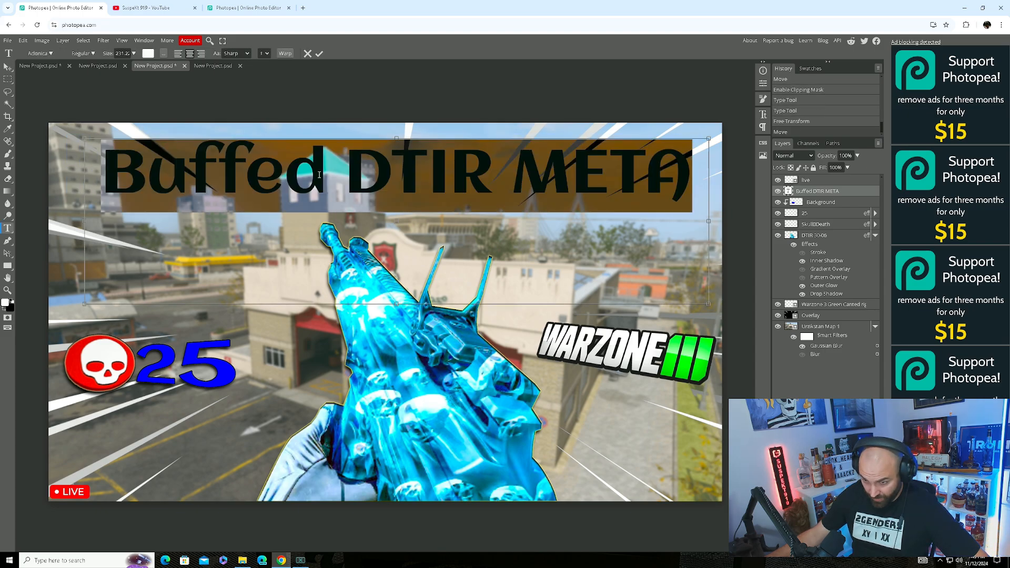
Change the title font to Molot.
left_click(52, 54)
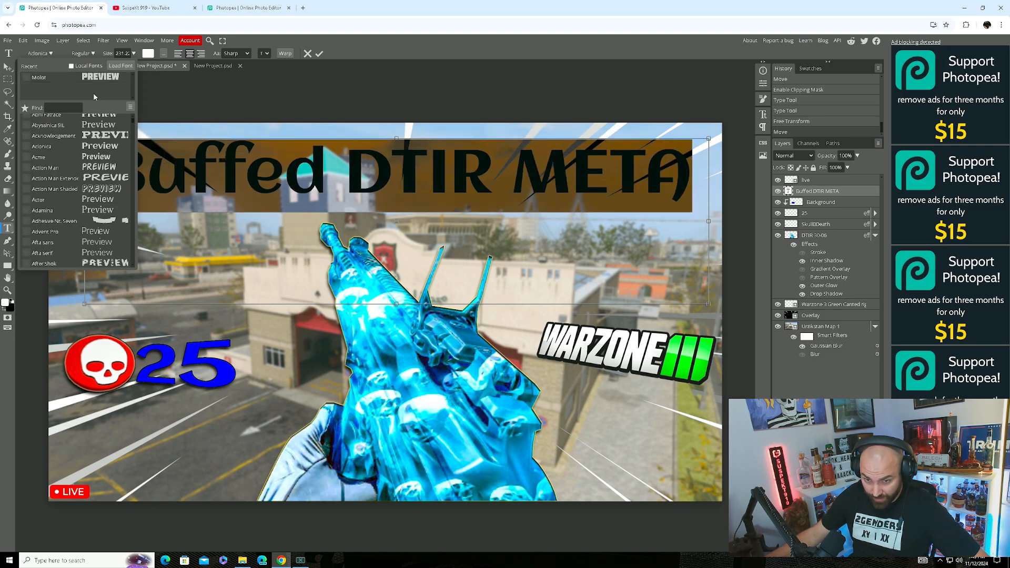
left_click(91, 77)
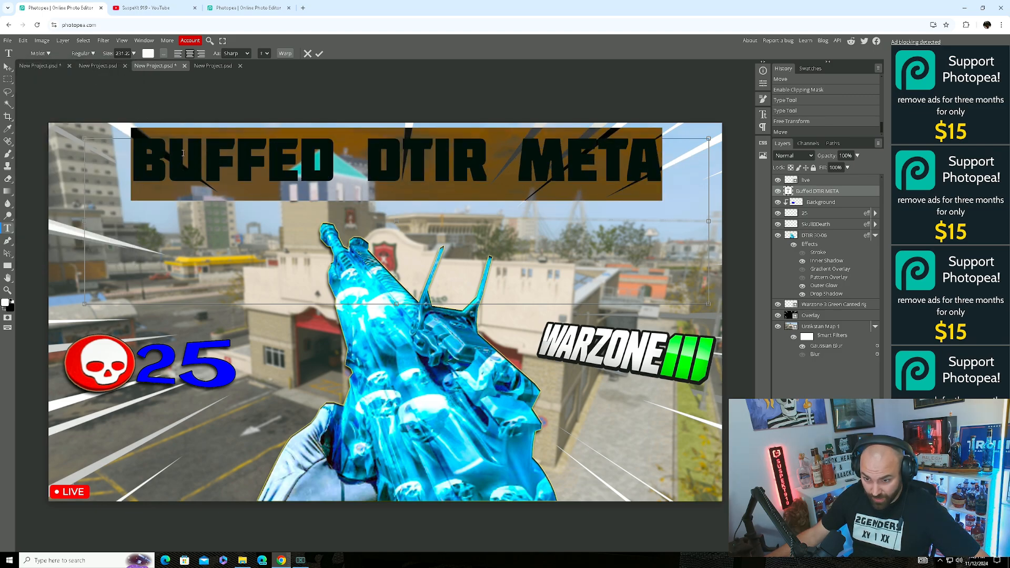
left_click(423, 159)
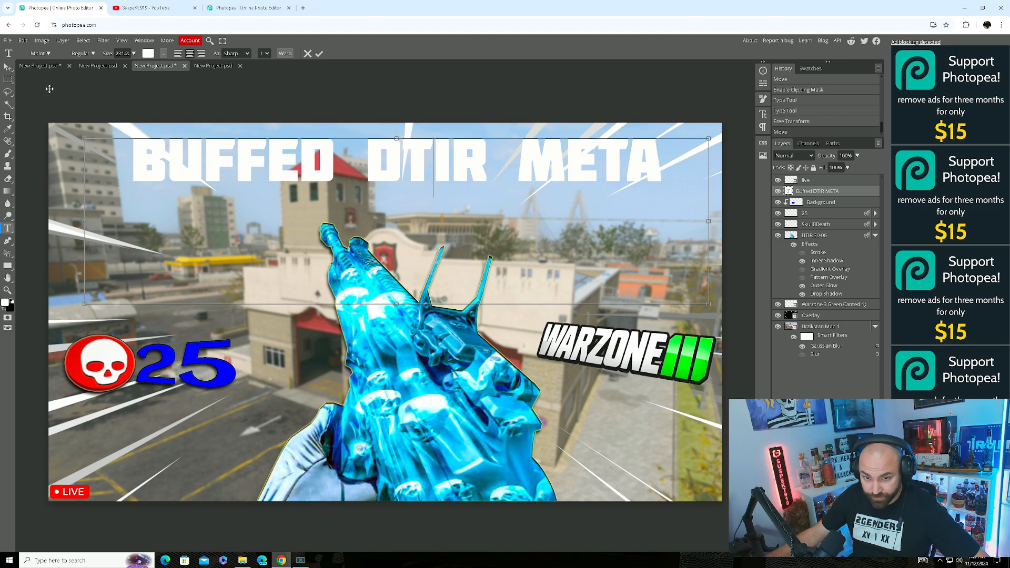
Enlarge the title to about 125% so it spans the top of the thumbnail.
left_click(8, 68)
left_click_drag(274, 161, 197, 156)
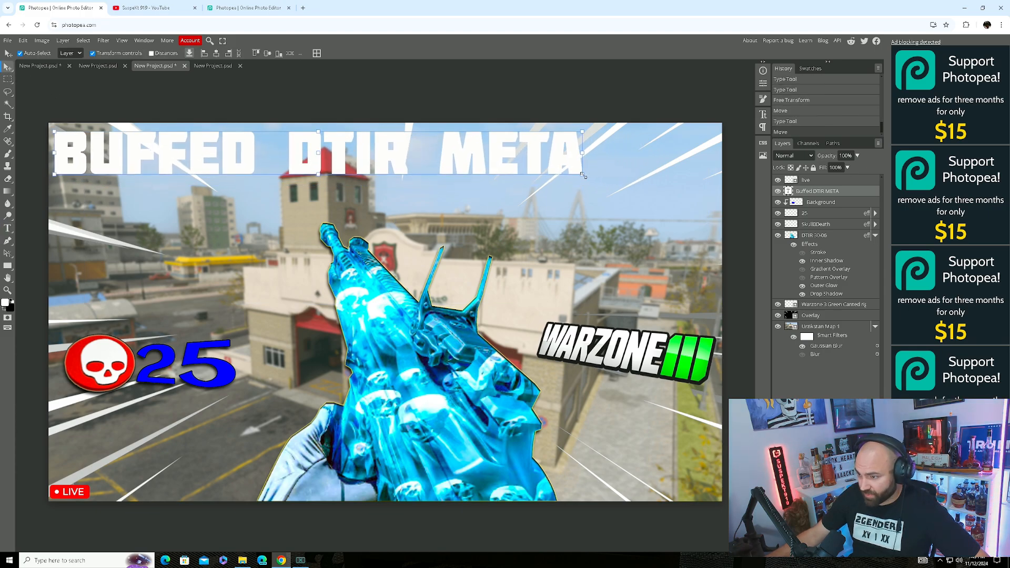
left_click_drag(582, 175, 711, 215)
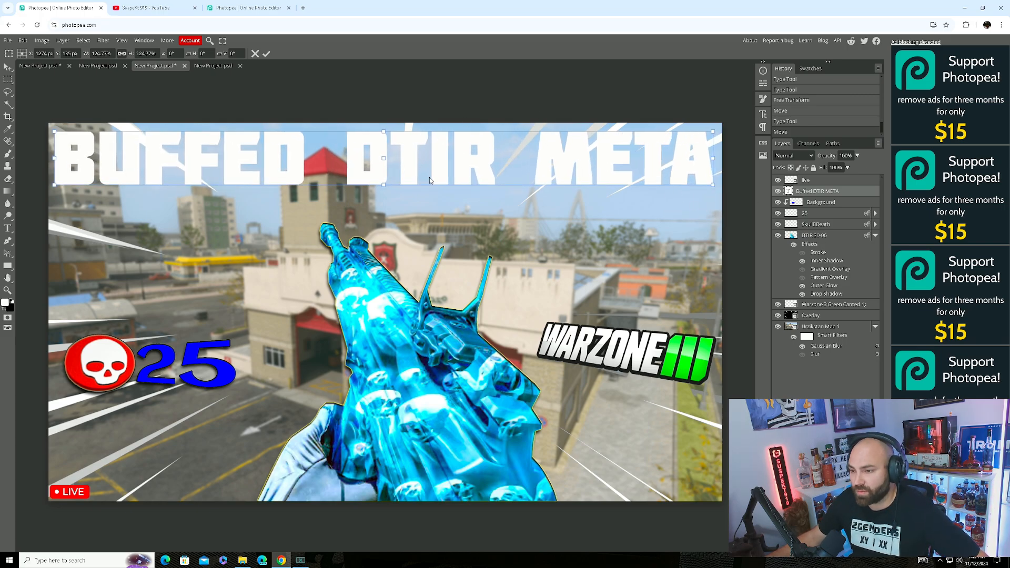
left_click_drag(445, 159, 455, 162)
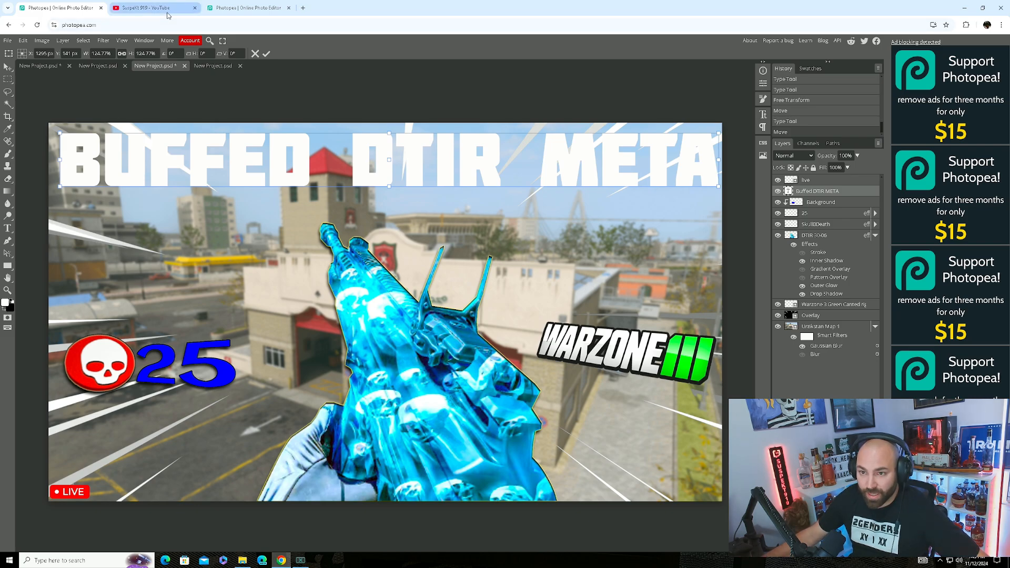
Scroll the YouTube channel's Videos page down to older Warzone thumbnails like LONE SURVIVOR.
left_click(146, 7)
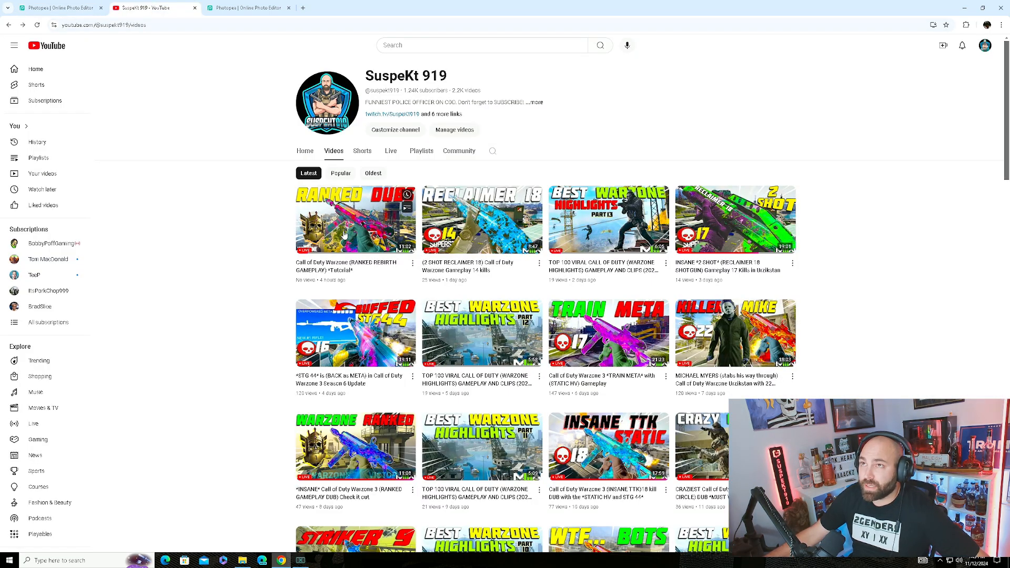
scroll(655, 287, "down", 1)
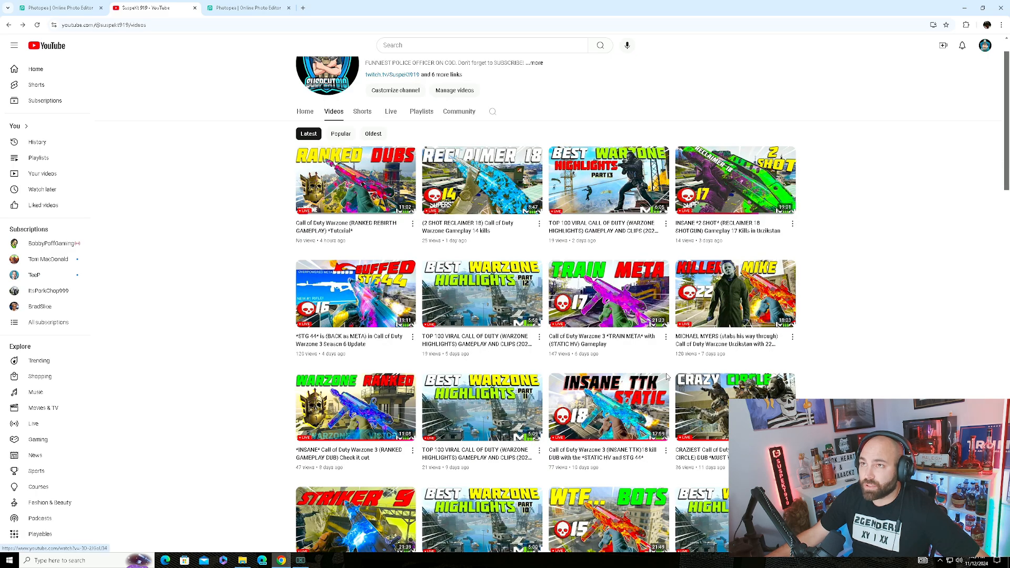
scroll(842, 286, "down", 1)
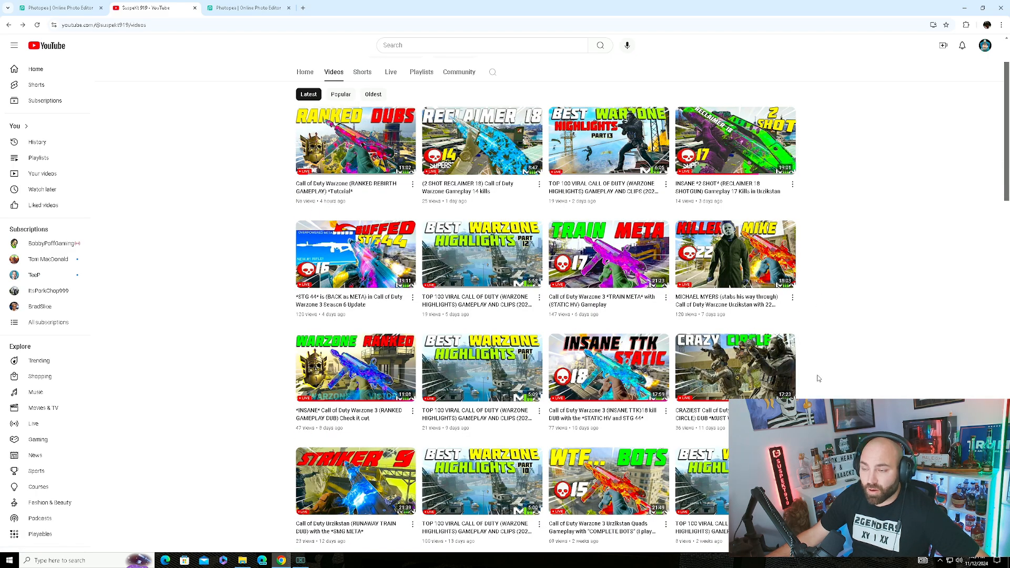
scroll(753, 313, "down", 1)
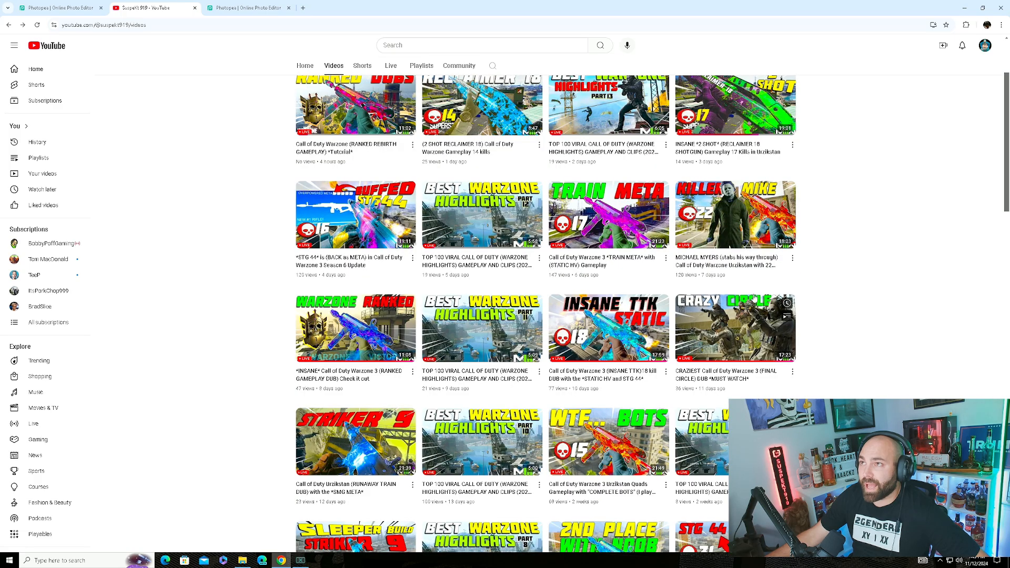
scroll(828, 282, "down", 3)
scroll(828, 281, "down", 3)
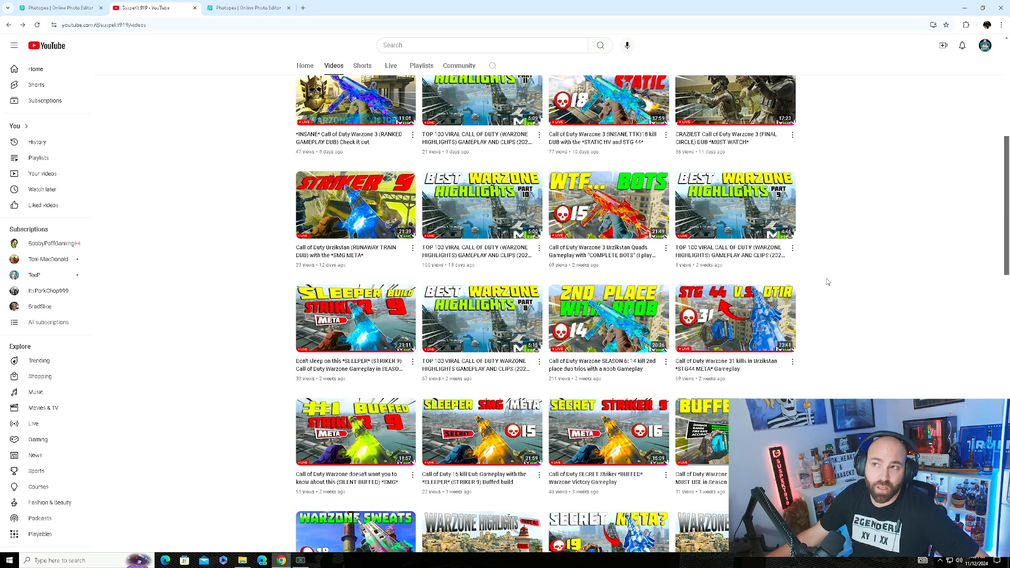
scroll(755, 305, "down", 2)
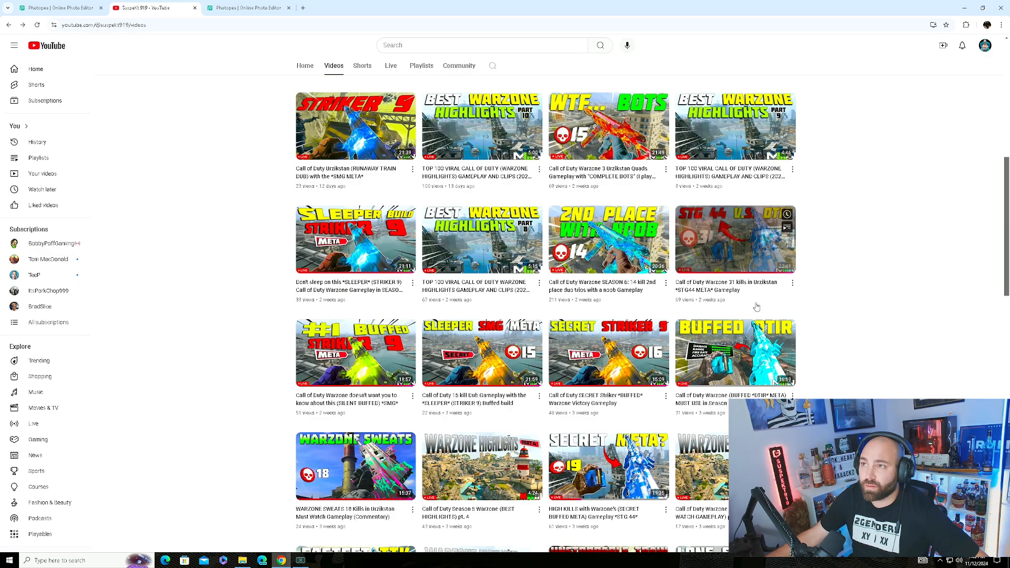
scroll(756, 307, "down", 6)
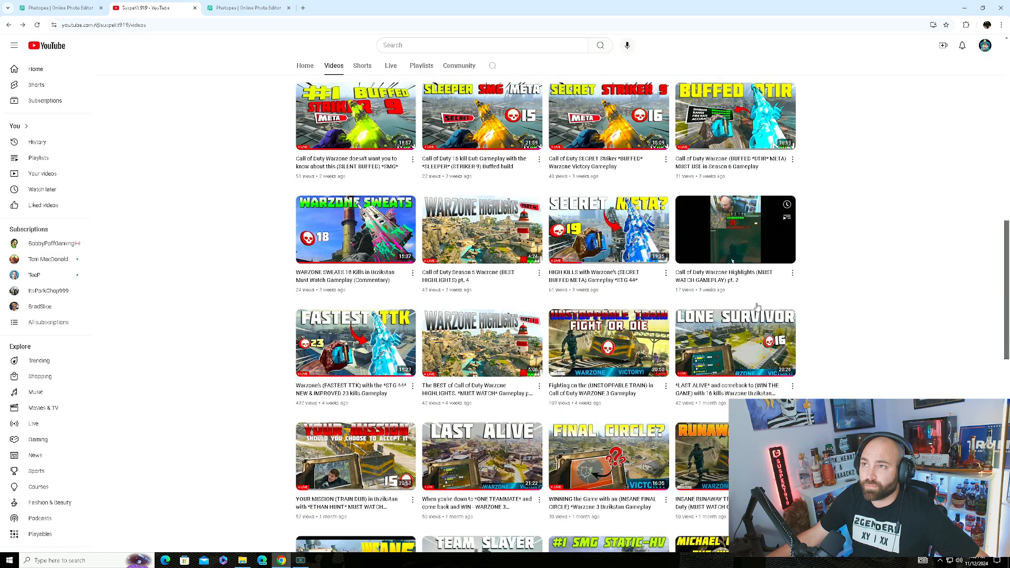
scroll(757, 306, "down", 1)
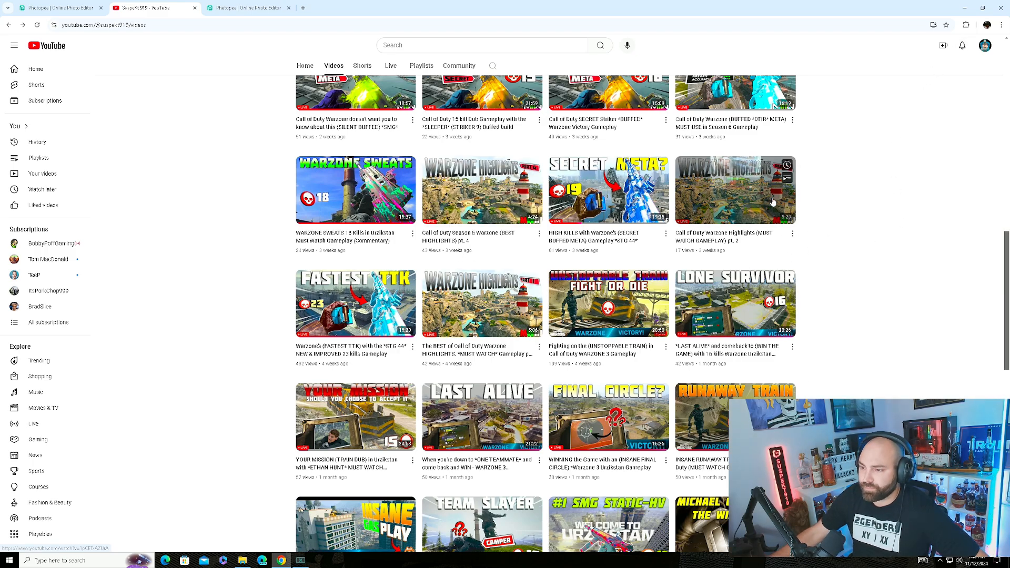
Back in Photopea, select all the title text and colour it near-white blue-violet f8f7fe.
left_click(61, 8)
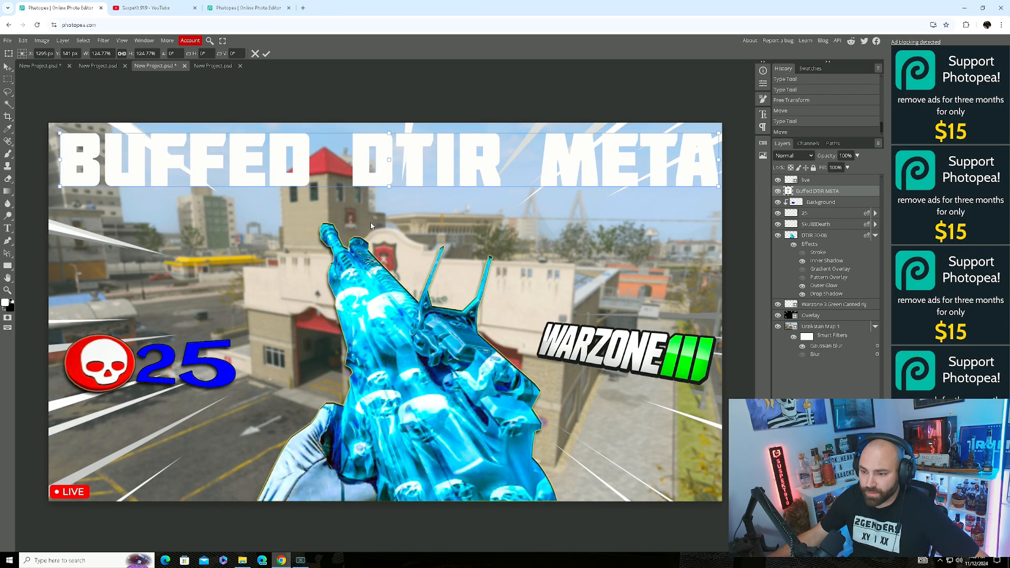
double_click(168, 151)
double_click(168, 150)
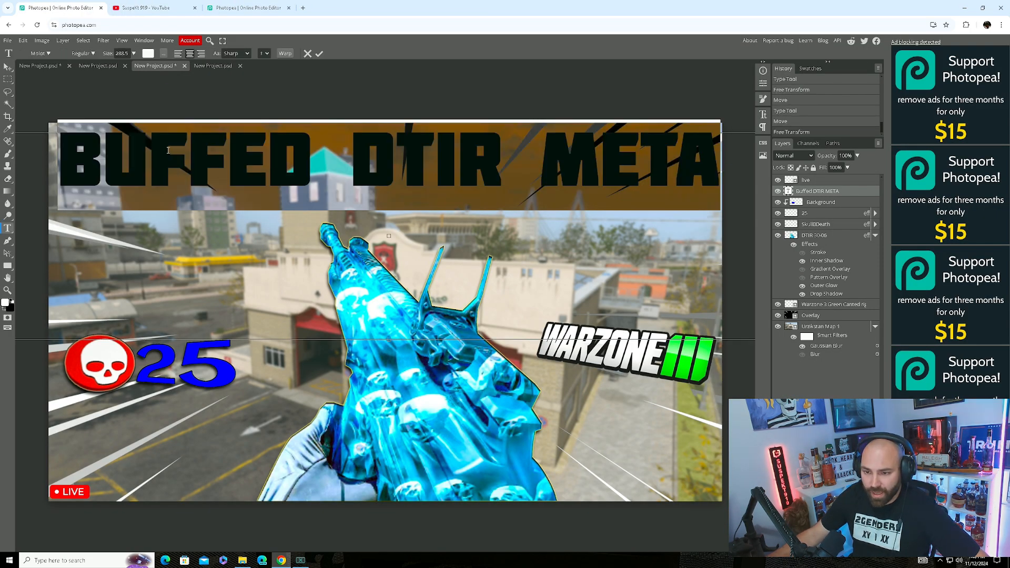
left_click(497, 167)
left_click(693, 178)
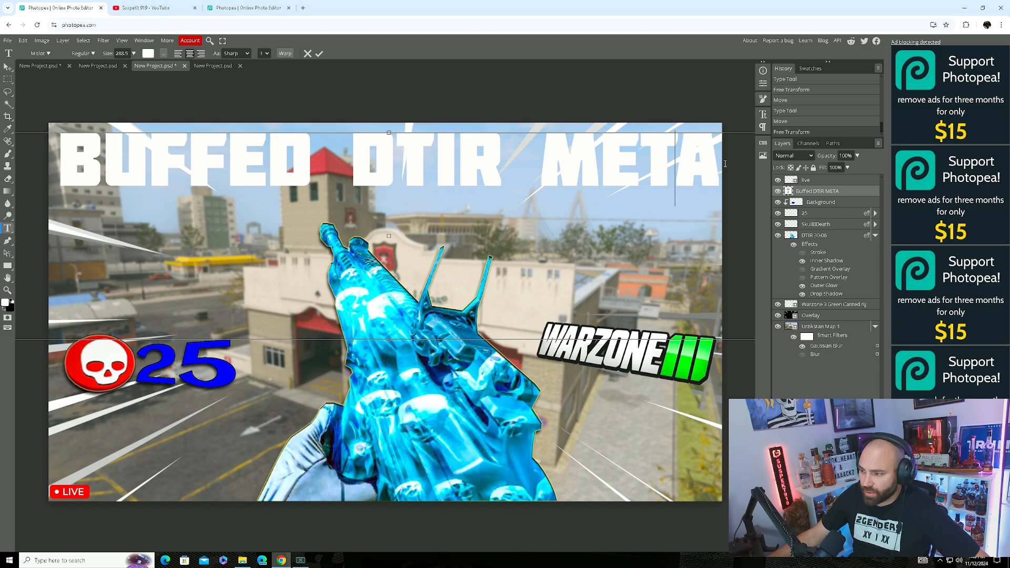
left_click_drag(724, 164, 54, 159)
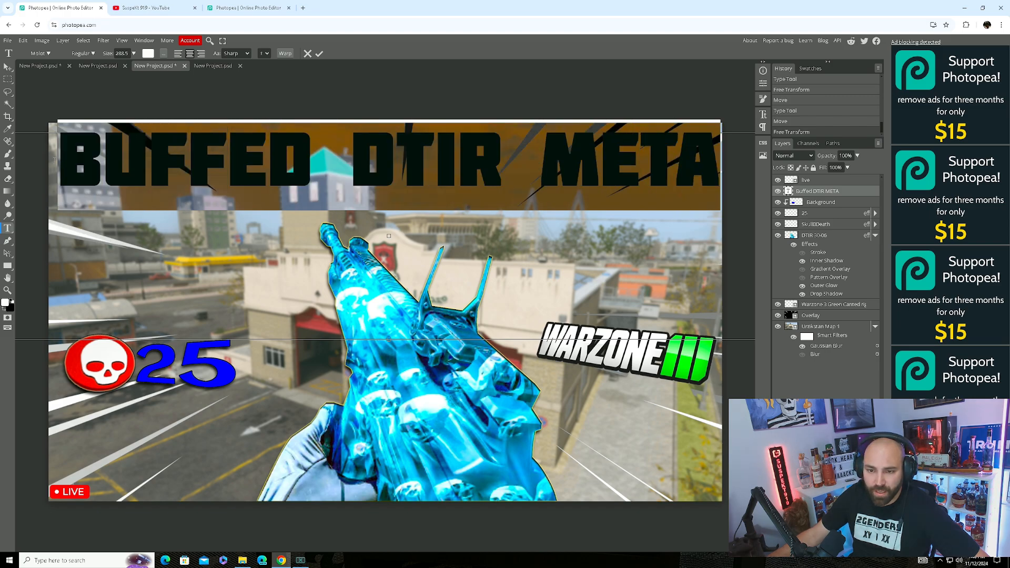
left_click(148, 54)
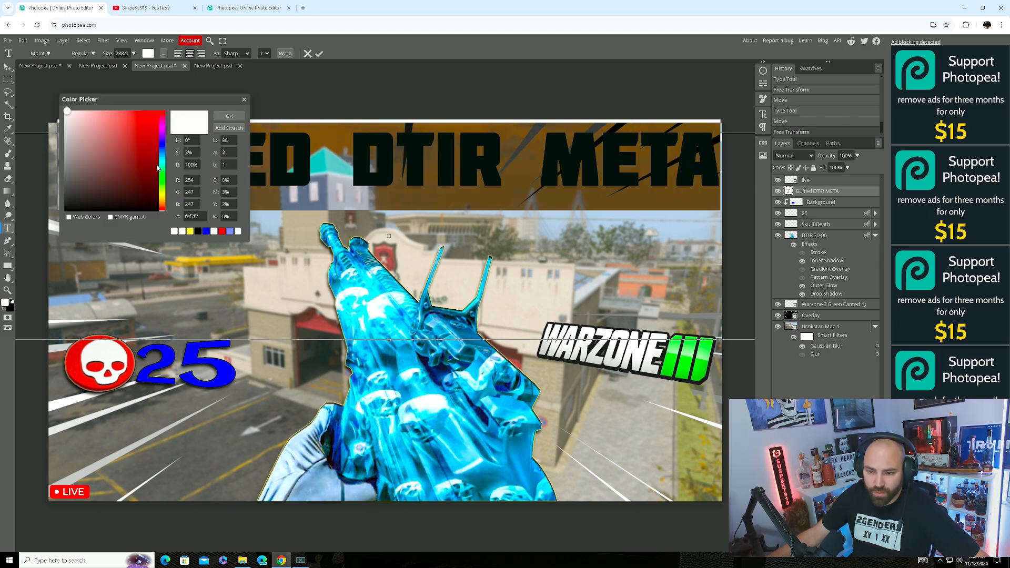
left_click_drag(167, 171, 162, 142)
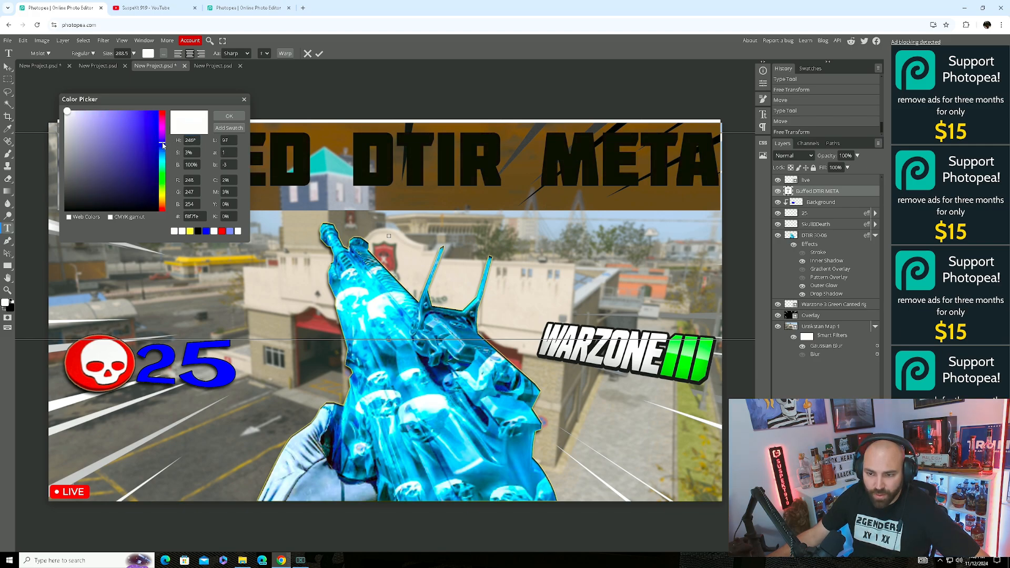
left_click(230, 116)
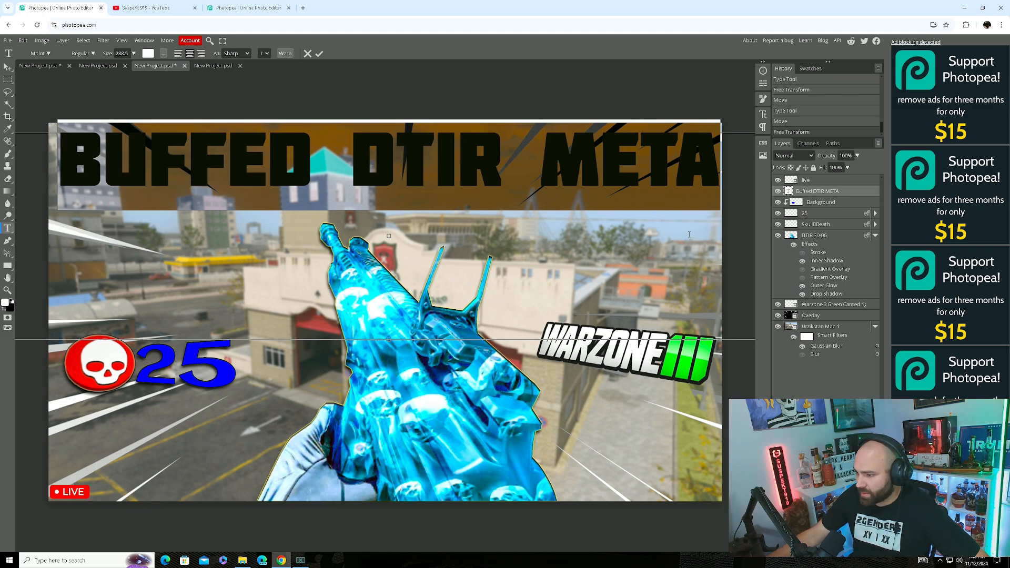
Open Blending Options for the Buffed DTIR META layer and enable Drop Shadow.
left_click(7, 67)
left_click(337, 252)
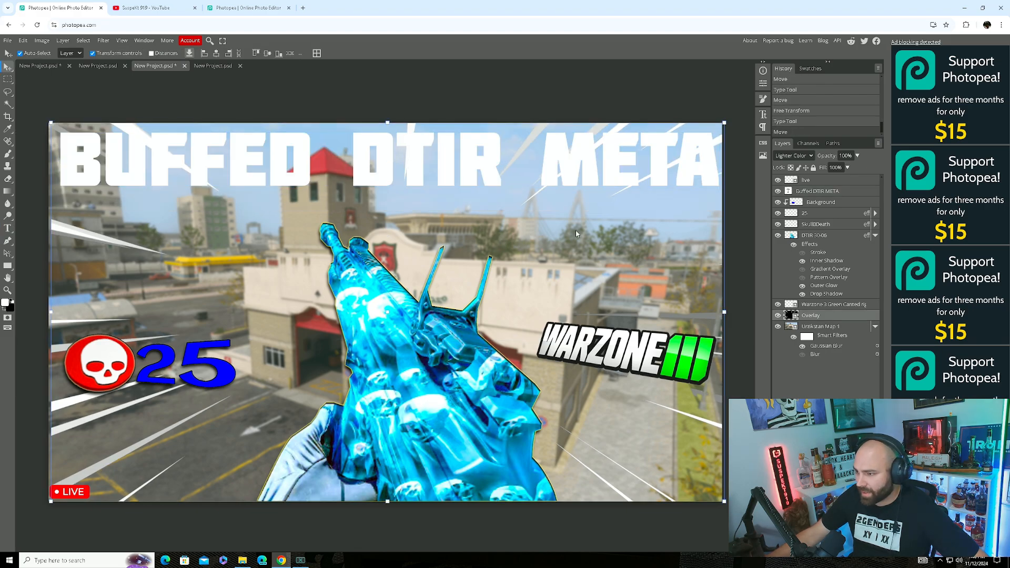
left_click(822, 195)
right_click(820, 194)
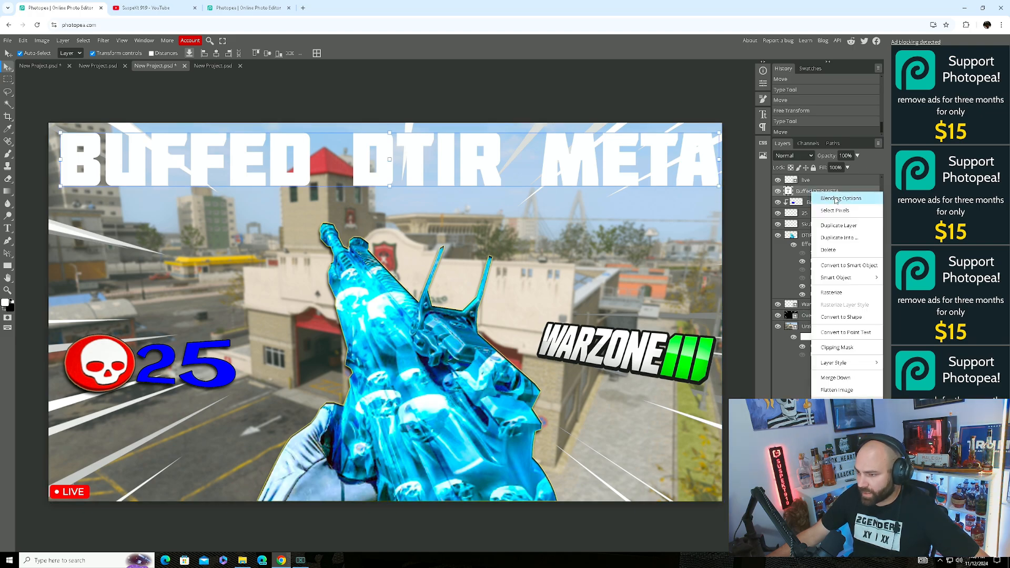
left_click(837, 199)
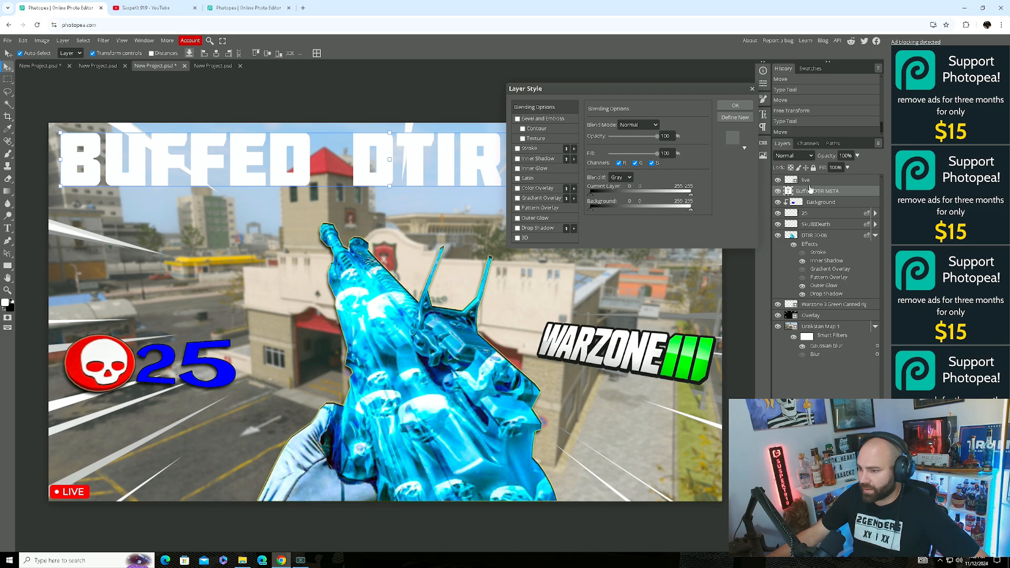
right_click(823, 195)
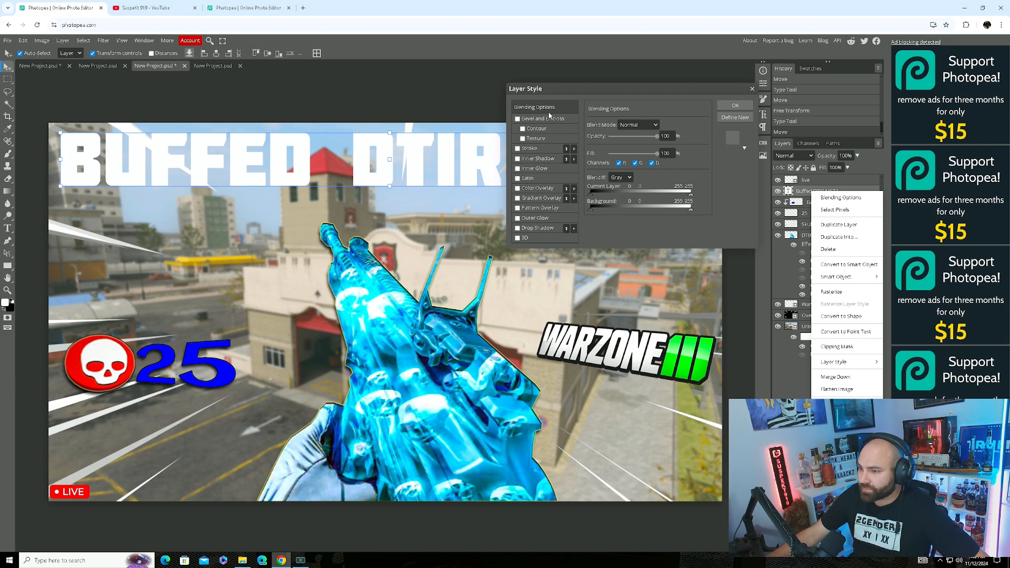
left_click(709, 230)
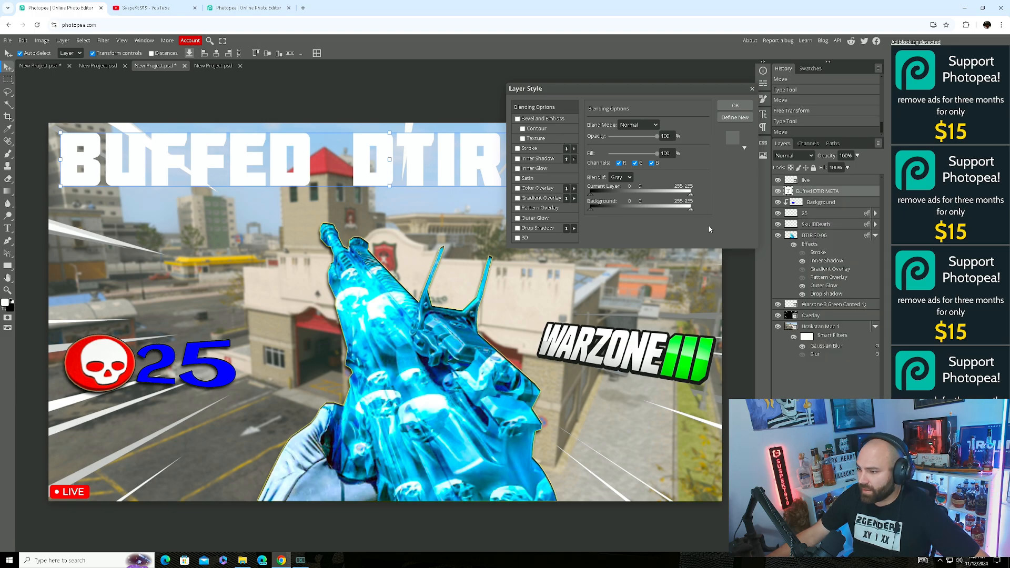
left_click(518, 228)
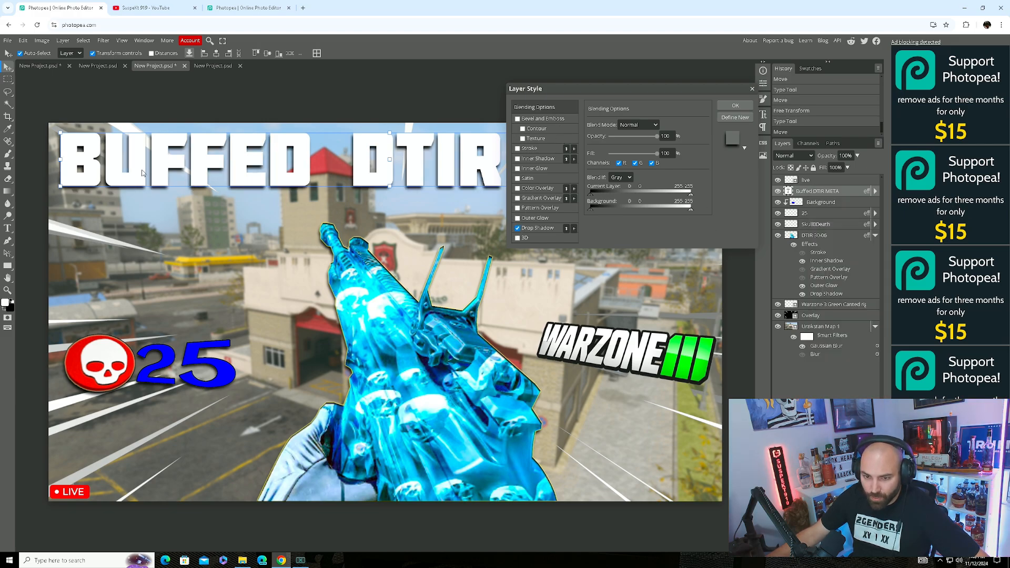
Add a black outer glow to the headline.
left_click(517, 219)
left_click(520, 220)
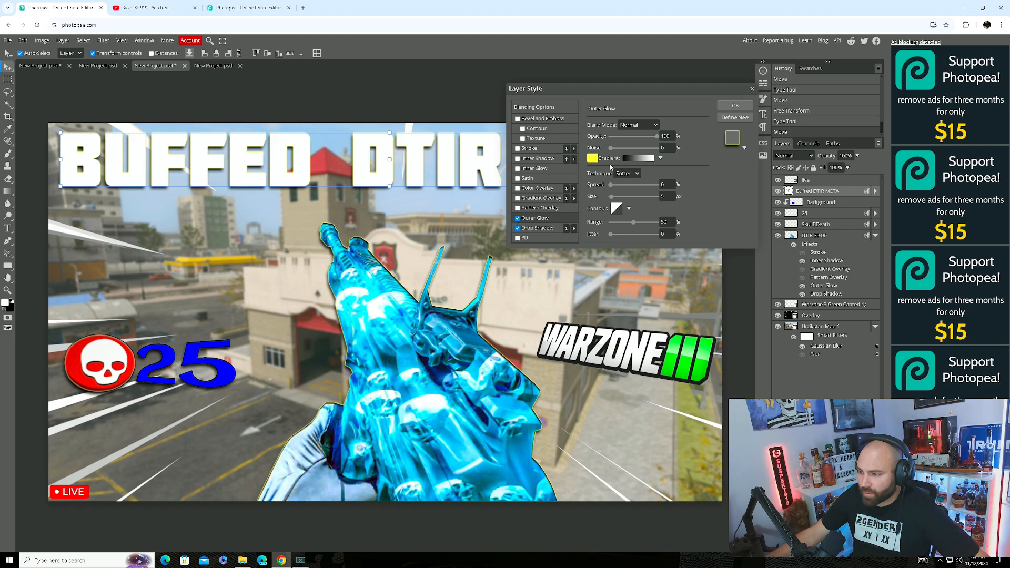
left_click(592, 158)
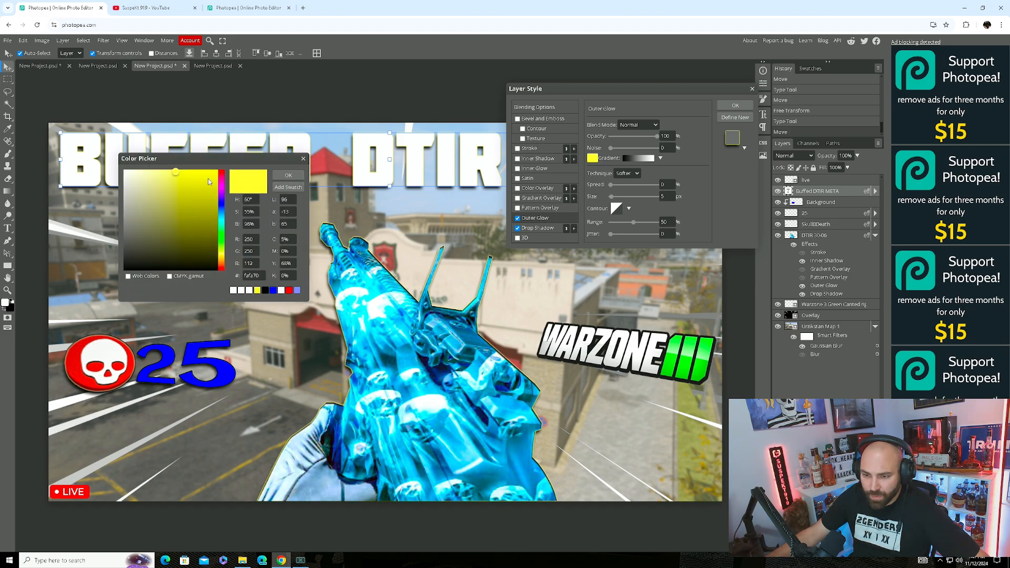
left_click(142, 270)
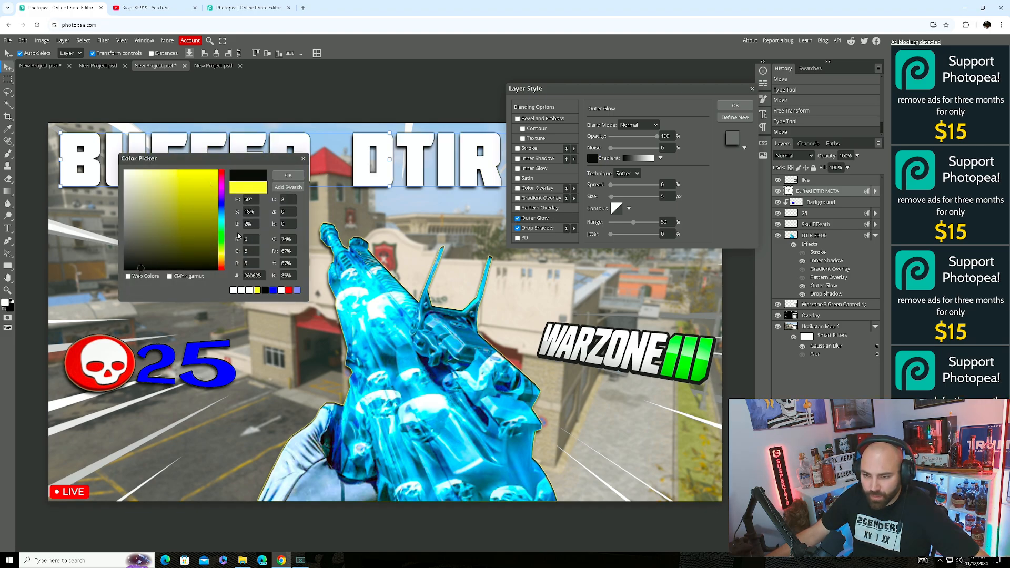
left_click(288, 175)
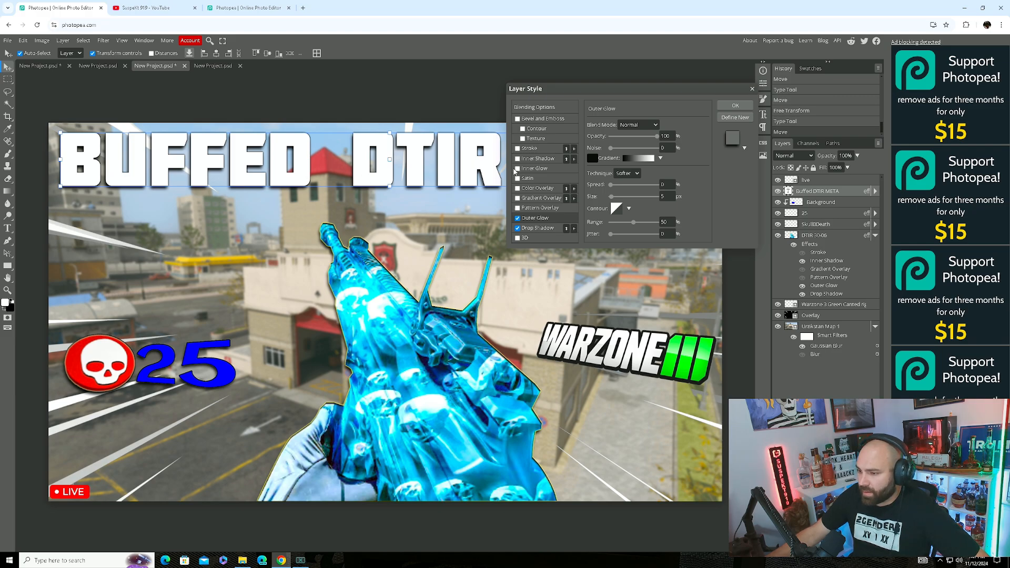
Add a stroke and a red inner glow in Normal mode at 100% opacity.
left_click(518, 148)
left_click(533, 169)
left_click(592, 158)
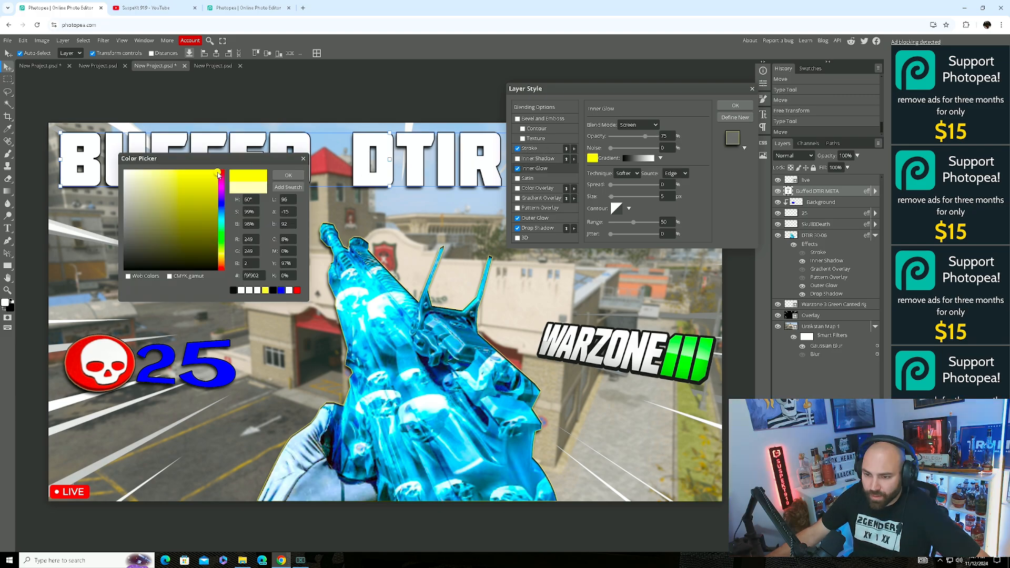
left_click(221, 174)
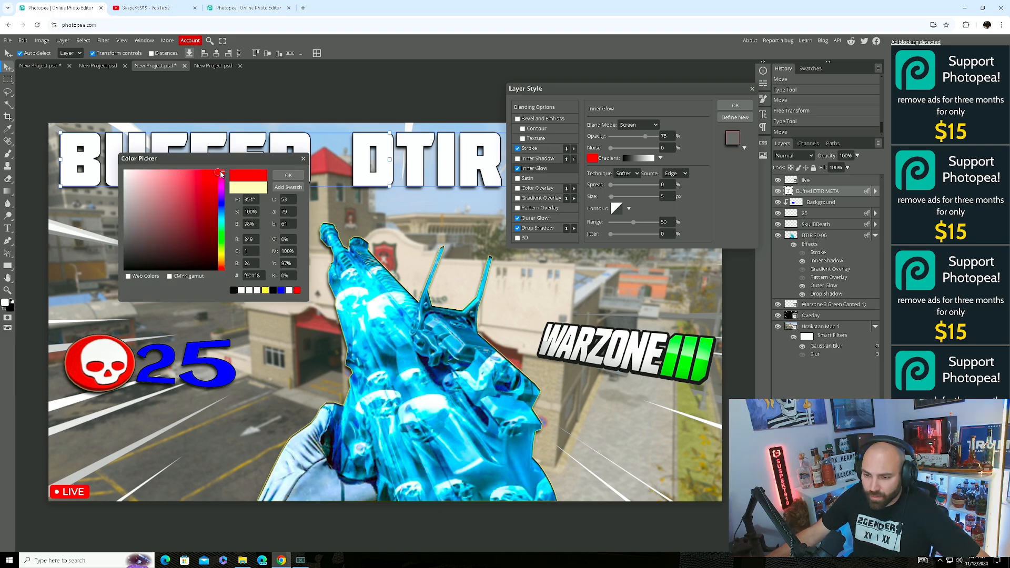
left_click(292, 175)
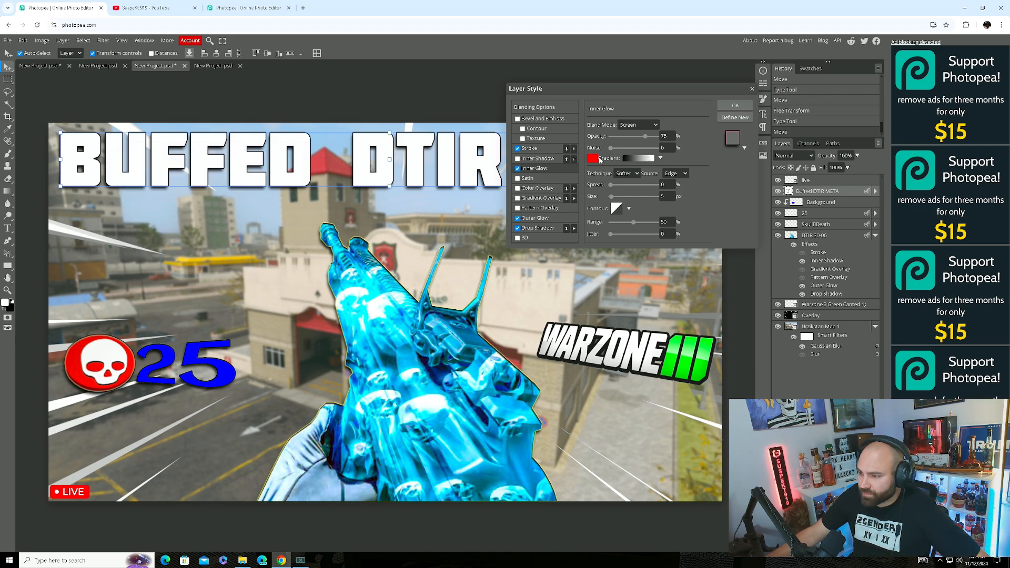
left_click(638, 125)
left_click(629, 135)
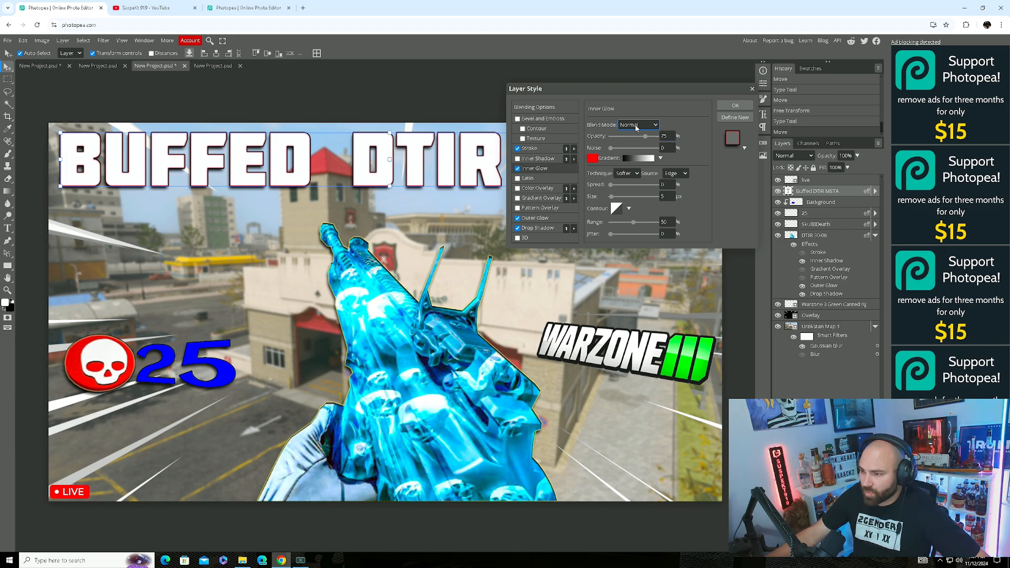
left_click_drag(649, 137, 681, 137)
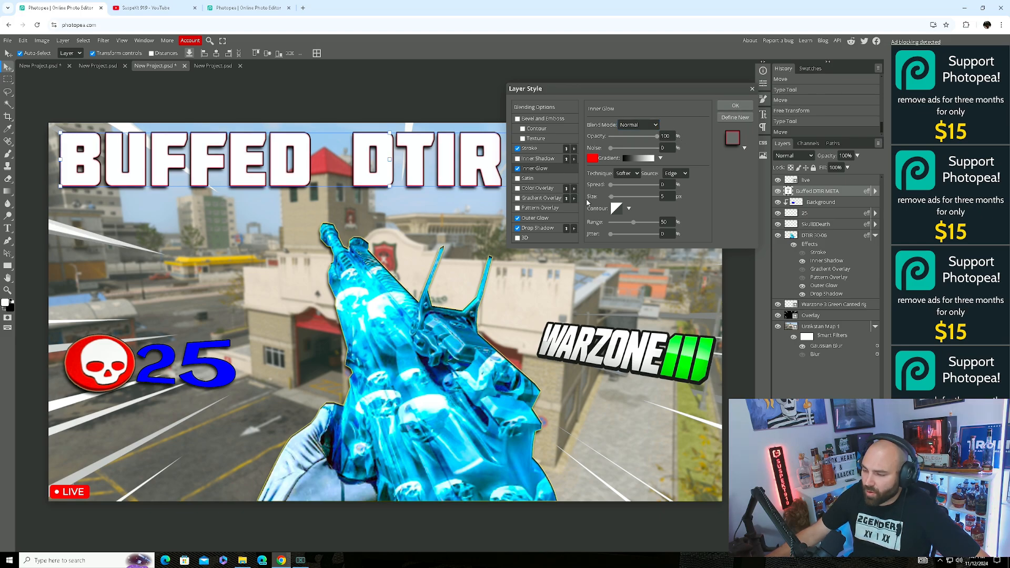
Enable Gradient Overlay on the title and turn Pattern Overlay back off.
left_click(517, 199)
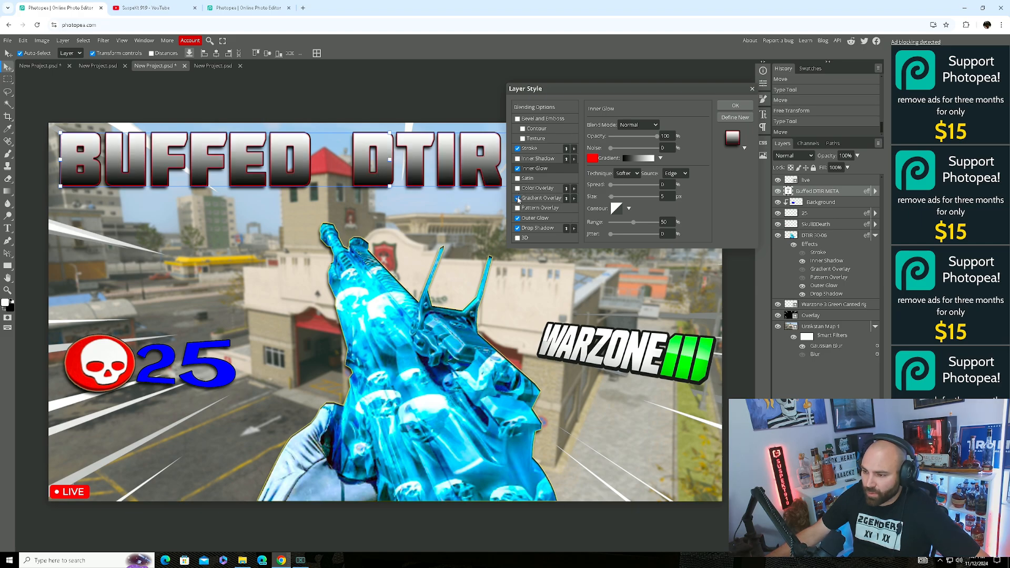
left_click(551, 207)
left_click(547, 201)
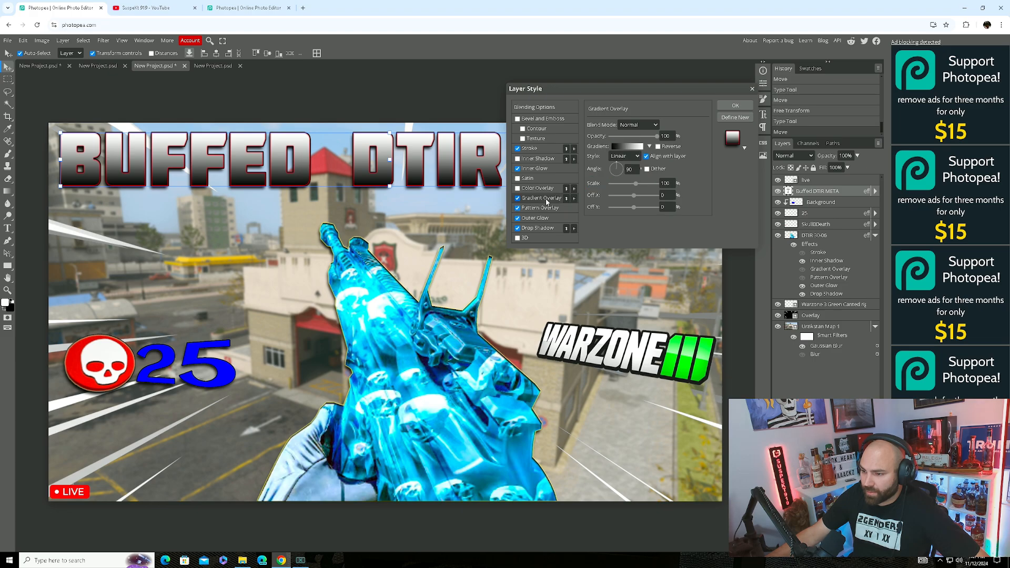
left_click(517, 208)
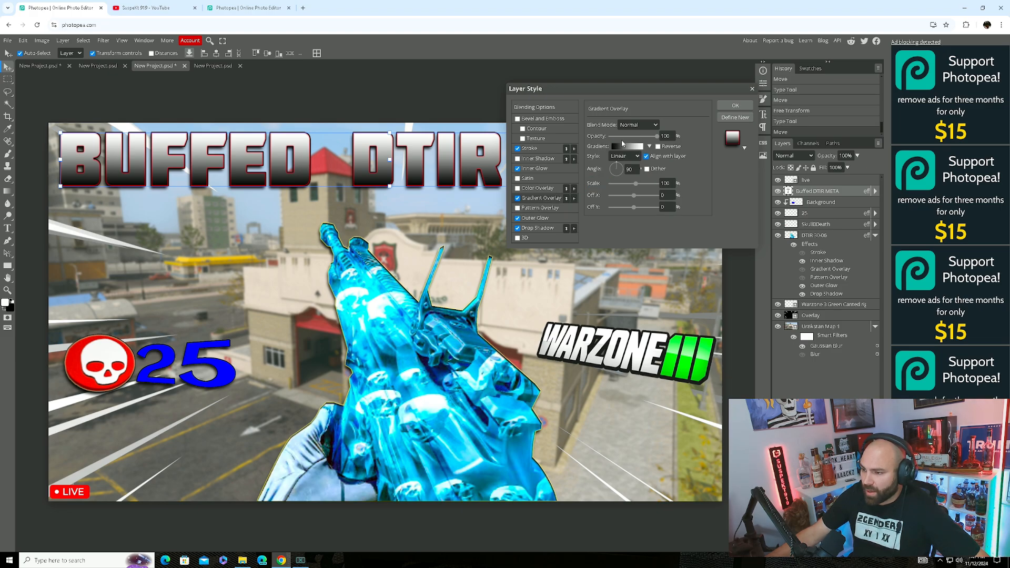
In the Gradient Editor, set the left colour stop to bright green.
left_click(621, 146)
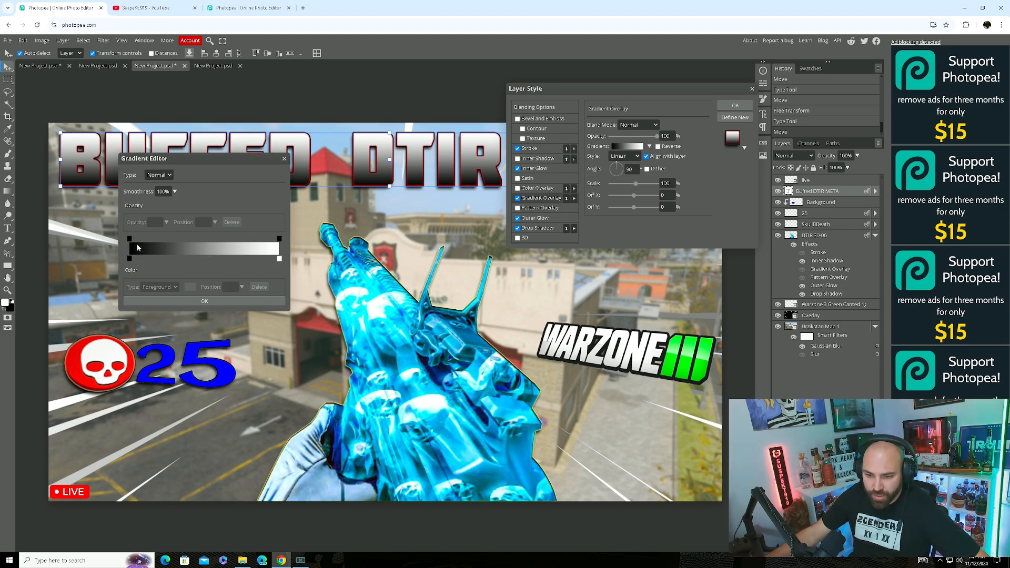
left_click_drag(179, 157, 232, 162)
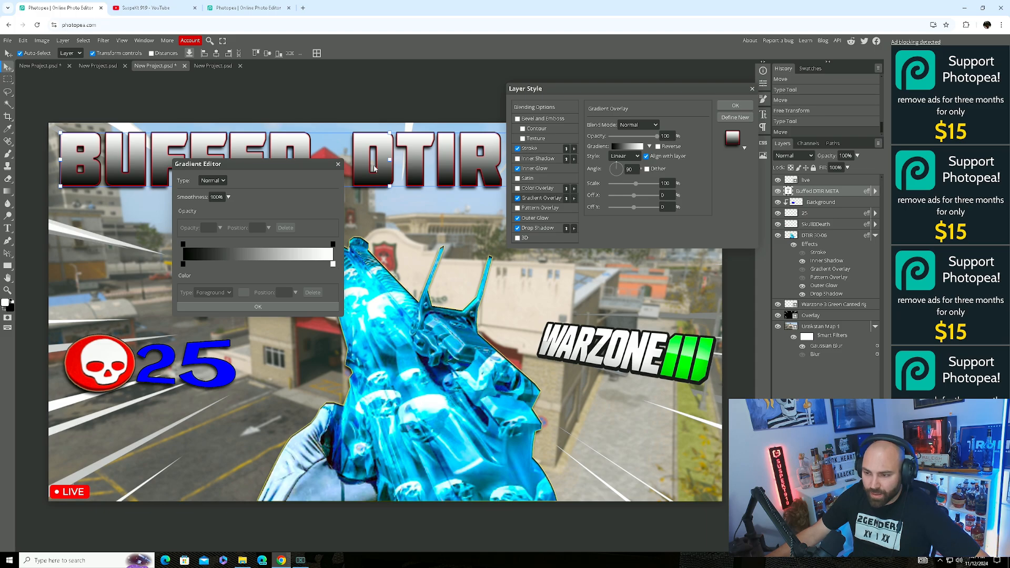
left_click(183, 264)
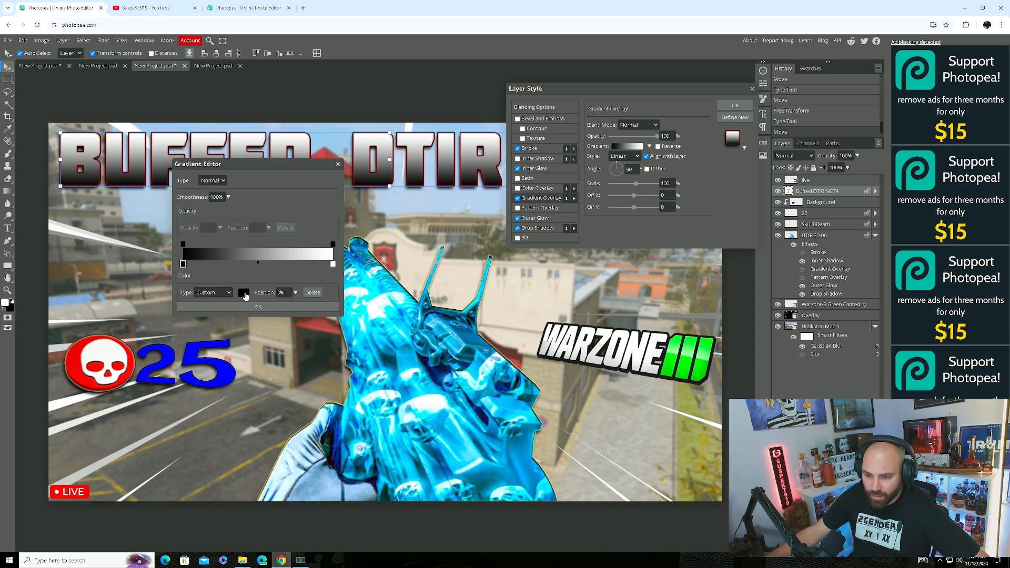
left_click(244, 293)
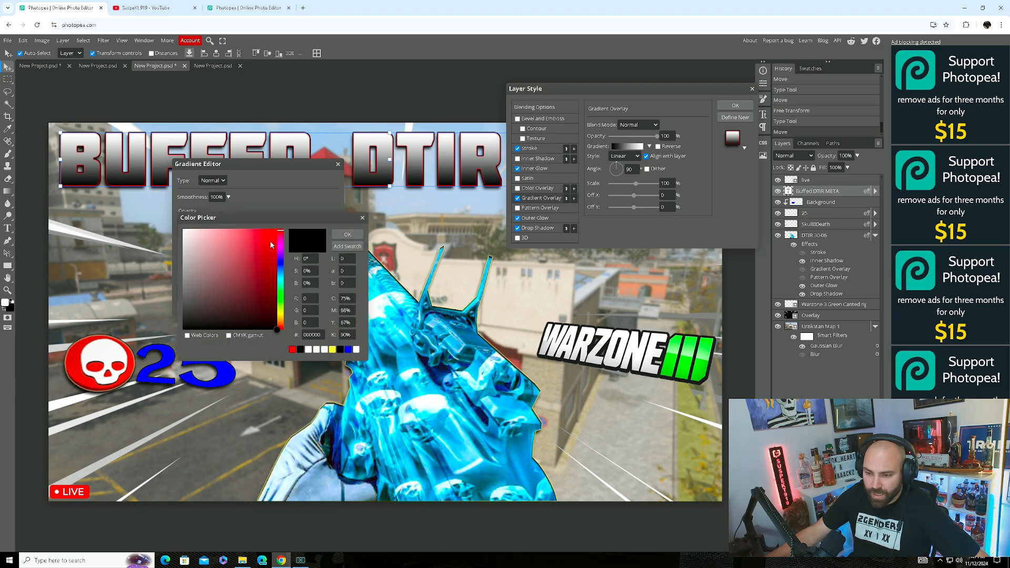
left_click(281, 293)
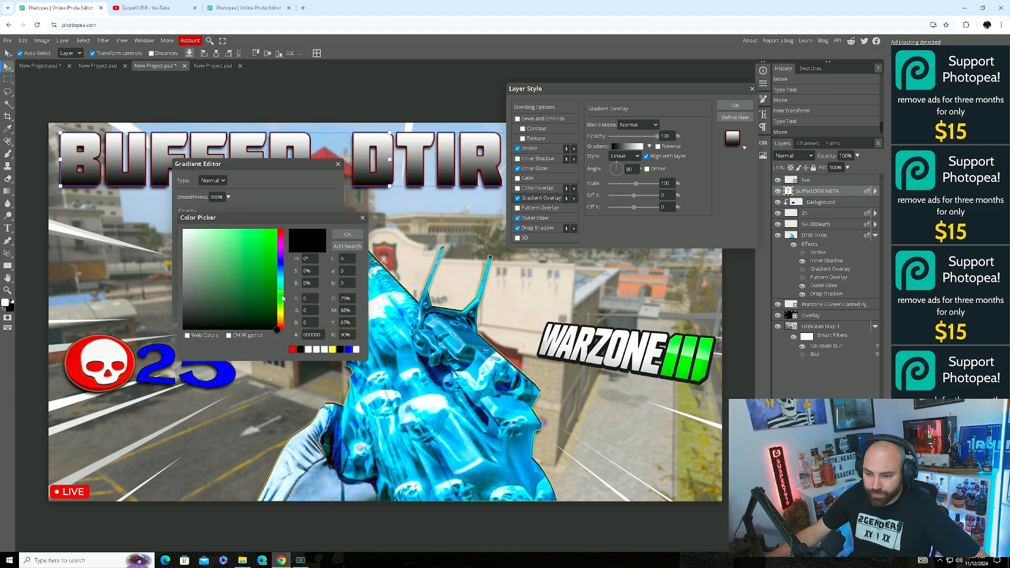
left_click(274, 235)
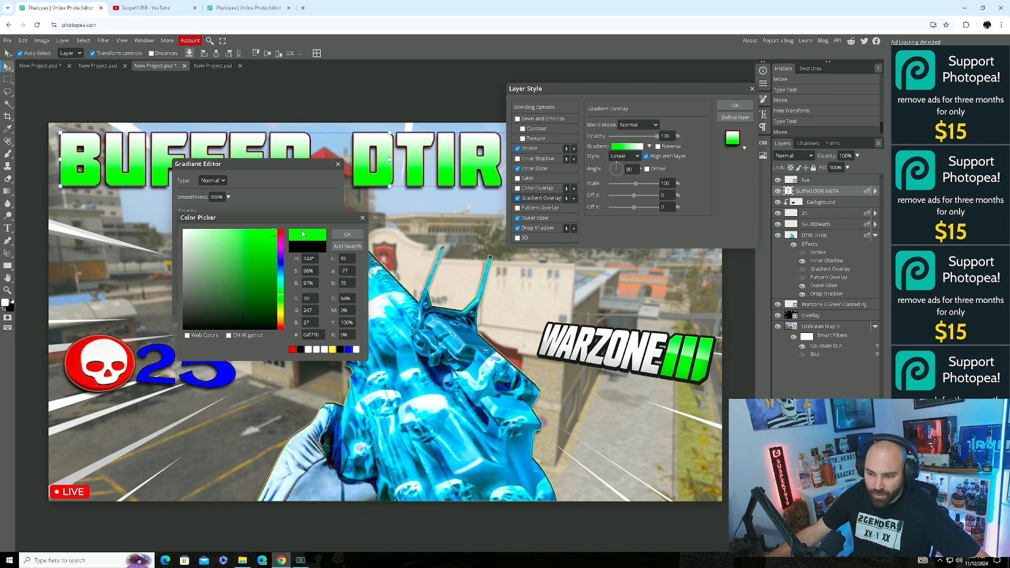
left_click(347, 235)
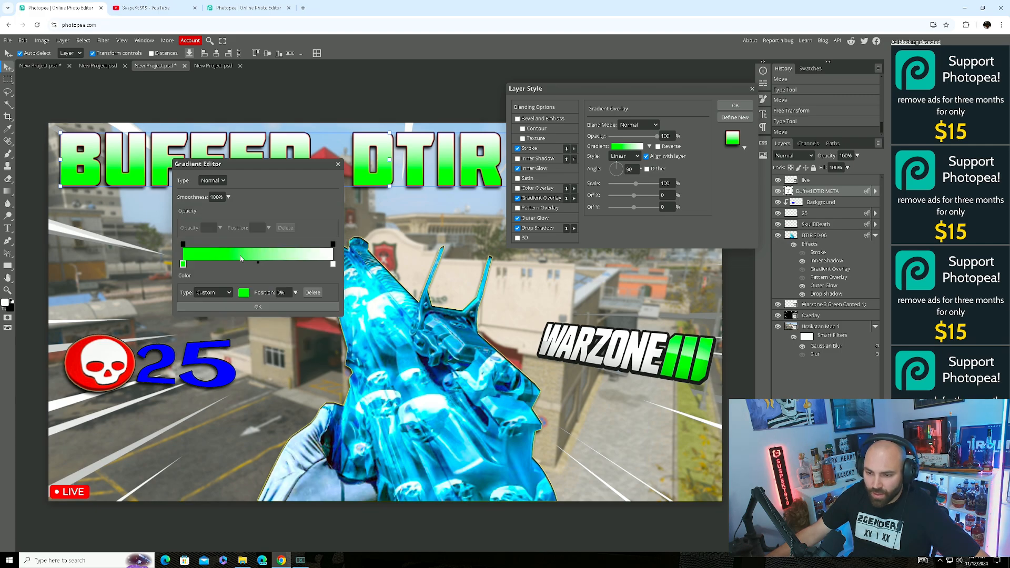
Set the gradient's right colour stop to purple.
left_click(332, 264)
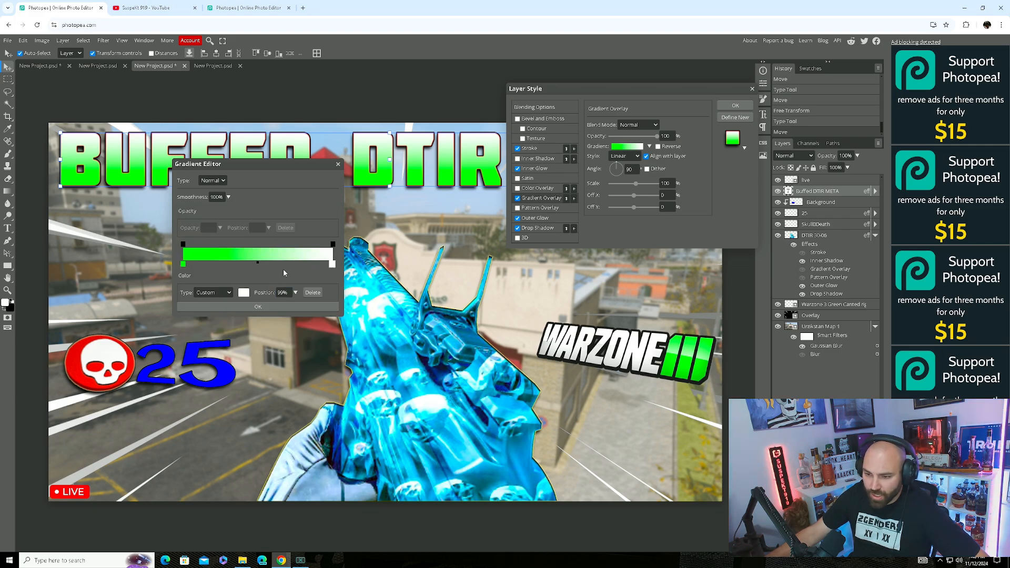
left_click(243, 293)
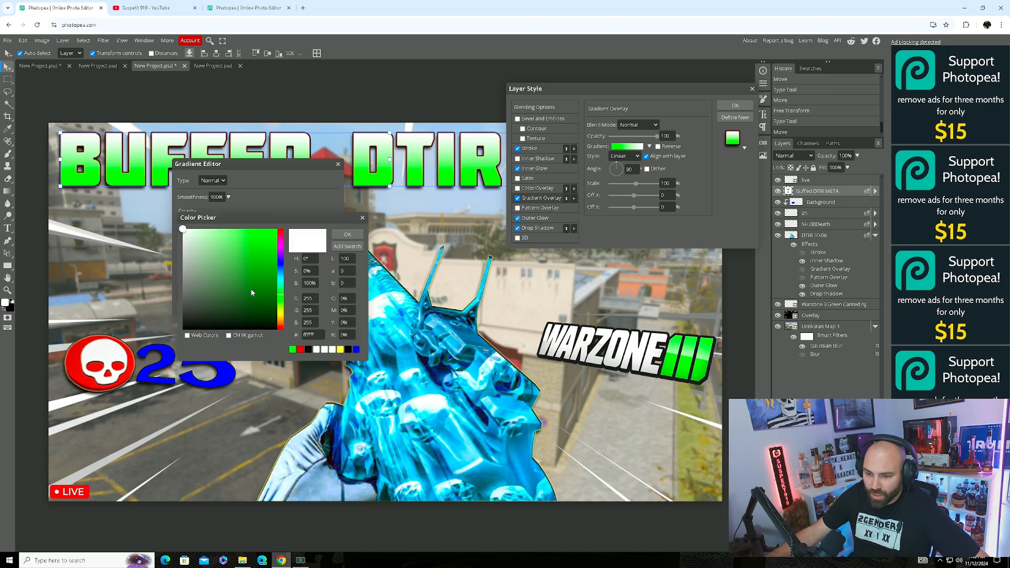
left_click(281, 253)
left_click(269, 236)
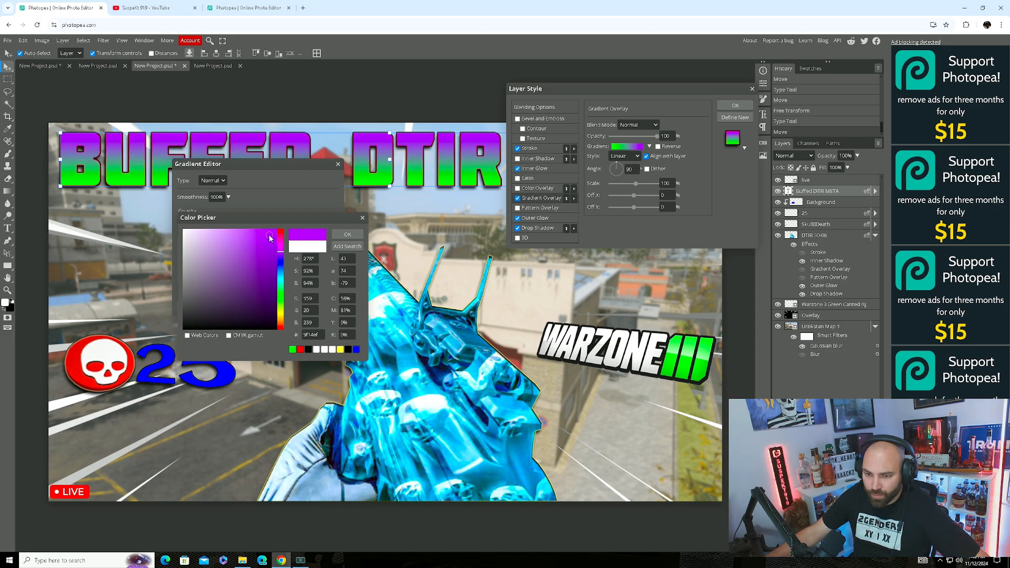
left_click(348, 235)
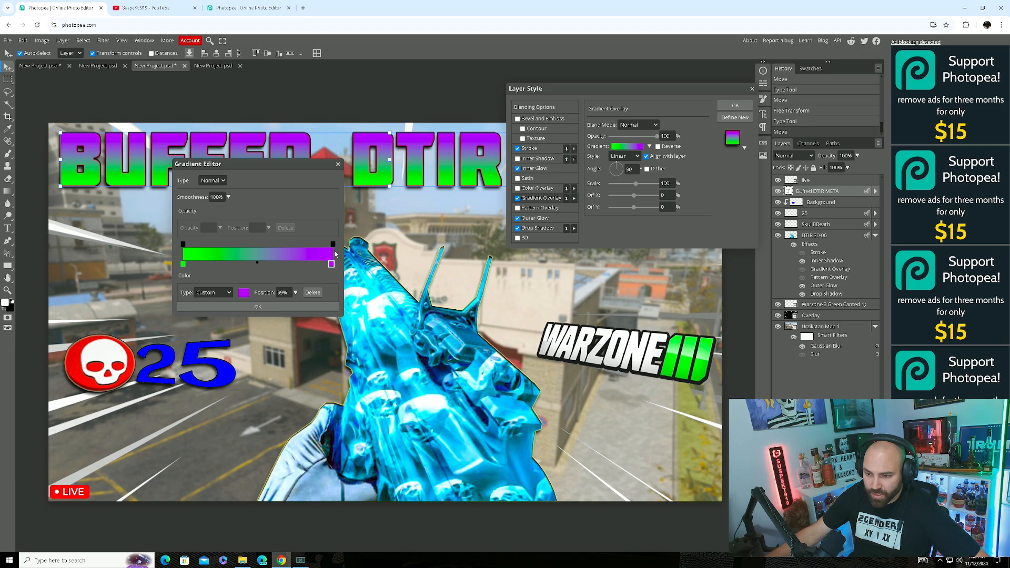
Shift the green-purple blend midpoint toward the purple end and confirm the gradient.
left_click(257, 263)
mouse_move(257, 263)
left_mouse_down()
mouse_move(233, 266)
mouse_move(280, 257)
mouse_move(258, 259)
left_mouse_up()
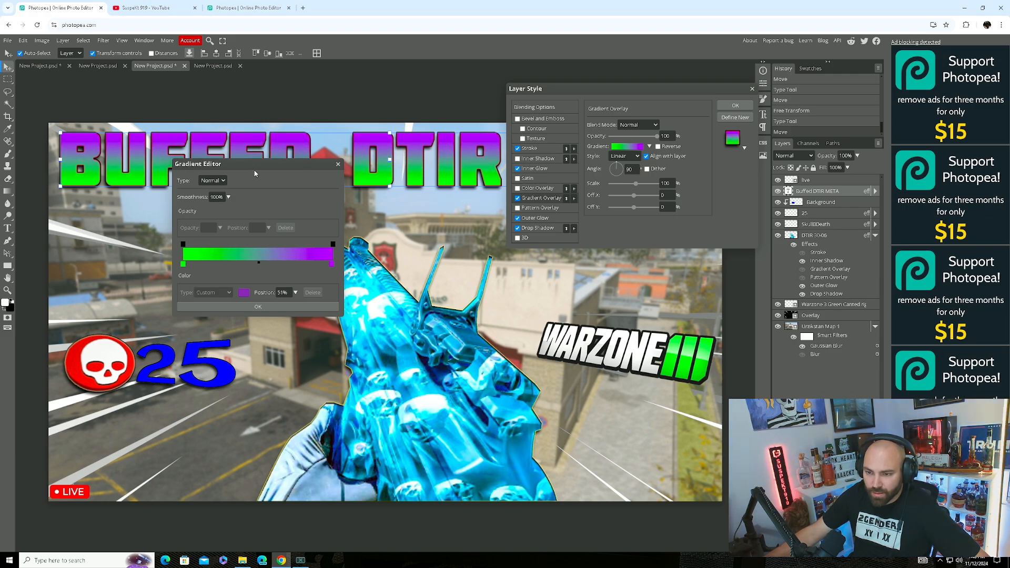
left_click_drag(254, 166, 292, 248)
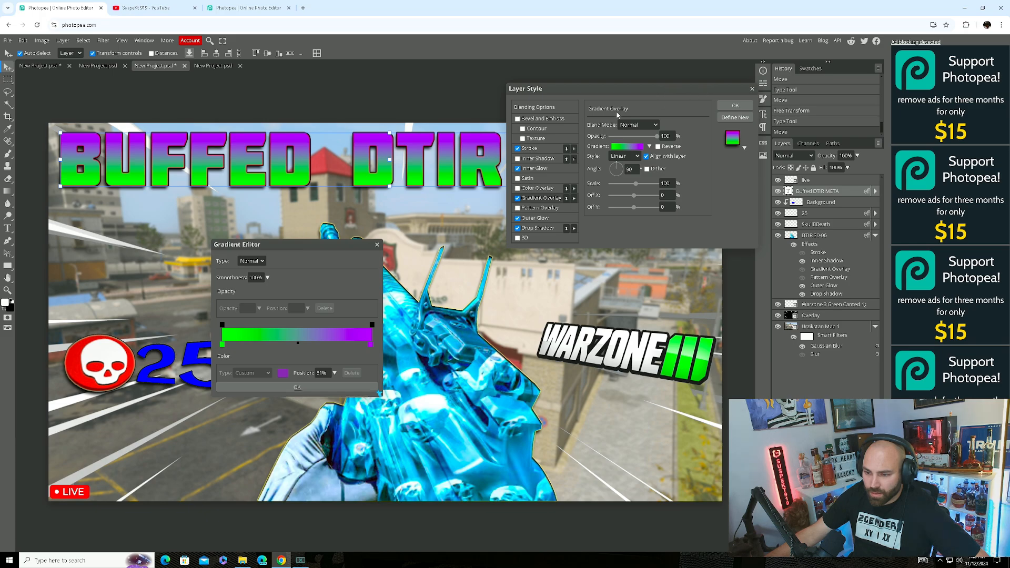
mouse_move(300, 342)
left_mouse_down()
mouse_move(328, 347)
mouse_move(315, 349)
left_mouse_up()
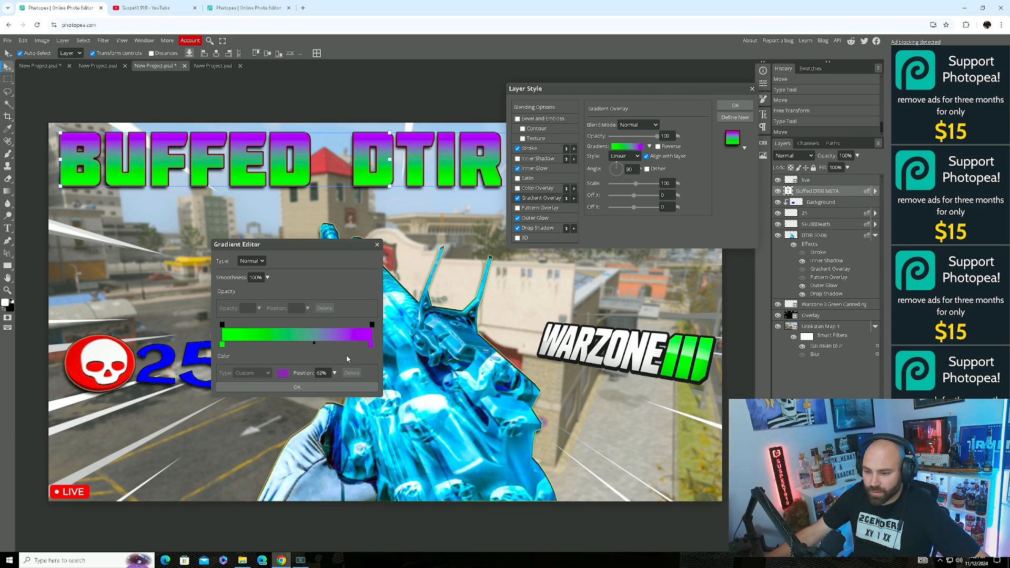
left_click(316, 388)
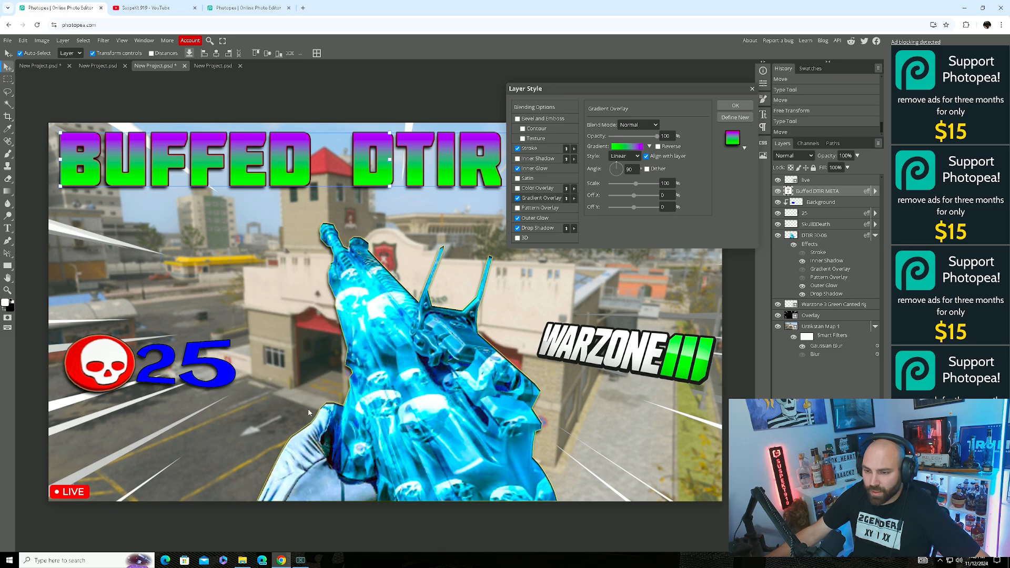
Apply the title's layer style, then replace the space before META with a line break.
left_click(735, 105)
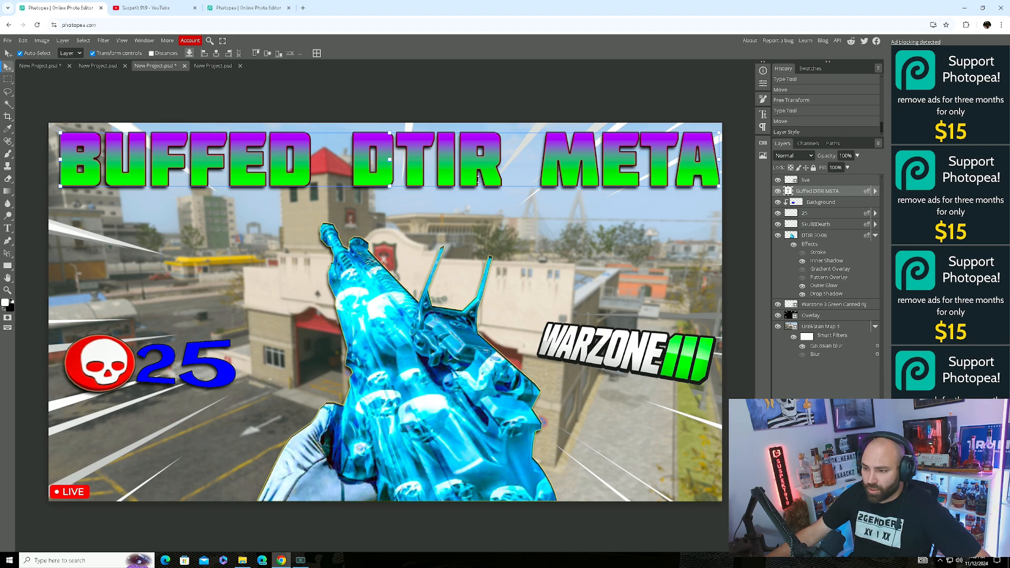
left_click_drag(561, 157, 556, 158)
double_click(556, 159)
left_click(516, 162)
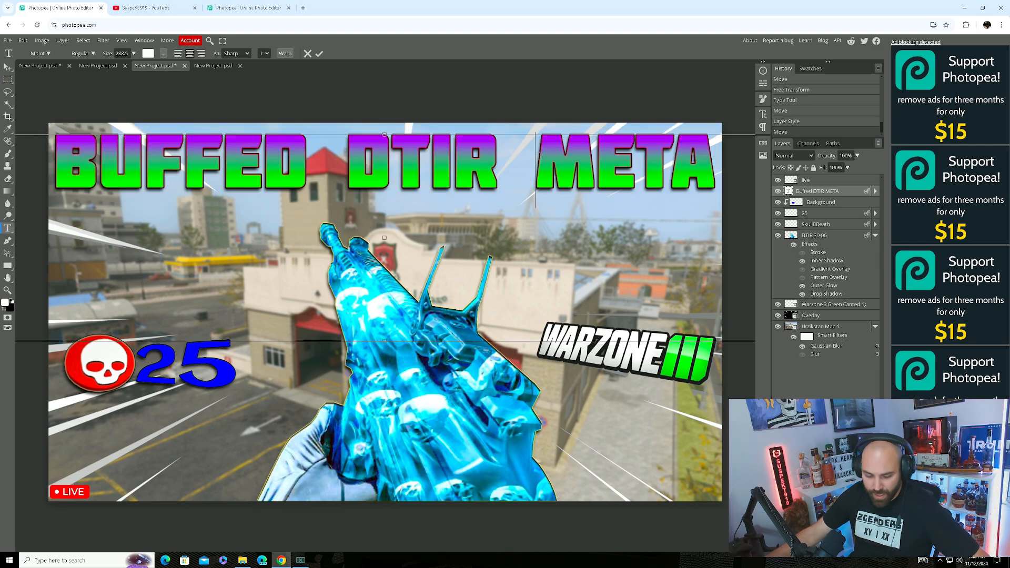
key("BackSpace")
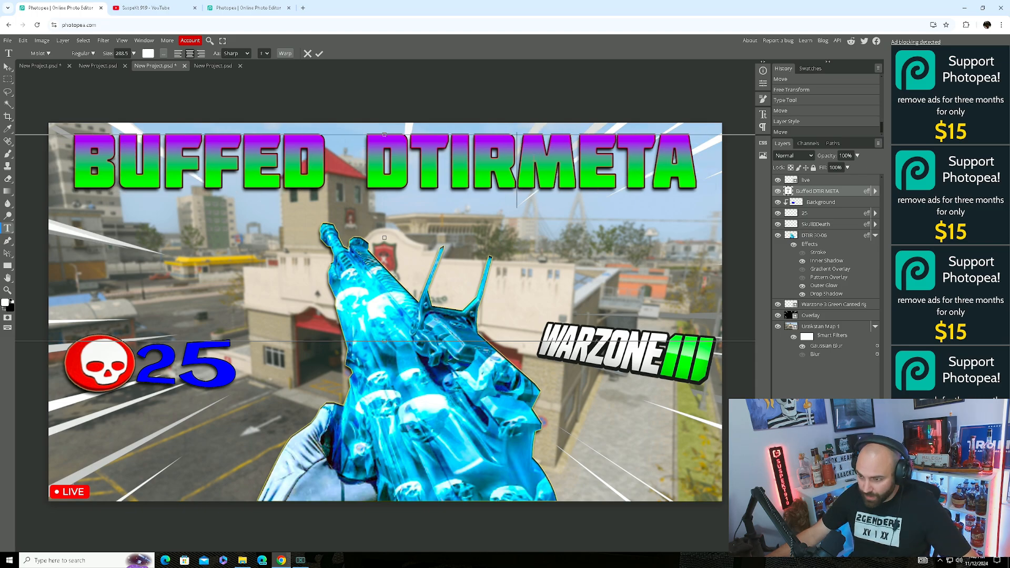
key("Return")
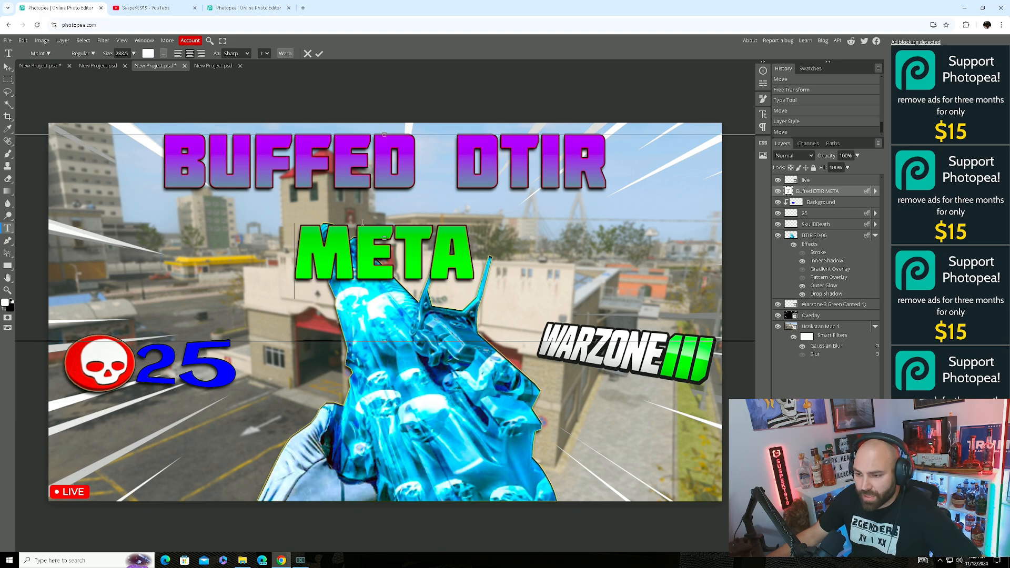
Select all of the title text and bring up its Character settings.
left_click_drag(470, 257, 166, 152)
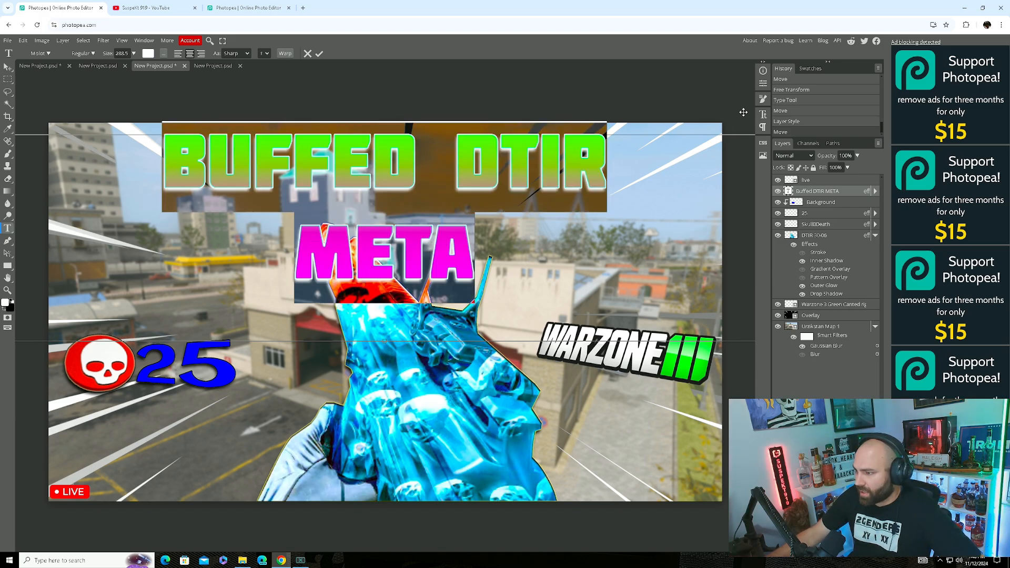
left_click(764, 85)
left_click(763, 86)
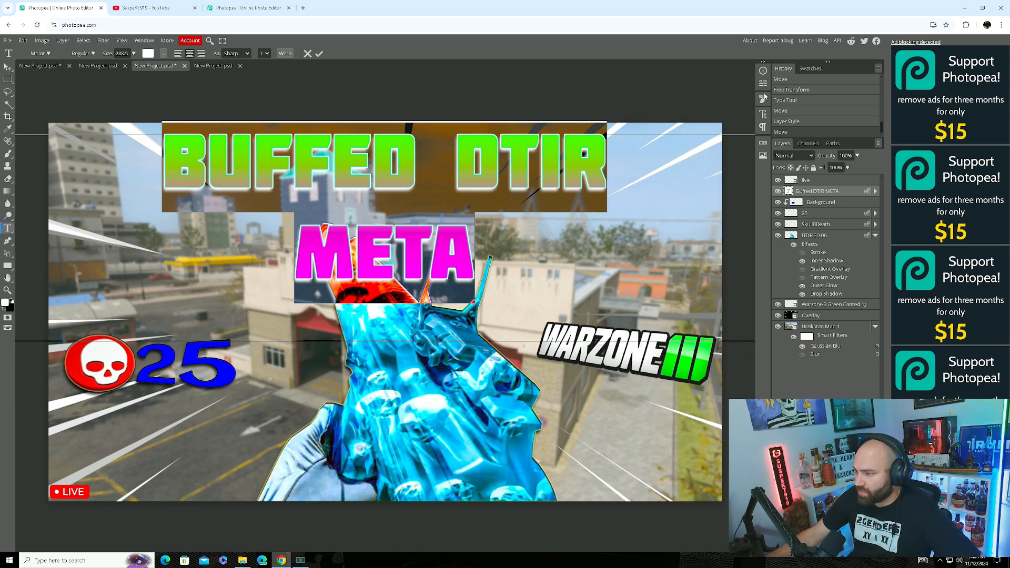
left_click(764, 116)
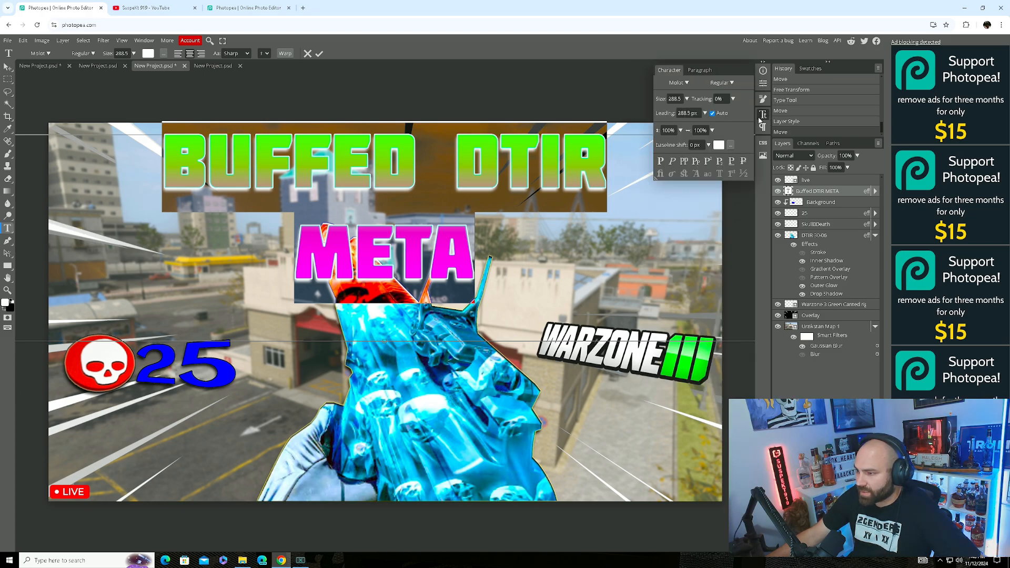
Set the title's horizontal scale to 116% and its leading to 225 px, then commit the edit.
left_click(710, 131)
left_click_drag(696, 142, 714, 130)
left_click(705, 113)
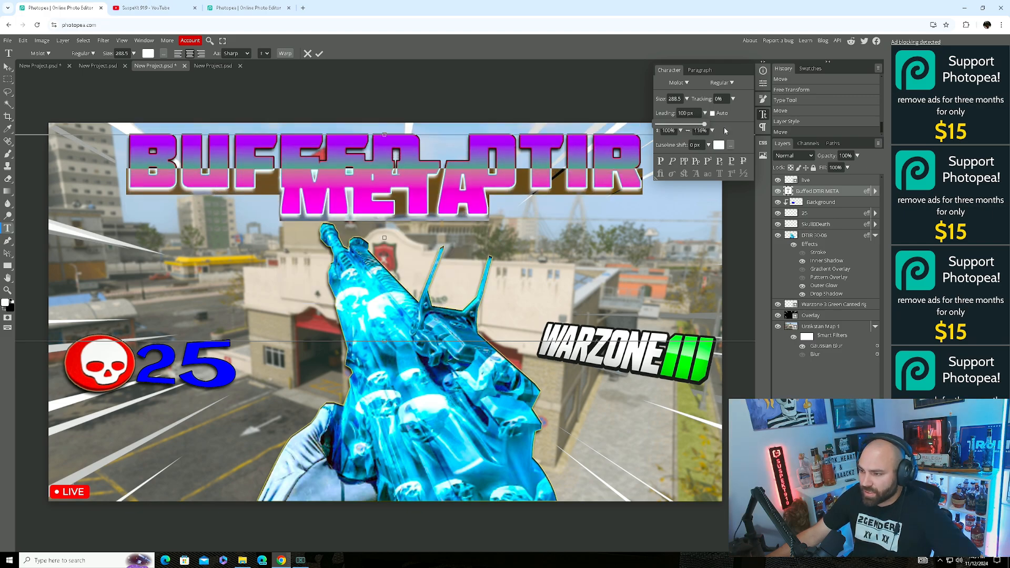
left_click(684, 112)
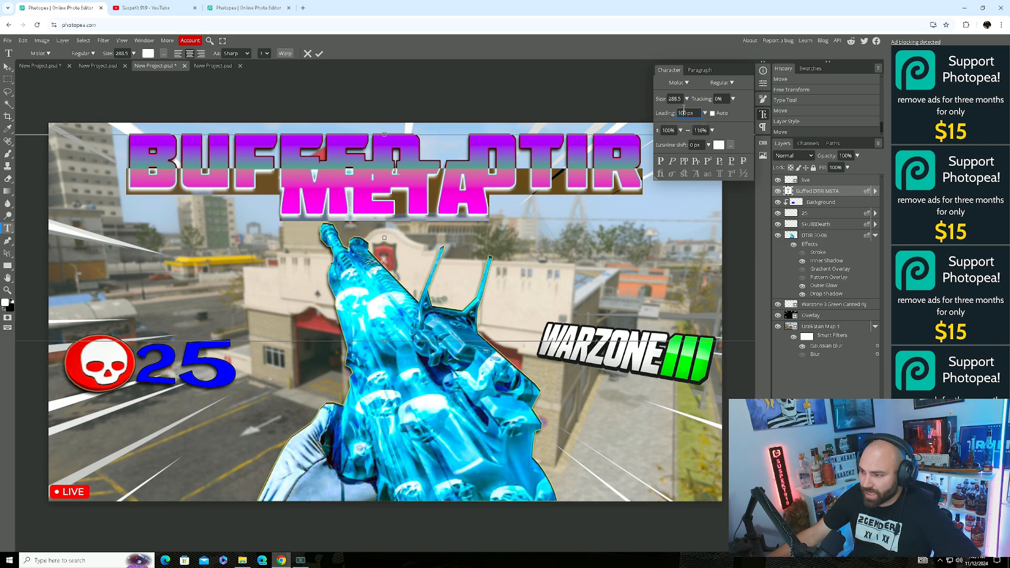
key("Up")
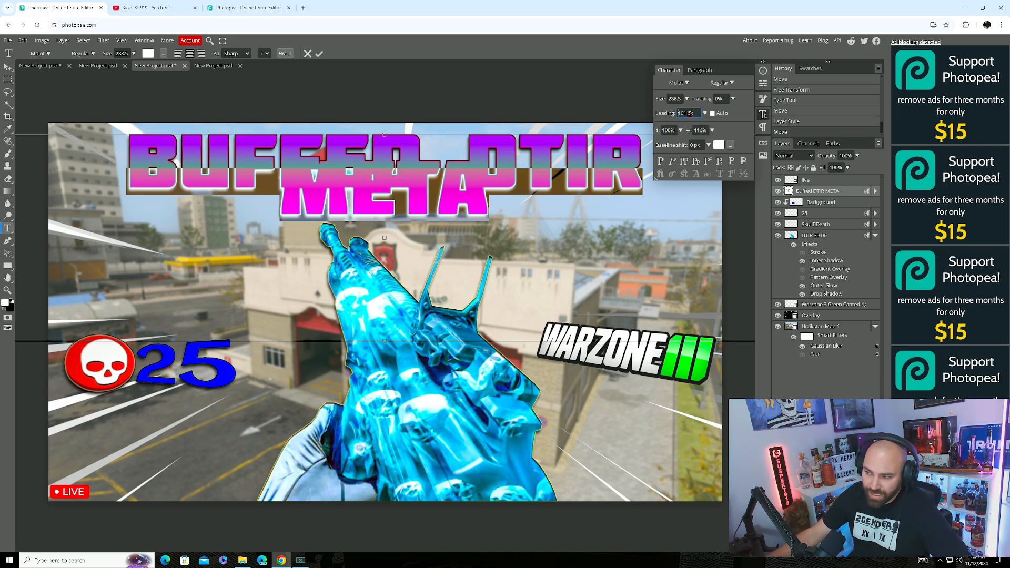
key("Up")
key("Up")
key("Up")
key("Up")
key("Up")
key("Up")
key("Up")
key("Up")
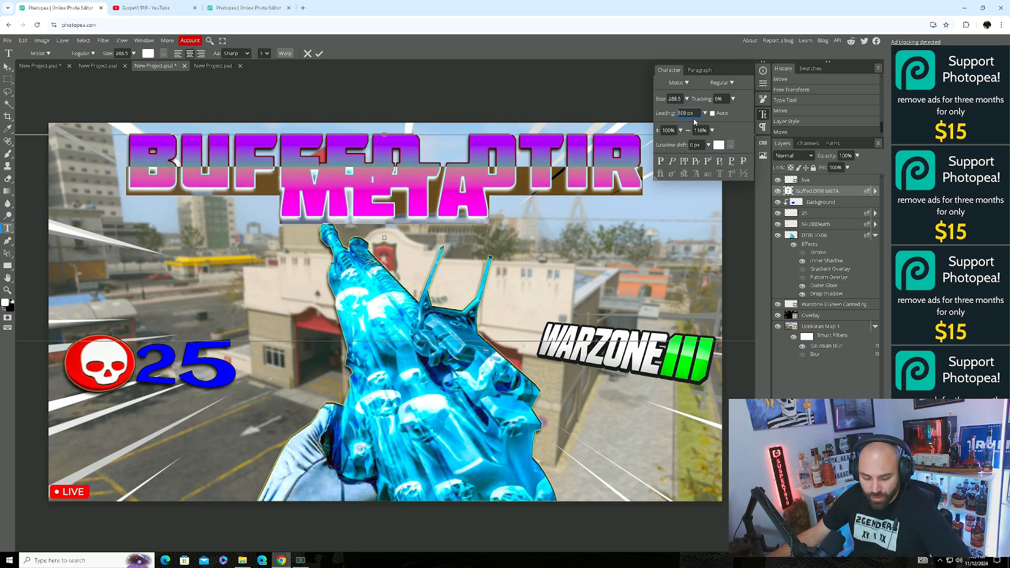
key("Up")
key("Up")
key("Up")
key("Up")
key("Up")
key("Up")
key("Up")
key("Up")
key("Up")
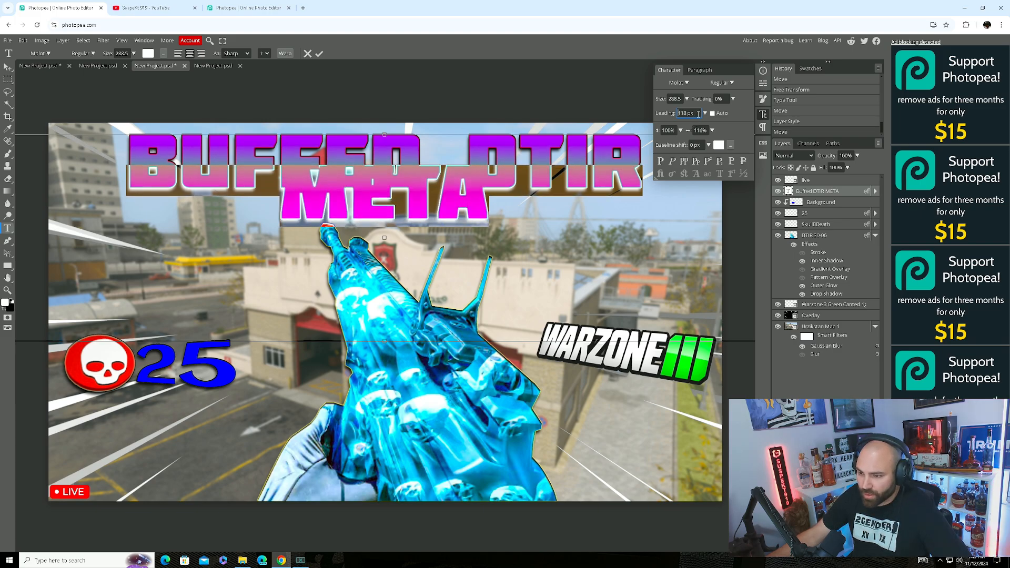
key("Up")
key("Up")
key("Up")
key("Up")
key("Up")
key("Up")
key("Up")
key("Up")
key("Up")
key("Up")
key("Up")
key("Up")
key("Up")
key("Up")
key("Up")
key("Up")
key("Up")
key("Up")
key("Up")
key("Up")
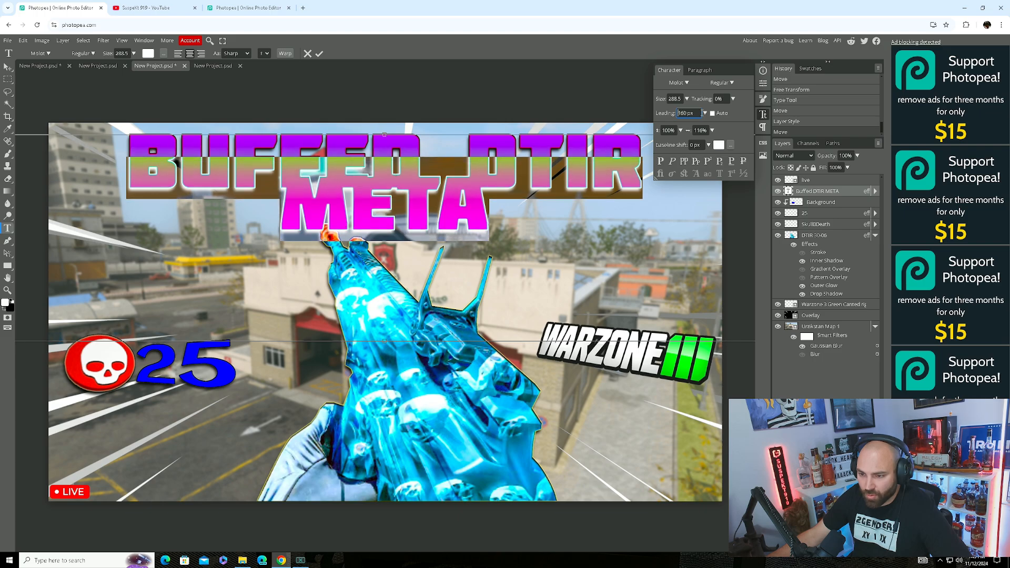
key("Up")
key("Up")
key("Up")
key("Up")
key("Up")
key("Up")
key("Up")
key("Up")
key("Up")
key("Up")
key("Up")
key("Up")
key("Up")
key("Up")
key("Up")
key("Up")
key("Up")
key("Up")
key("Up")
key("Up")
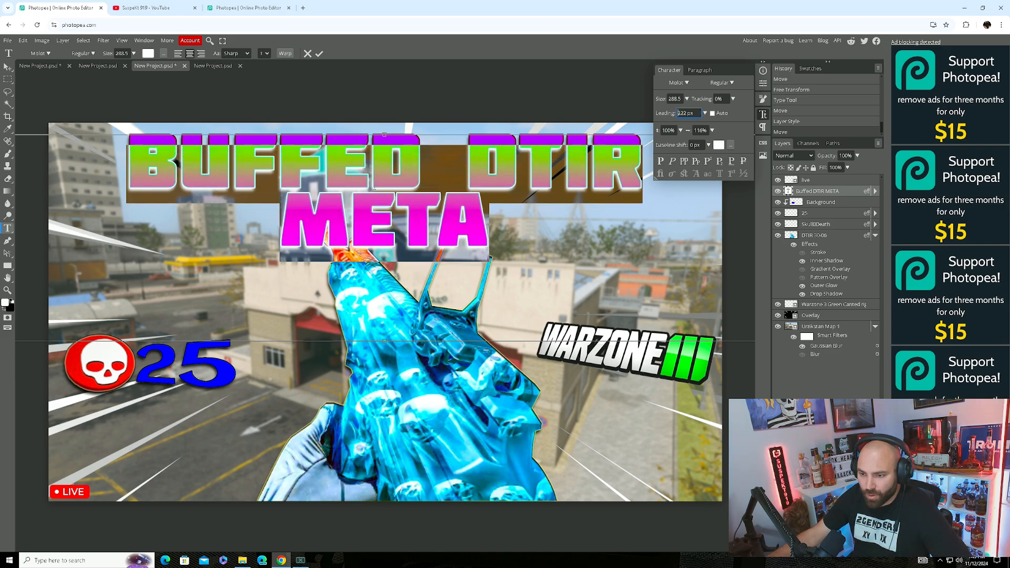
key("Up")
key("Up")
key("Up")
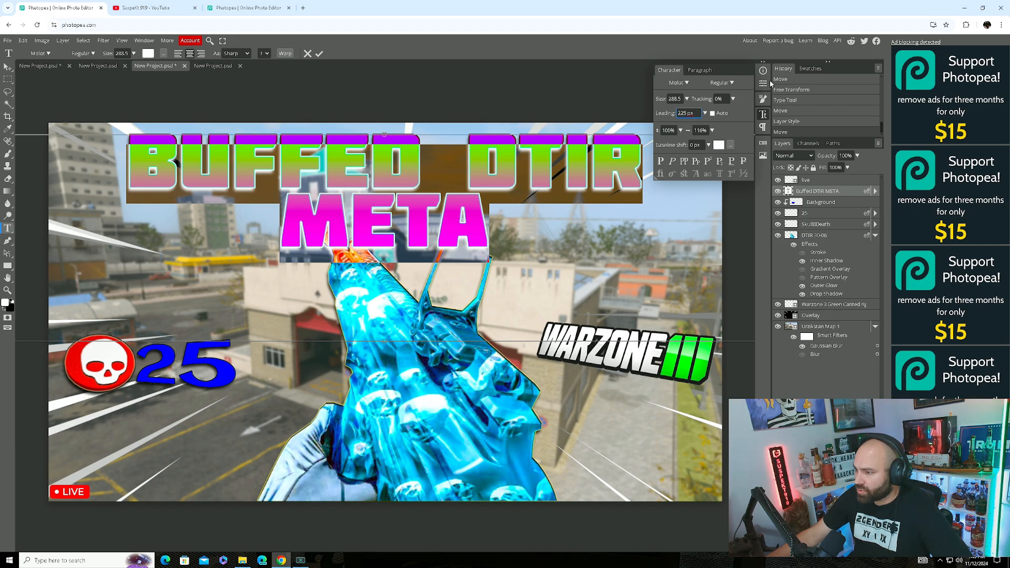
left_click(765, 116)
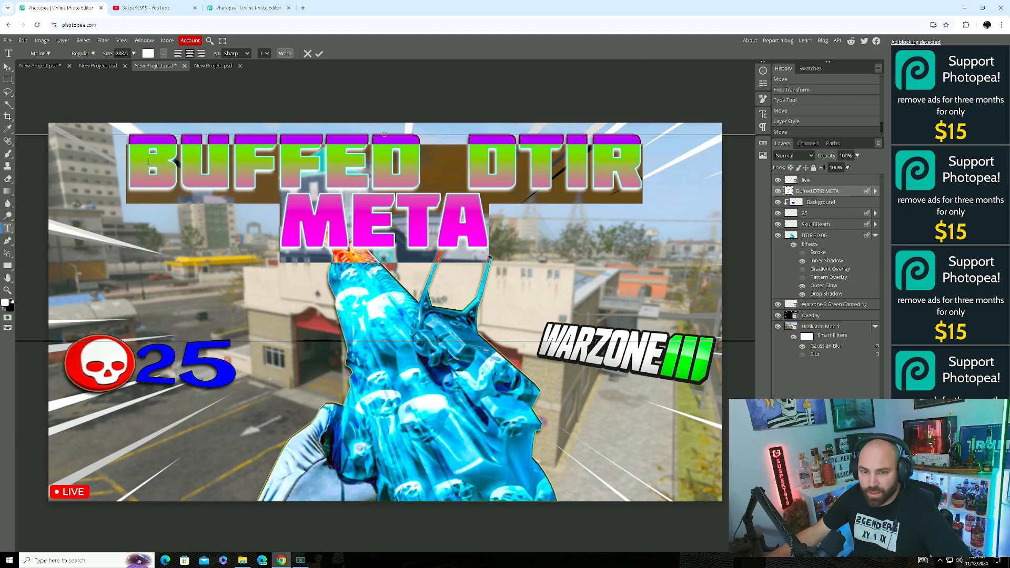
left_click(8, 68)
Nudge the title up-left, put its layer below DTIR 30-06, and raise the WARZONE III logo beside META.
left_click(236, 285)
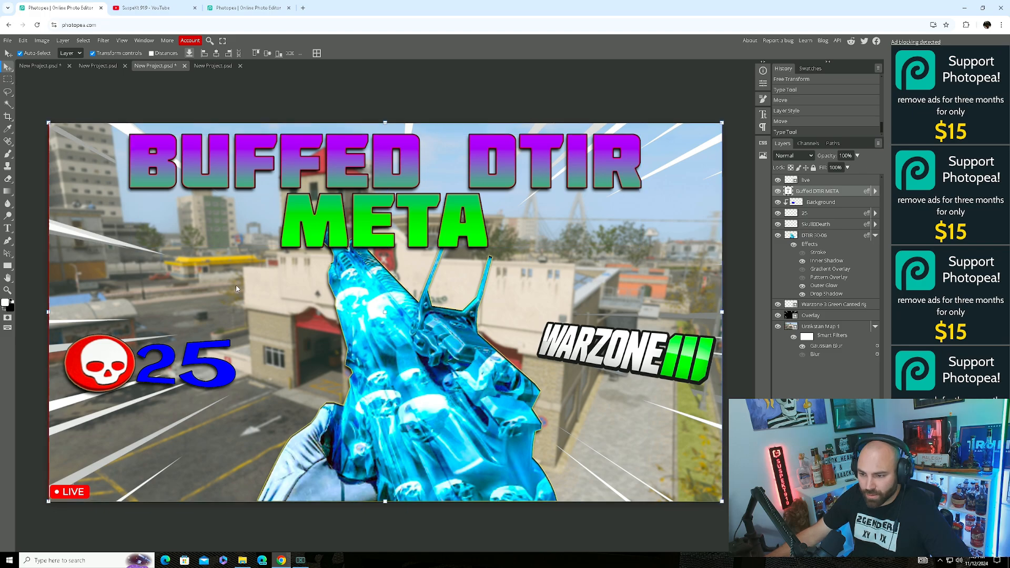
left_click_drag(416, 229, 410, 224)
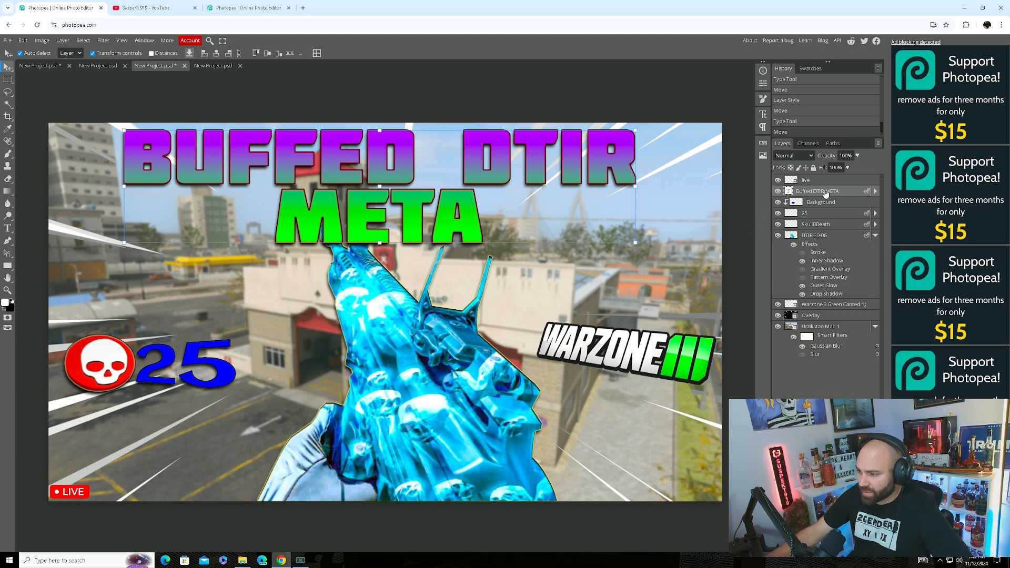
left_click_drag(825, 193, 817, 308)
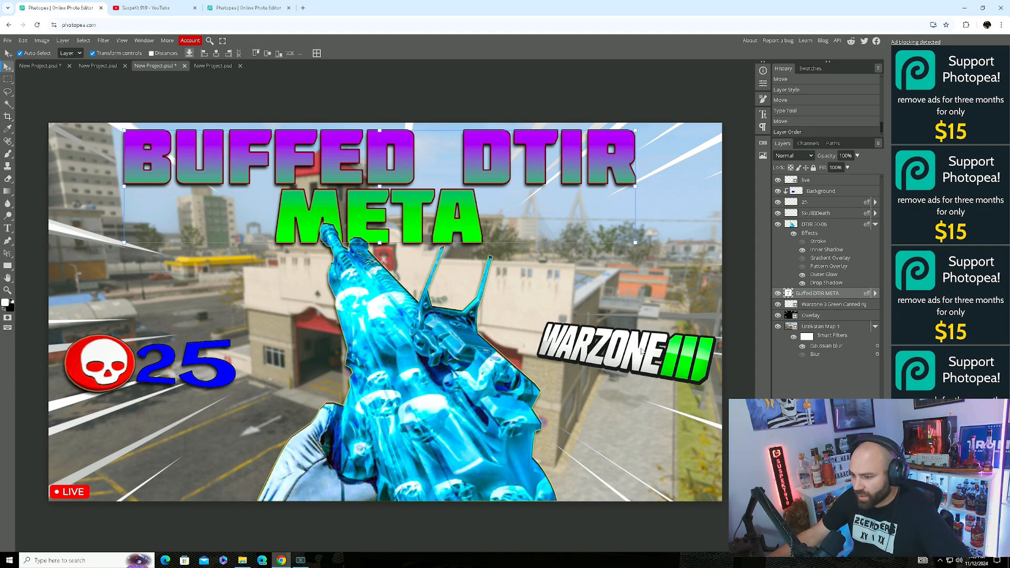
left_click_drag(641, 350, 620, 236)
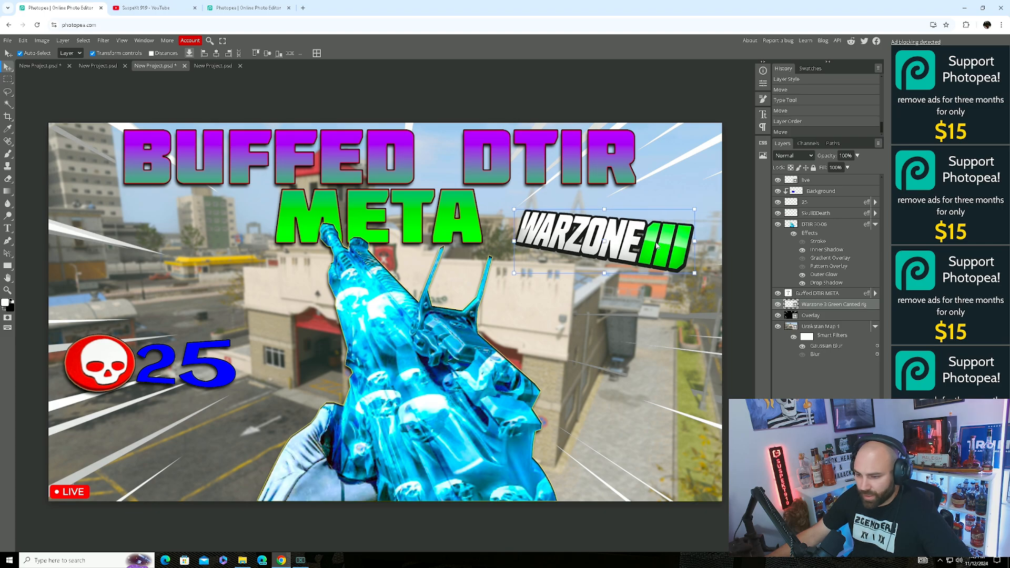
Browse in File Explorer to Warzone Complete Pack > Accessories > Indicators.
left_click(242, 561)
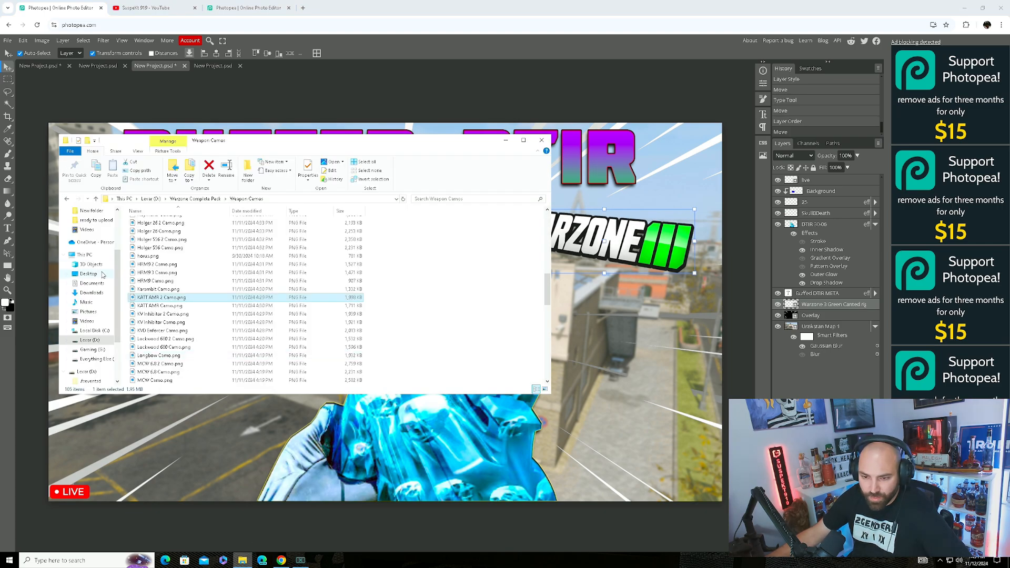
scroll(166, 327, "up", 6)
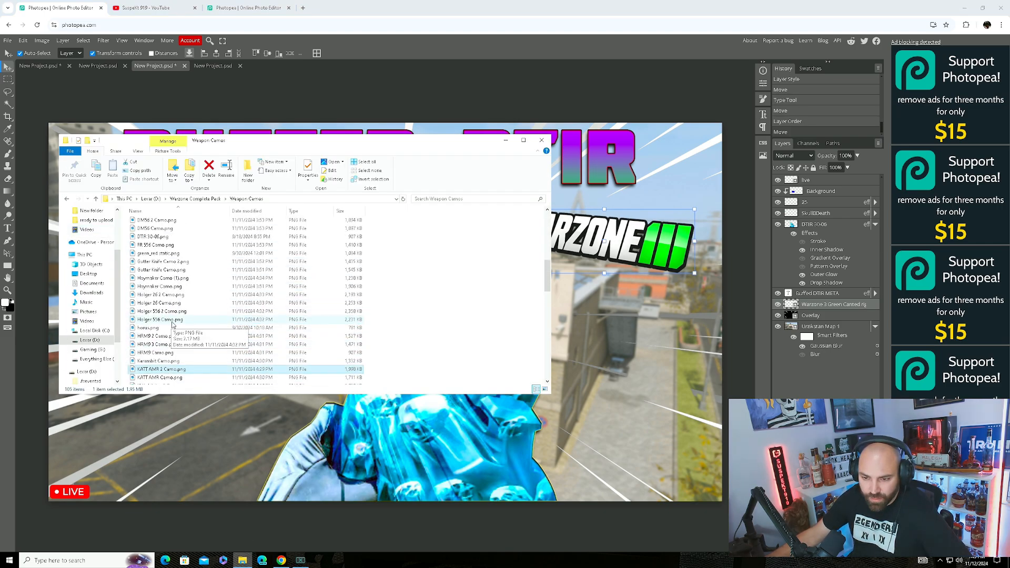
left_click(67, 199)
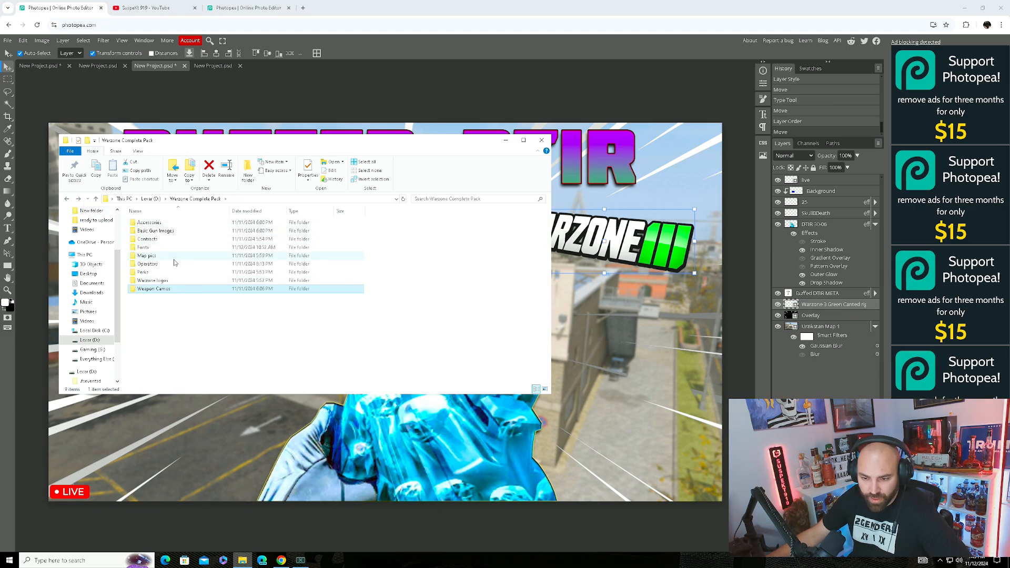
double_click(149, 223)
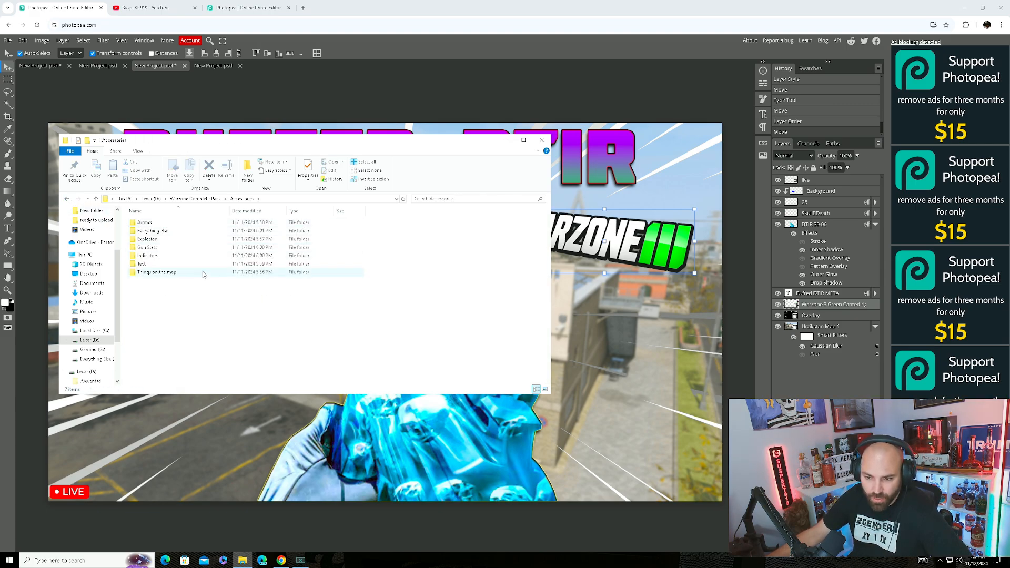
double_click(173, 255)
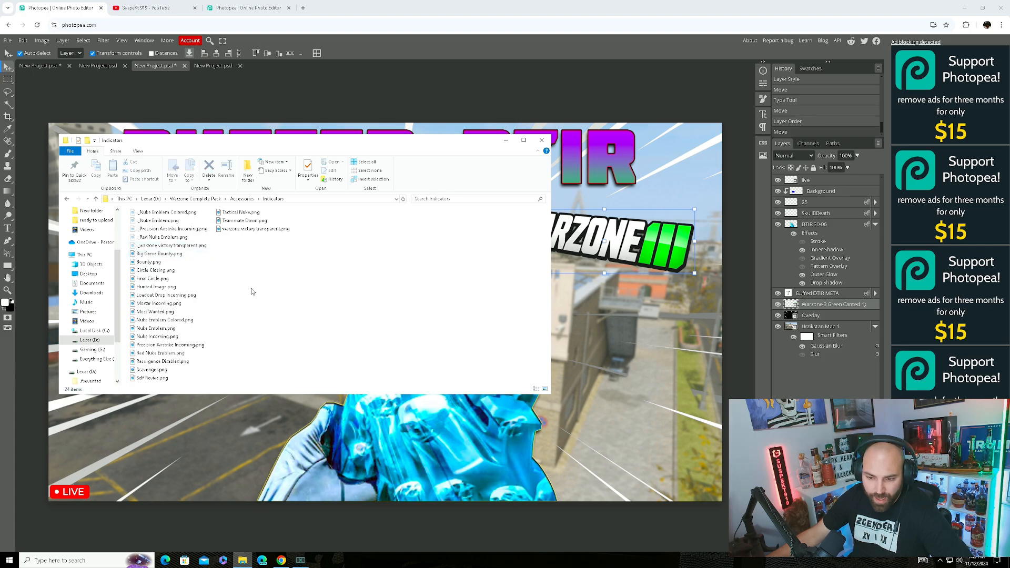
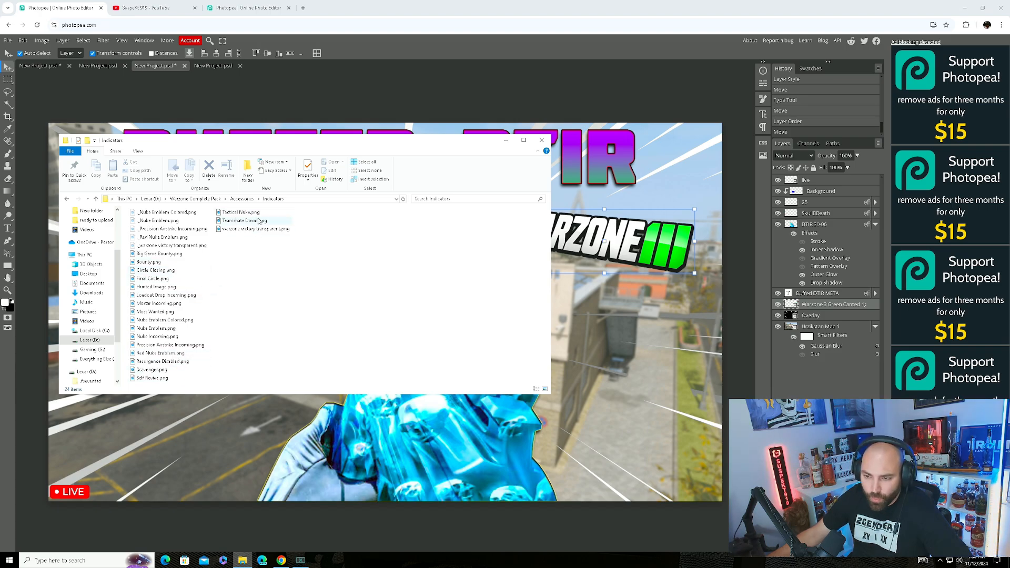
Reopen the Indicators folder and preview the WARZONE VICTORY transparent image.
left_click(66, 200)
double_click(166, 257)
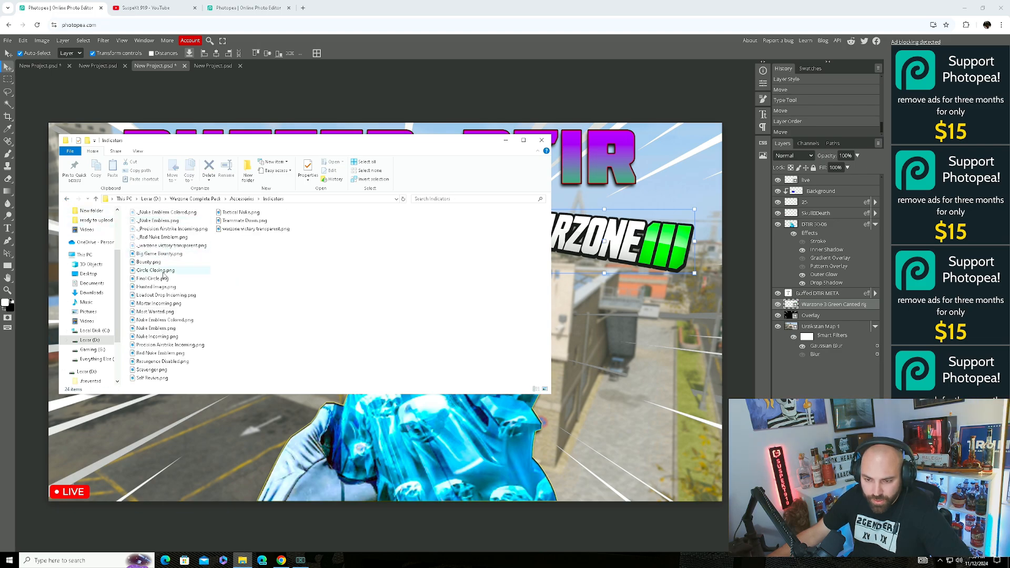
double_click(257, 229)
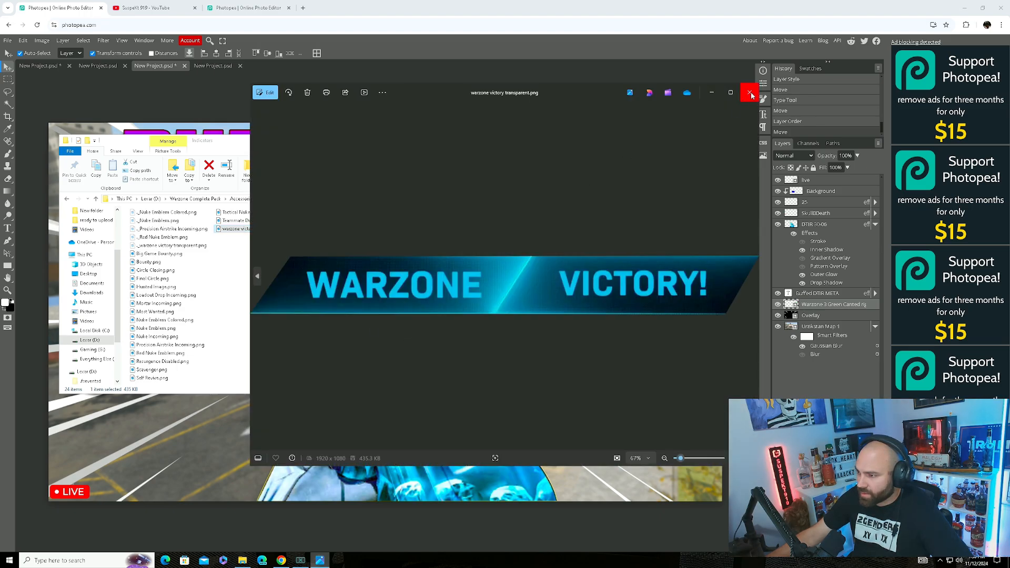
left_click(749, 93)
Drop the WARZONE VICTORY! banner onto the thumbnail and shrink it to about 46%.
left_click_drag(265, 230, 375, 455)
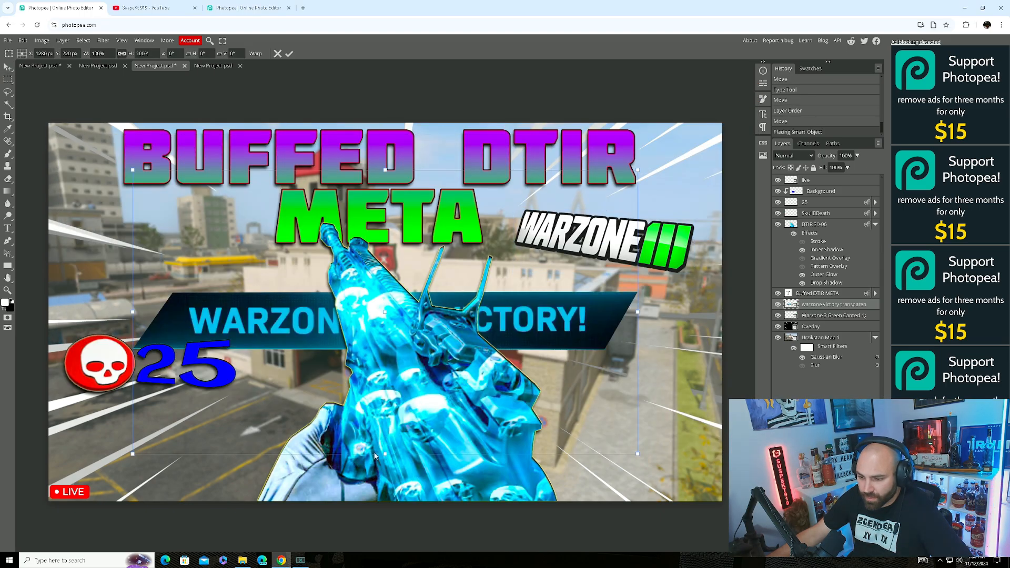
left_click_drag(529, 338, 670, 487)
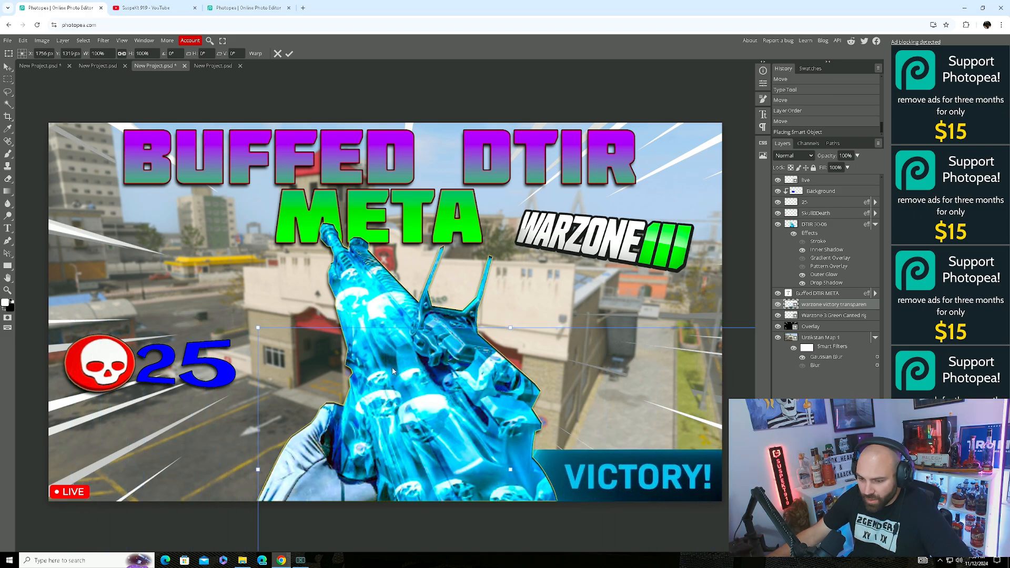
left_click_drag(258, 326, 520, 420)
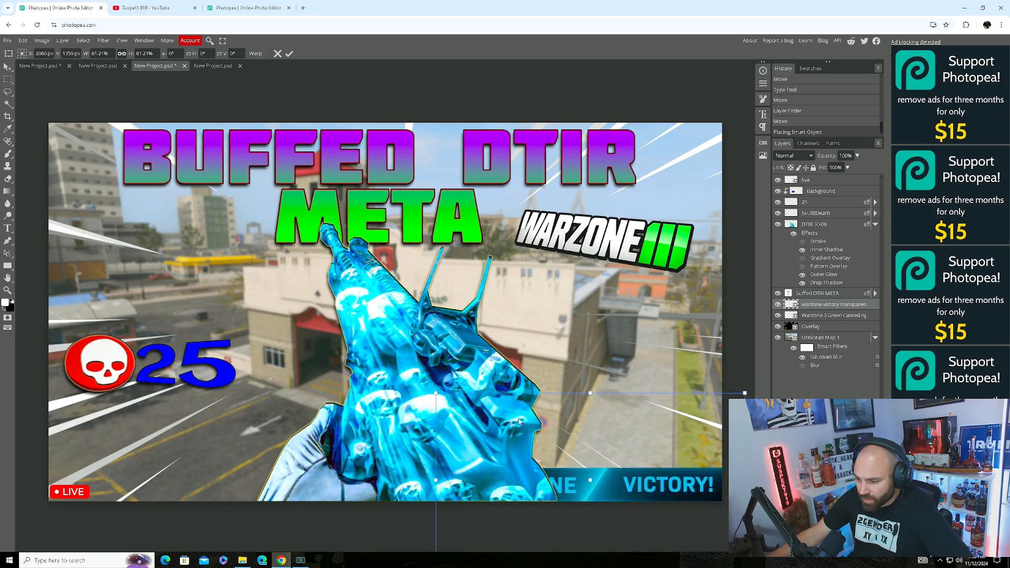
left_click_drag(434, 393, 509, 435)
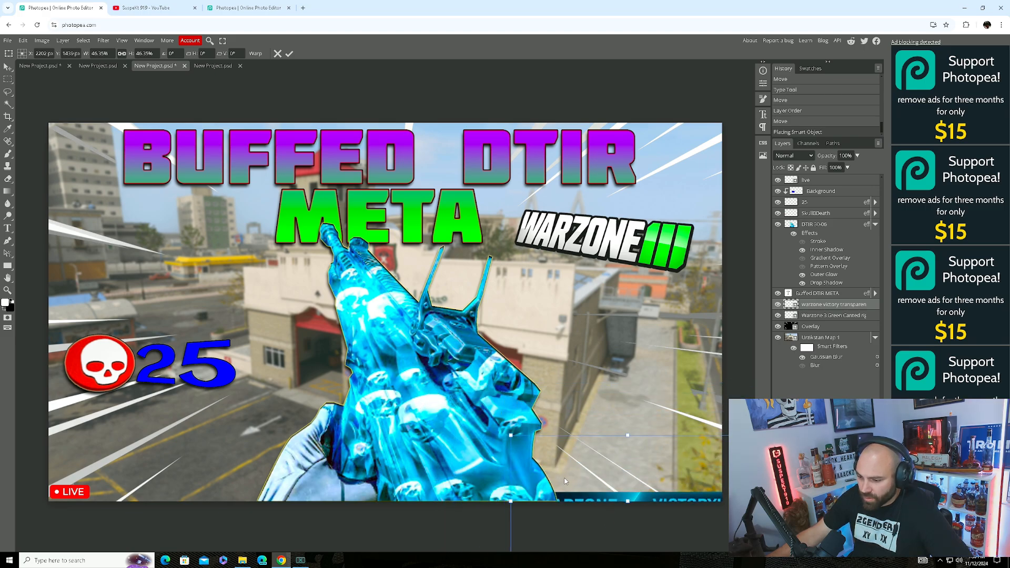
left_click_drag(560, 478, 150, 443)
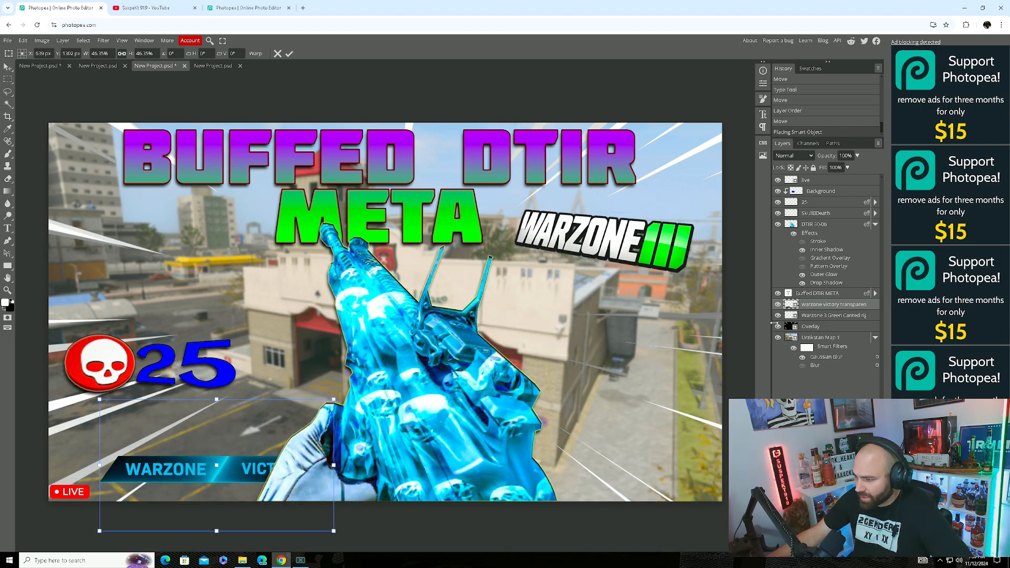
left_click(802, 226)
Shift the gun about 200 px right and enlarge the banner along the bottom, stacked above the gun.
left_click_drag(428, 380, 532, 375)
left_click_drag(278, 464, 554, 498)
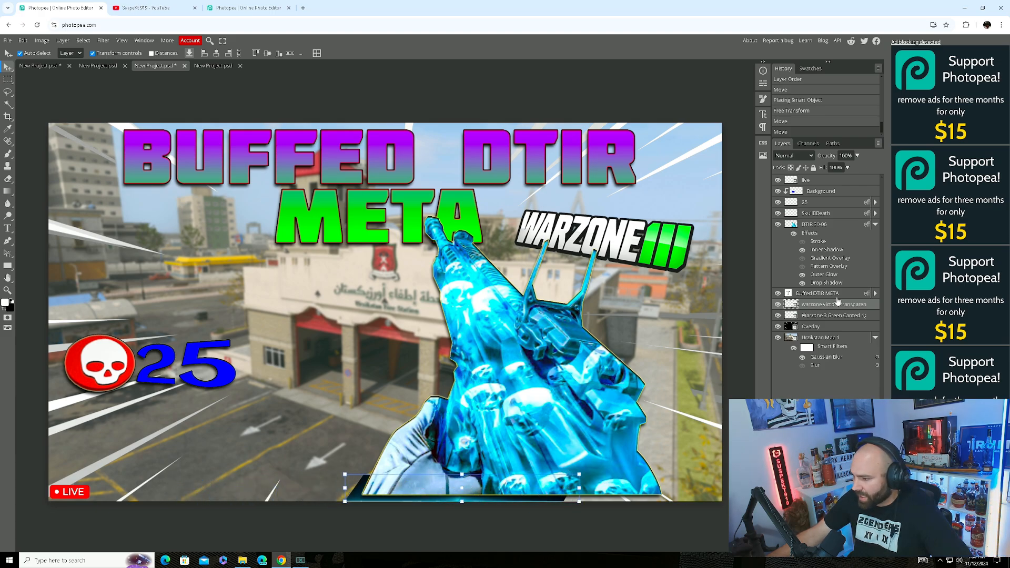
left_click_drag(839, 305, 847, 223)
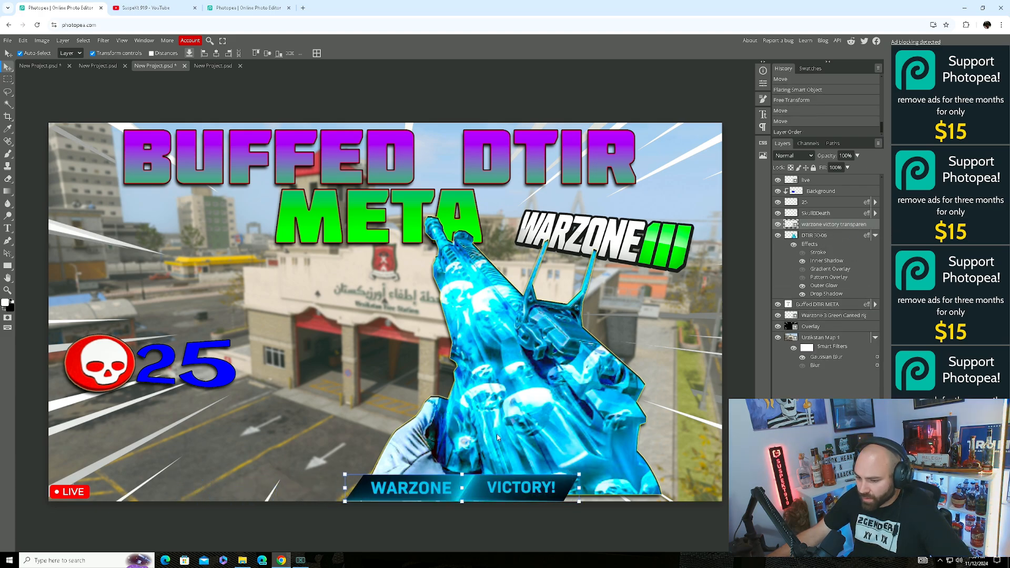
left_click_drag(346, 479, 511, 482)
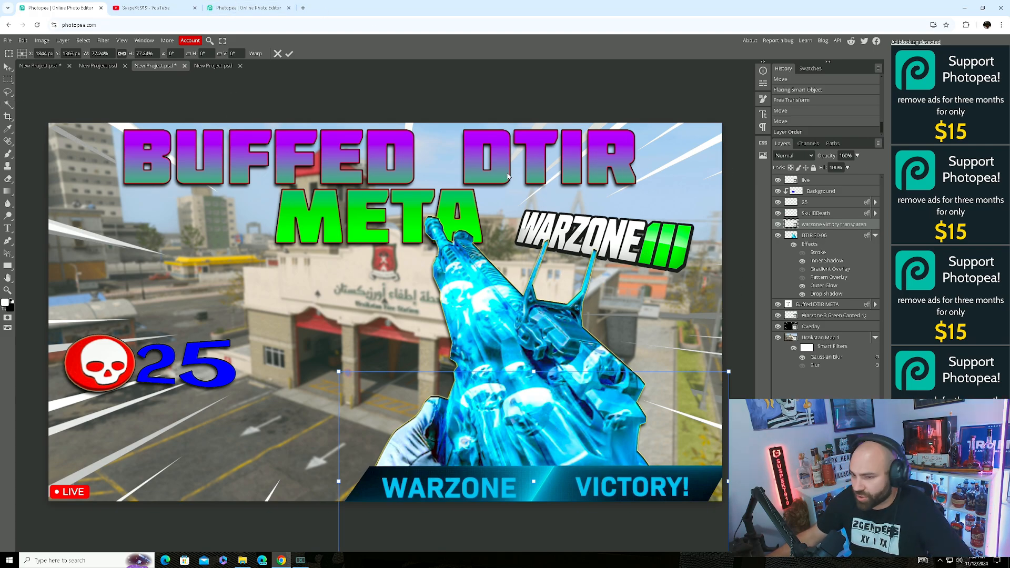
left_click(242, 560)
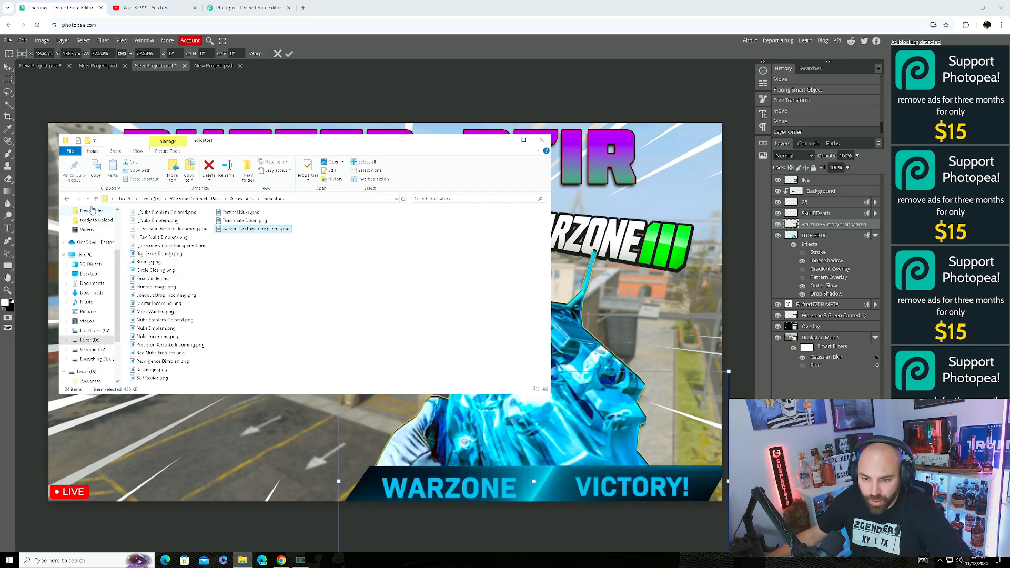
Open the Gun Stats folder and preview Stat Bar PNG HD.png.
left_click(68, 199)
double_click(150, 247)
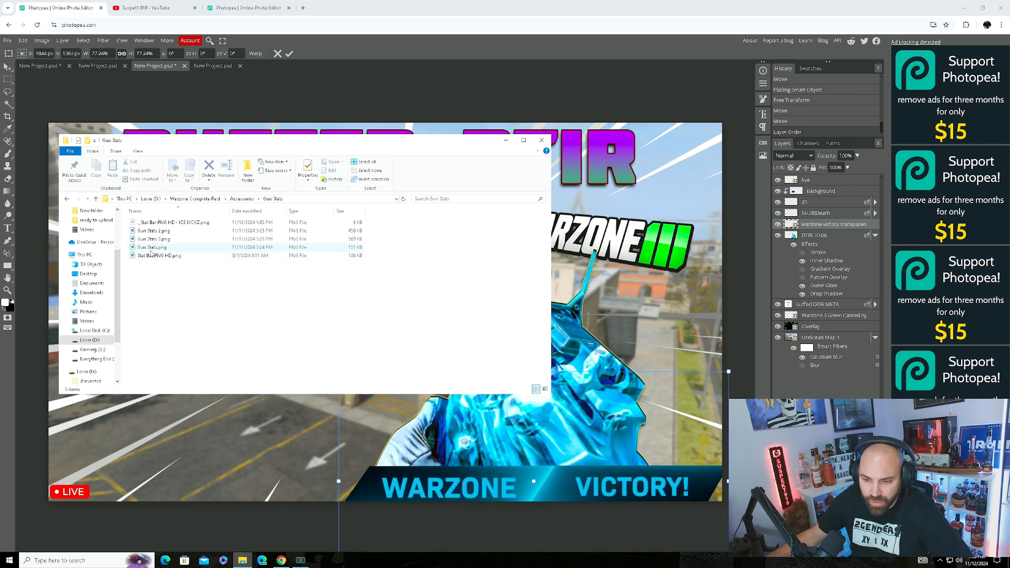
double_click(159, 255)
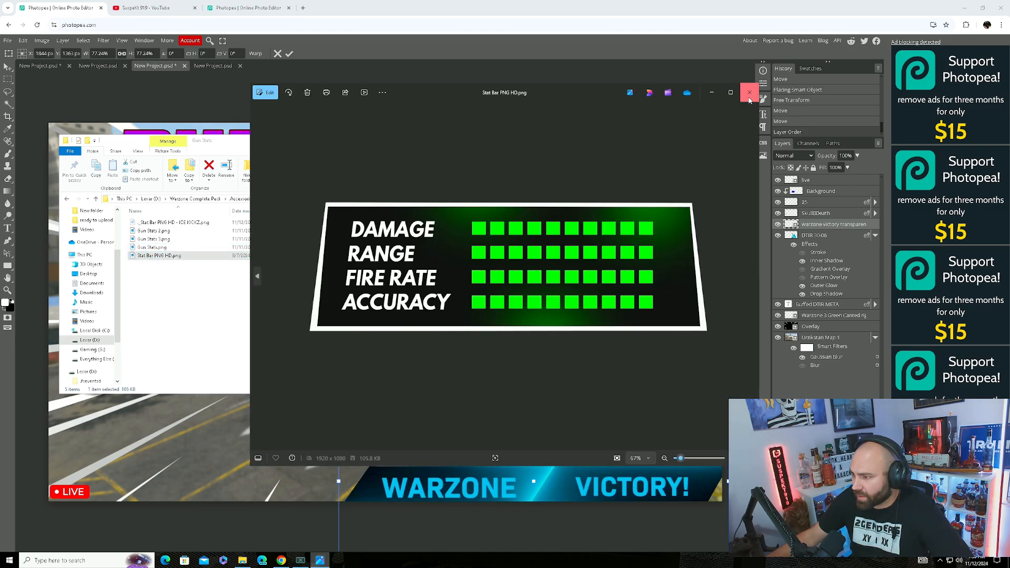
left_click(750, 92)
Place the stat bar at about 53% in the lower left, below Buffed DTIR META, then reopen Accessories.
left_click_drag(195, 256, 265, 388)
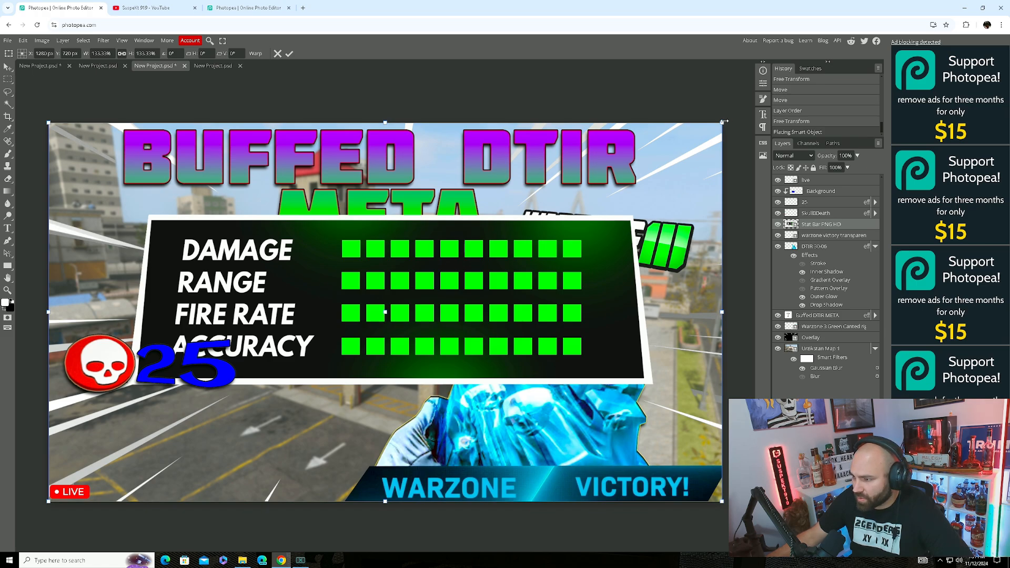
left_click_drag(723, 123, 305, 327)
left_click_drag(286, 422, 369, 450)
left_click_drag(807, 225, 842, 319)
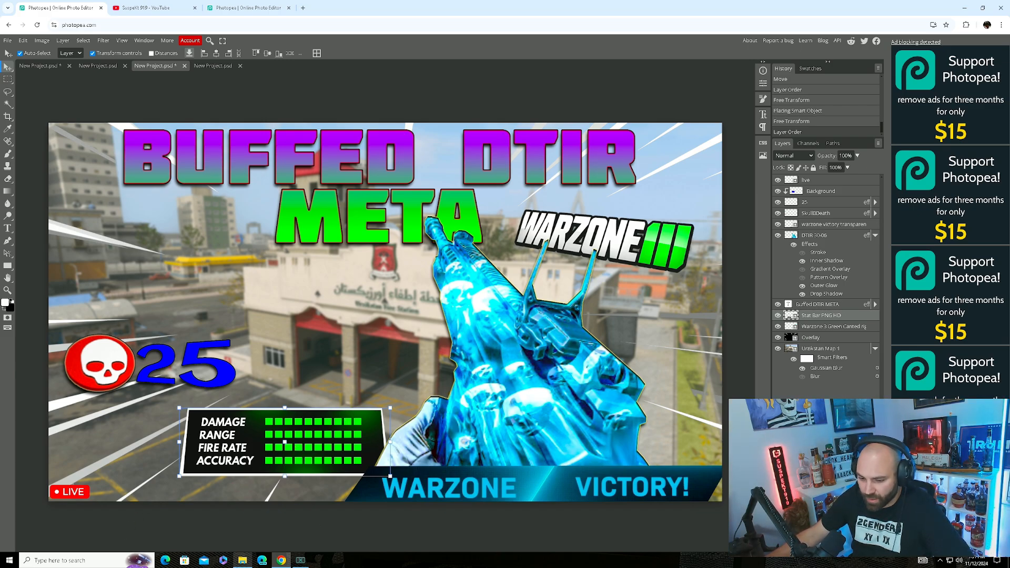
right_click(242, 560)
left_click(242, 560)
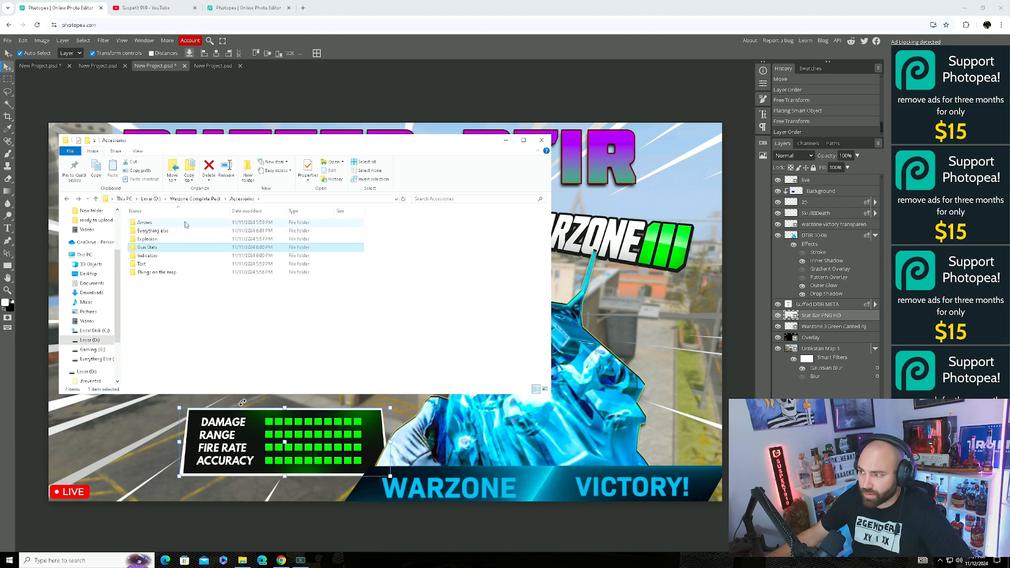
Open the Arrows folder and preview OP Png.png.
double_click(138, 223)
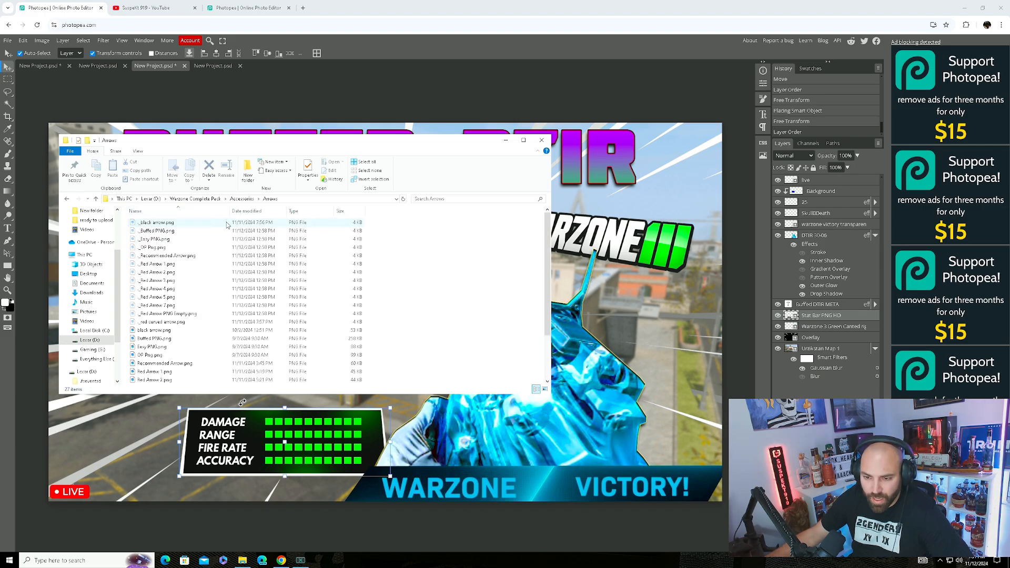
scroll(173, 346, "down", 2)
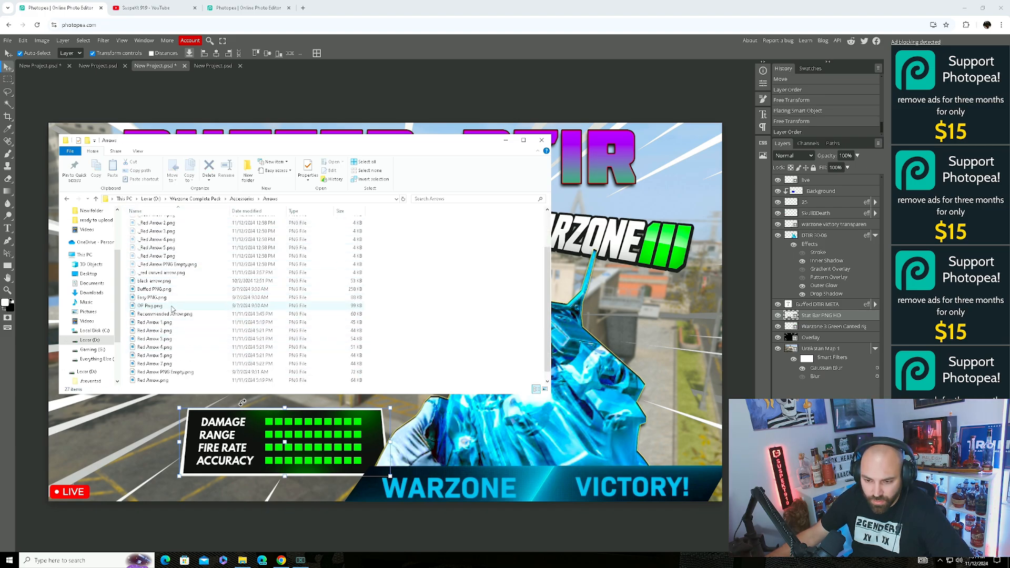
left_click(151, 289)
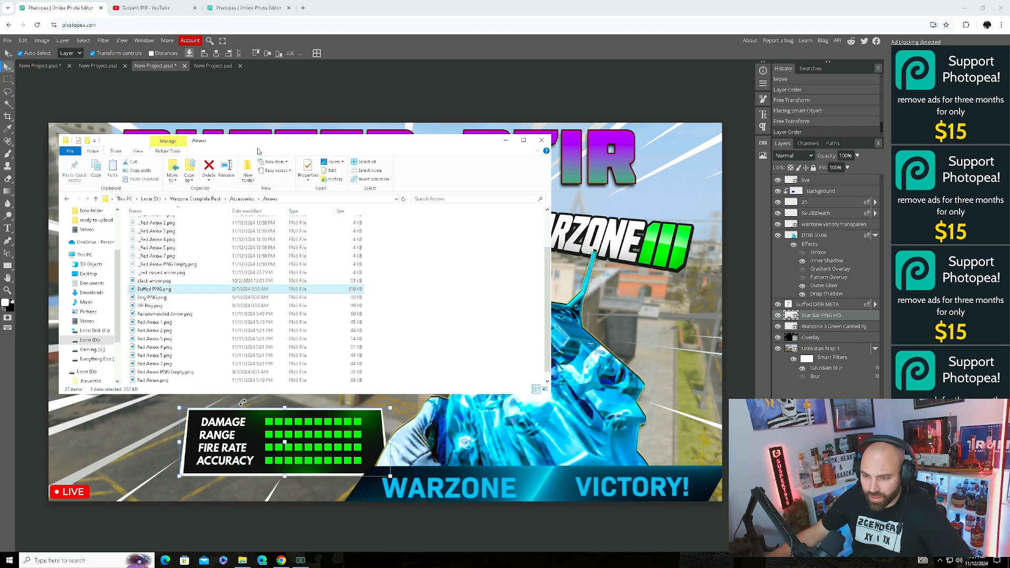
left_click_drag(308, 140, 407, 220)
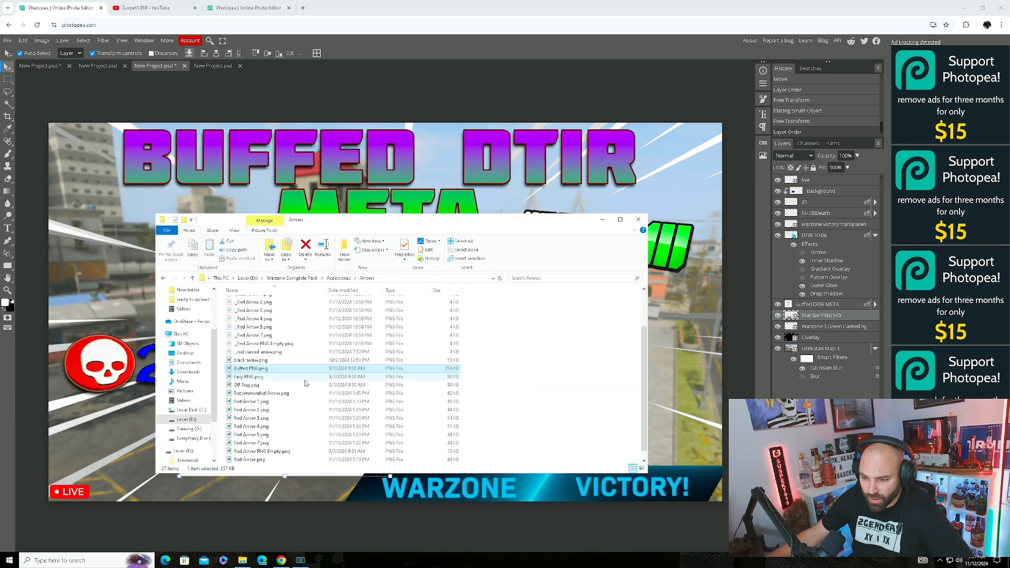
double_click(257, 386)
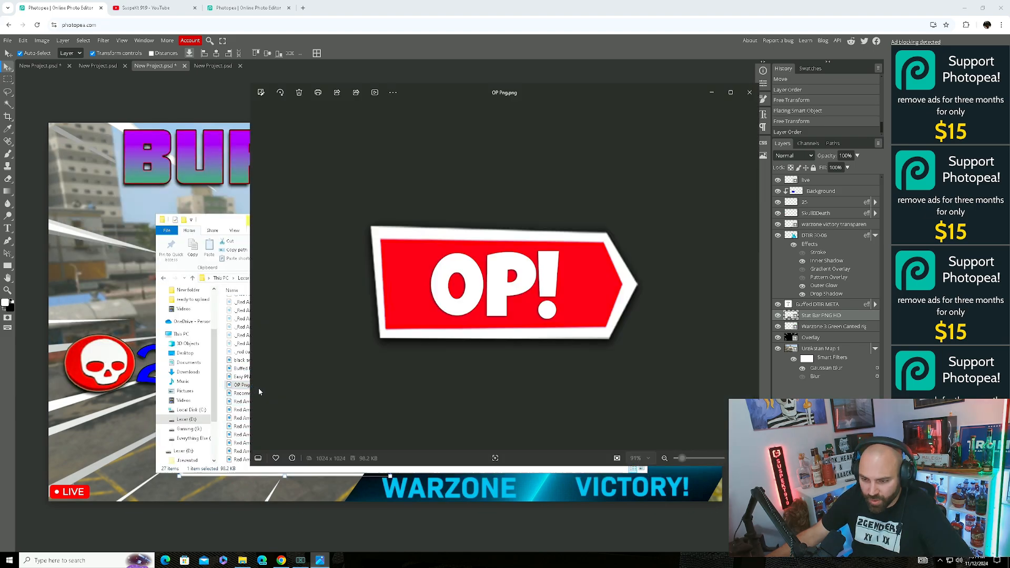
left_click(750, 94)
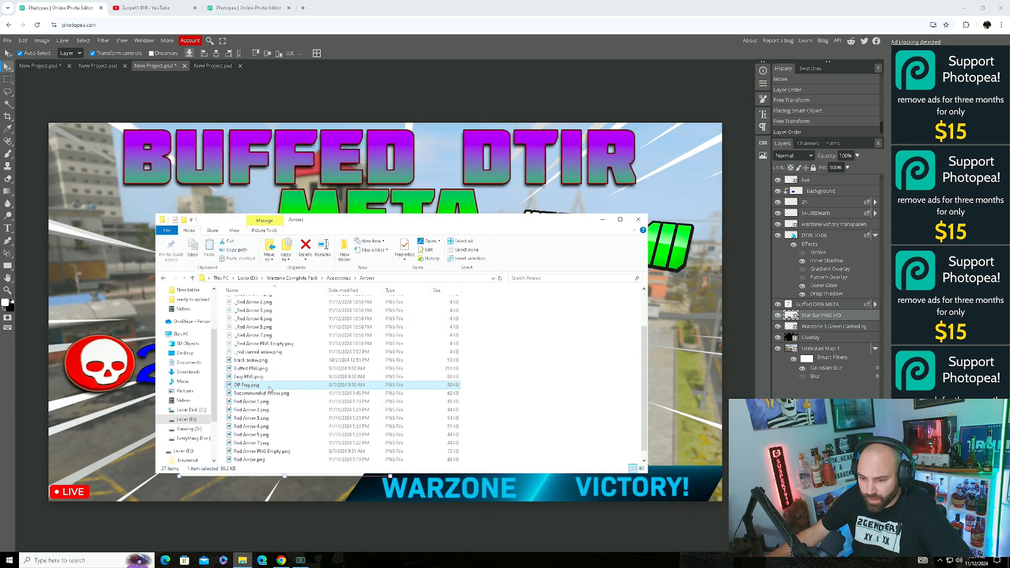
key("F2")
Place the OP! arrow on the thumbnail, scaled to about 65% beside the 25 counter.
left_click_drag(275, 388, 129, 418)
left_click_drag(296, 363, 226, 365)
left_click_drag(440, 161, 237, 363)
left_click_drag(187, 454, 365, 362)
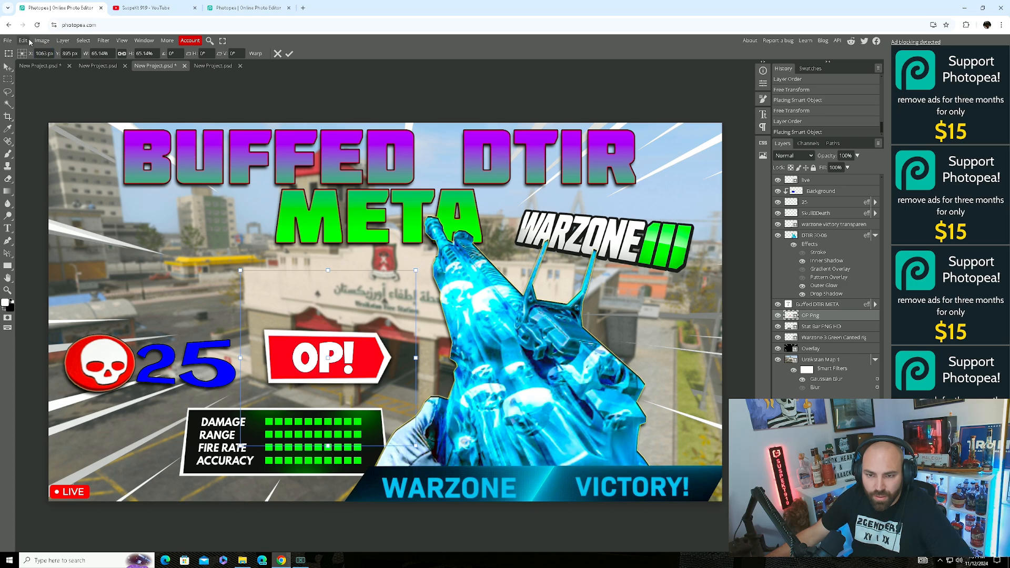
Rasterize the OP! layer and perspective-tilt it about 16° upward, enlarged to roughly 73%, toward the gun.
left_click(63, 41)
left_click(96, 216)
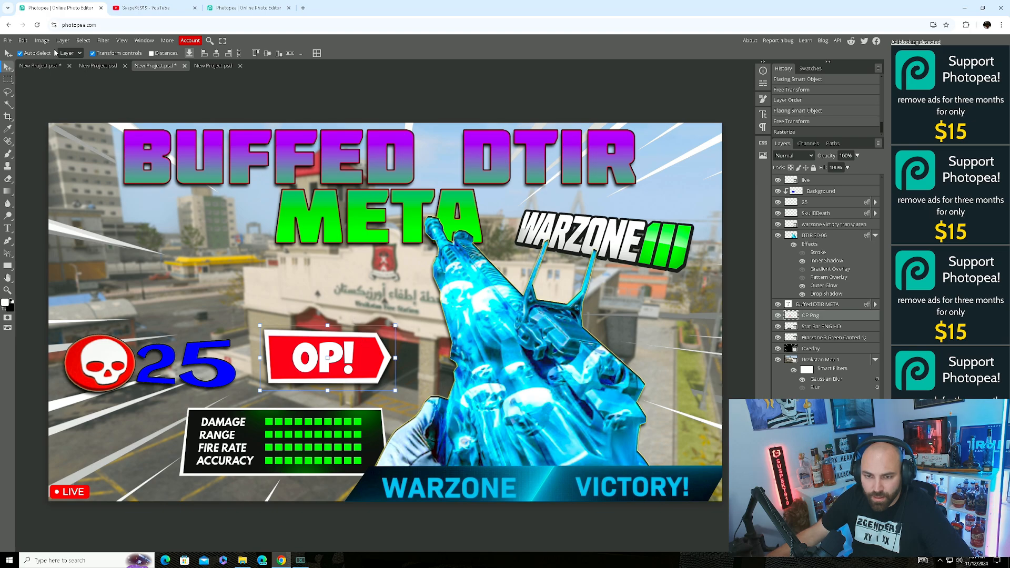
left_click(25, 40)
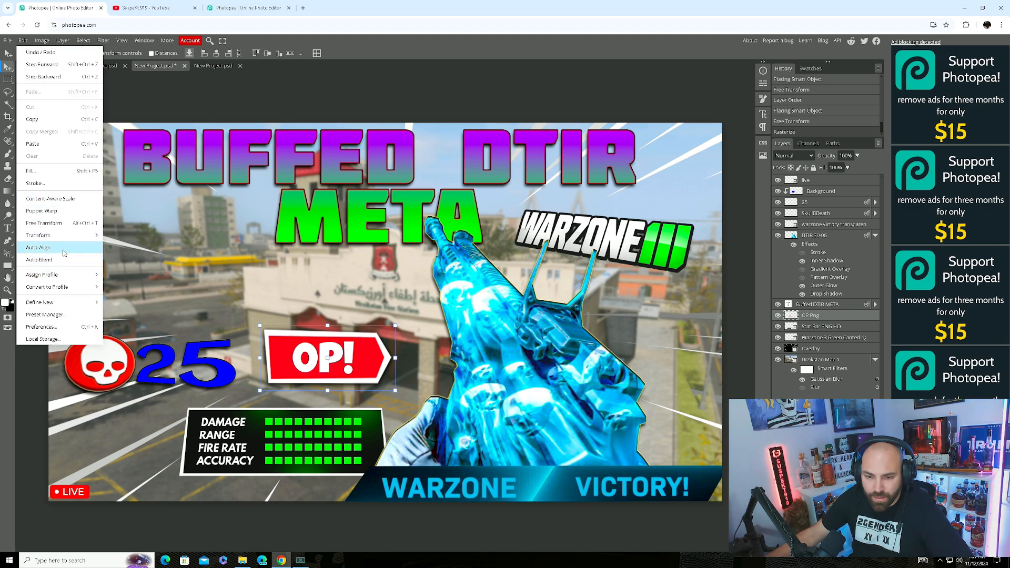
mouse_move(71, 241)
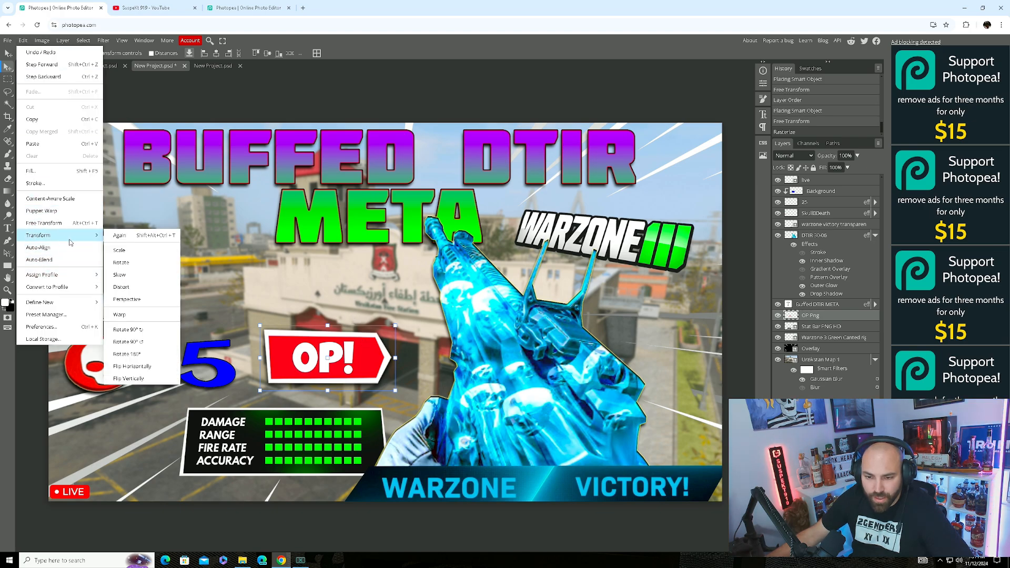
left_click(128, 299)
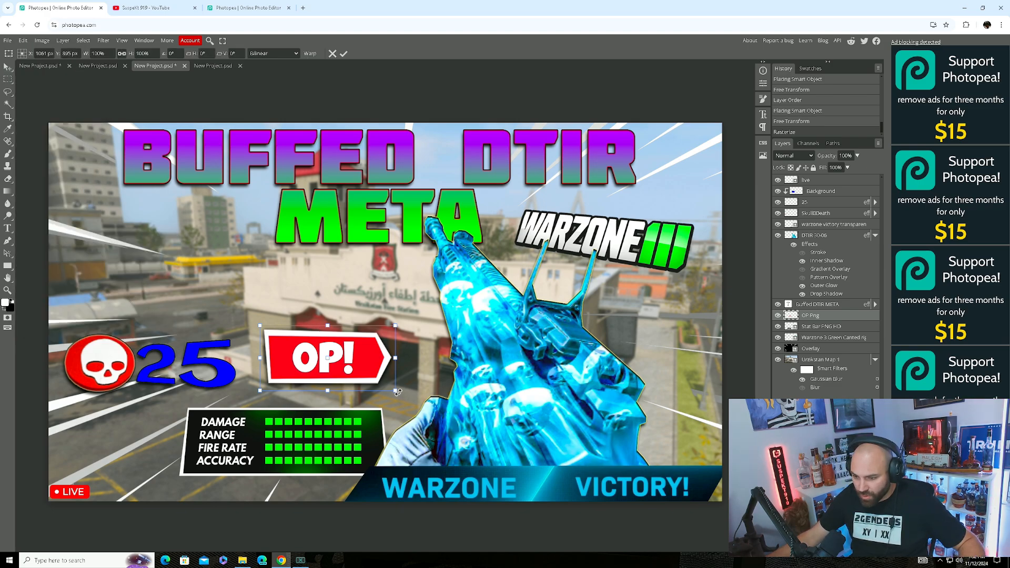
left_click_drag(398, 392, 383, 371)
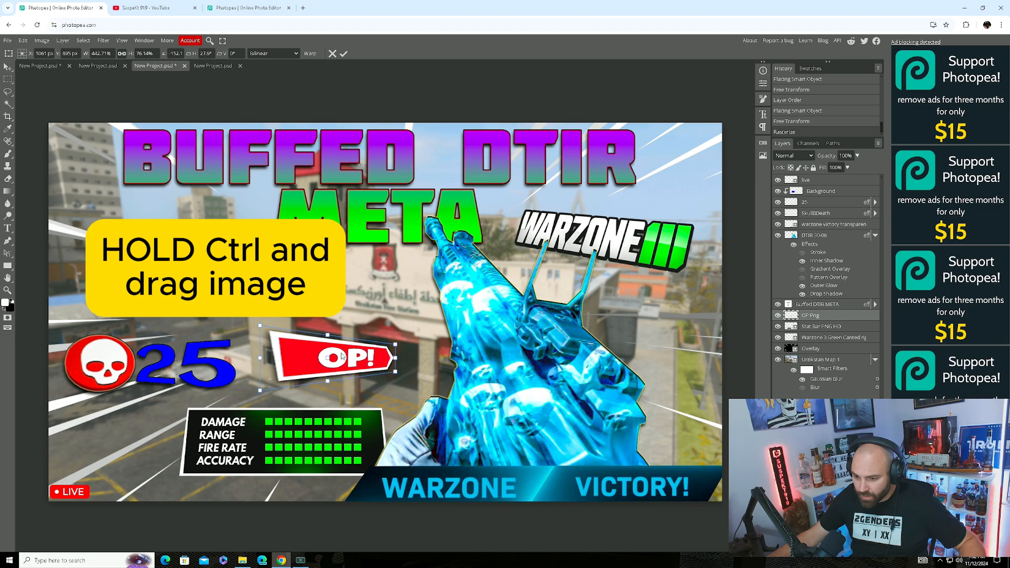
left_click_drag(322, 358, 368, 362)
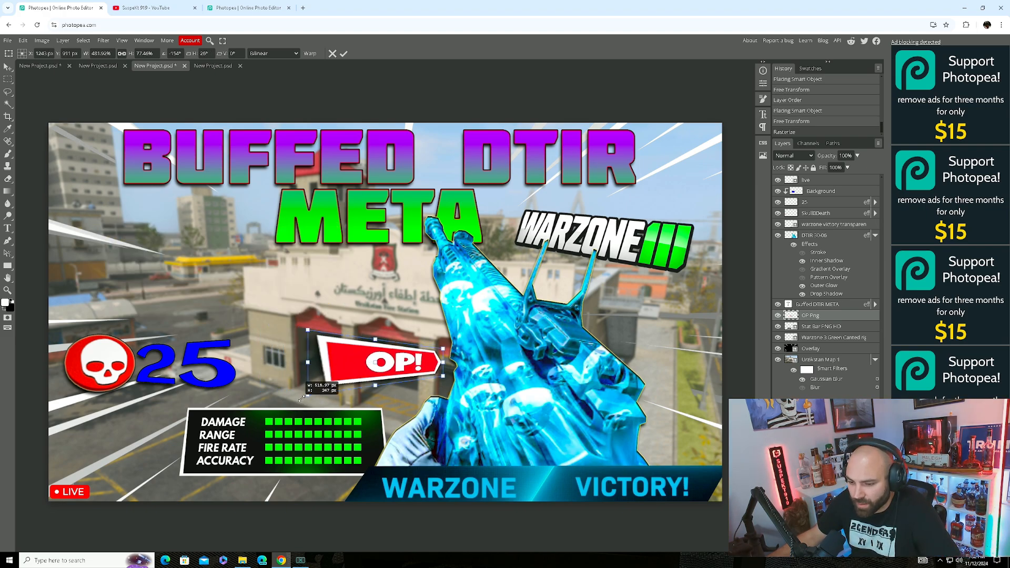
left_click_drag(303, 401, 312, 412)
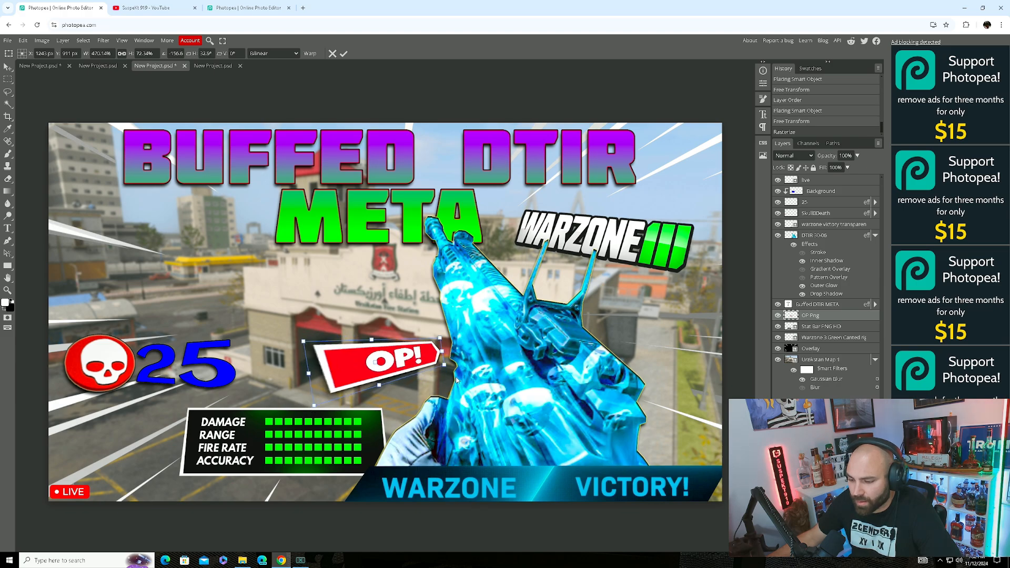
left_click_drag(393, 364, 397, 361)
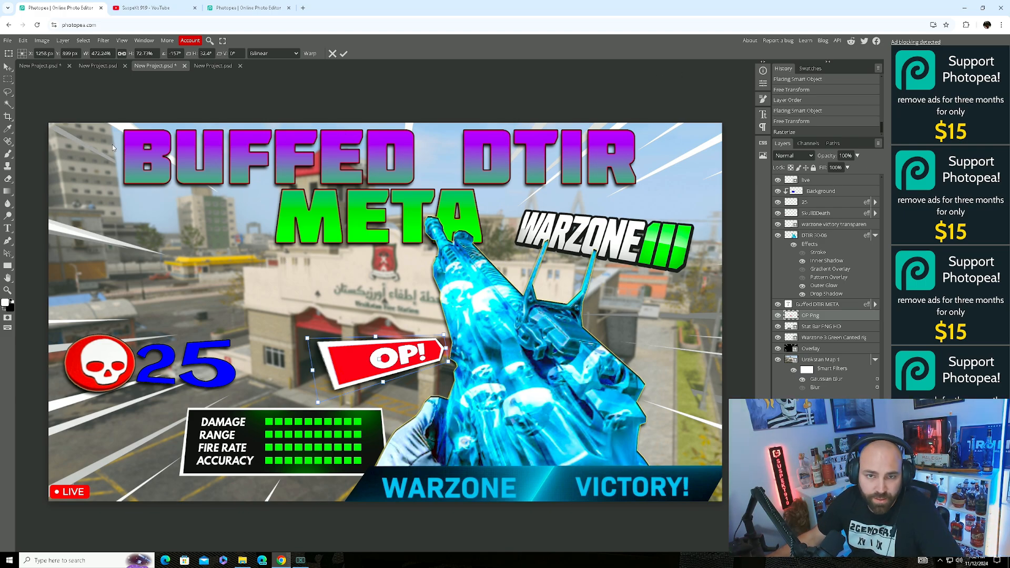
Bring up the 2560×1440 JPG Save for web export, then switch to the YouTube Videos page.
left_click(8, 41)
mouse_move(31, 156)
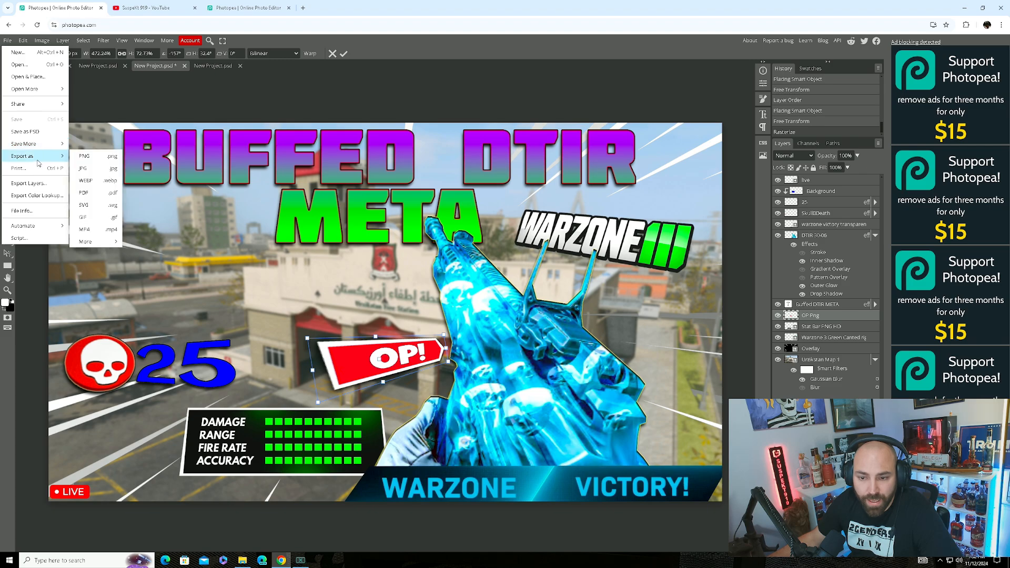
left_click(111, 169)
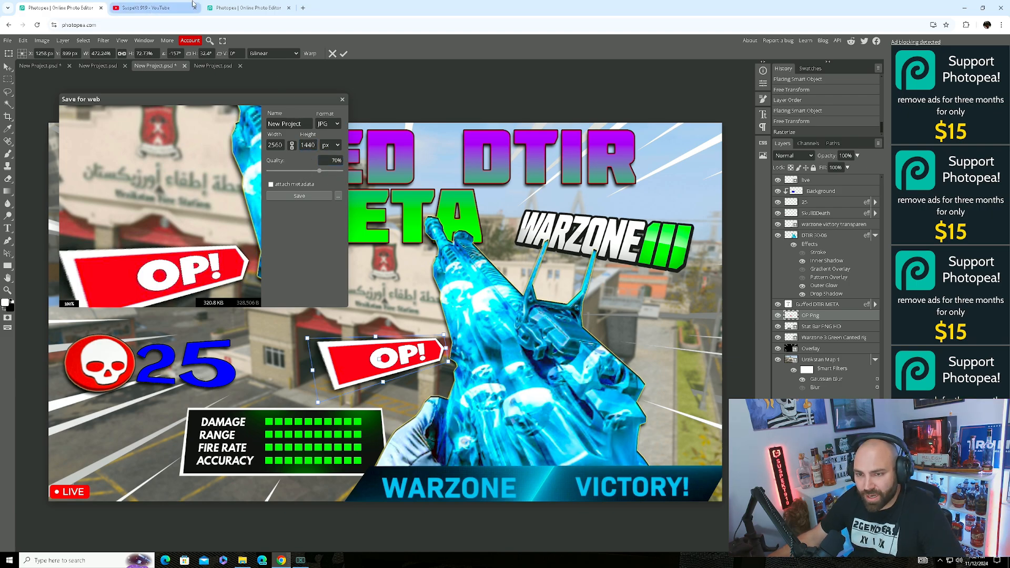
left_click(145, 7)
Go from the channel page to video management in YouTube Studio.
scroll(256, 128, "up", 10)
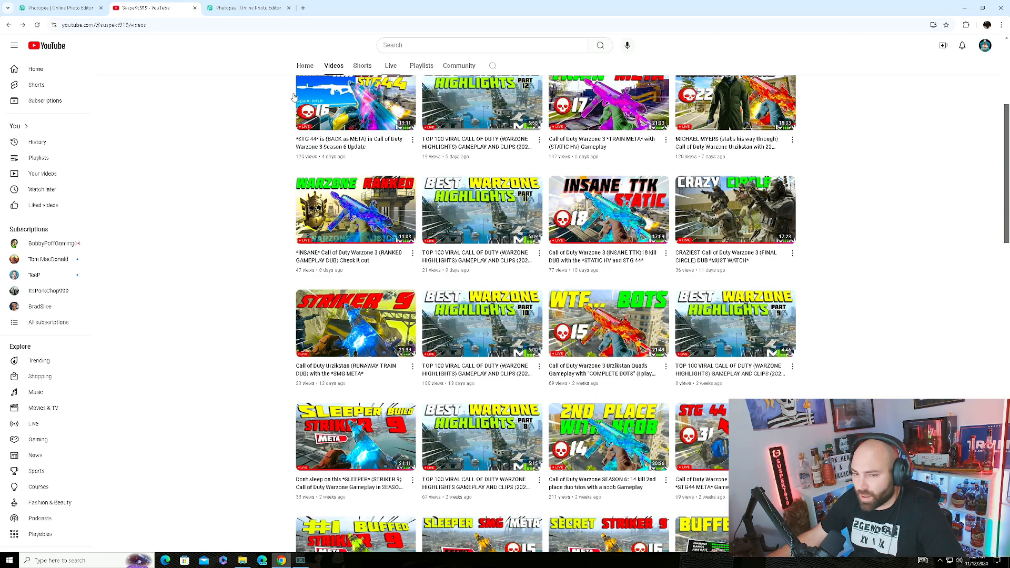
left_click(984, 46)
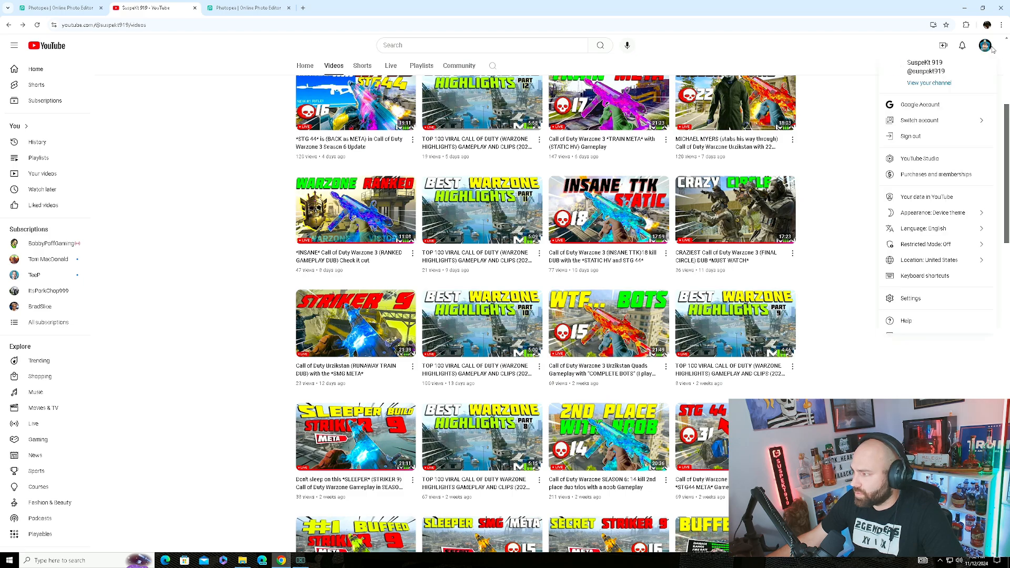
left_click(927, 83)
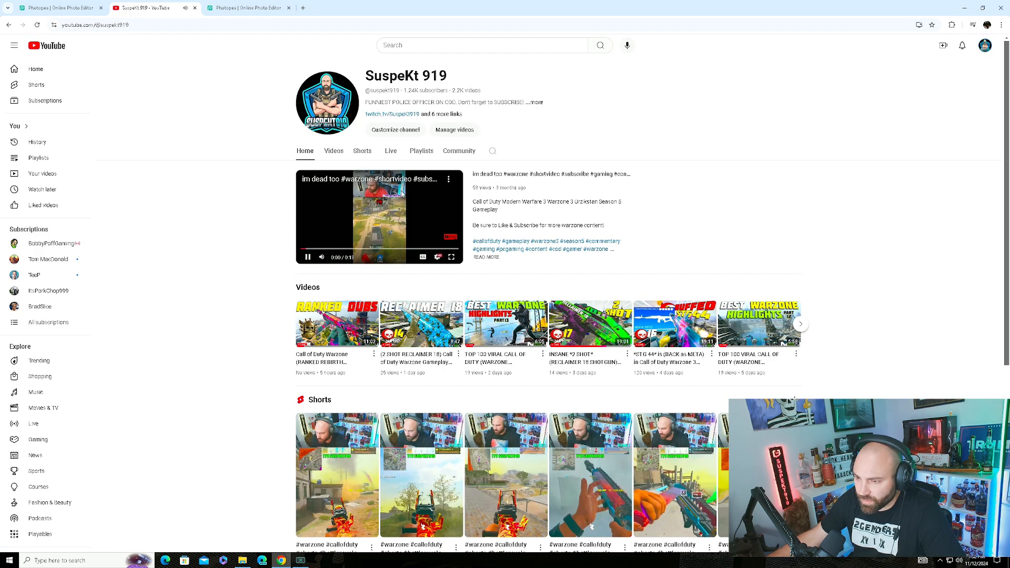
left_click(392, 217)
left_click(454, 132)
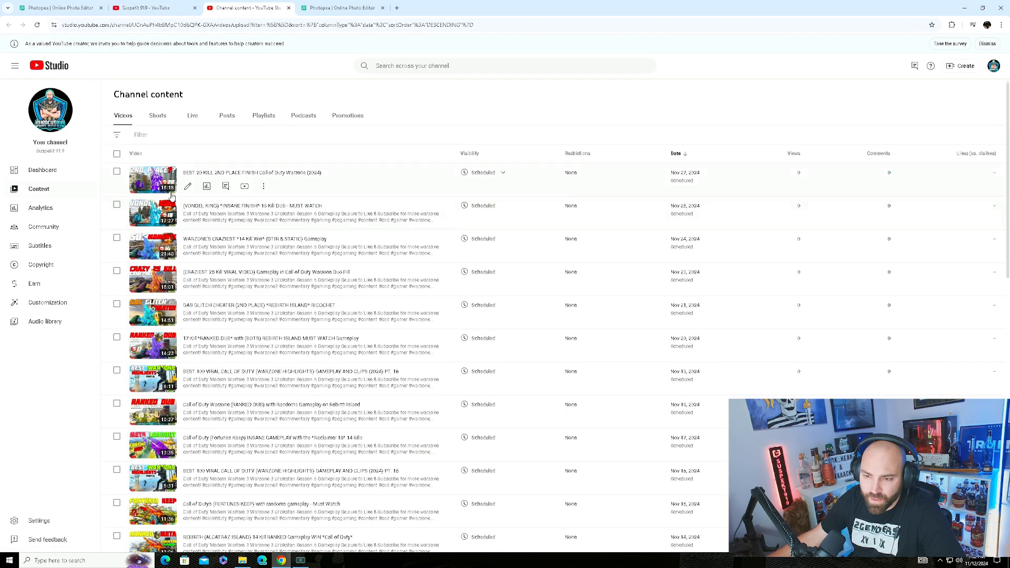
Check the thumbnail options of the 20 Kill 2nd Place Finish video, then return to Photopea.
left_click(187, 186)
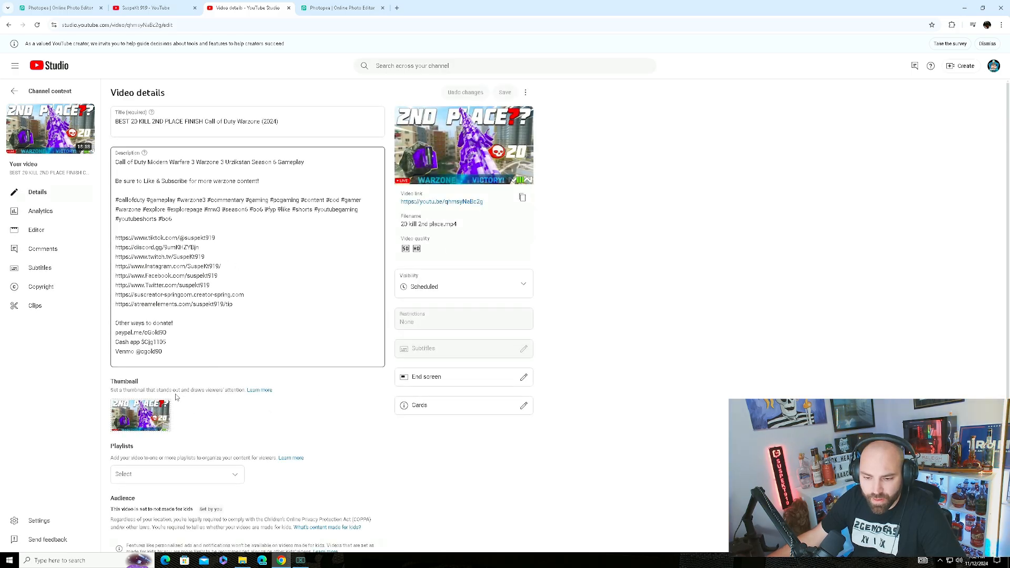
scroll(152, 415, "down", 1)
left_click(165, 331)
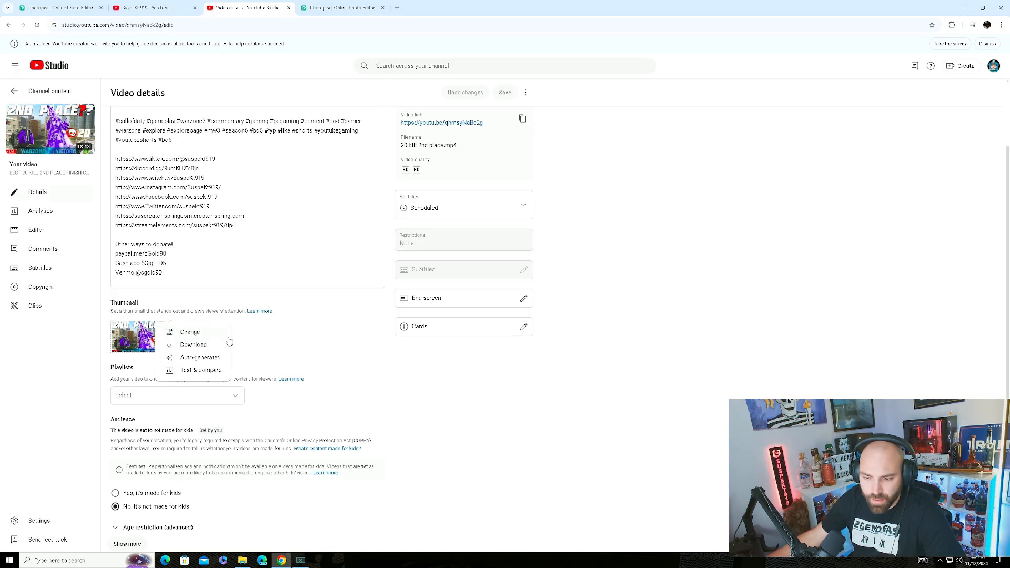
left_click(236, 352)
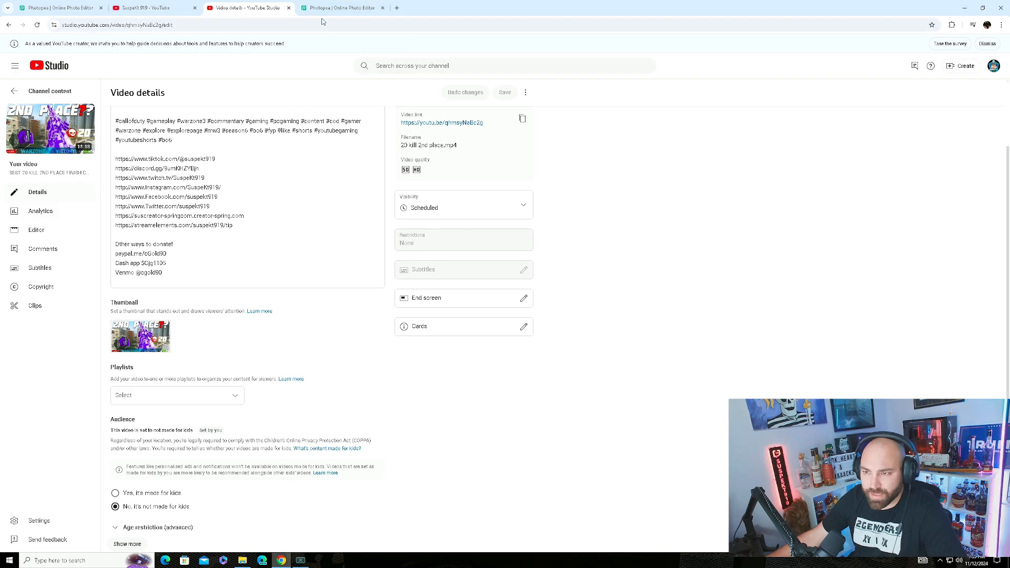
left_click(58, 7)
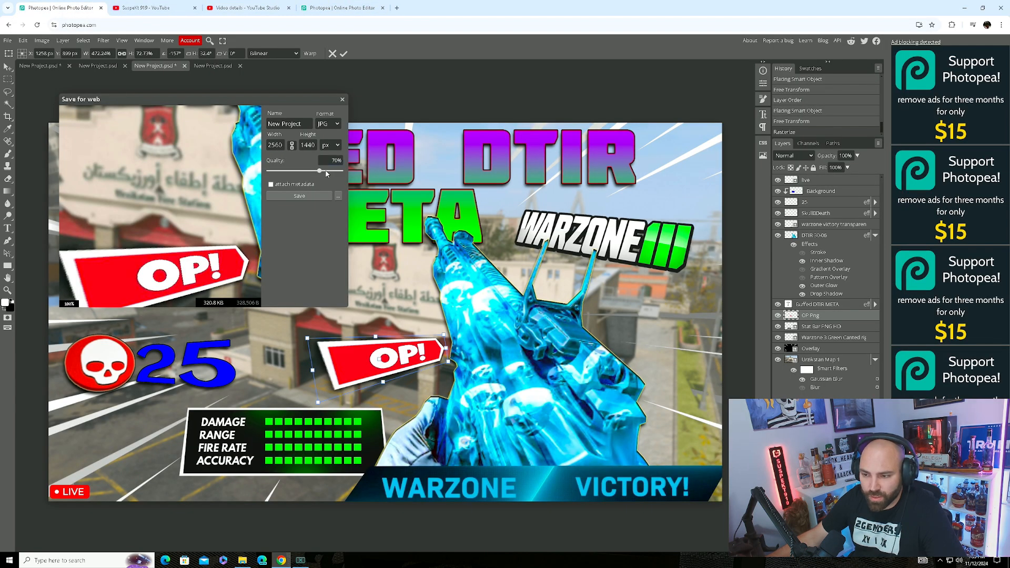
Raise the JPG quality to about 98%, close Save for web without saving, and return to YouTube Studio.
left_click_drag(324, 174, 348, 170)
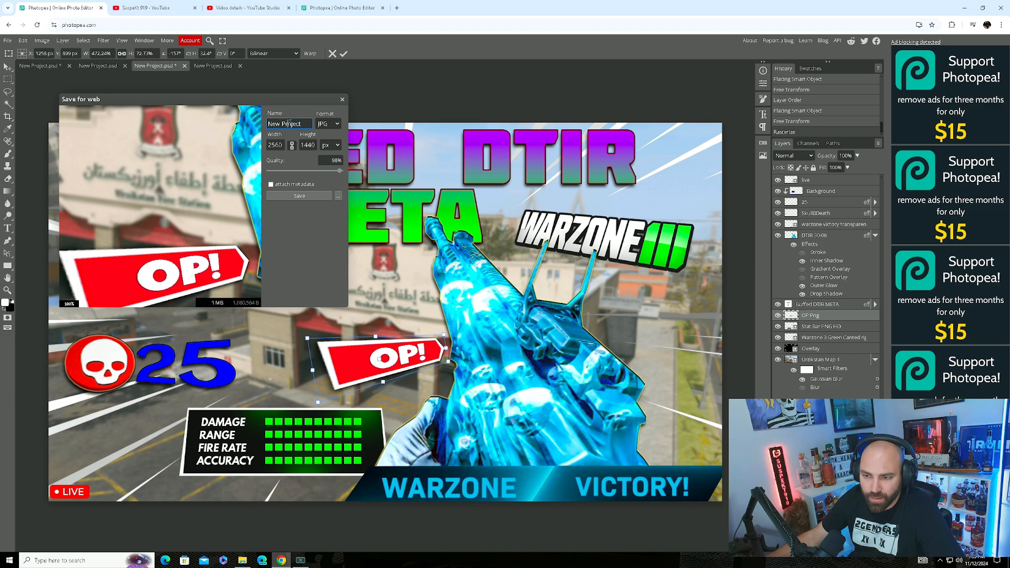
left_click(343, 100)
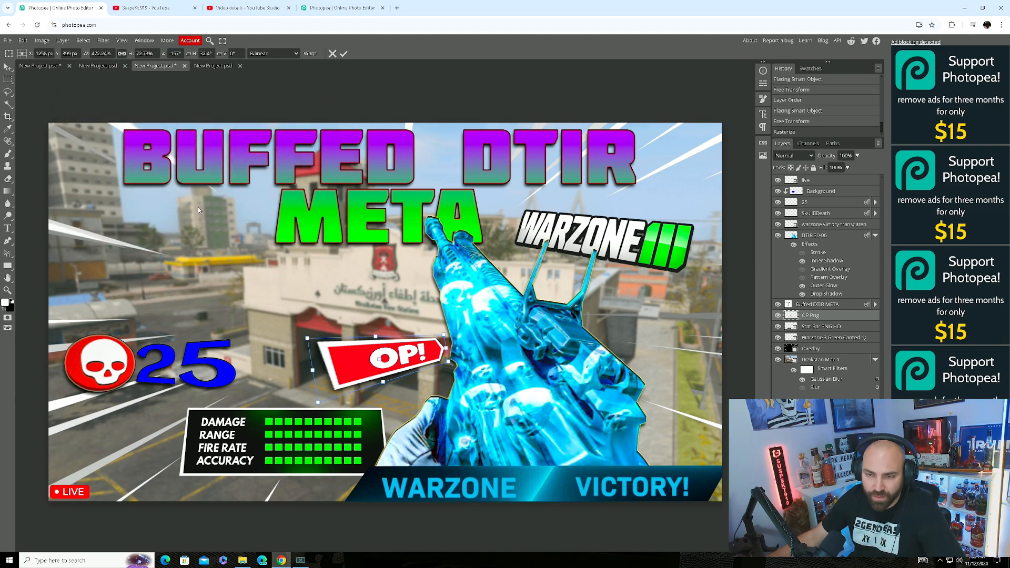
left_click(247, 8)
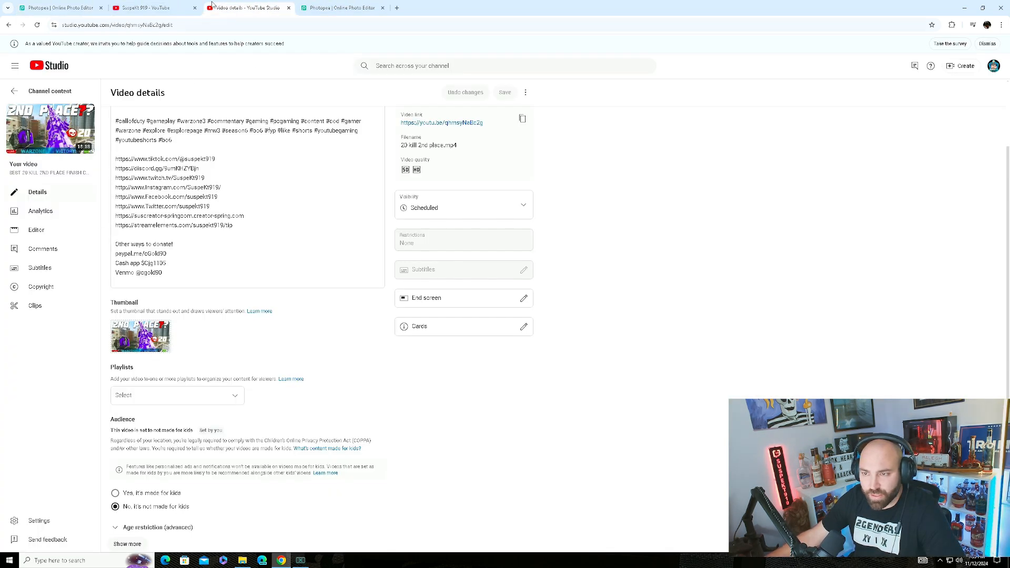
Back in Photopea, commit the OP! transform and hide the OP Png layer.
left_click(61, 7)
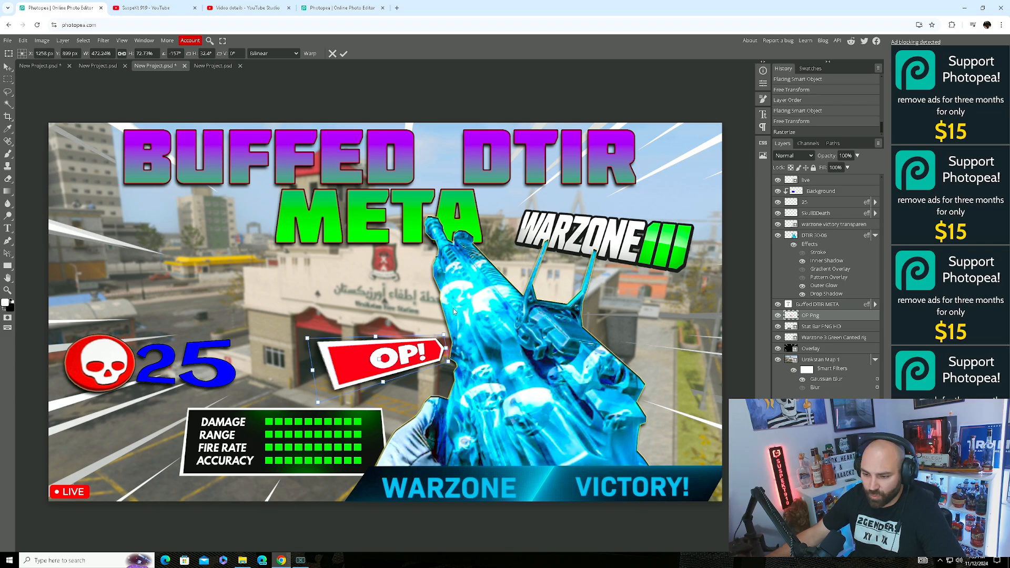
left_click(778, 315)
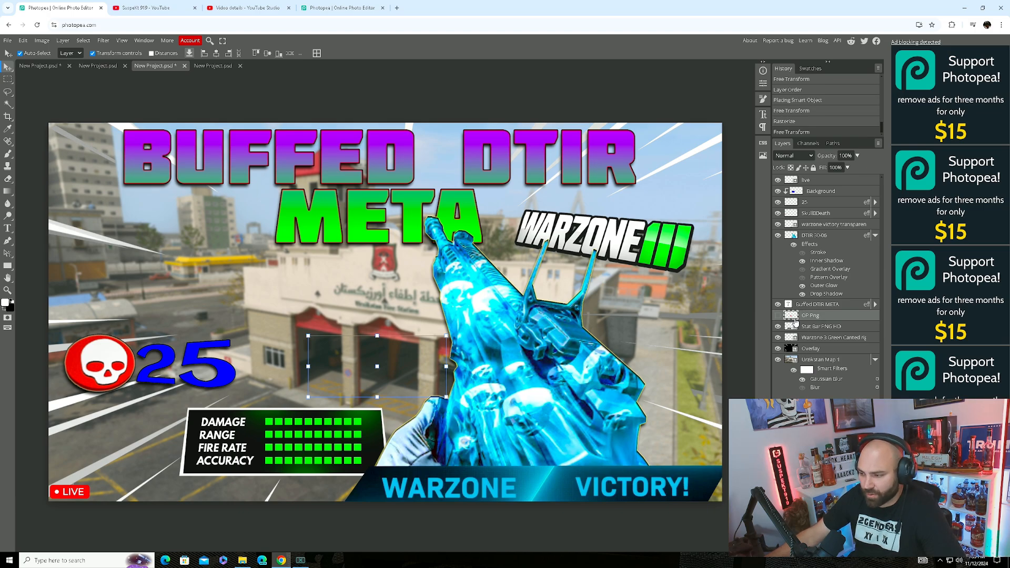
Leave the OP! layer hidden and delete the blue 25 kill-count layer.
left_click(778, 316)
left_click(778, 315)
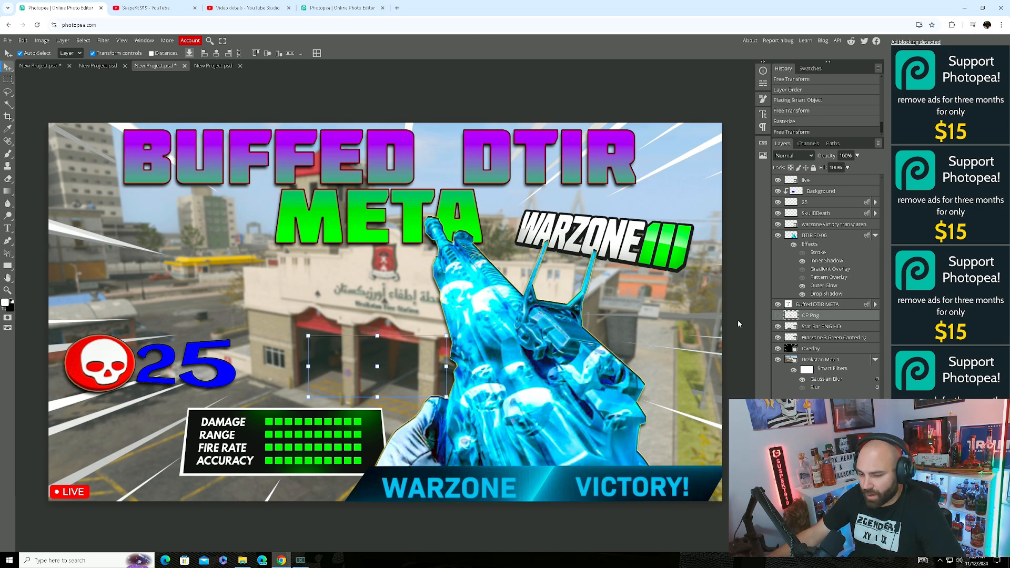
left_click(215, 357)
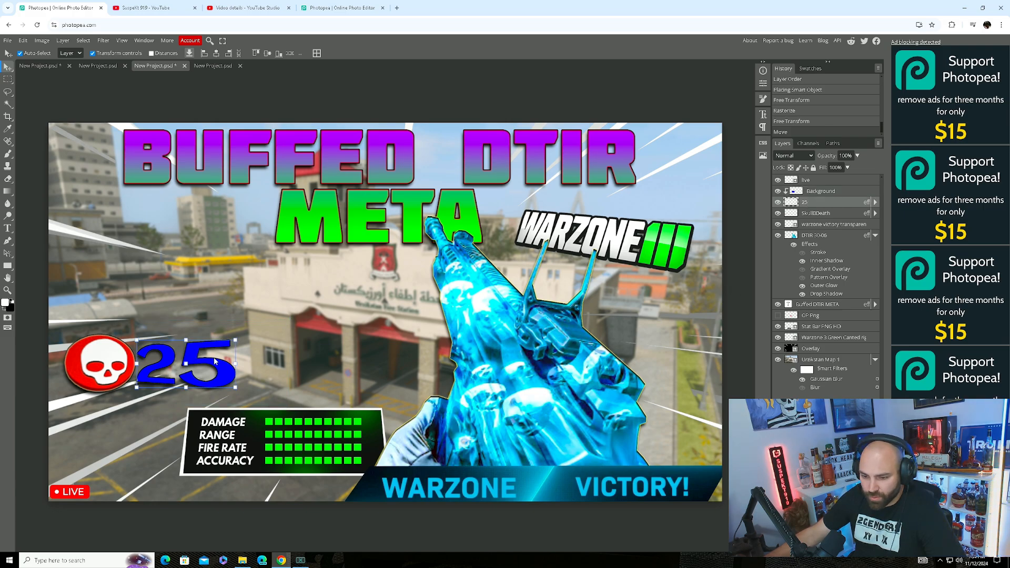
left_click(829, 202)
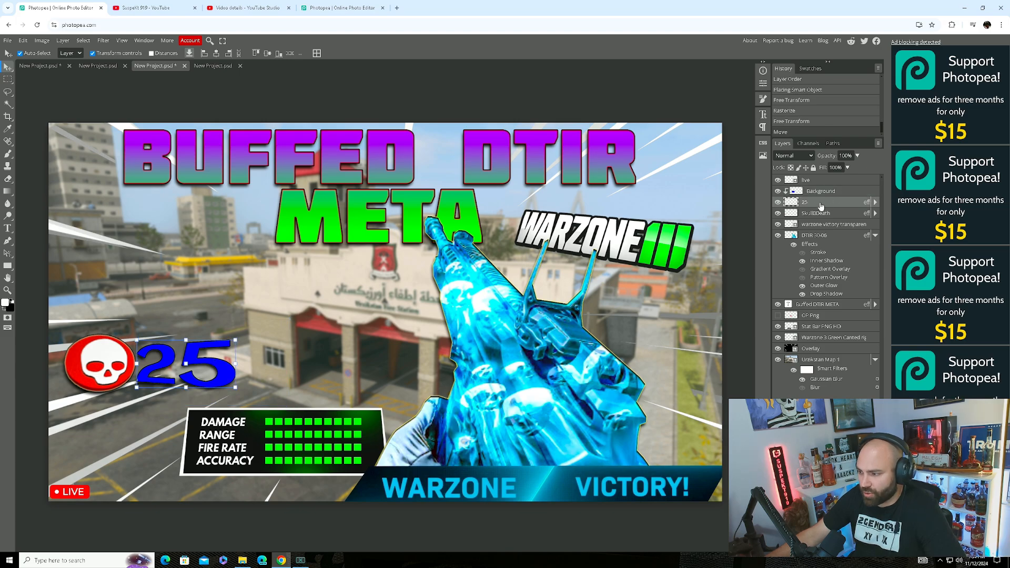
right_click(814, 205)
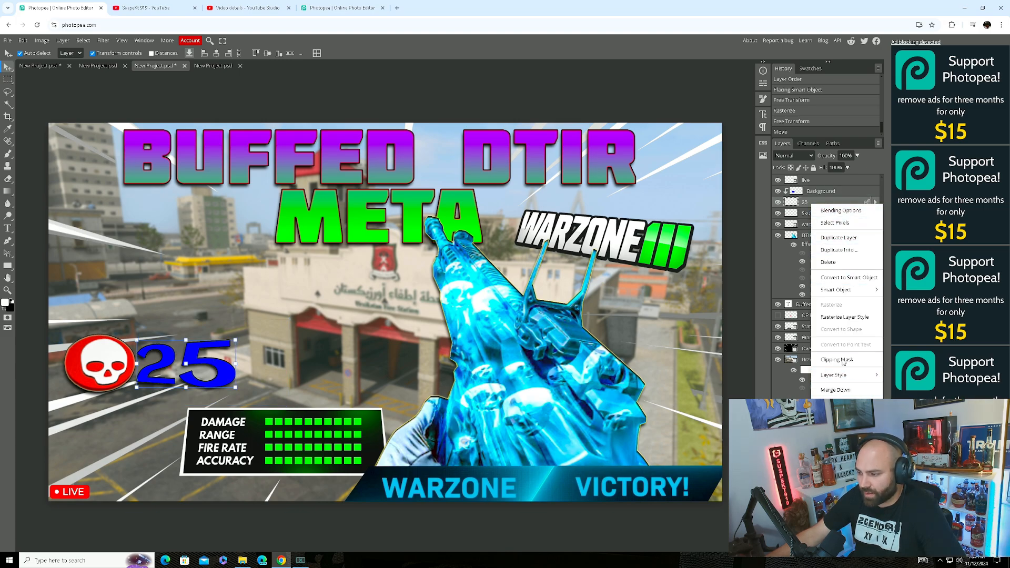
left_click(828, 261)
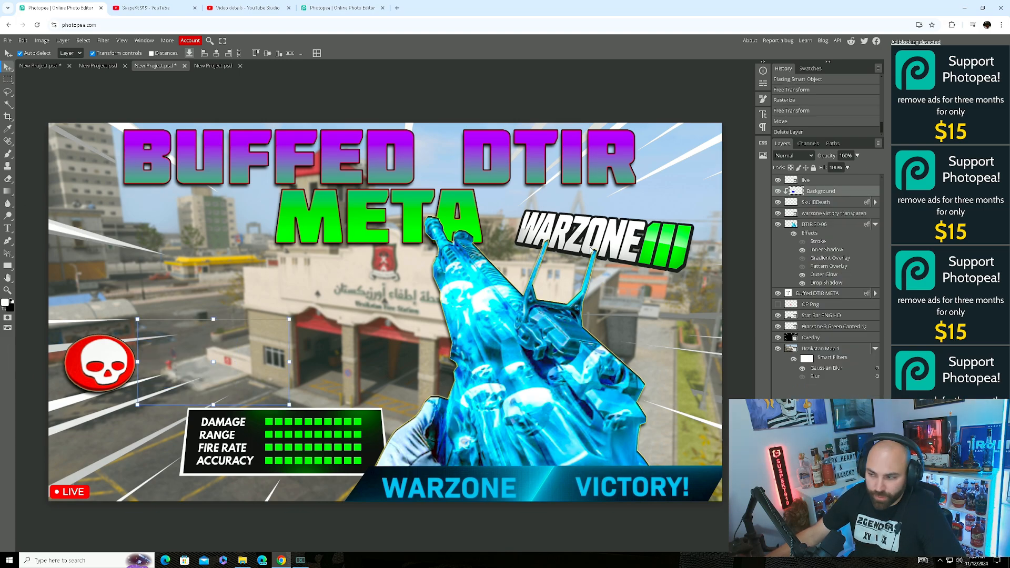
Type '20' in a text box beside the skull badge and commit it.
left_click(8, 228)
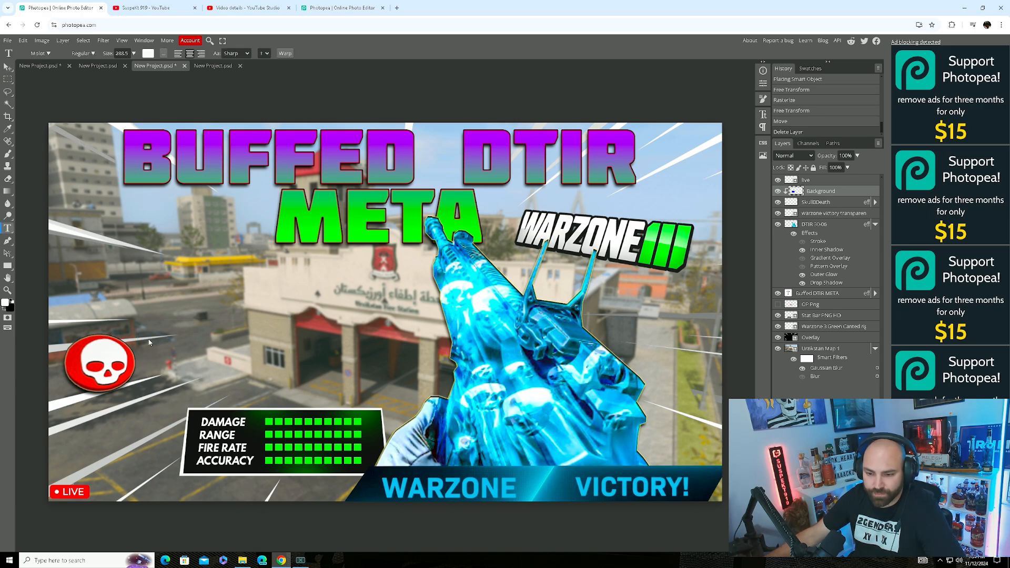
left_click_drag(151, 326, 311, 374)
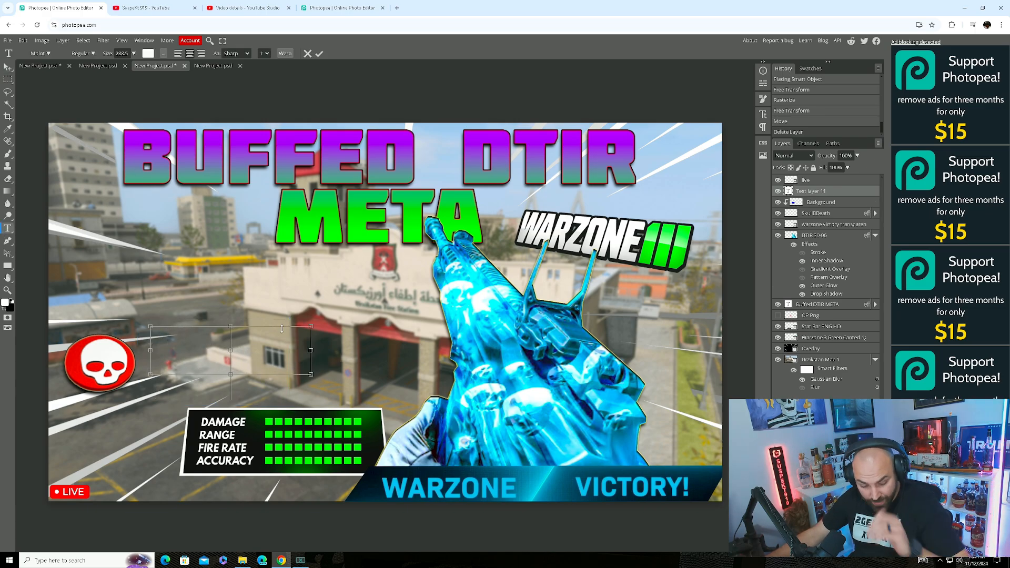
type("20")
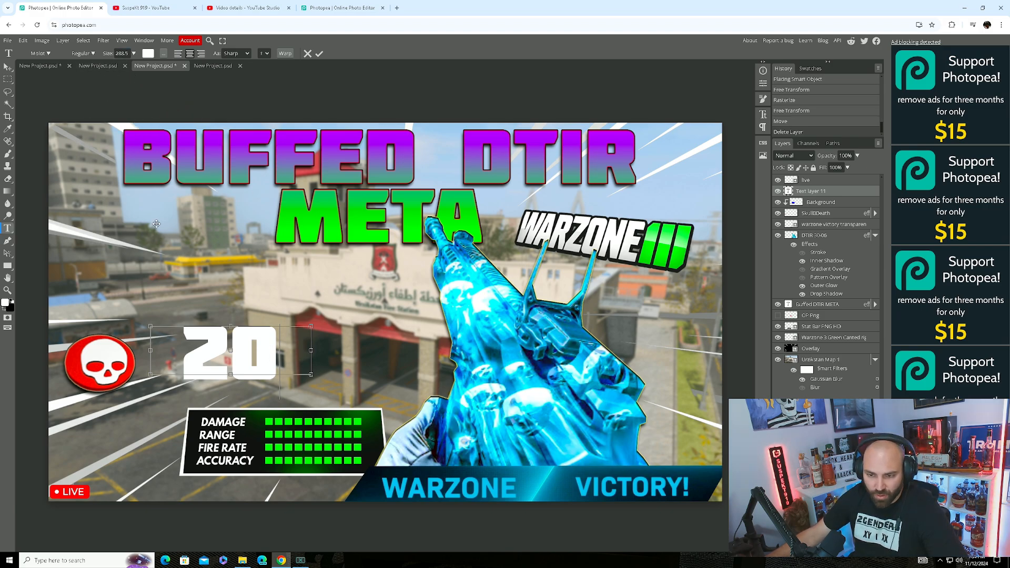
right_click(813, 194)
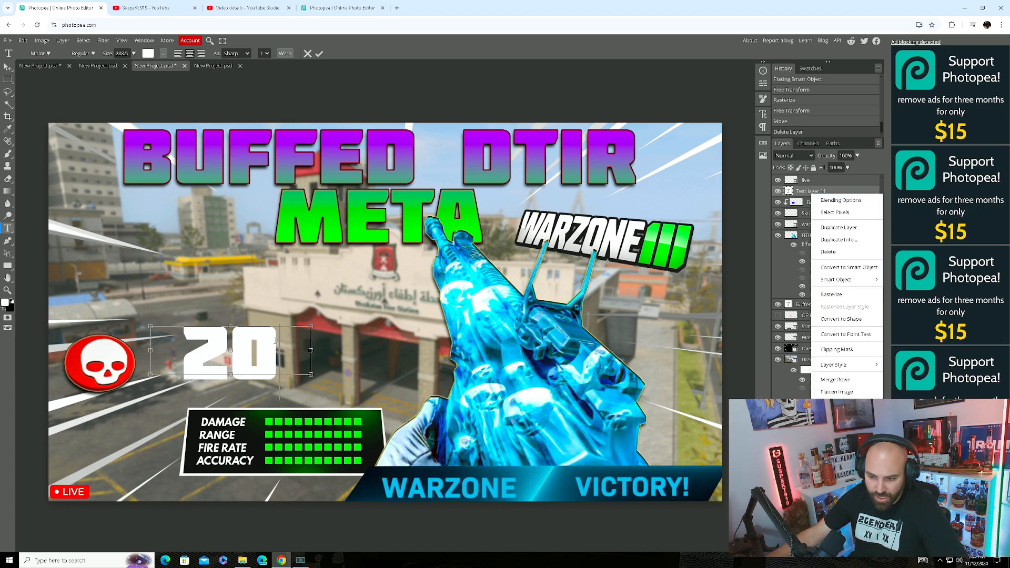
left_click(750, 267)
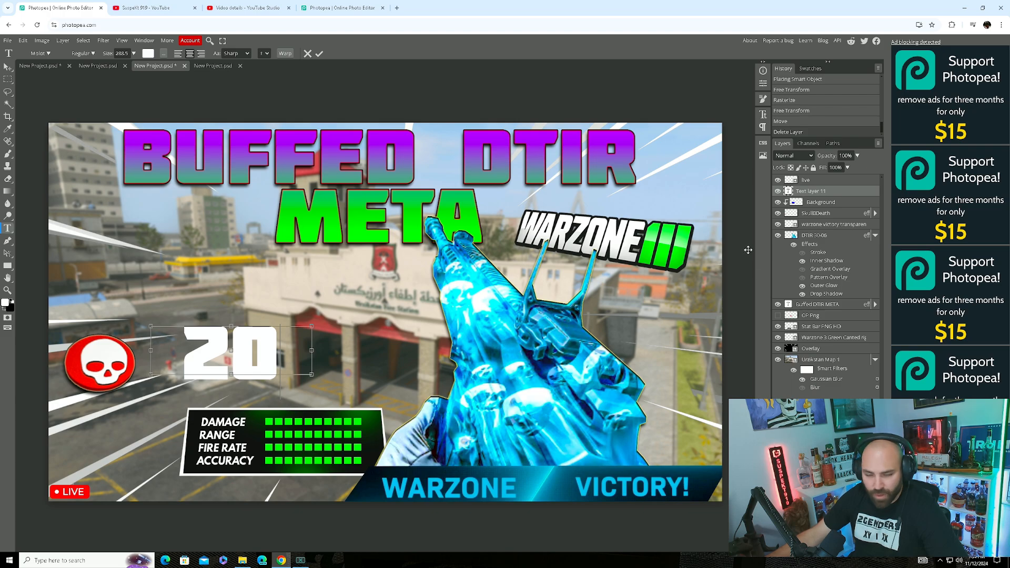
left_click(676, 202)
Hide the 20 layer, select DTIR 30-06, and bring up the adjustment layer list.
left_click(777, 202)
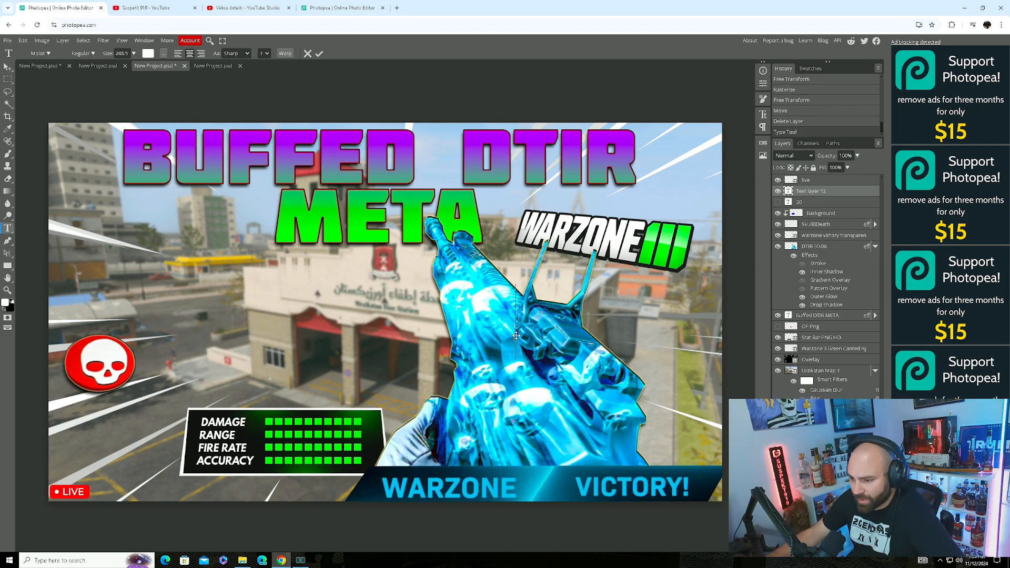
left_click(813, 246)
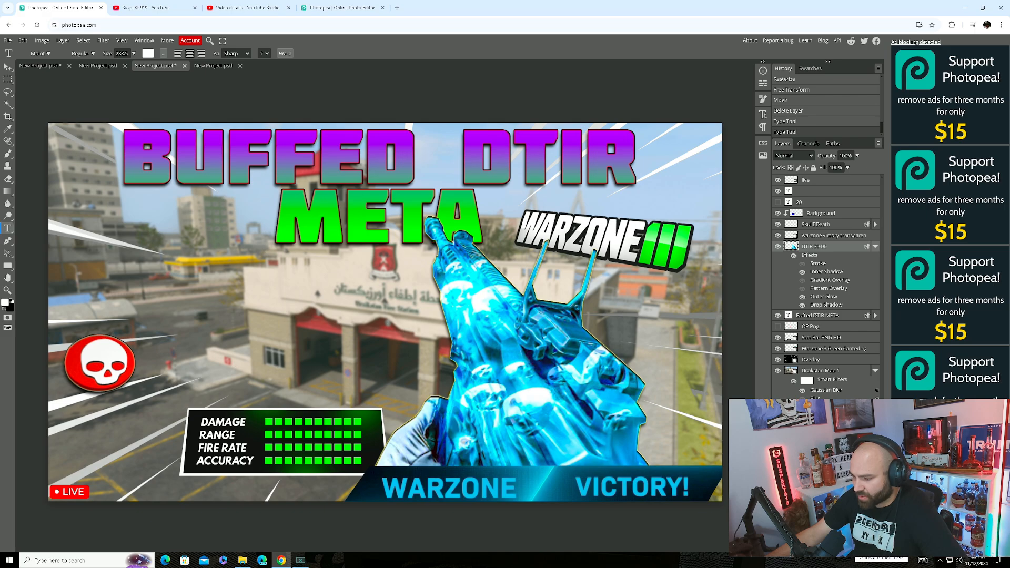
left_click(848, 547)
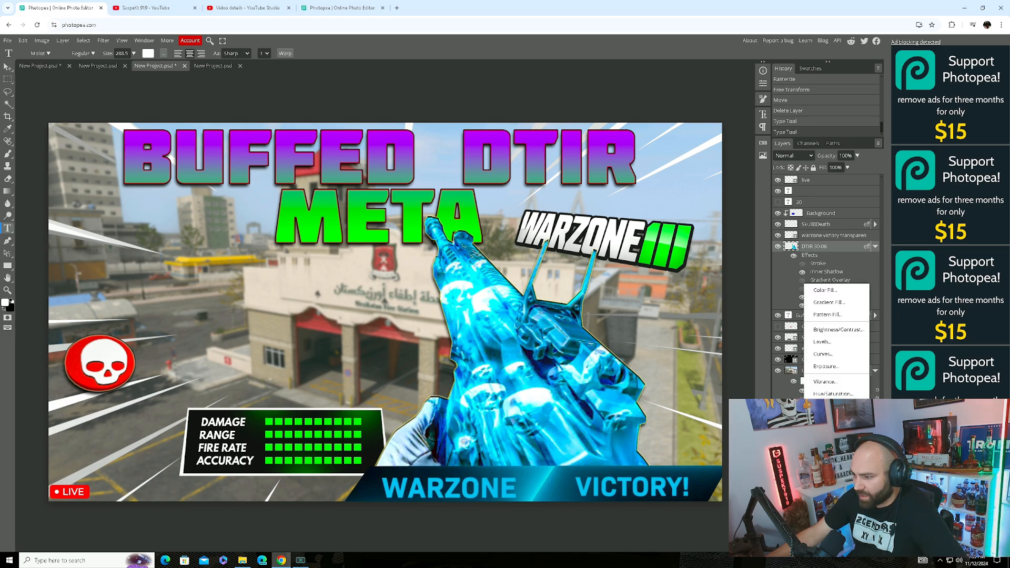
Add a Brightness/Contrast adjustment at −11 brightness, clipped to the DTIR 30-06 gun layer.
left_click(838, 330)
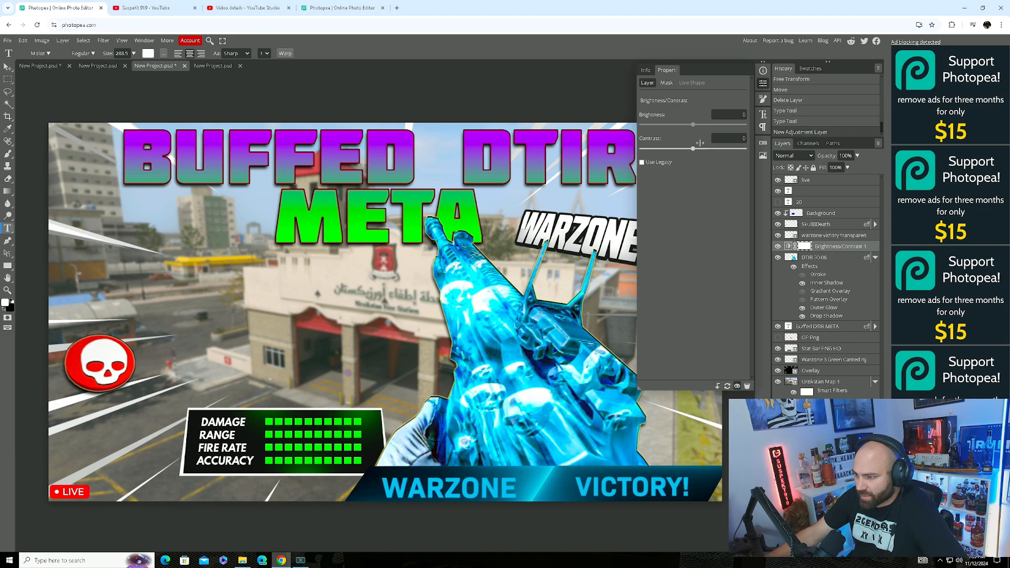
left_click(41, 41)
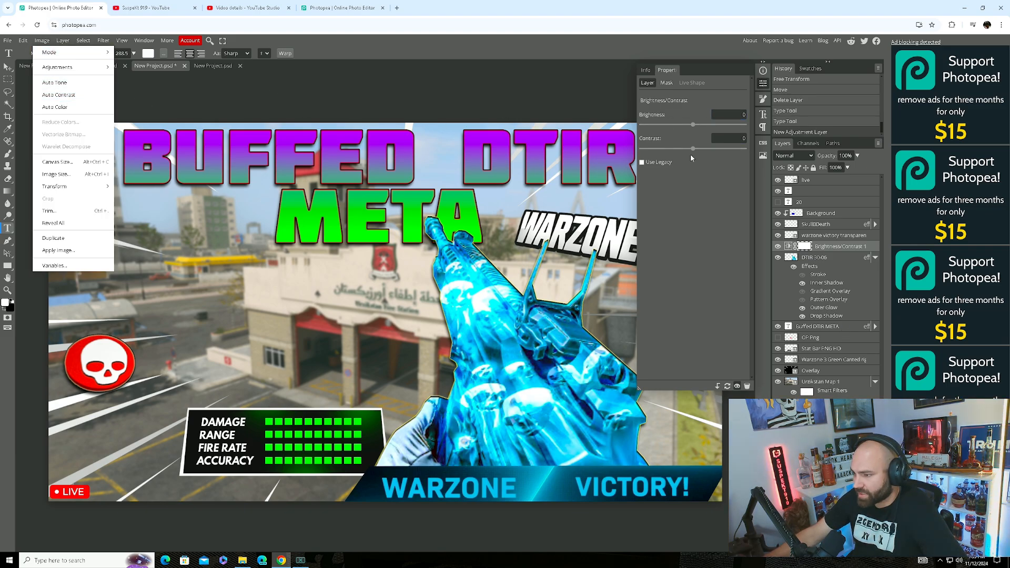
mouse_move(693, 124)
left_mouse_down()
mouse_move(733, 125)
mouse_move(690, 135)
left_mouse_up()
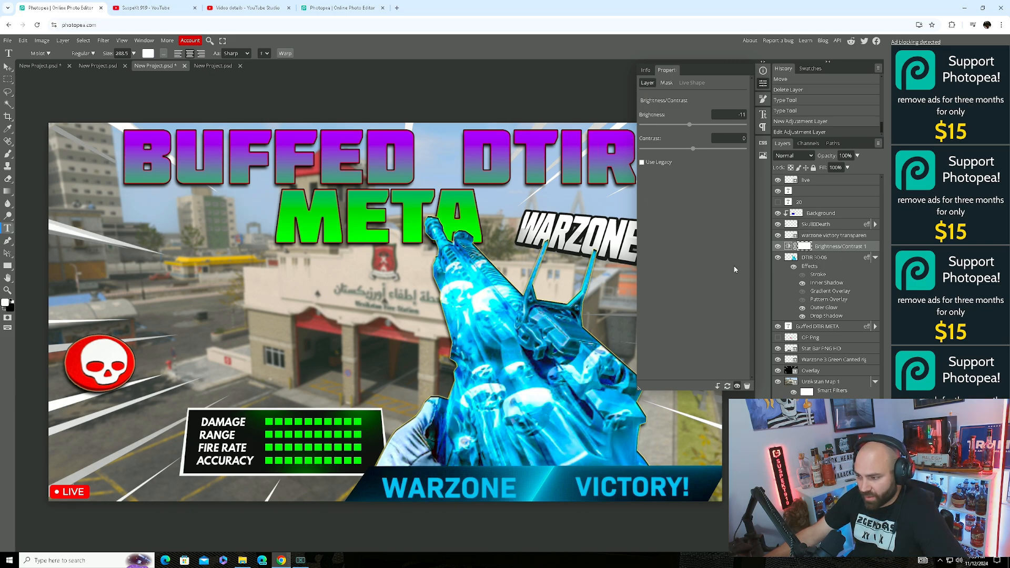
left_click(717, 386)
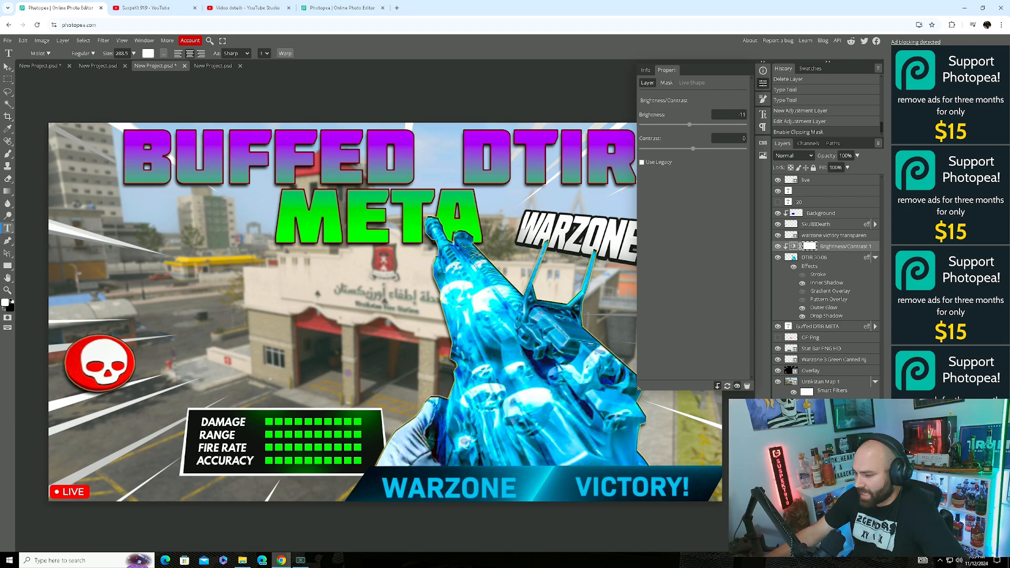
left_click(842, 546)
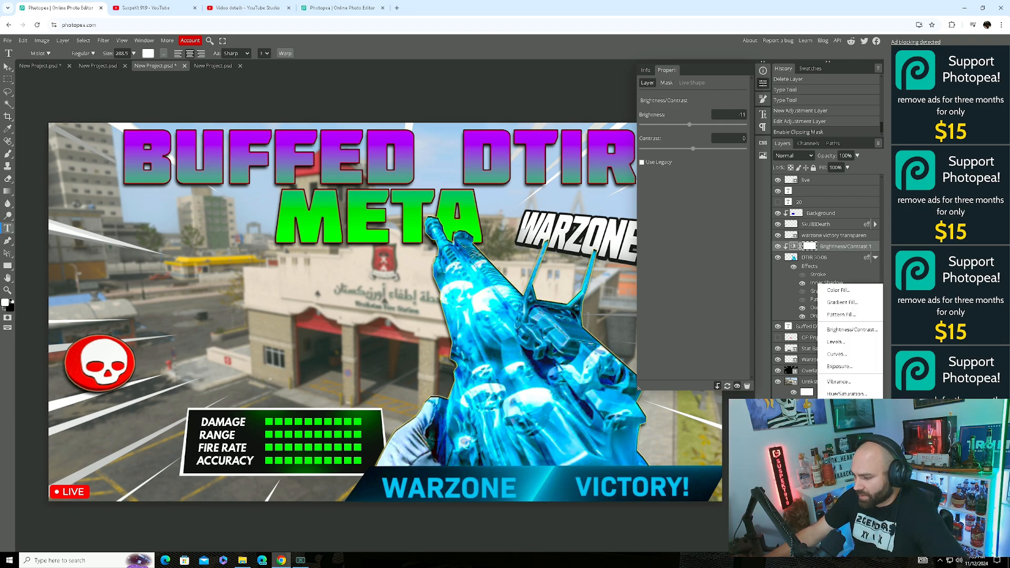
Add a Hue/Saturation adjustment clipped to the DTIR 30-06 gun, with hue at −180 turning it red-orange.
left_click(846, 395)
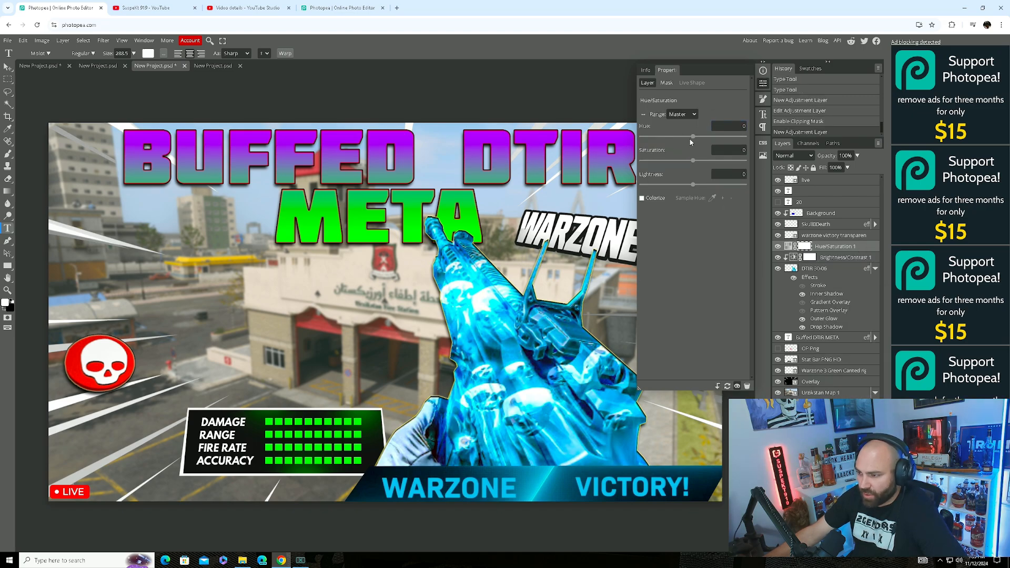
left_click_drag(692, 138, 726, 161)
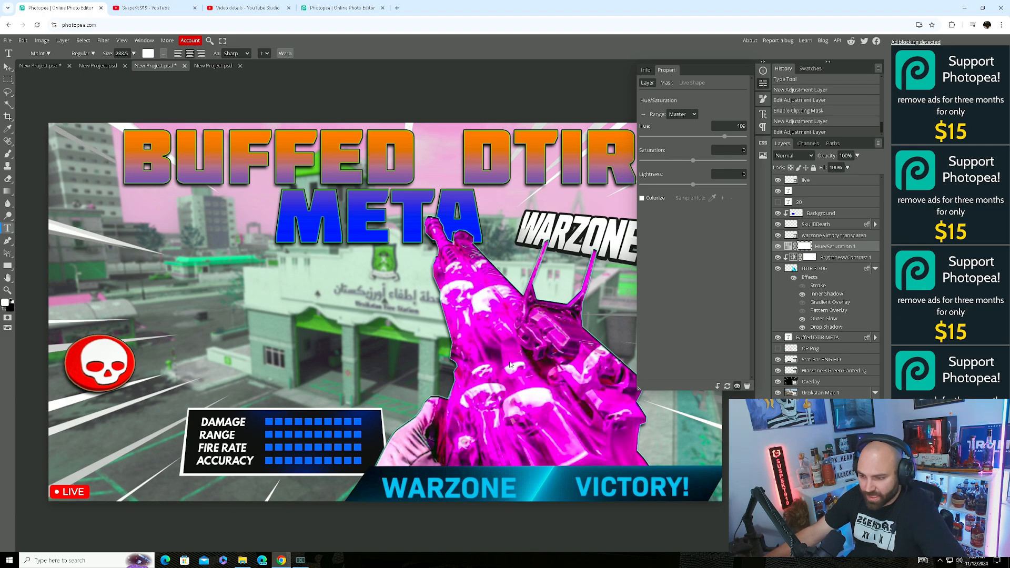
left_click(718, 386)
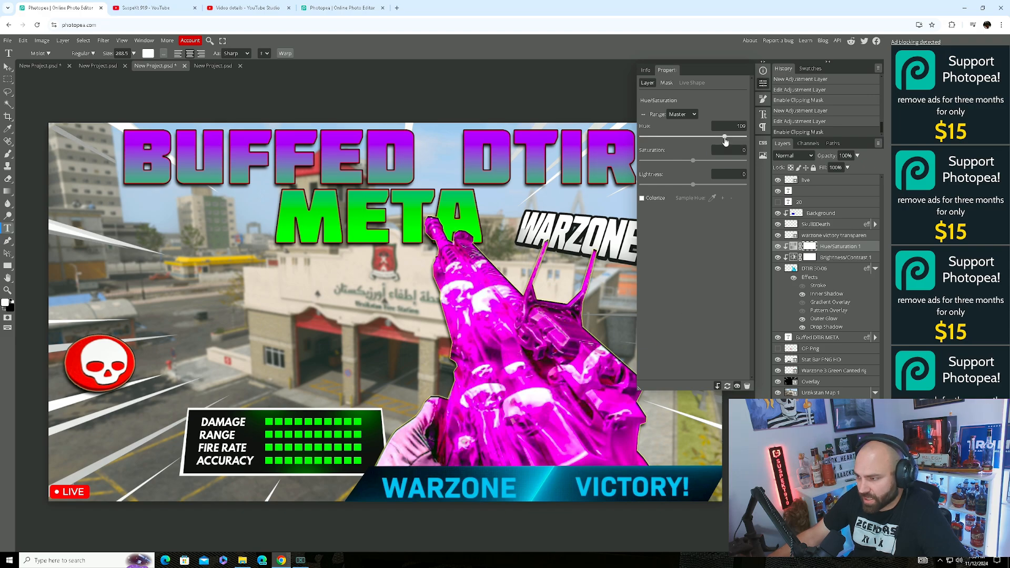
left_click_drag(724, 141, 638, 148)
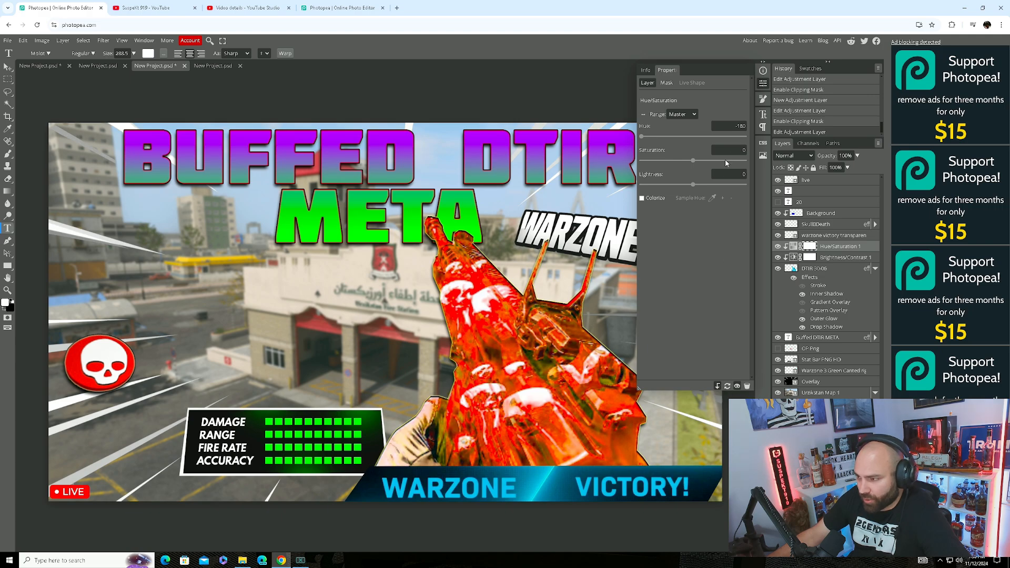
left_click(762, 87)
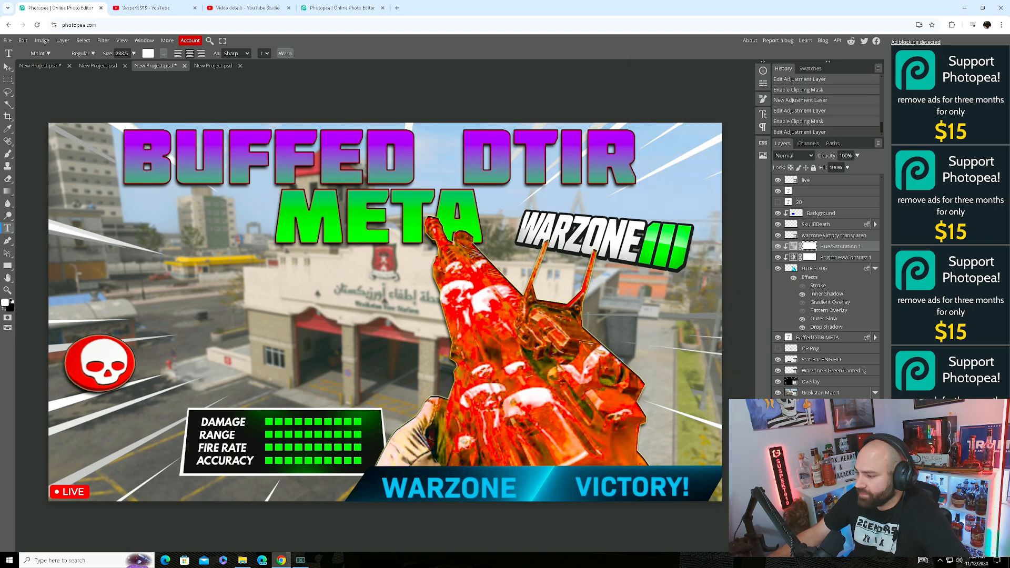
Browse File Explorer to Warzone Complete Pack > Operators and preview Art the Clown 2.png.
left_click(845, 394)
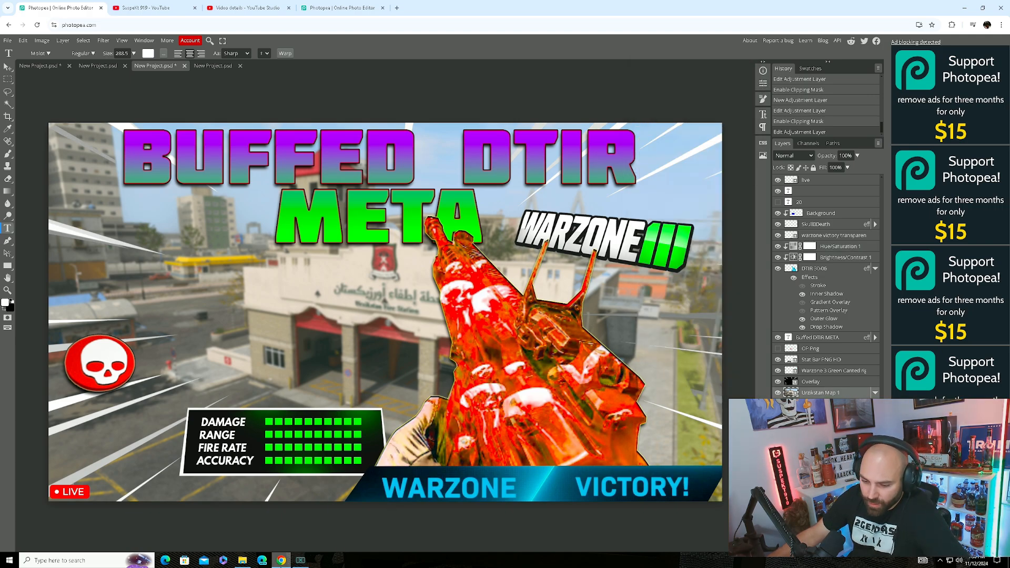
left_click(242, 562)
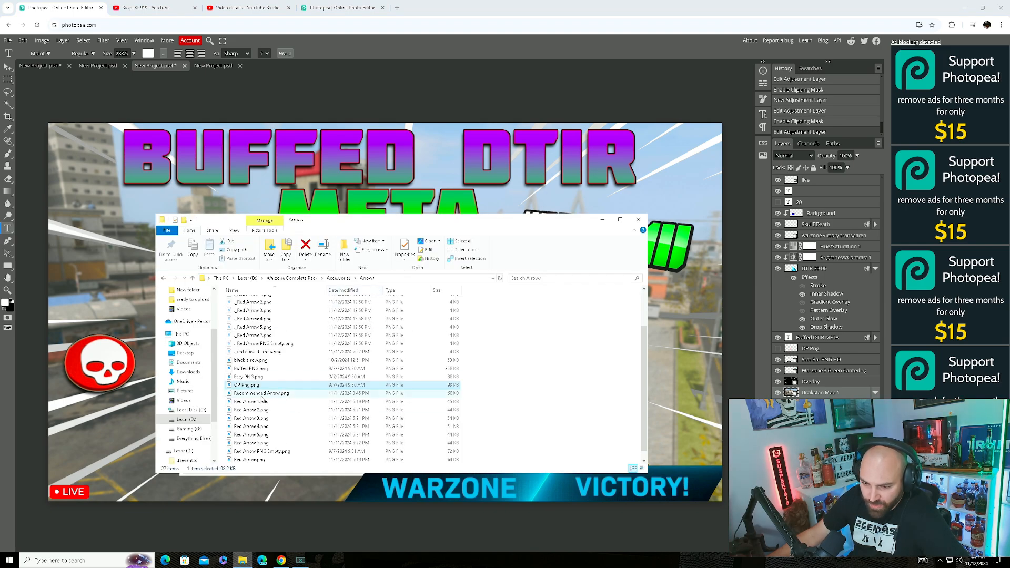
left_click(163, 278)
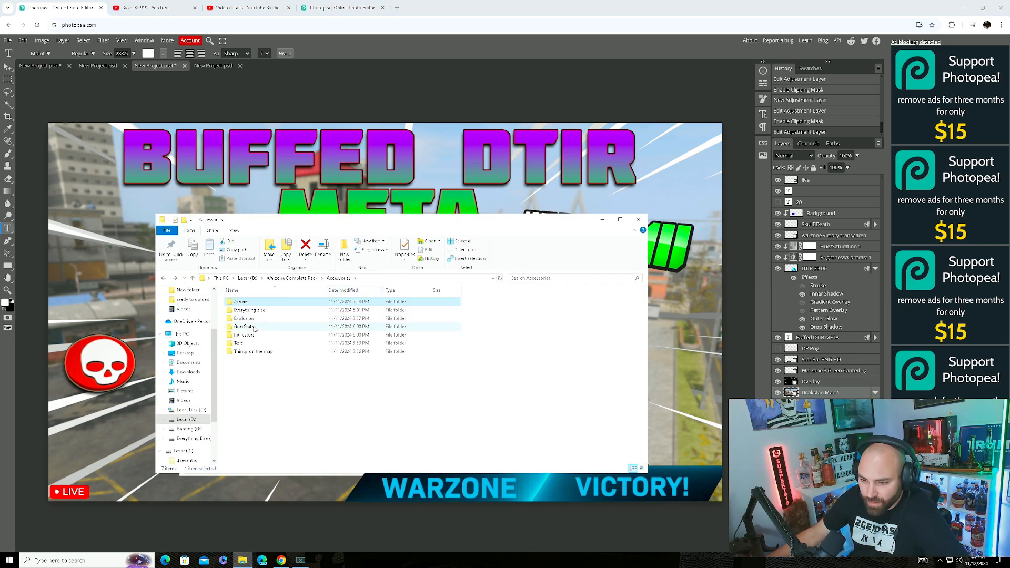
left_click(163, 278)
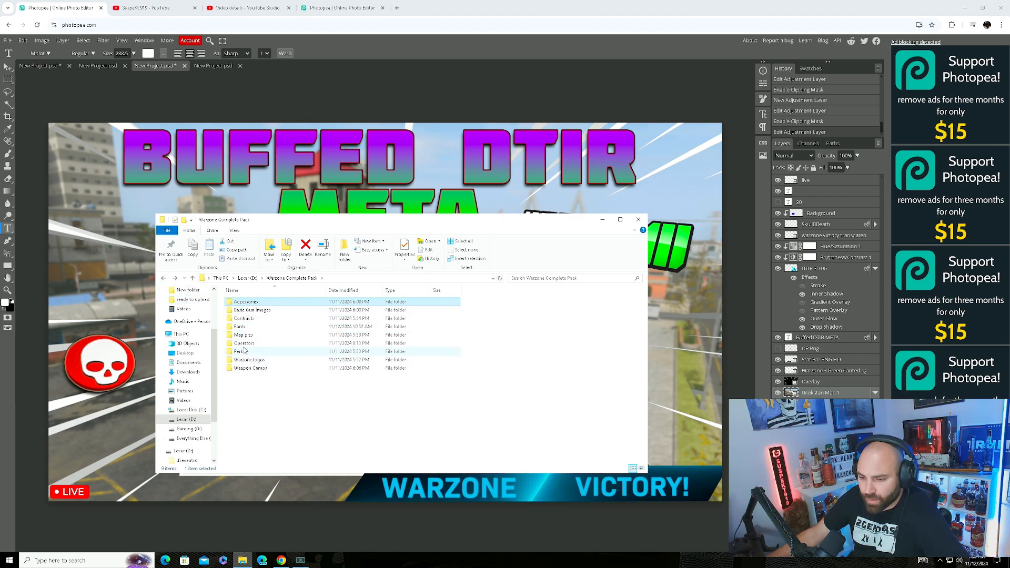
double_click(244, 343)
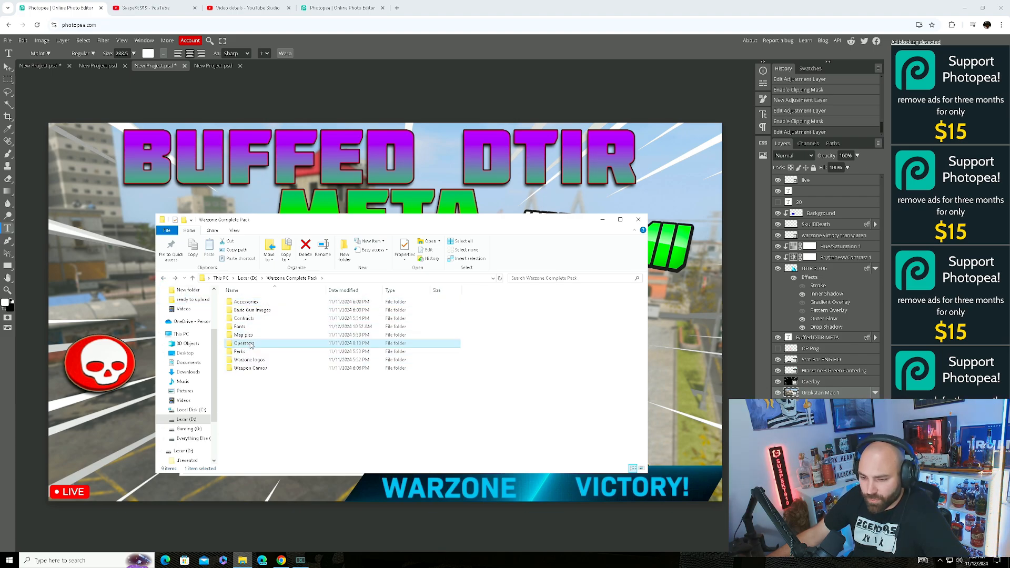
scroll(308, 362, "down", 1)
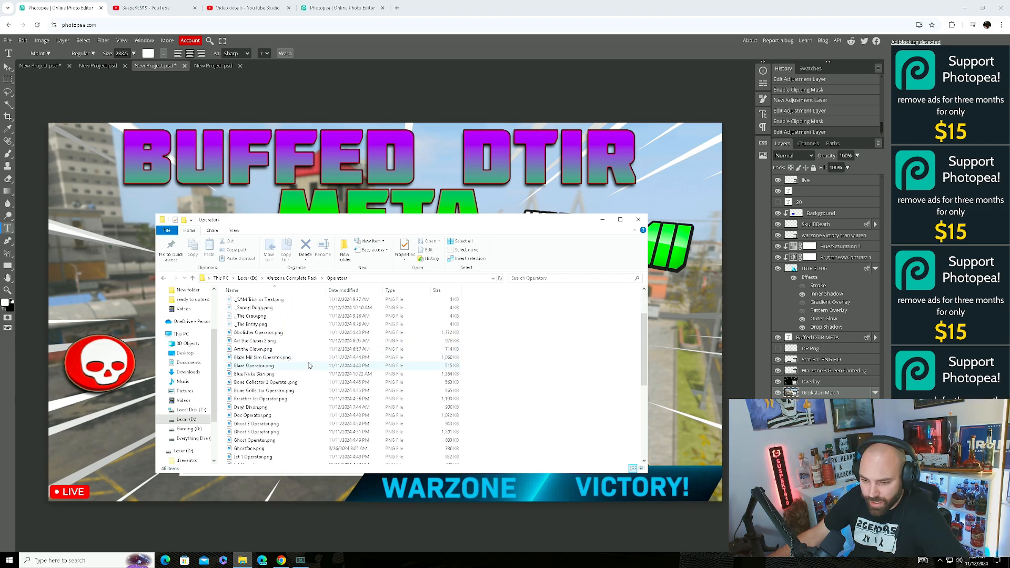
left_click(314, 366)
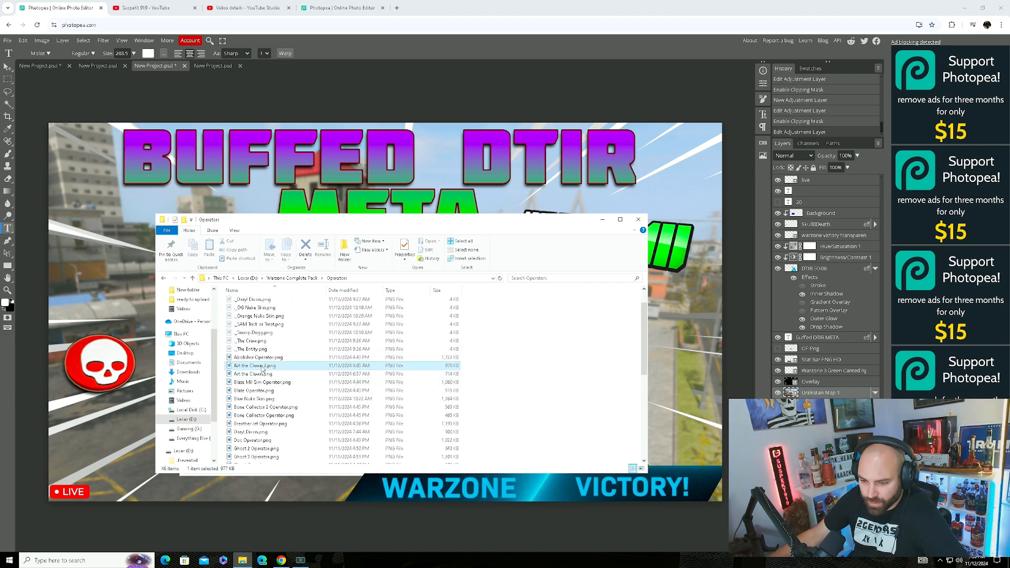
double_click(278, 369)
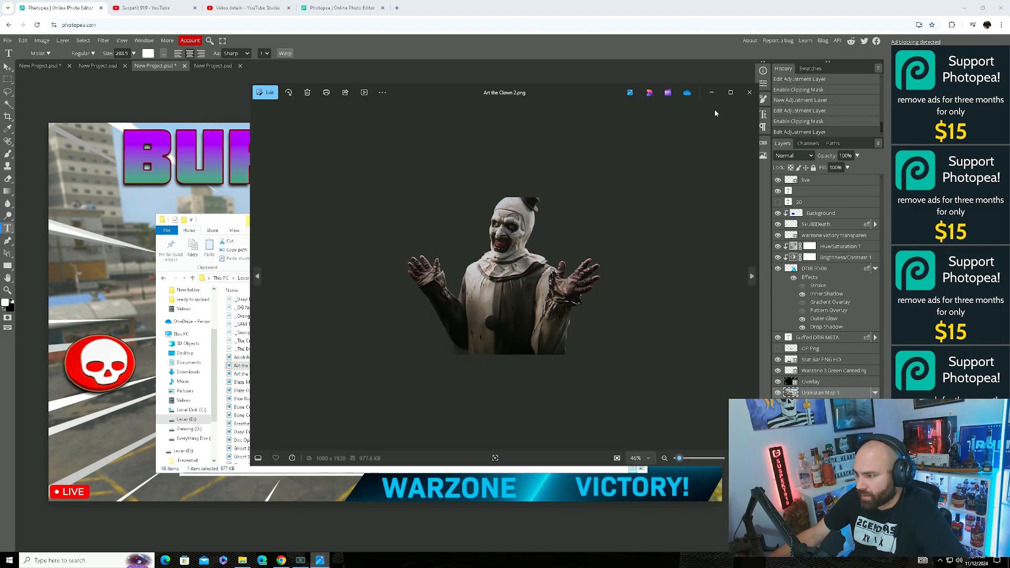
Place Art the Clown 2.png into the thumbnail, enlarge it, and move its layer higher in the stack.
left_click(743, 92)
left_click_drag(264, 368, 346, 378)
left_click_drag(396, 334, 326, 375)
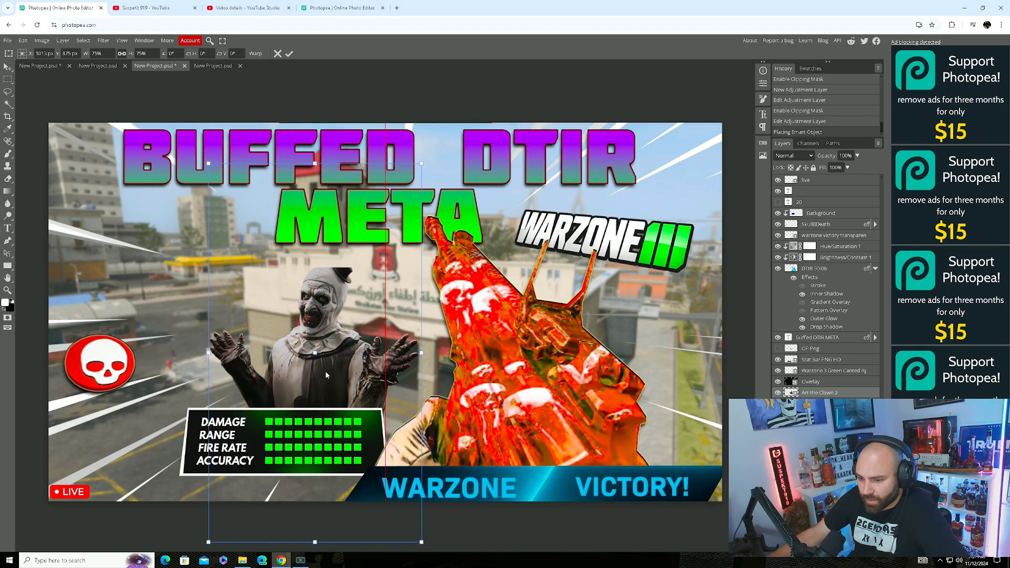
left_click_drag(422, 543, 548, 525)
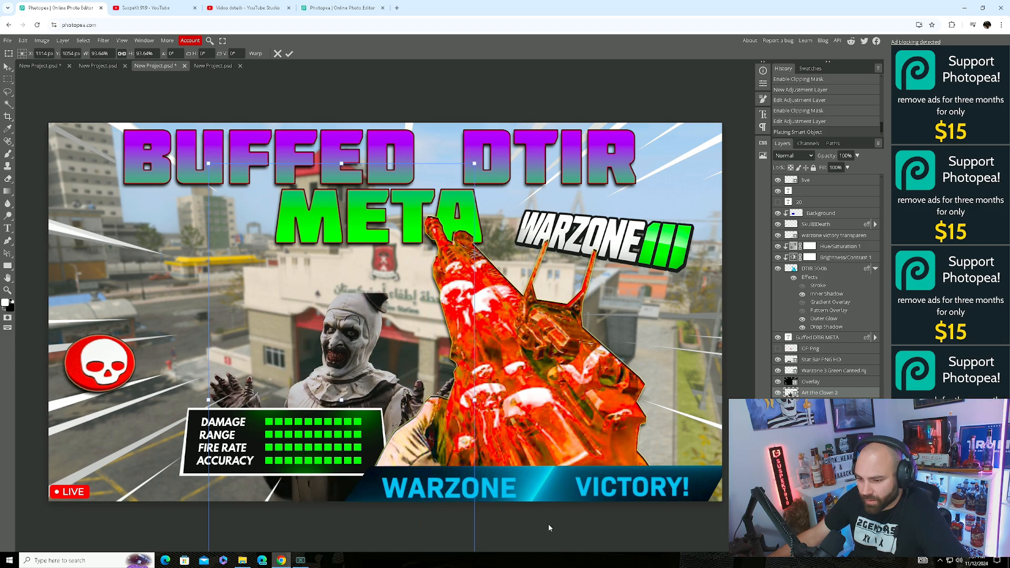
left_click_drag(418, 411, 368, 332)
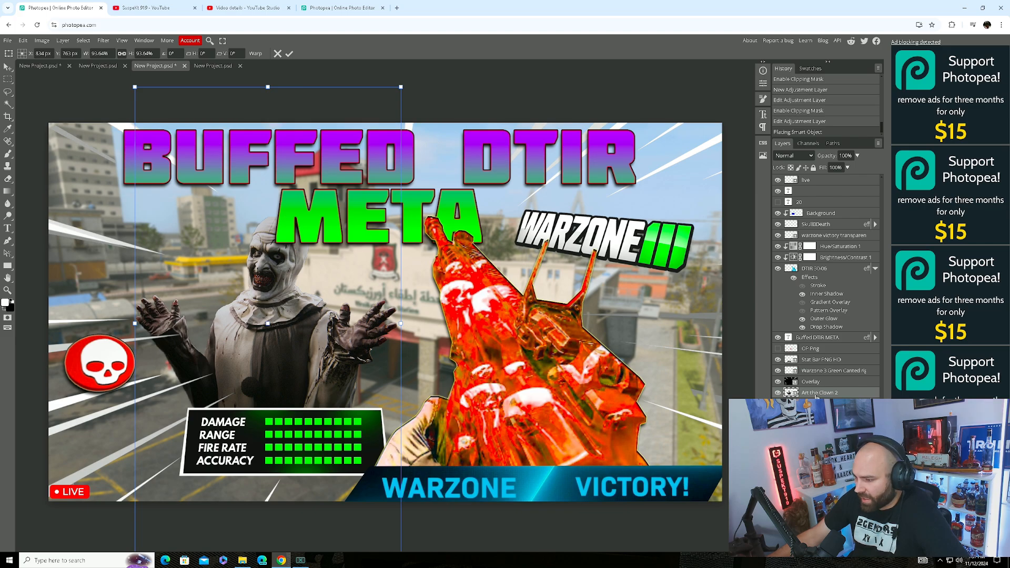
left_click_drag(816, 398, 875, 337)
Reposition the background element and the clown so the DAMAGE label is uncovered.
left_click(313, 322)
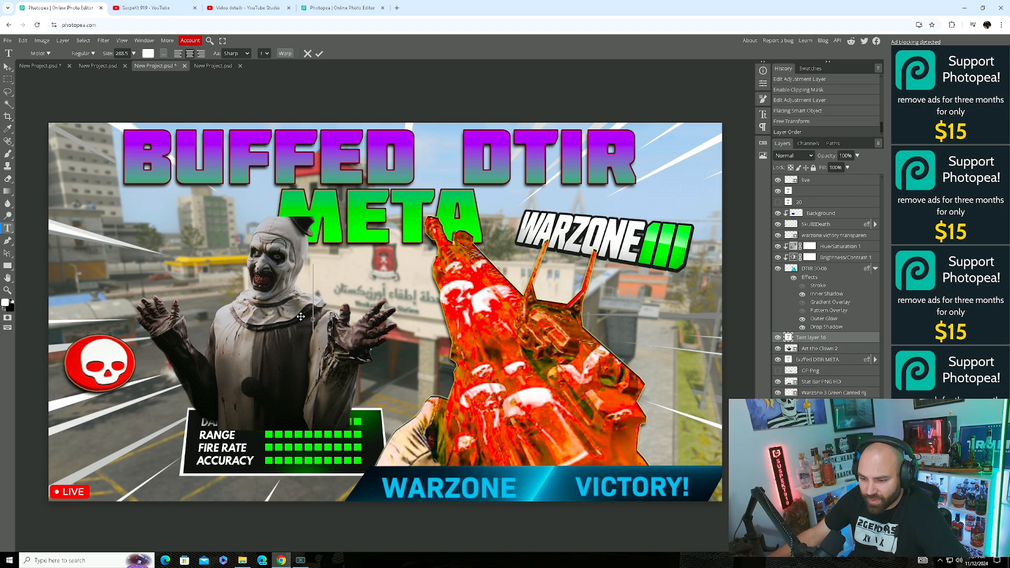
left_click(9, 69)
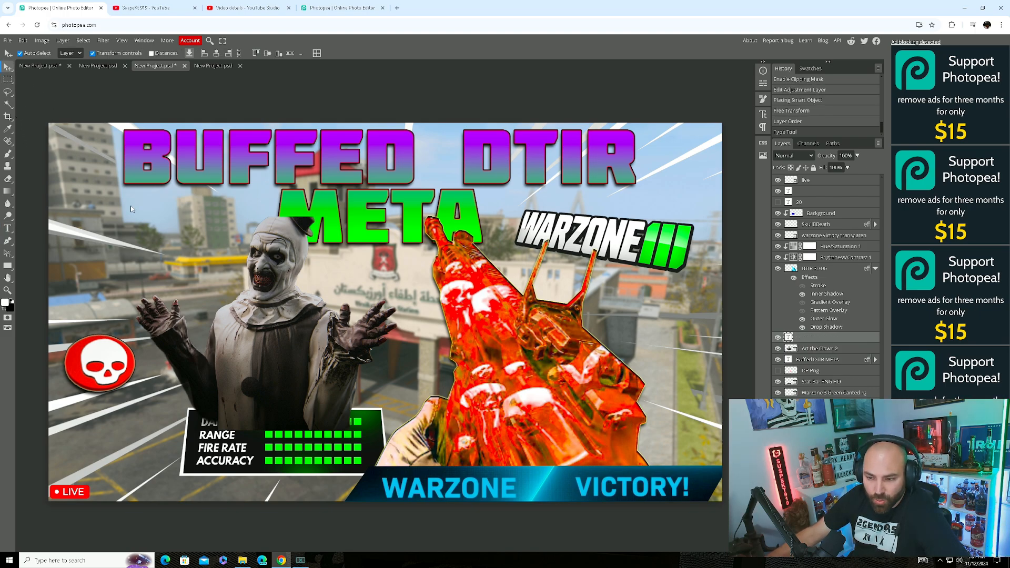
mouse_move(252, 341)
left_mouse_down()
mouse_move(262, 332)
mouse_move(237, 343)
left_mouse_up()
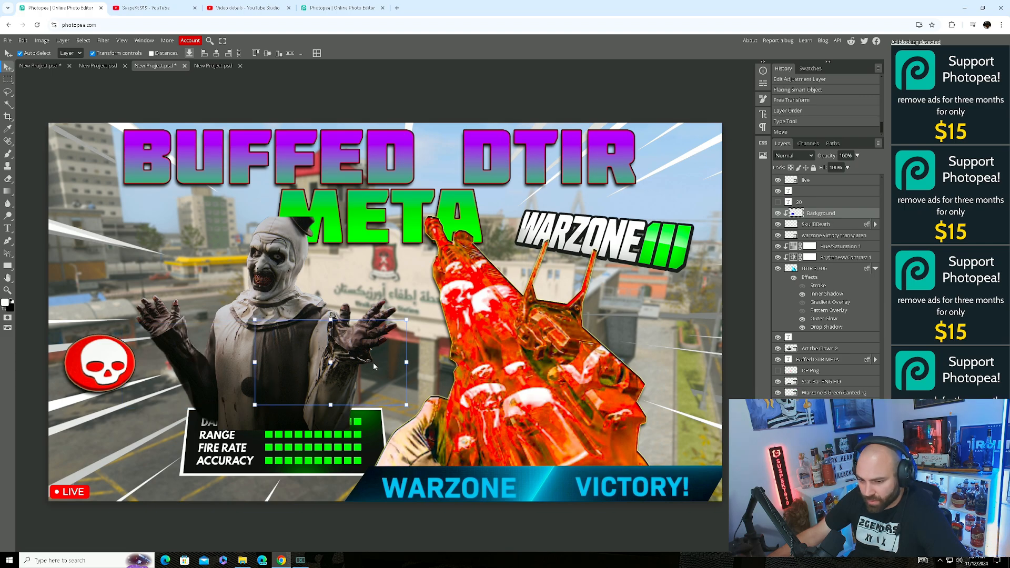
left_click_drag(219, 368, 317, 357)
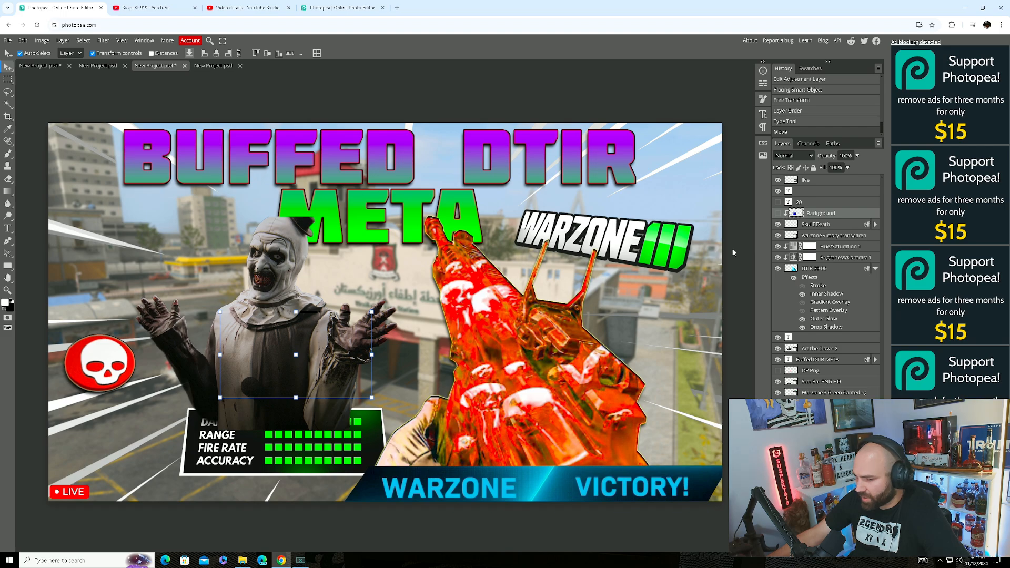
left_click_drag(304, 345, 362, 332)
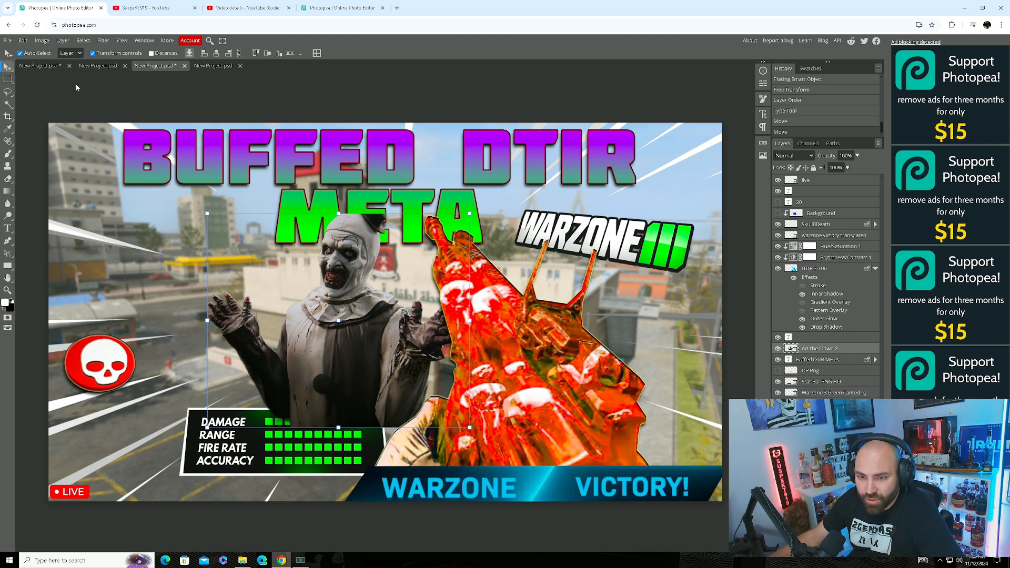
Switch to the blank blue project and browse File Explorer to the Pictures folder on Lexar (D:).
left_click(98, 66)
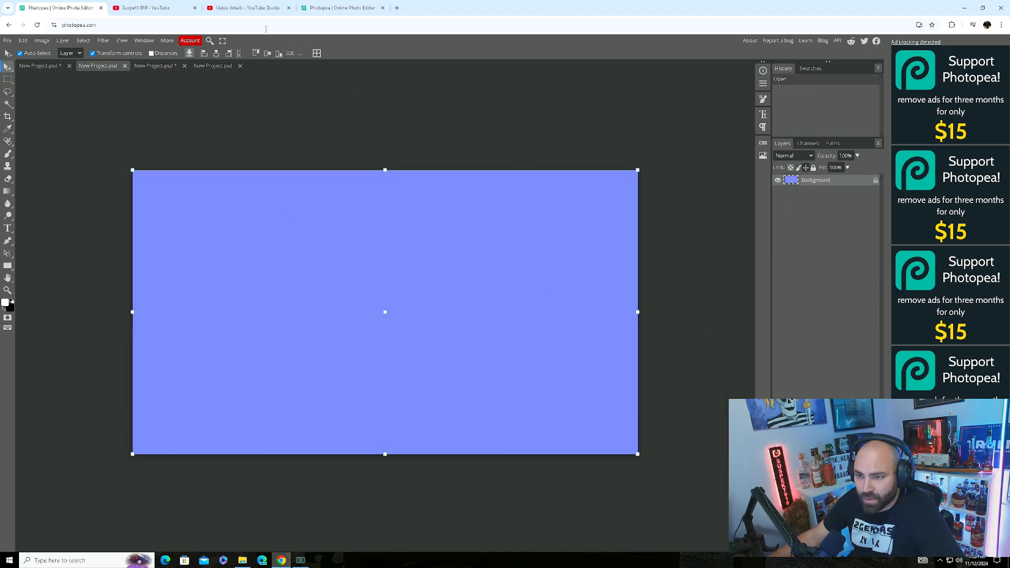
left_click(242, 560)
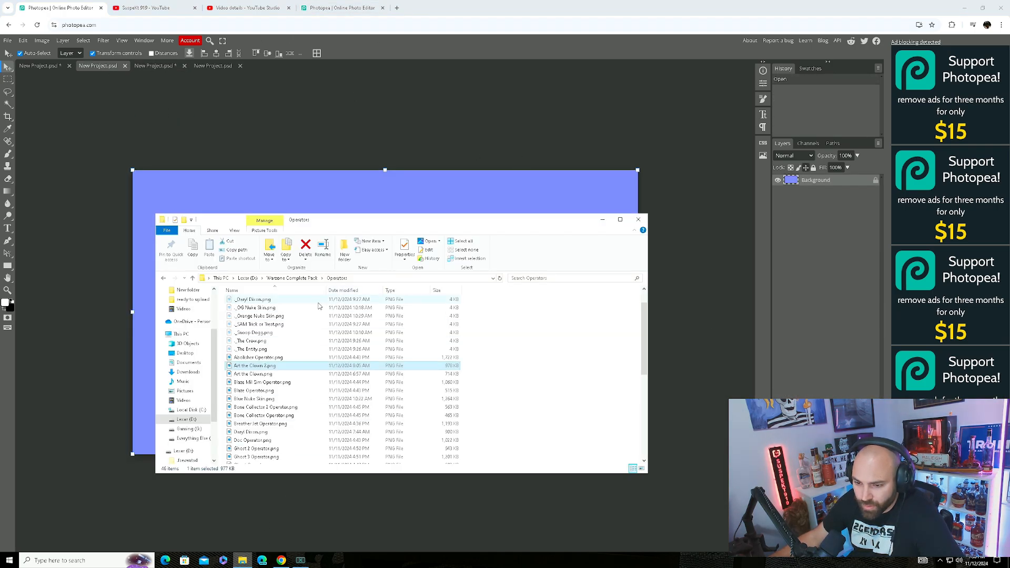
left_click(165, 278)
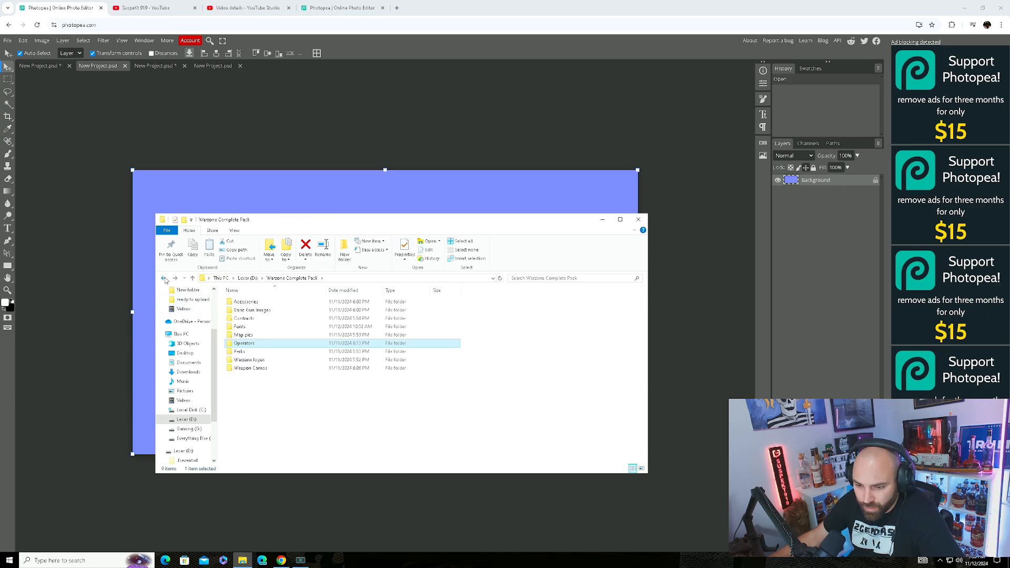
left_click(165, 279)
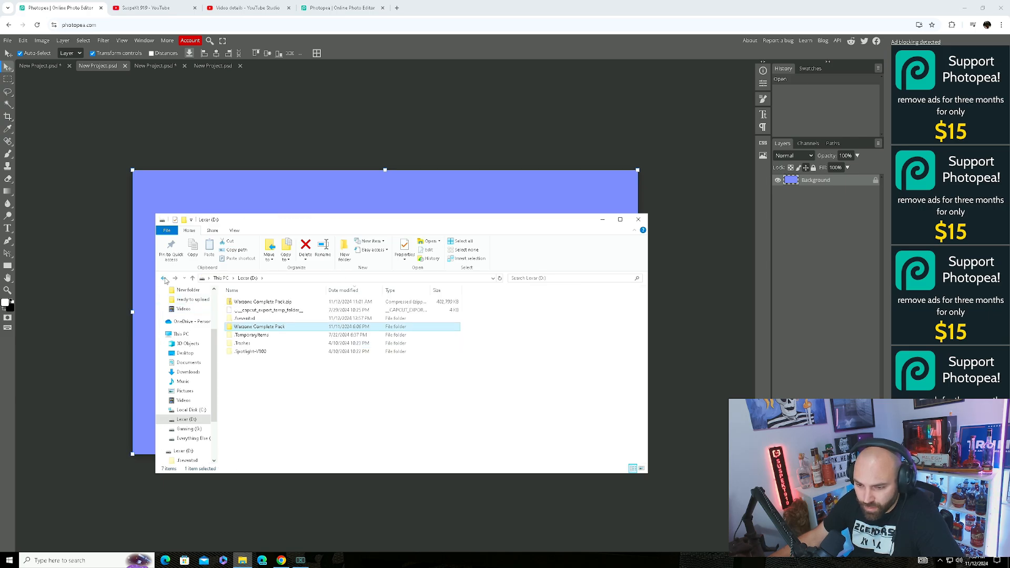
left_click(185, 391)
Preview FJX HORUS.PNG, then drag it onto the blue canvas.
scroll(297, 349, "down", 1)
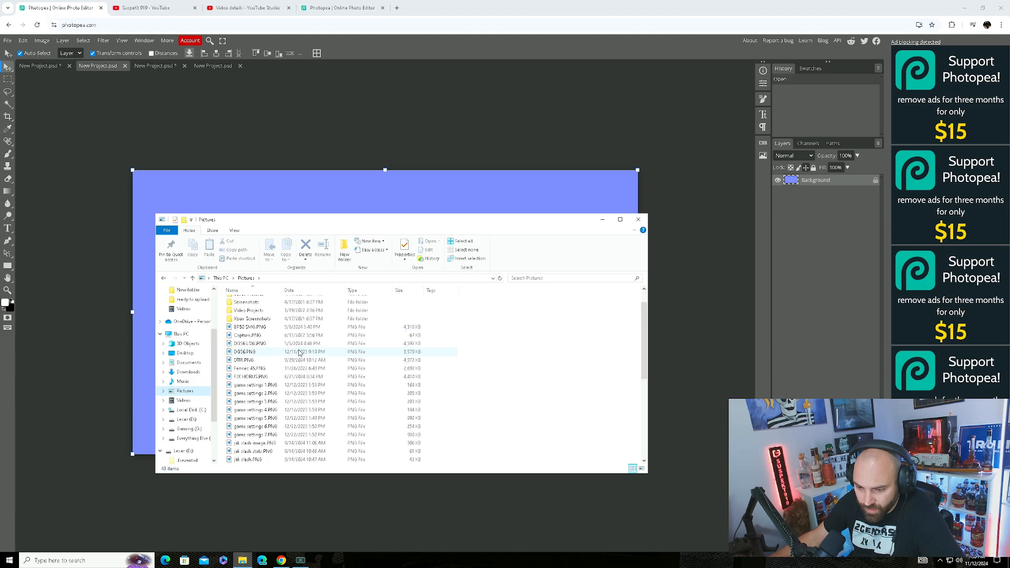
left_click(256, 378)
double_click(257, 378)
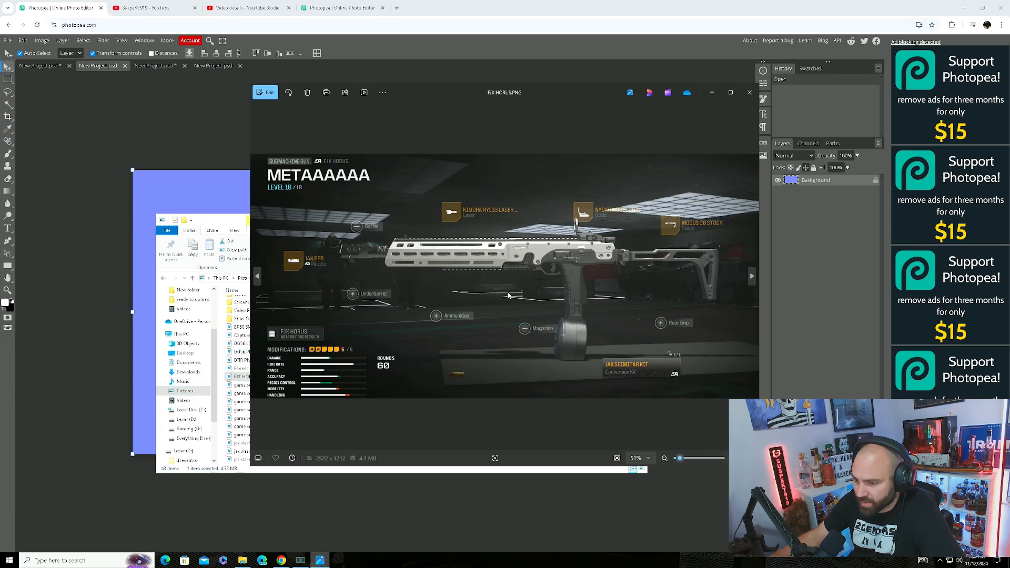
left_click(749, 92)
left_click_drag(253, 379, 399, 215)
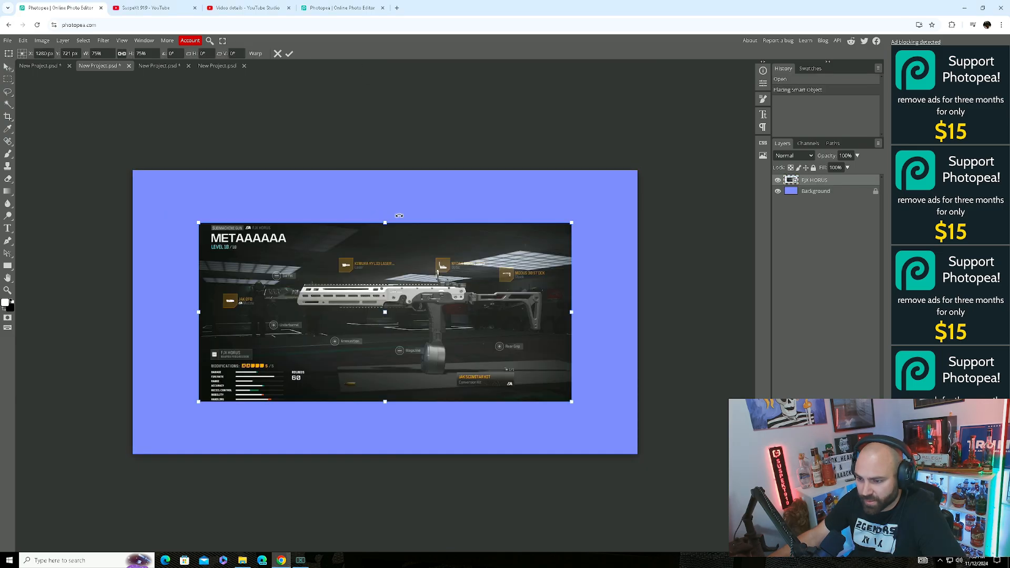
Delete the blue Background layer and zoom into the gun's muzzle with the Pen tool ready.
right_click(813, 194)
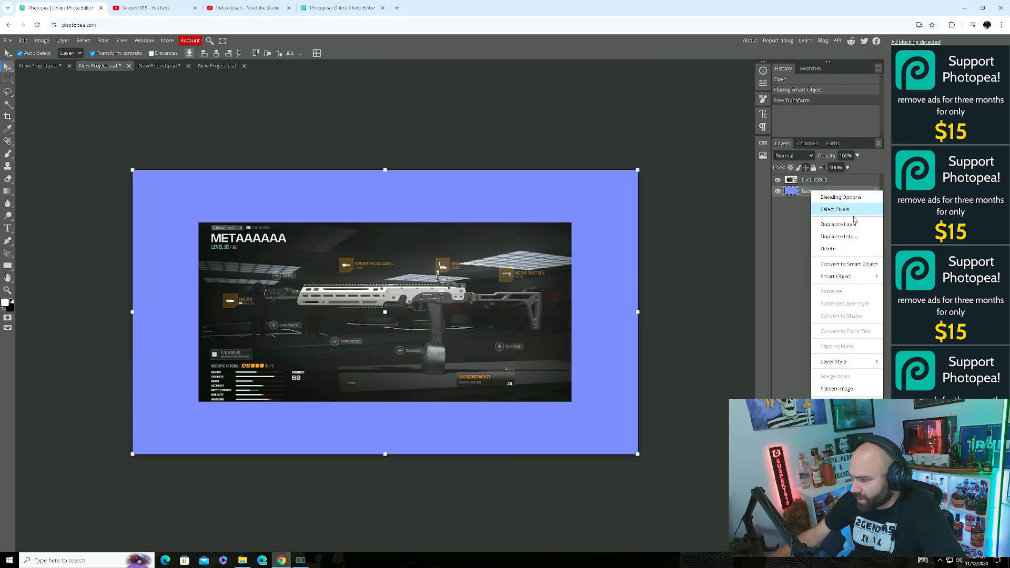
left_click(831, 250)
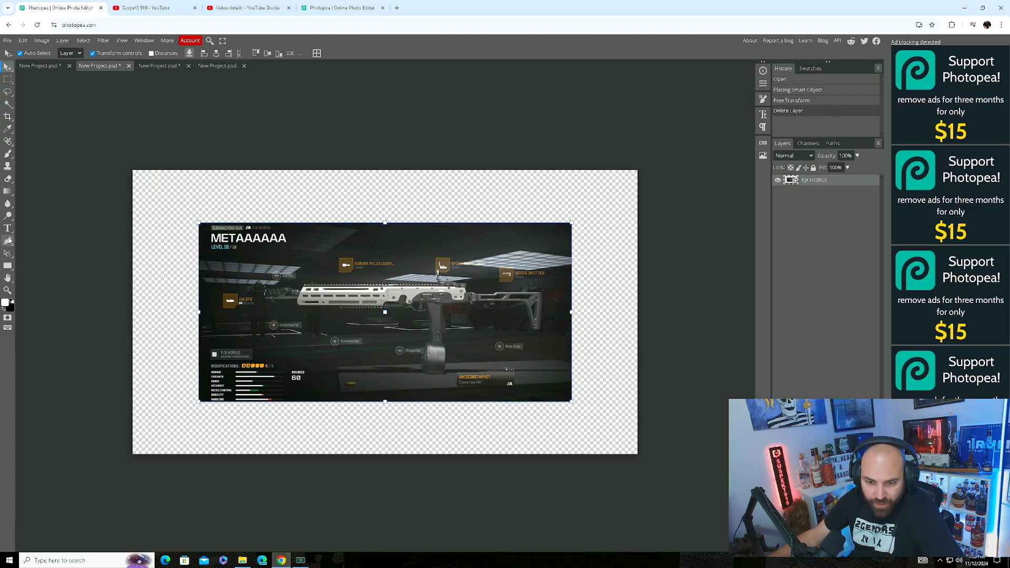
left_click(9, 239)
scroll(319, 321, "up", 2)
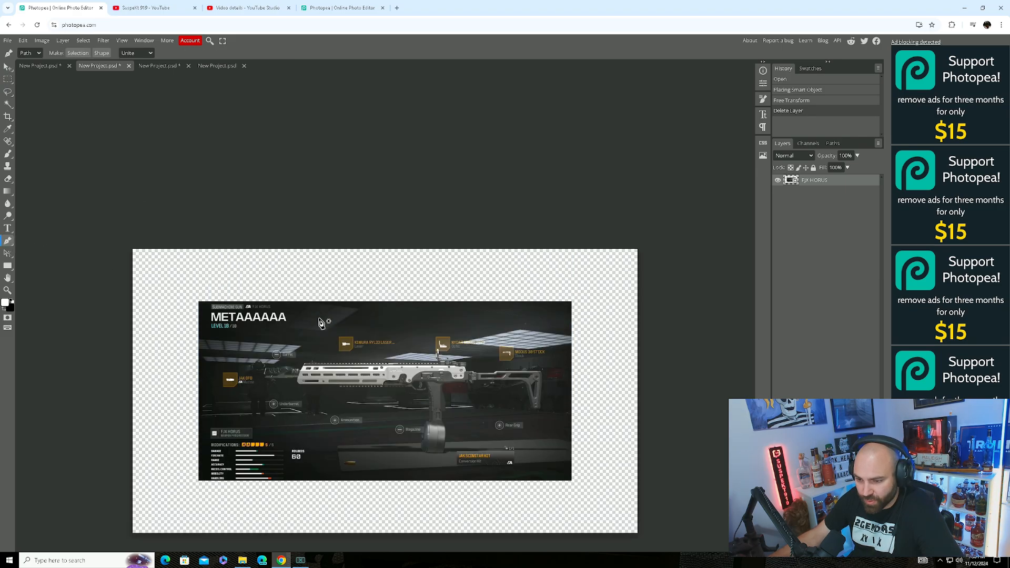
scroll(319, 321, "down", 1)
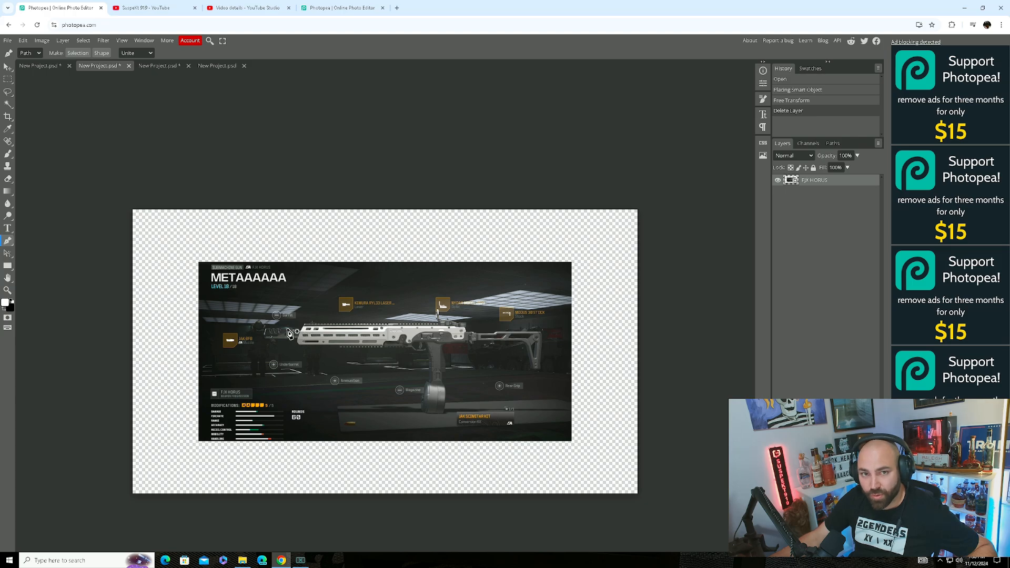
scroll(293, 337, "up", 5)
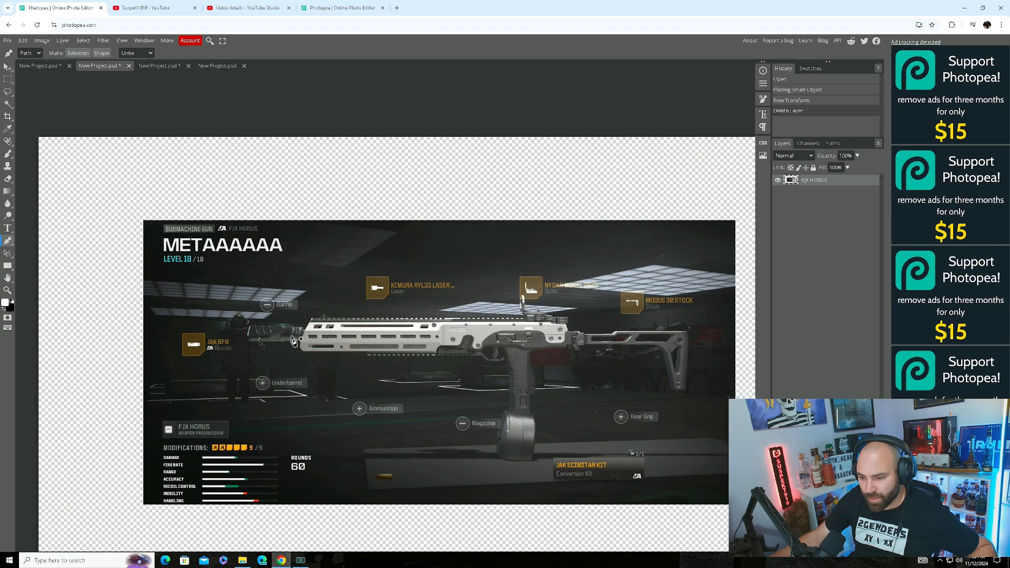
scroll(293, 341, "up", 1)
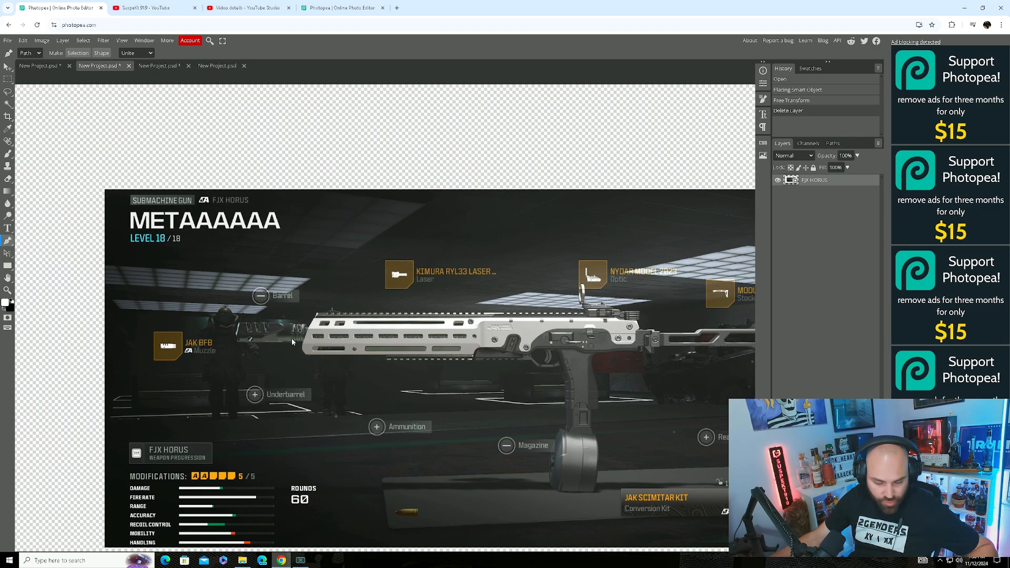
scroll(294, 343, "right", 2)
scroll(293, 342, "left", 1)
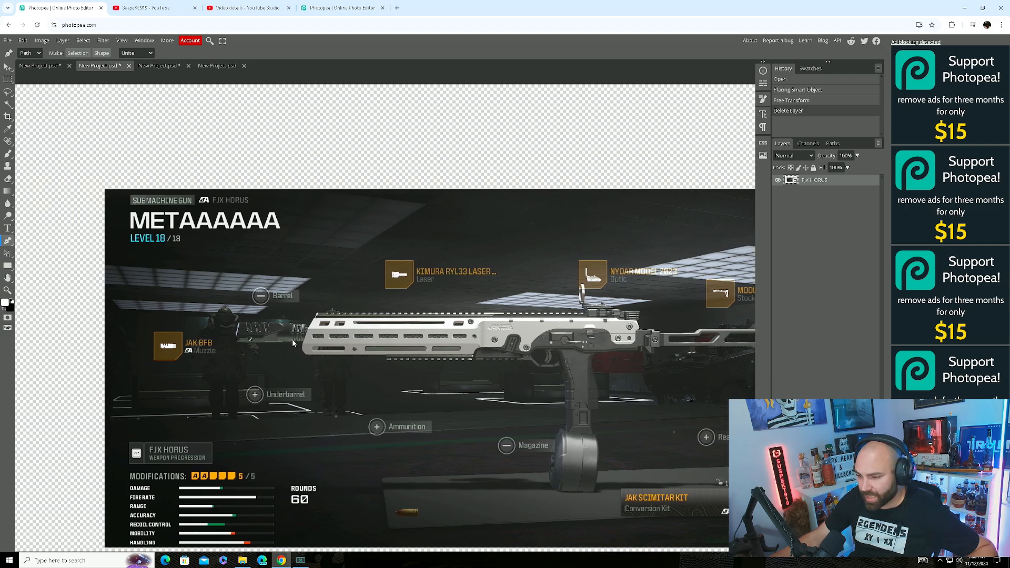
scroll(293, 342, "right", 2)
scroll(293, 343, "left", 1)
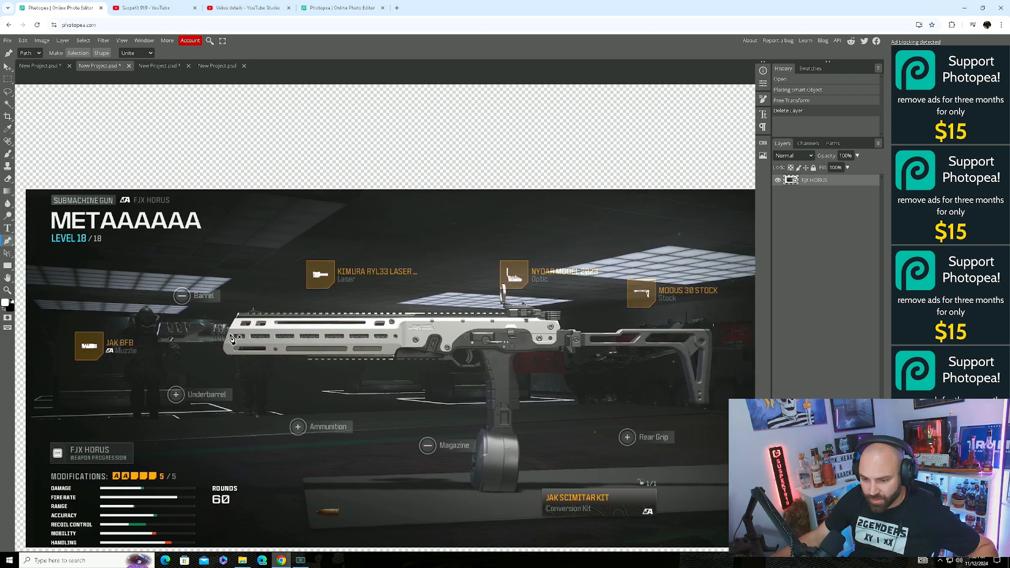
scroll(204, 330, "up", 4)
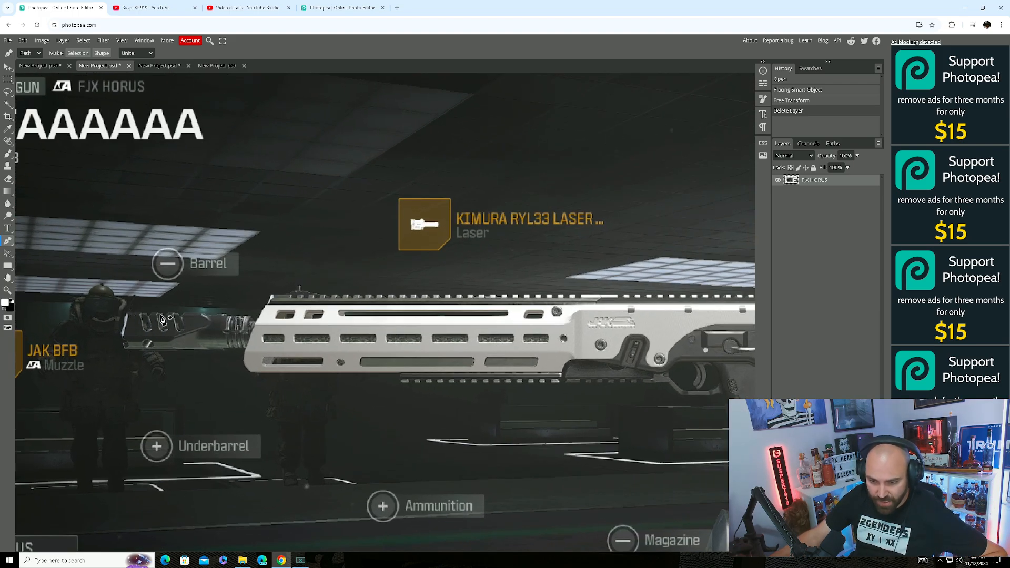
left_click(128, 314)
left_click(143, 317)
left_click_drag(177, 321, 187, 319)
mouse_move(210, 320)
left_mouse_down()
mouse_move(248, 328)
mouse_move(265, 321)
mouse_move(276, 294)
mouse_move(306, 296)
left_mouse_up()
left_click(274, 307)
left_click_drag(318, 295, 321, 296)
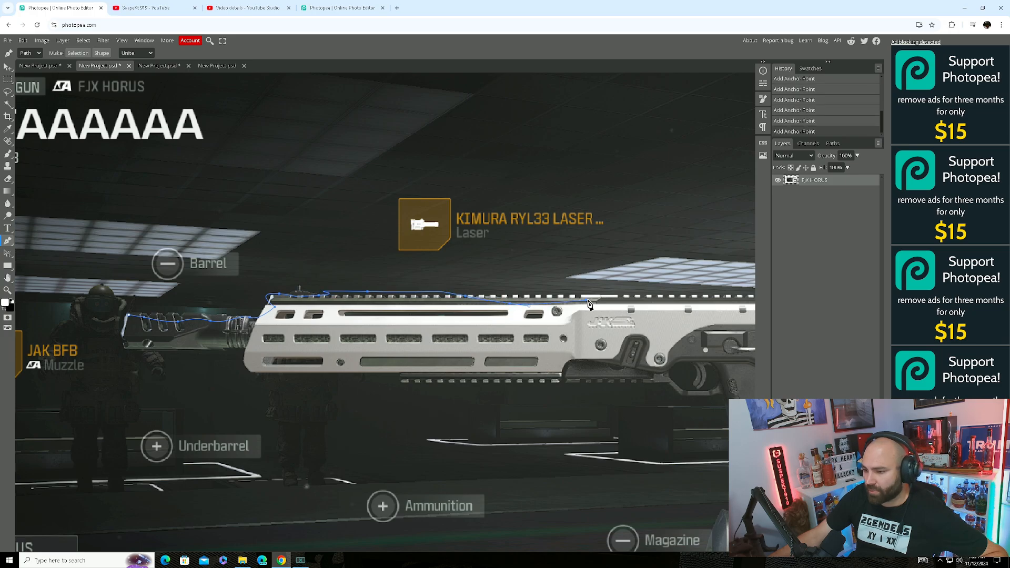
left_click(692, 301)
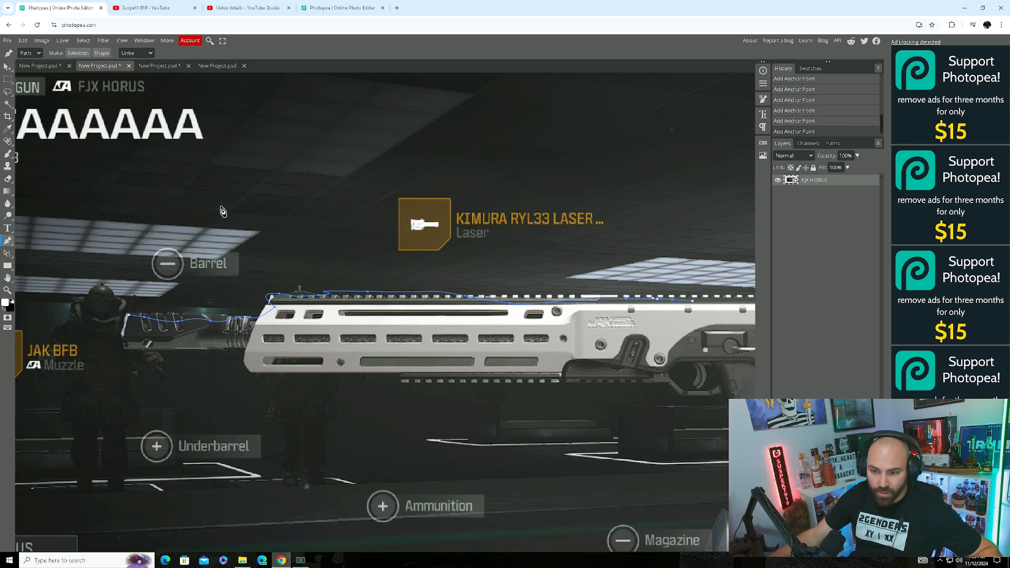
left_click(23, 40)
left_click(37, 52)
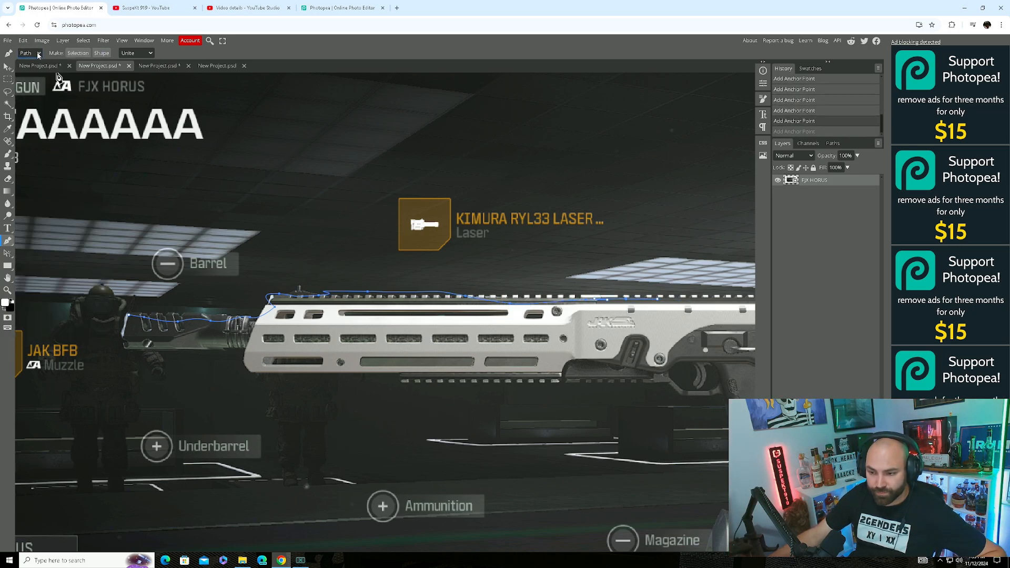
left_click(23, 40)
left_click(36, 53)
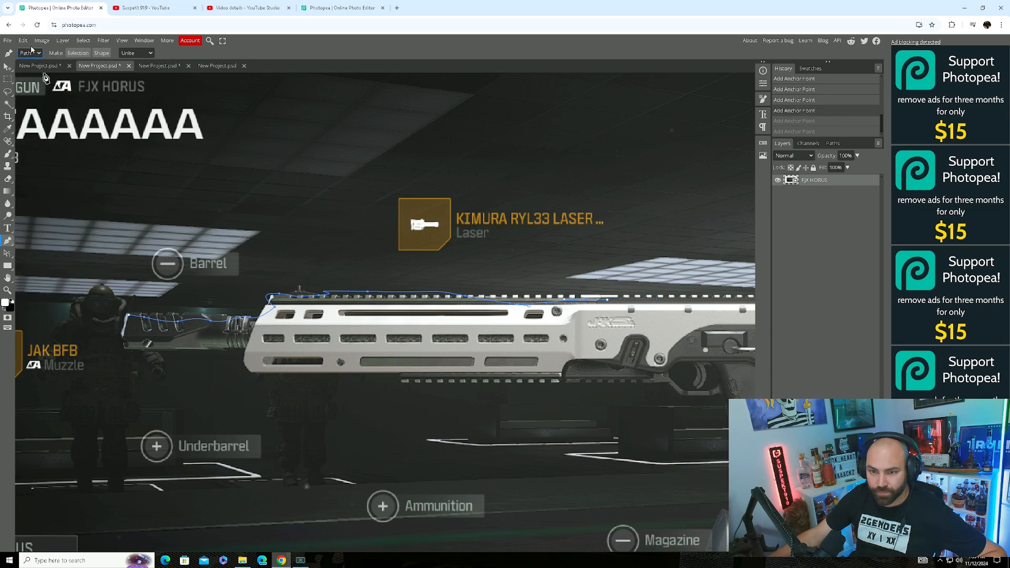
left_click(23, 41)
left_click(37, 52)
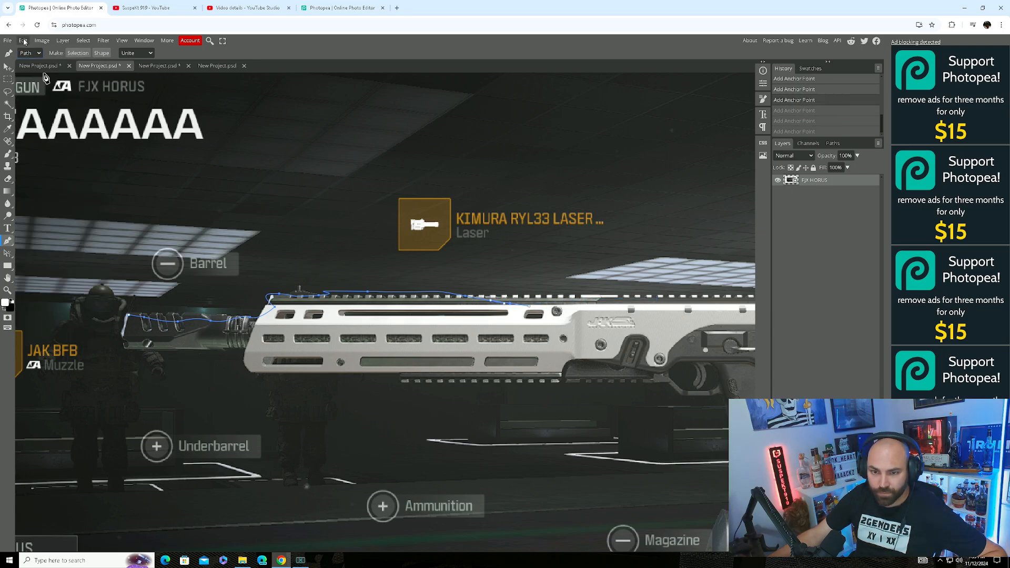
left_click(23, 40)
left_click(31, 52)
left_click(23, 41)
left_click(32, 52)
left_click(23, 41)
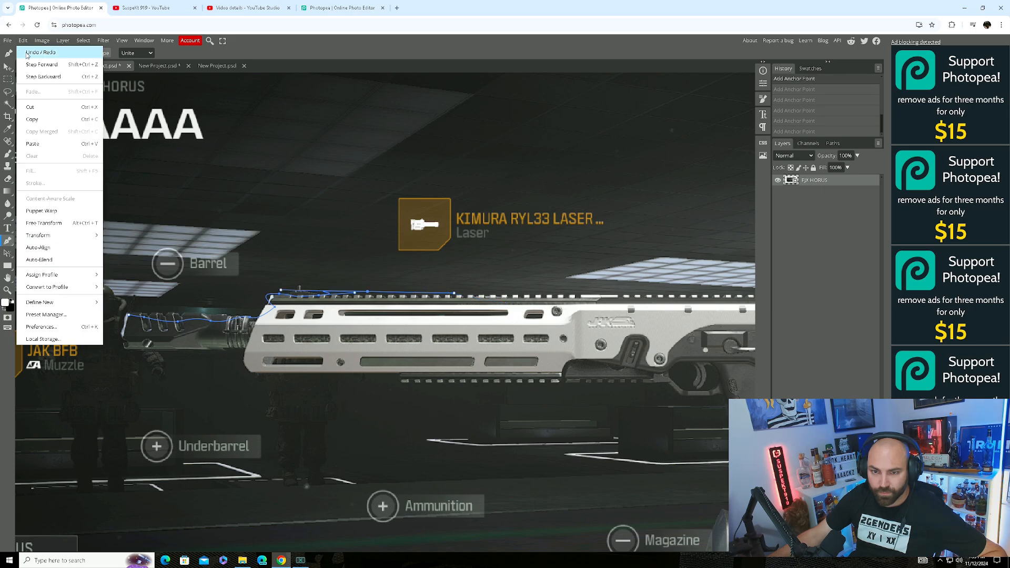
left_click(30, 52)
left_click(23, 40)
left_click(29, 52)
left_click(24, 40)
left_click(30, 53)
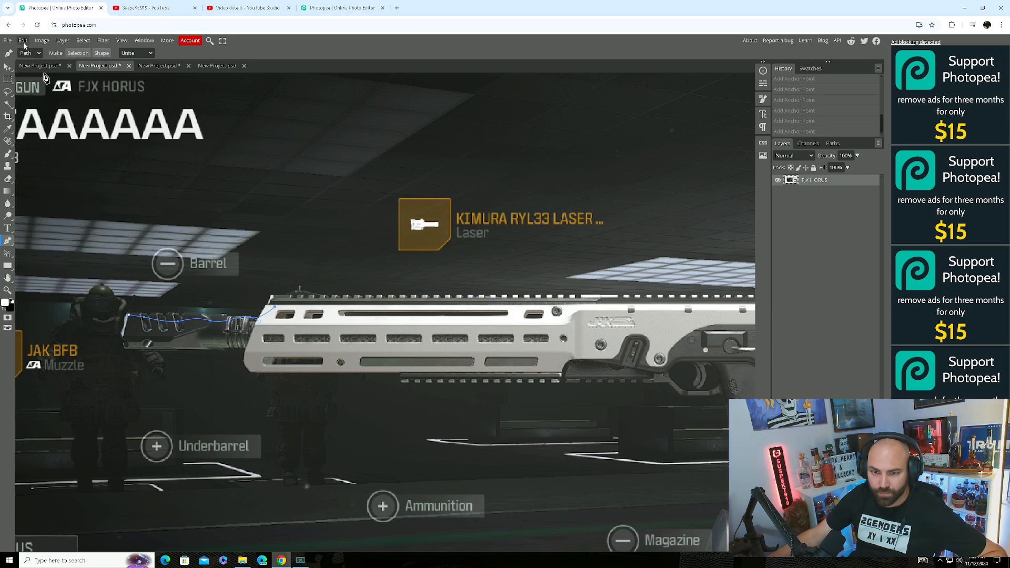
left_click(23, 41)
left_click(32, 53)
left_click(23, 40)
left_click(32, 52)
left_click(23, 40)
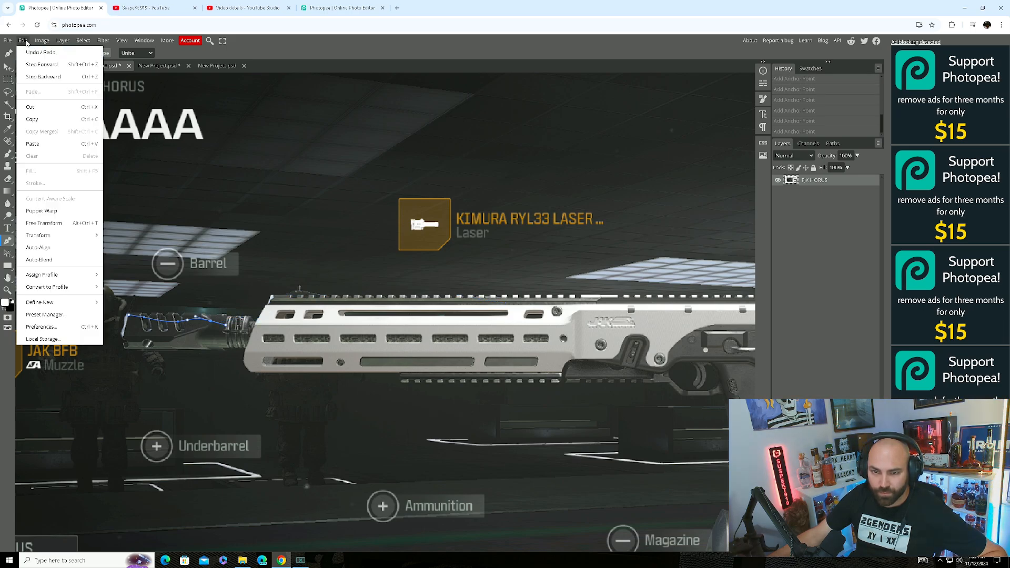
left_click(32, 53)
left_click(23, 40)
left_click(29, 53)
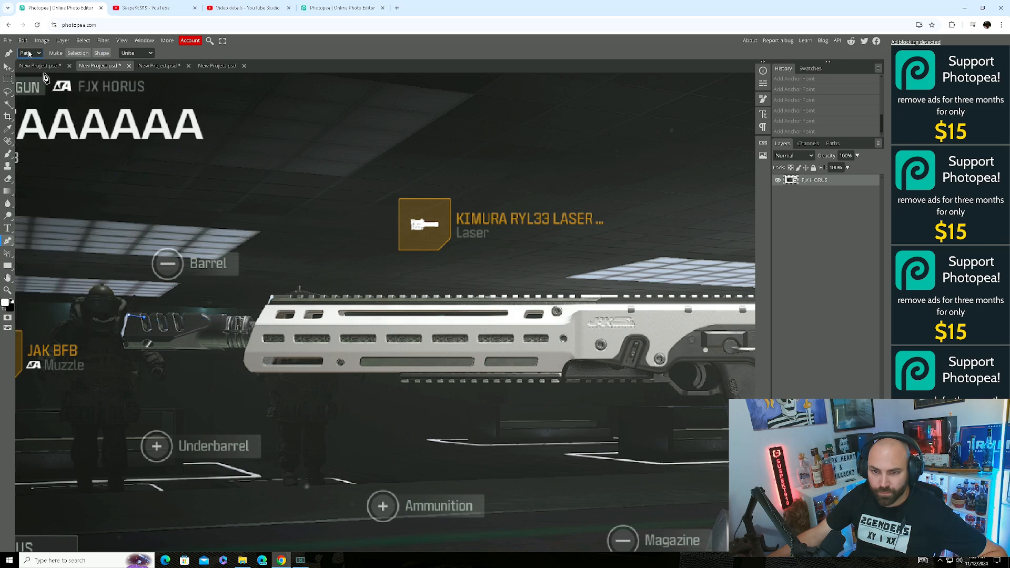
left_click(23, 41)
left_click(29, 53)
left_click(23, 40)
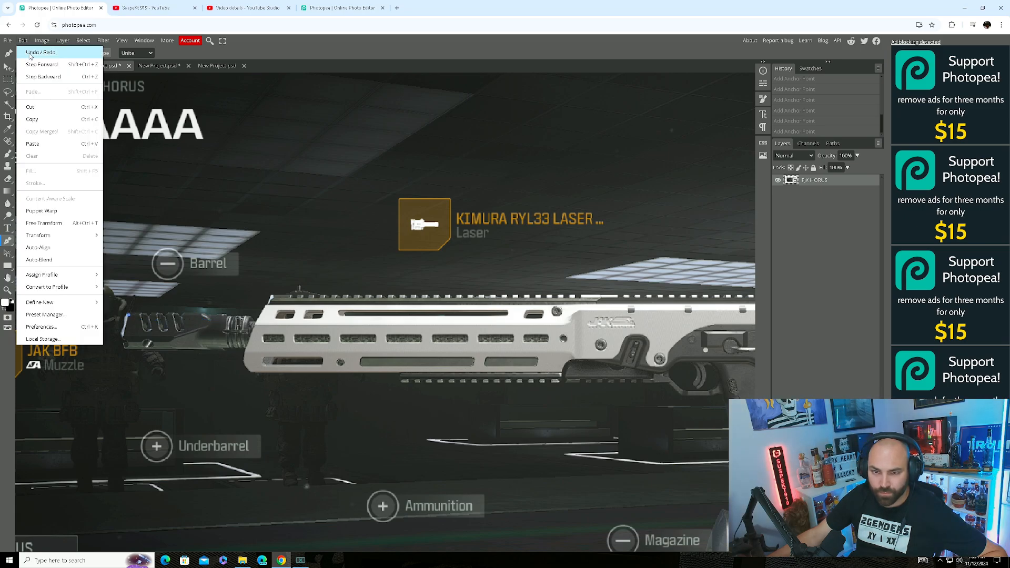
left_click(30, 52)
scroll(359, 253, "down", 5)
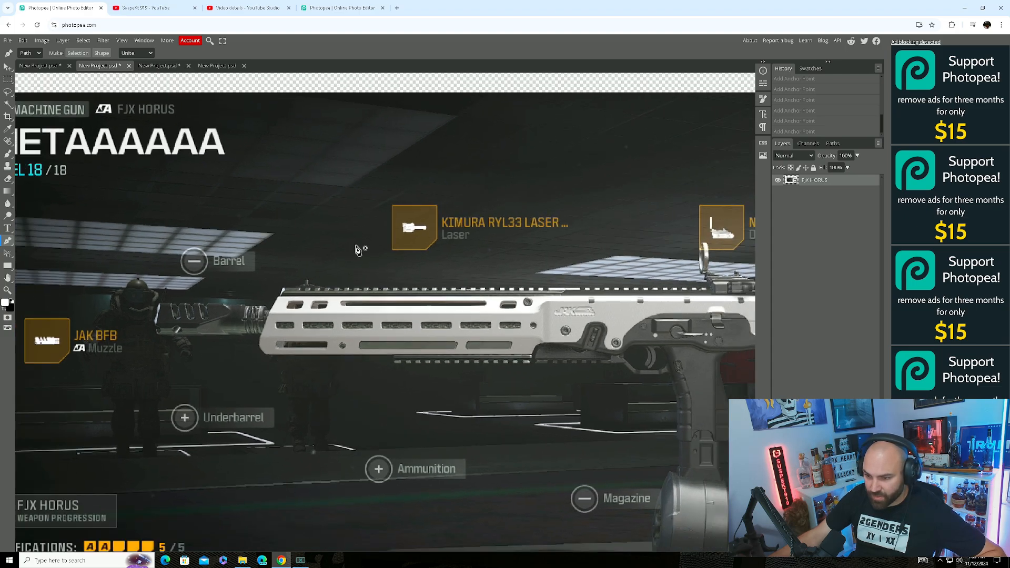
Auto-remove the FJX HORUS screenshot's background, adding a raster mask to the layer.
scroll(489, 279, "down", 1)
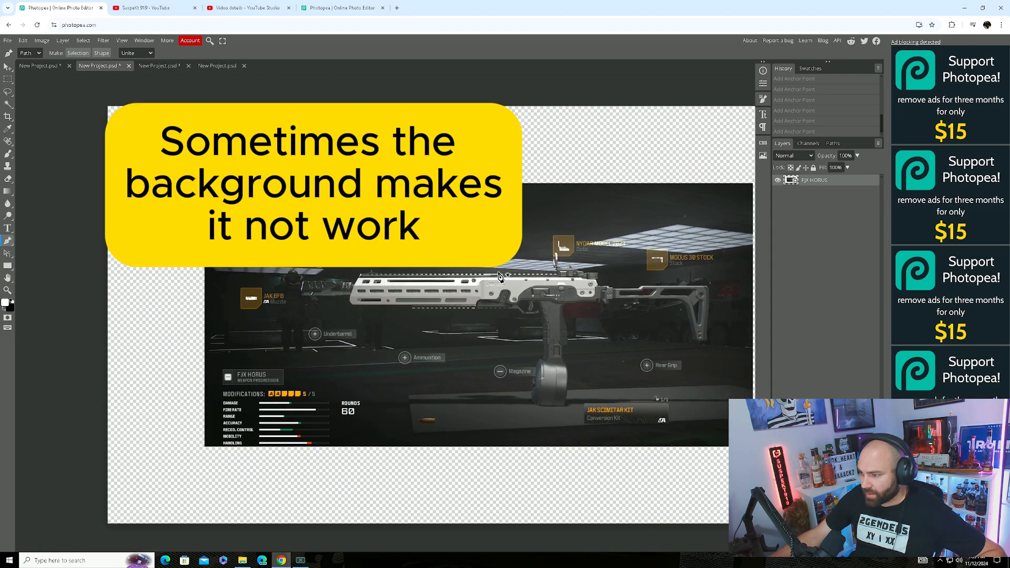
left_click(7, 67)
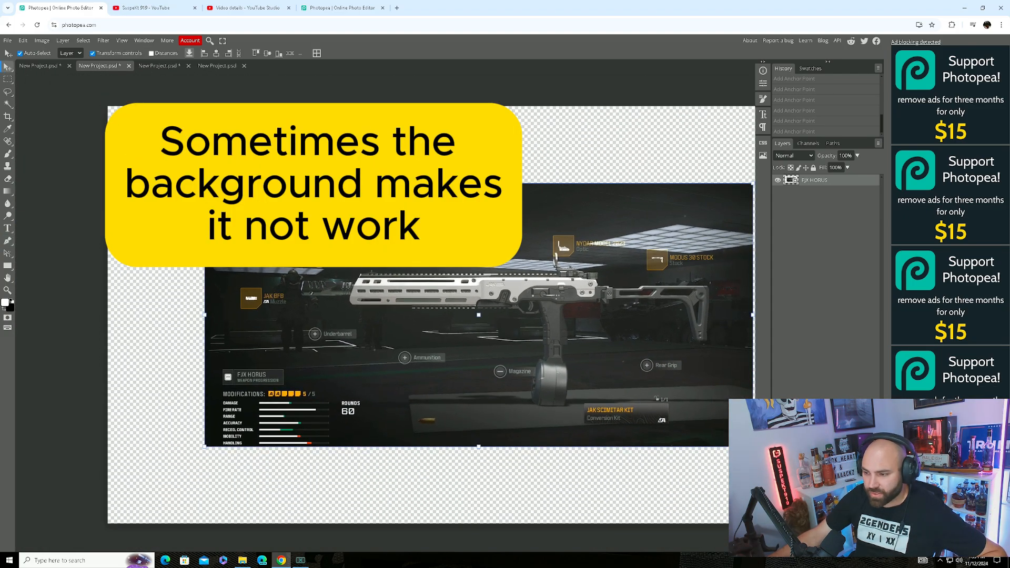
scroll(555, 252, "left", 2)
scroll(555, 251, "right", 3)
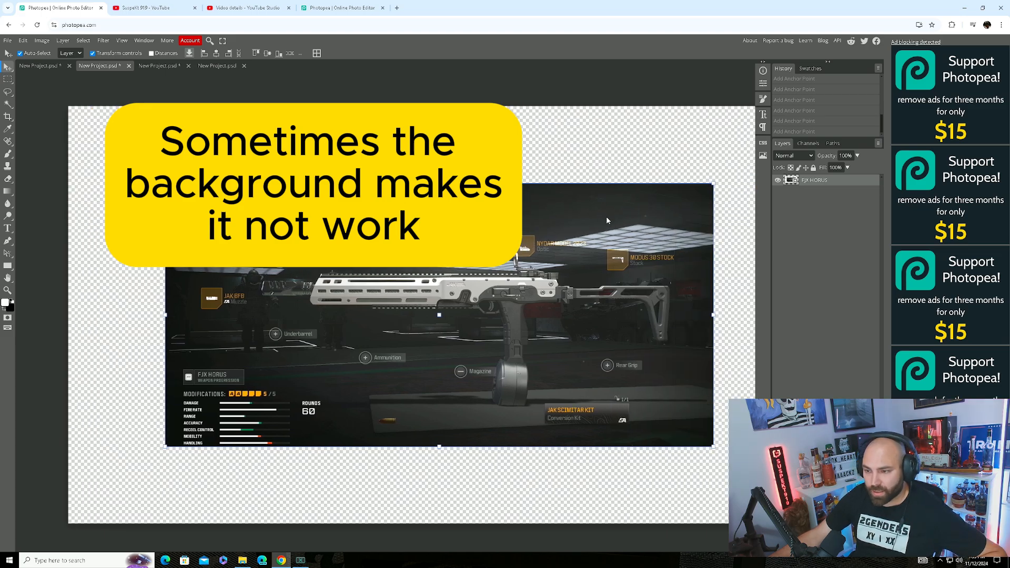
right_click(607, 220)
left_click(644, 256)
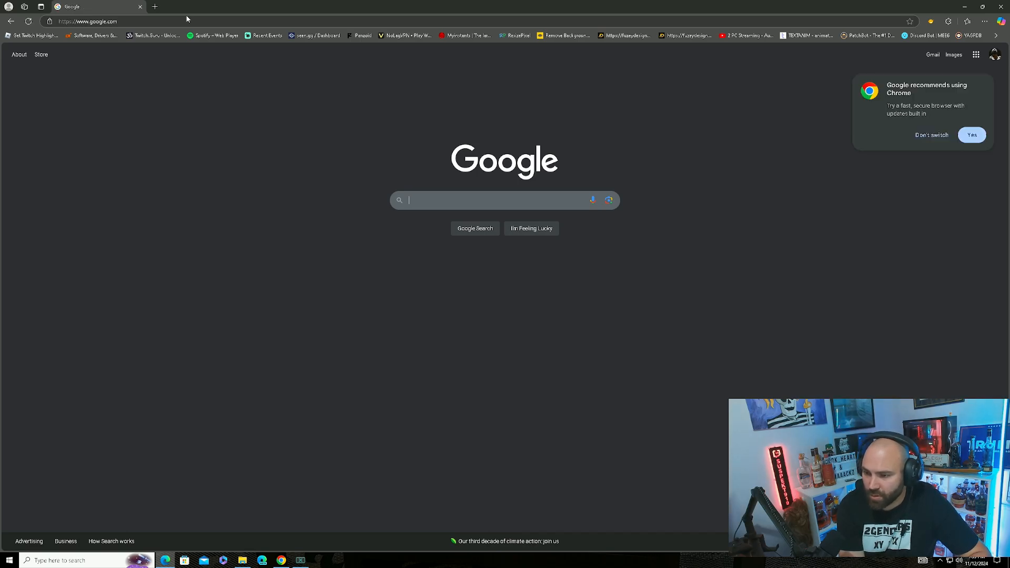
Search Google Images for 'warzone 3 operators'.
type("war")
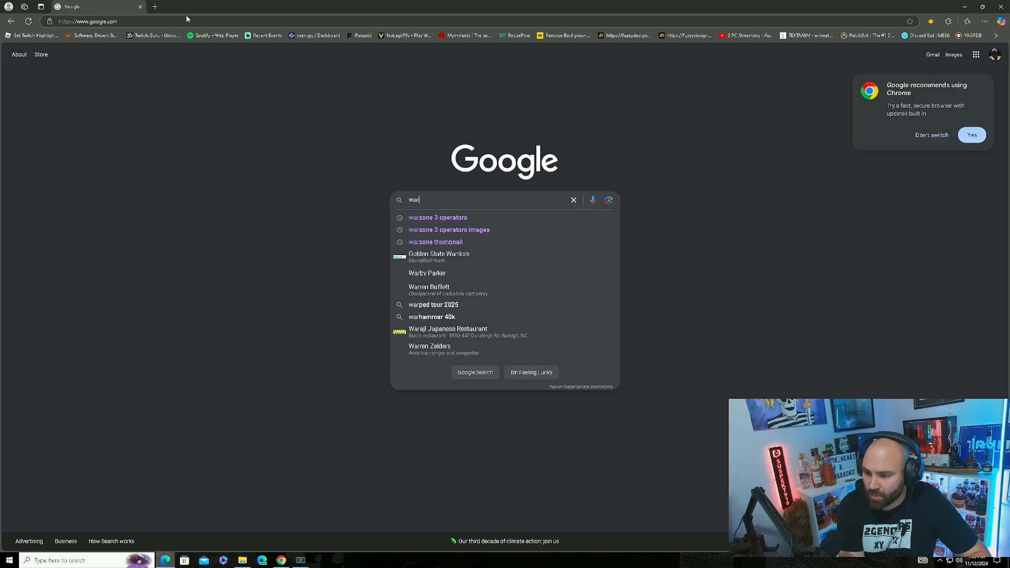
type("zone 3 operators")
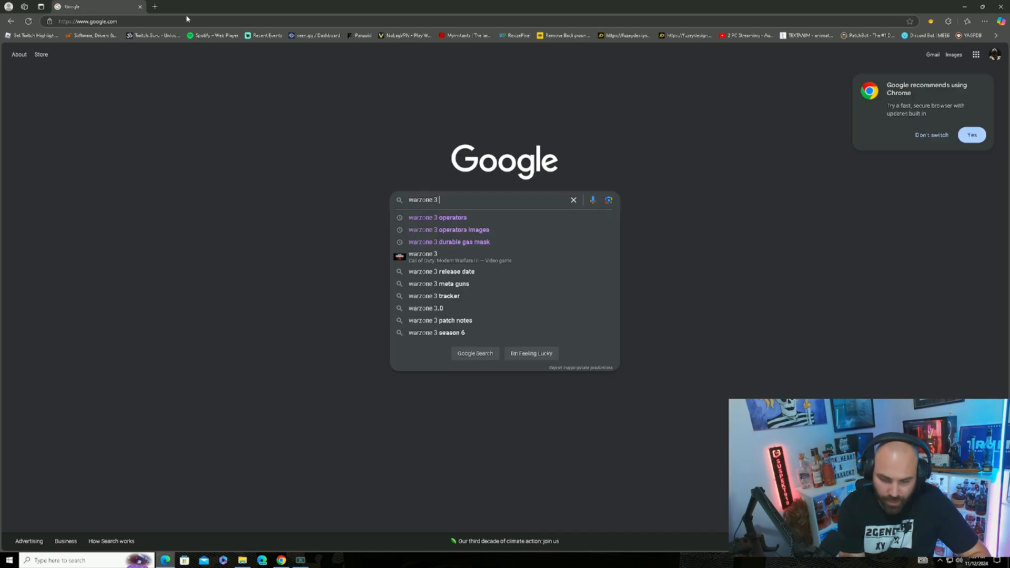
key("Return")
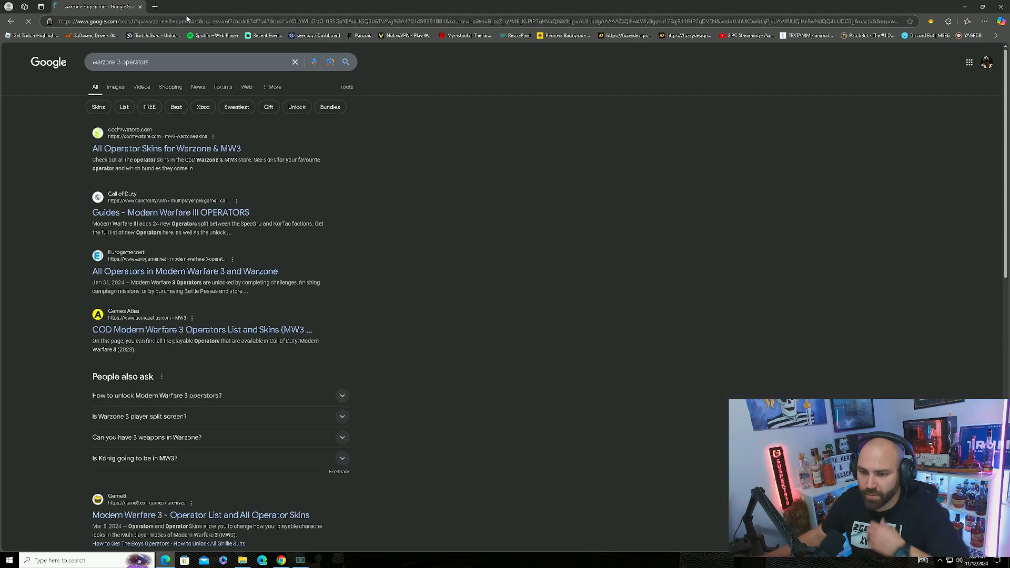
left_click(117, 87)
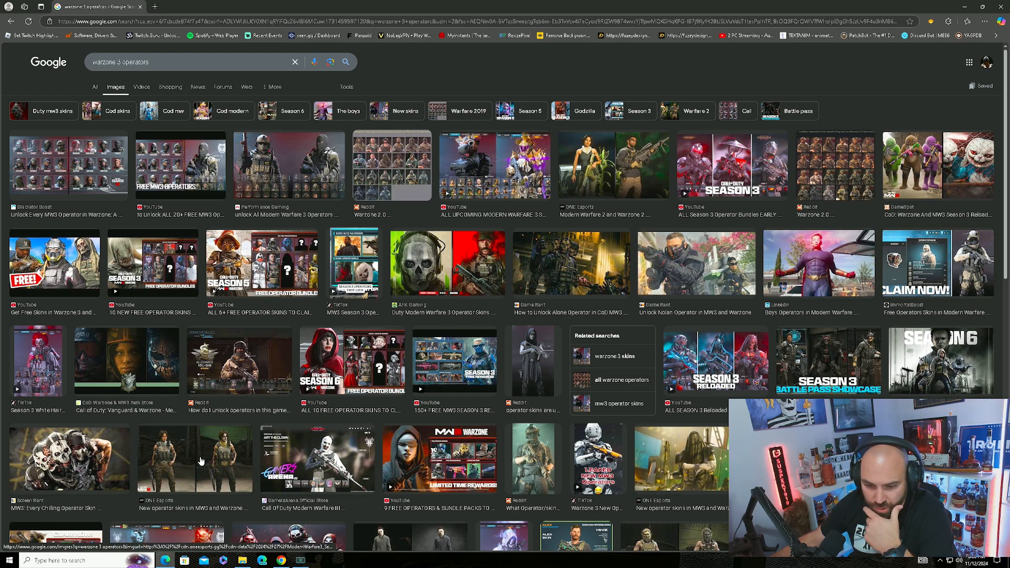
scroll(382, 410, "down", 2)
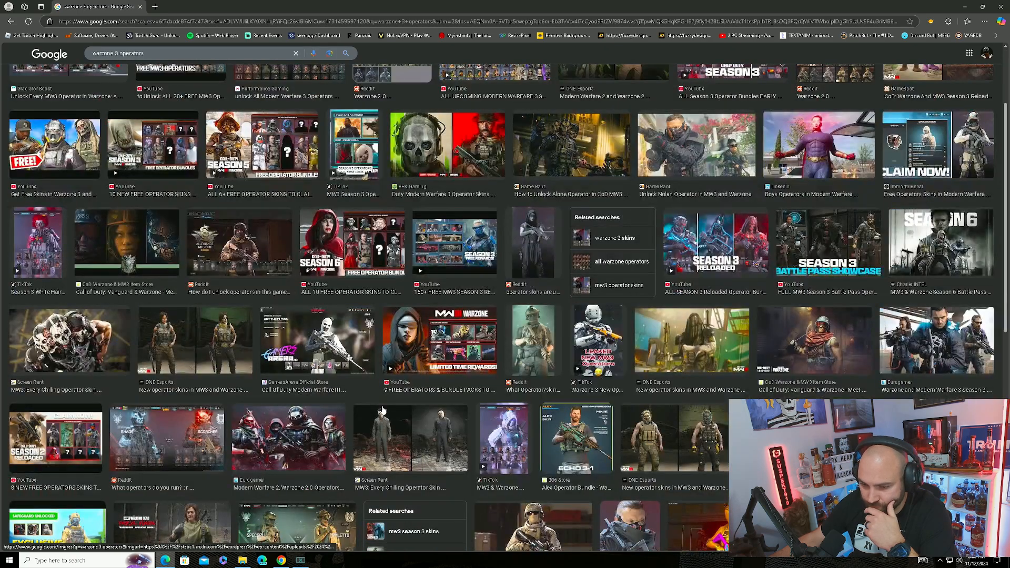
scroll(383, 410, "down", 1)
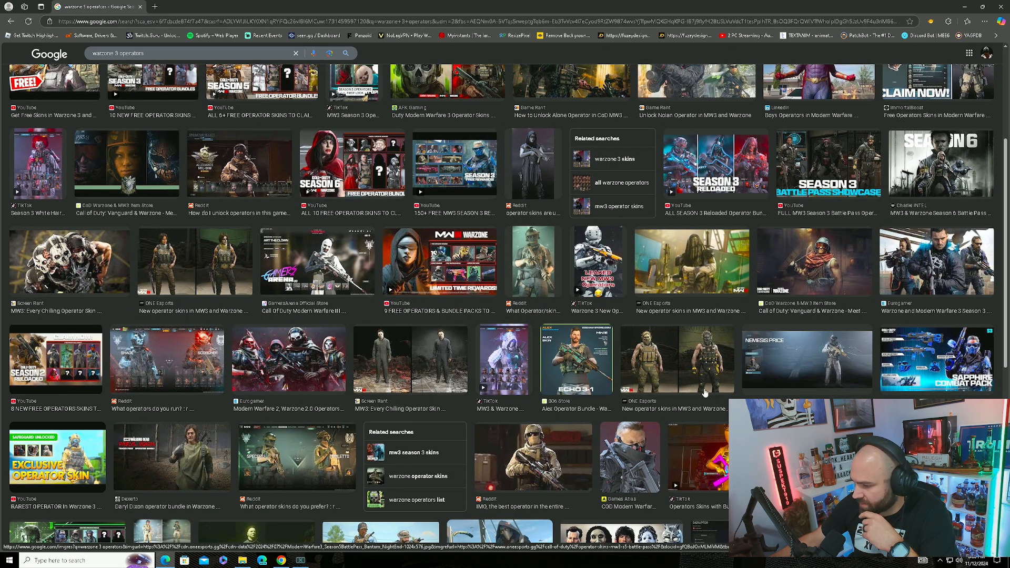
Copy the Polygon operator image to the clipboard and minimize Chrome.
left_click(631, 468)
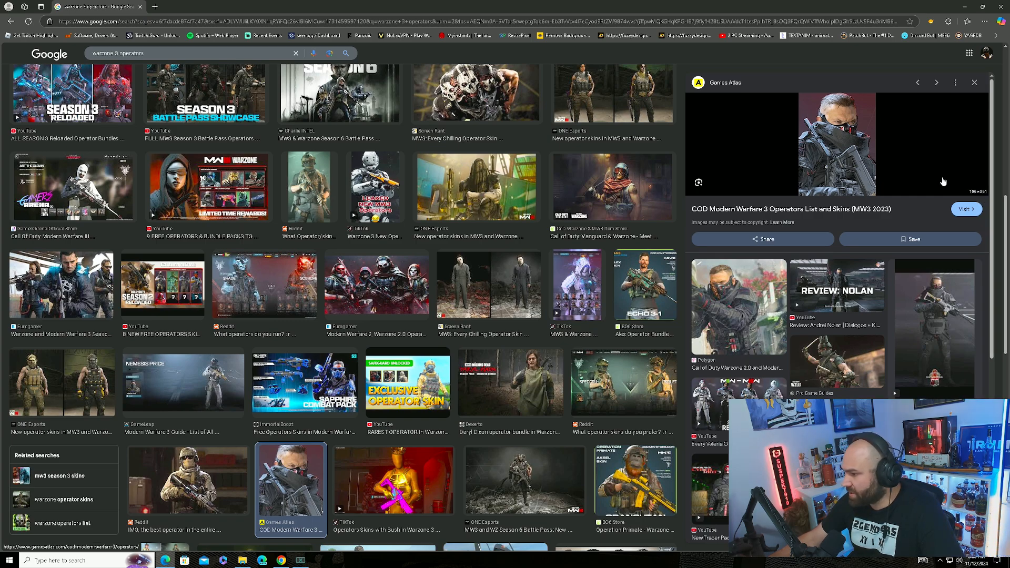
scroll(836, 266, "down", 3)
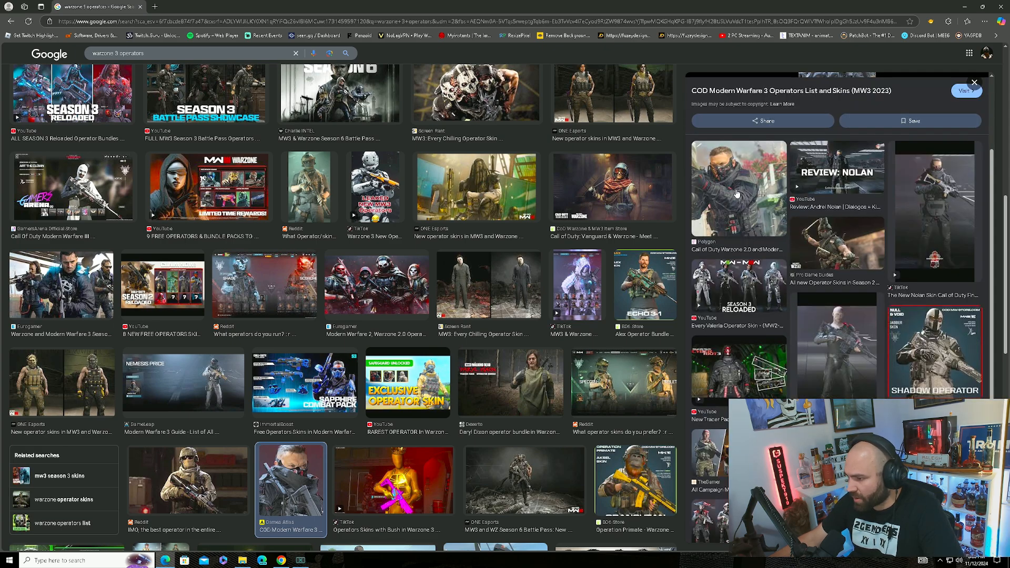
left_click(737, 194)
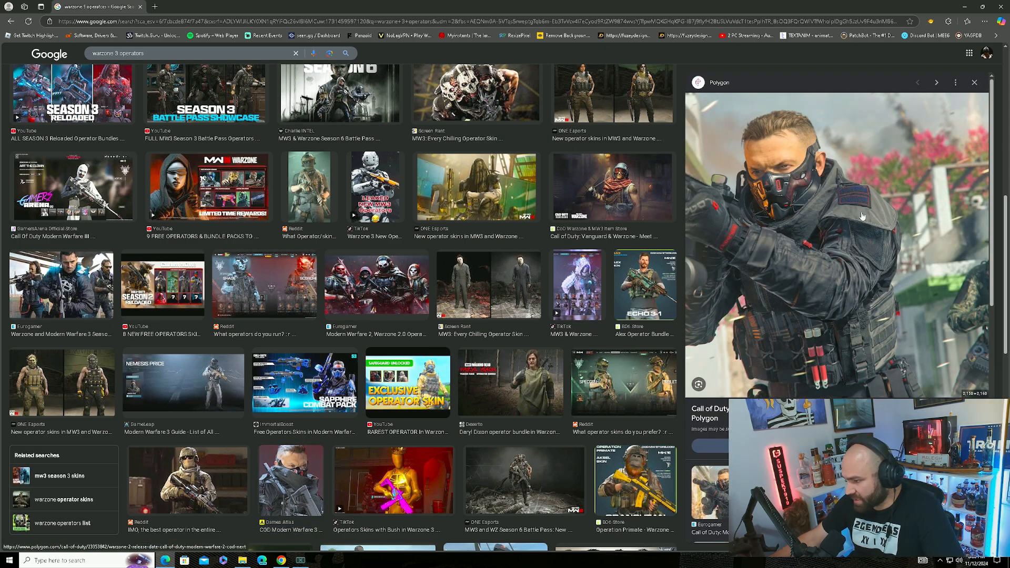
right_click(820, 221)
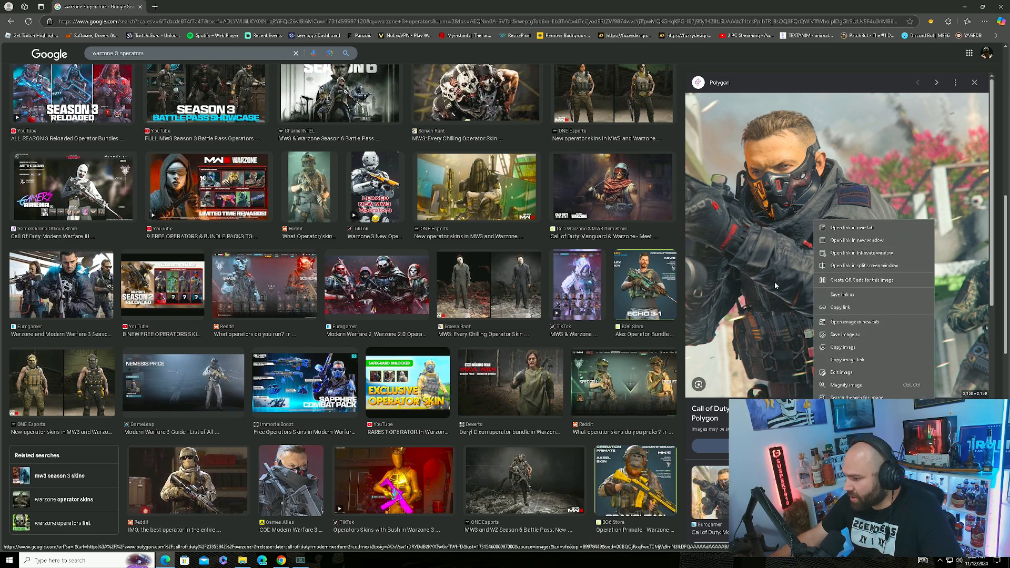
left_click(858, 350)
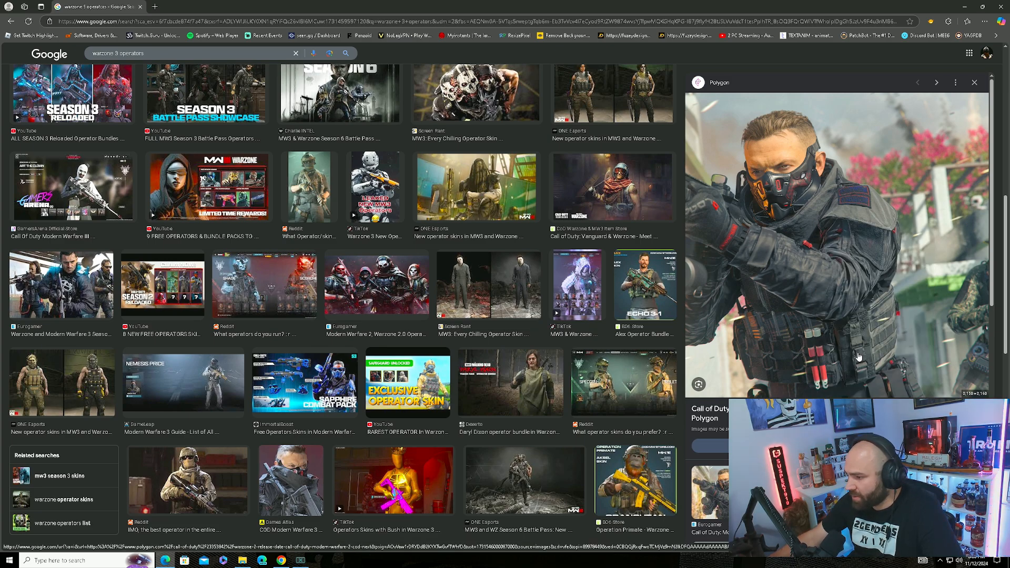
left_click(964, 7)
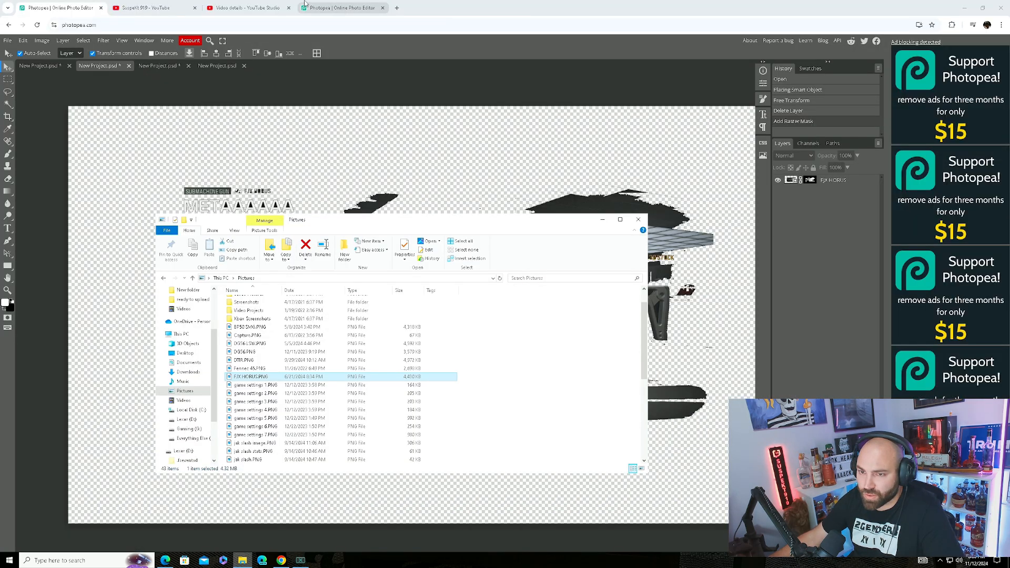
Paste the copied operator image into the project and delete the FIX HORUS layer.
left_click(638, 219)
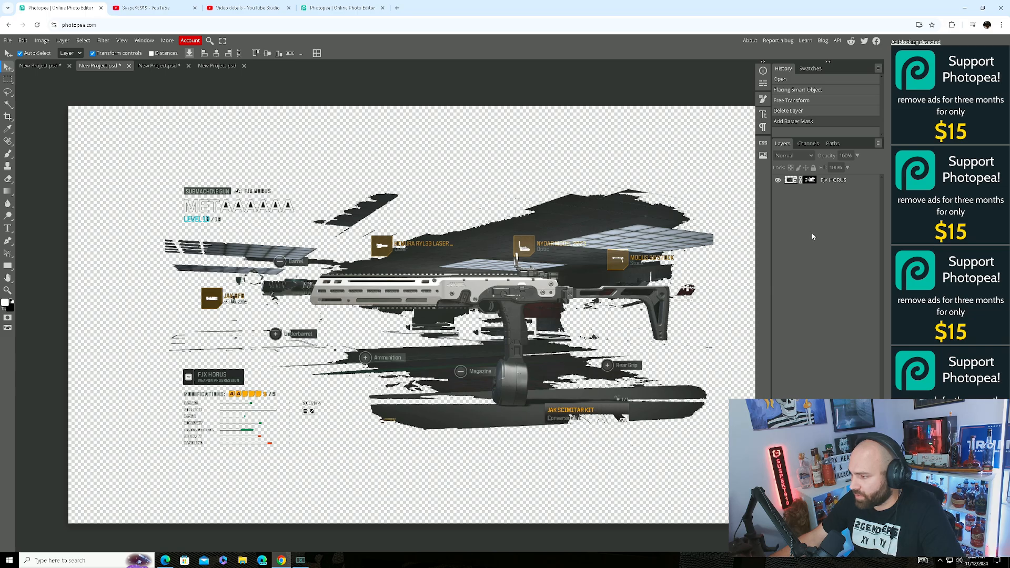
key("ctrl+v")
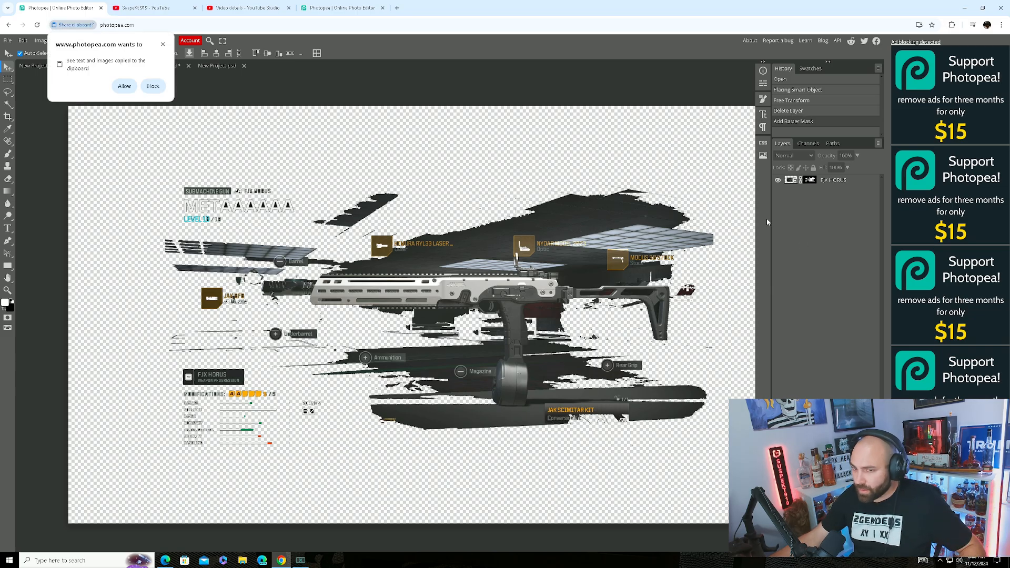
left_click(128, 88)
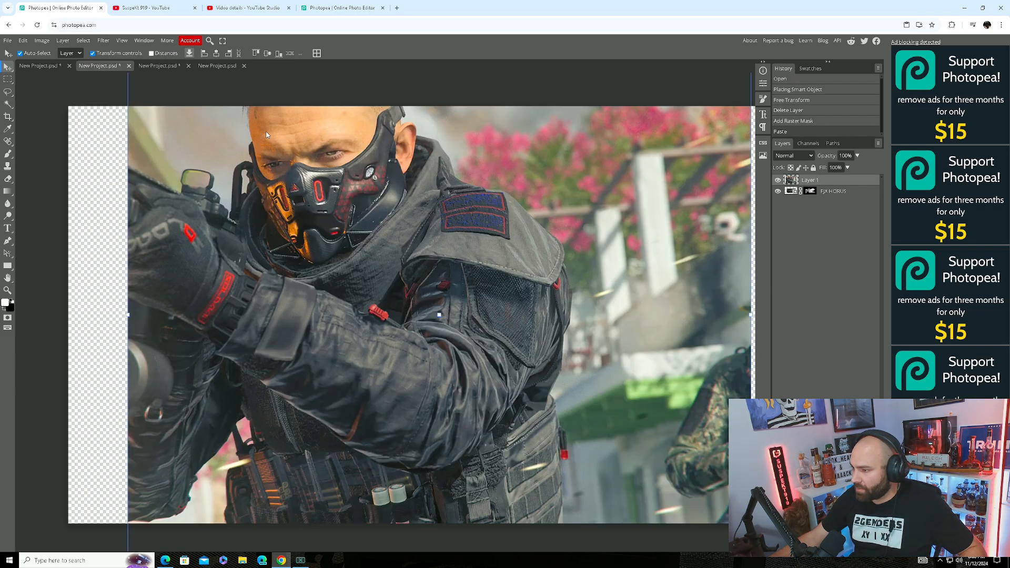
left_click(829, 192)
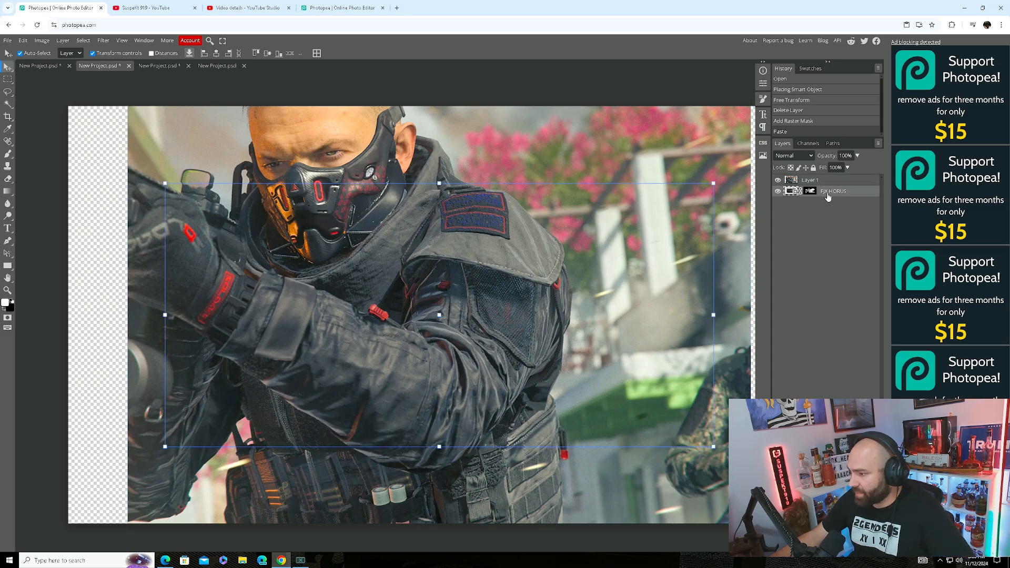
right_click(829, 193)
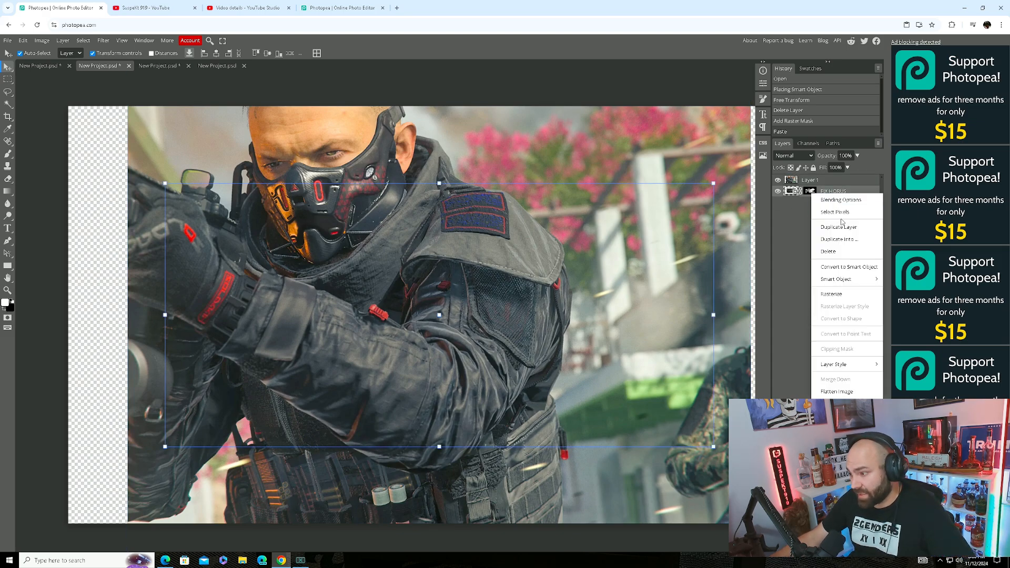
left_click(841, 252)
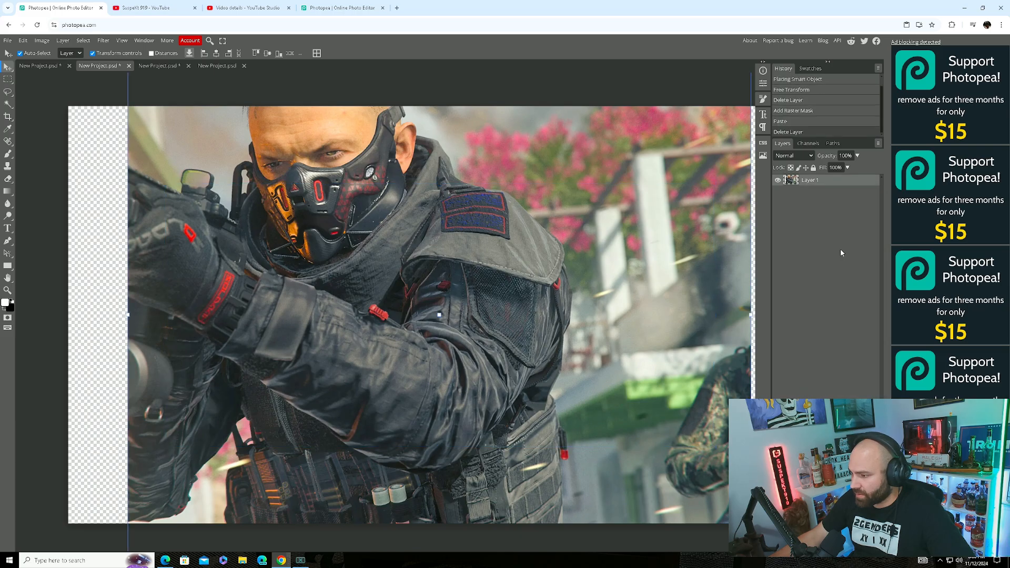
Scale the operator image to about 58.6% and move it up within the canvas.
scroll(496, 195, "up", 3)
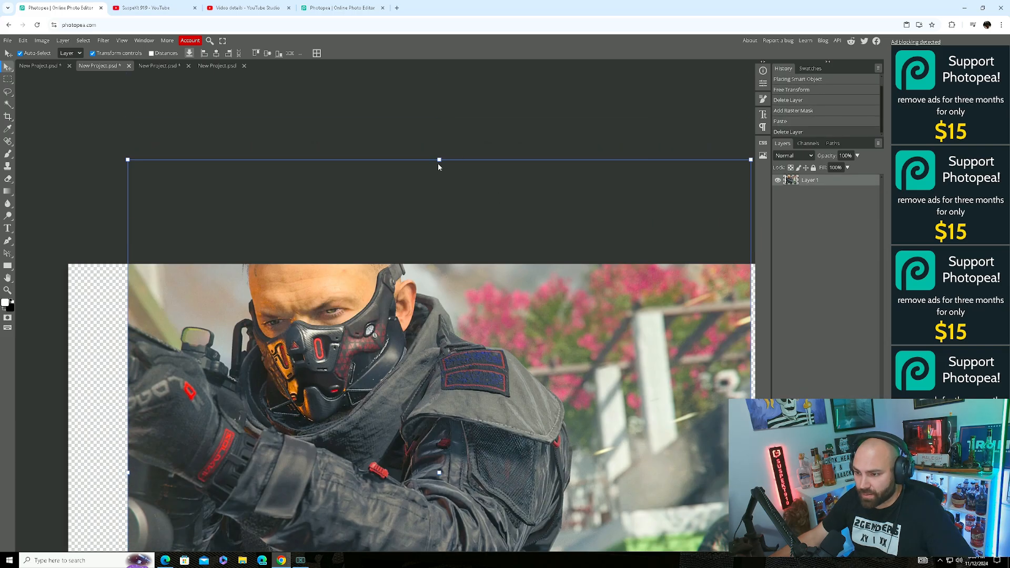
left_click_drag(439, 161, 530, 277)
scroll(530, 276, "down", 5)
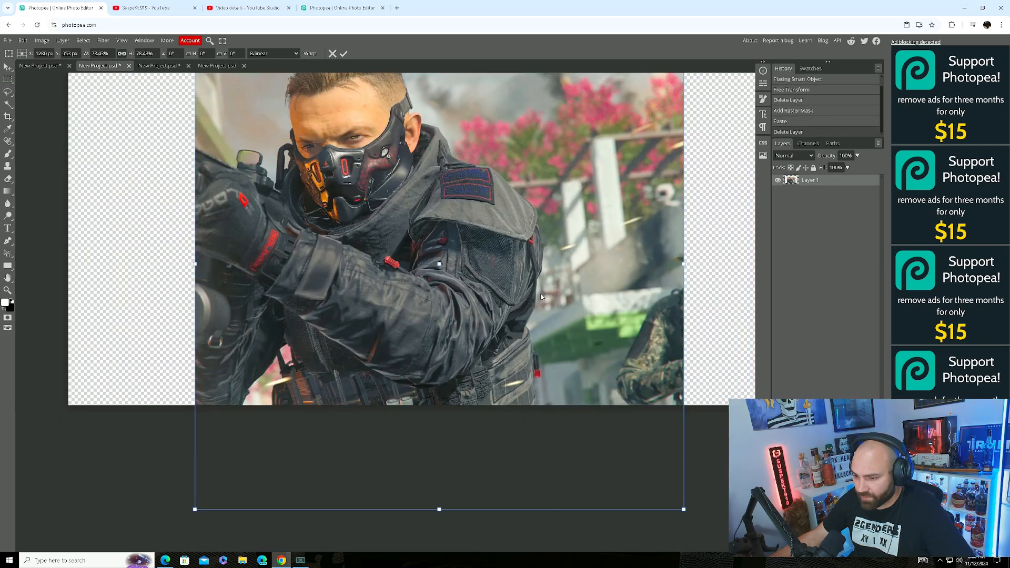
left_click_drag(439, 509, 448, 385)
left_click_drag(450, 294, 445, 315)
scroll(519, 149, "up", 1)
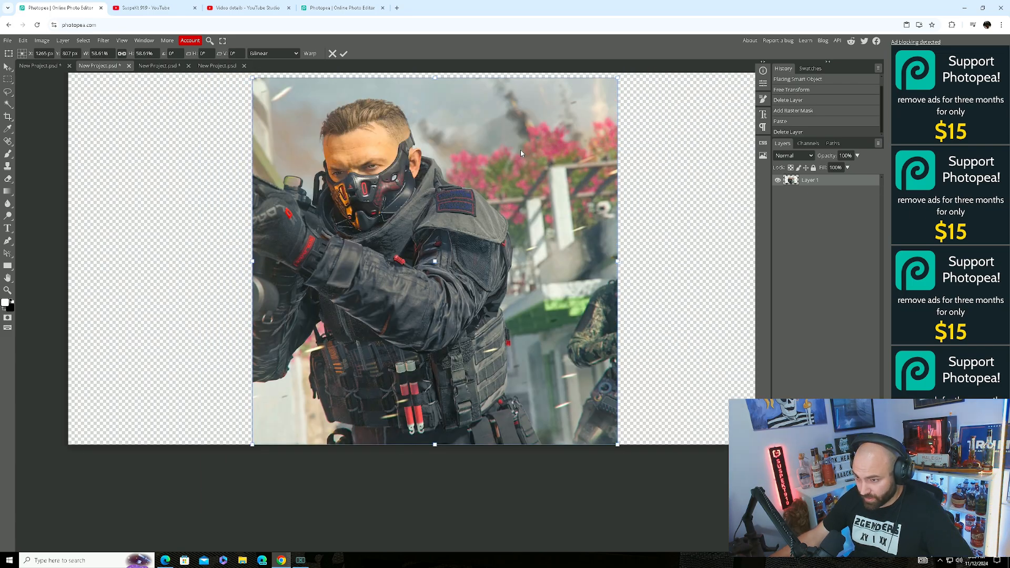
scroll(518, 158, "up", 1)
left_click_drag(518, 160, 514, 134)
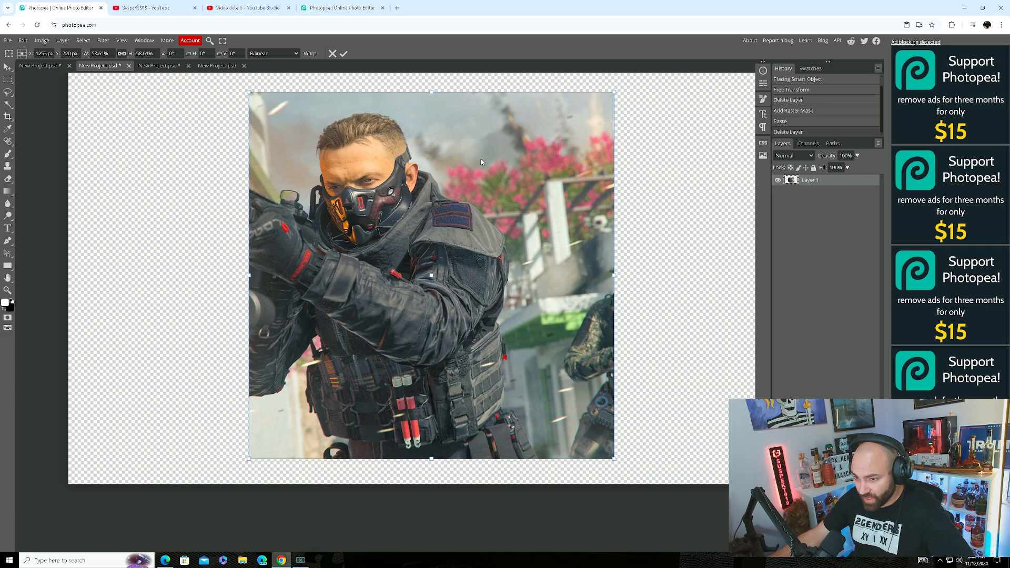
Apply the operator's resize and use Remove BG to cut the soldier out onto transparency.
right_click(485, 144)
left_click(514, 143)
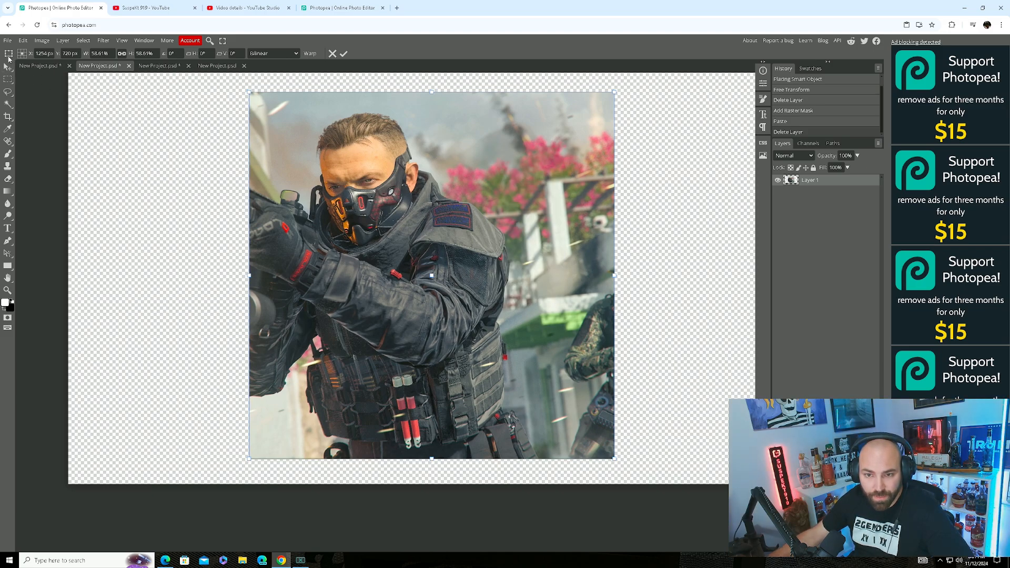
left_click(7, 68)
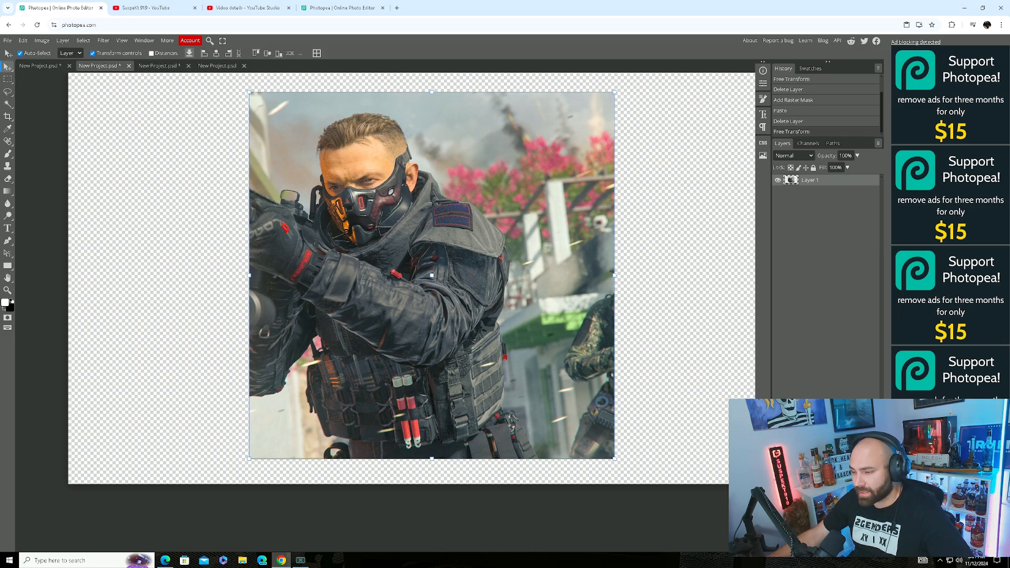
right_click(514, 165)
left_click(542, 198)
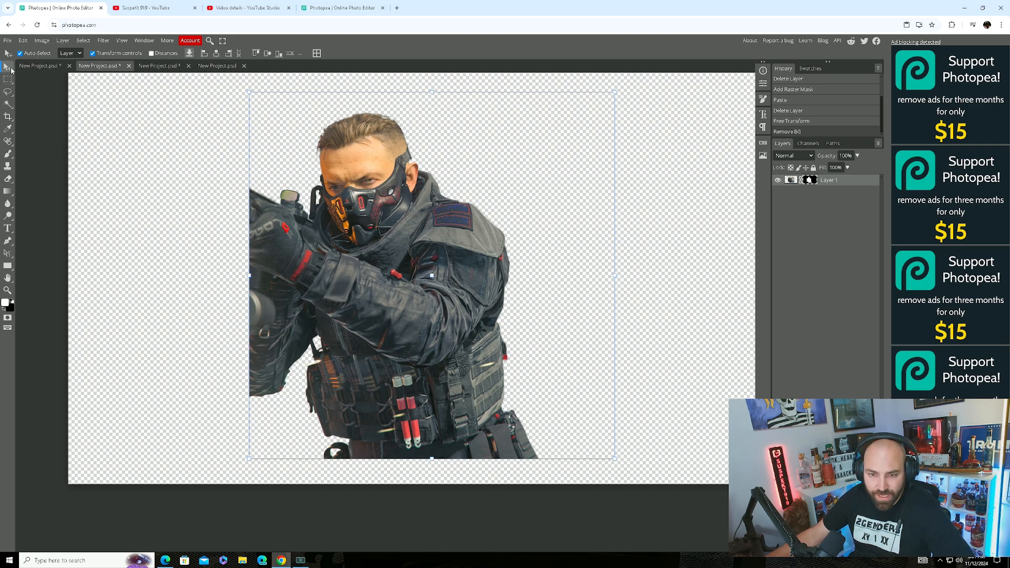
With a 405 px eraser, erase the leftovers above the gun and the lower-left arm and gun.
left_click(8, 180)
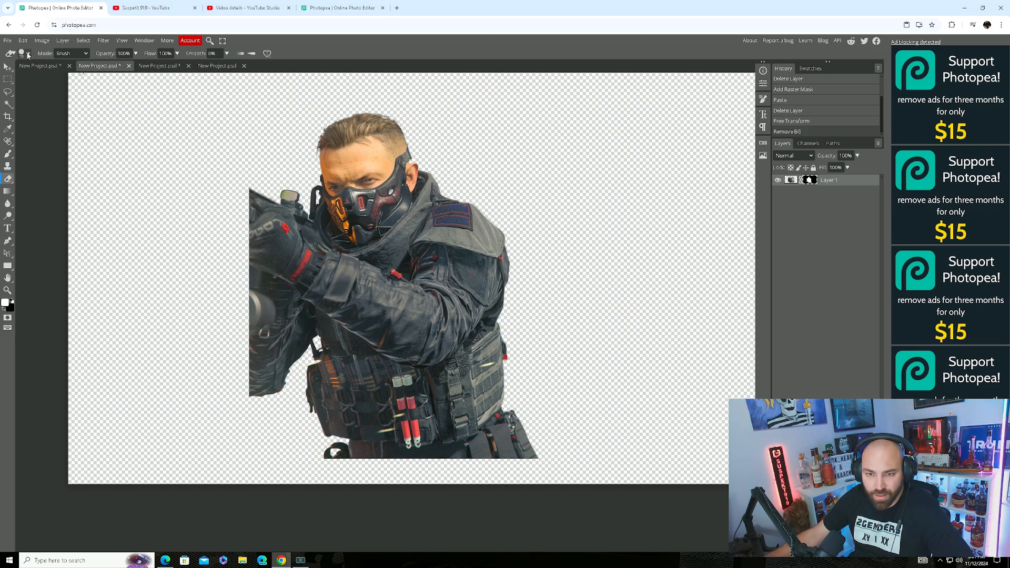
left_click(28, 54)
mouse_move(79, 77)
left_mouse_down()
mouse_move(106, 79)
mouse_move(93, 79)
left_mouse_up()
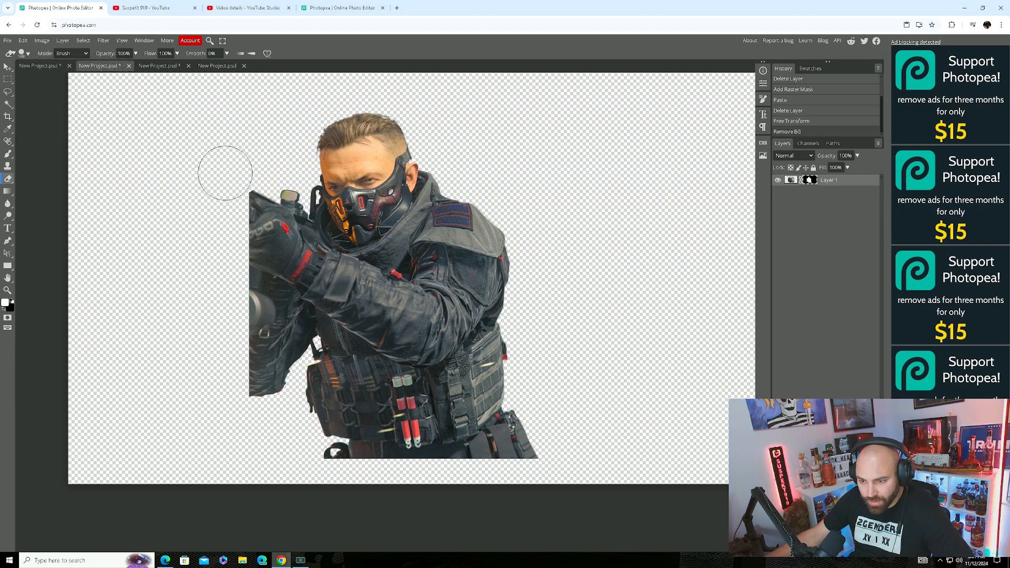
mouse_move(255, 166)
left_mouse_down()
mouse_move(235, 174)
mouse_move(257, 168)
left_mouse_up()
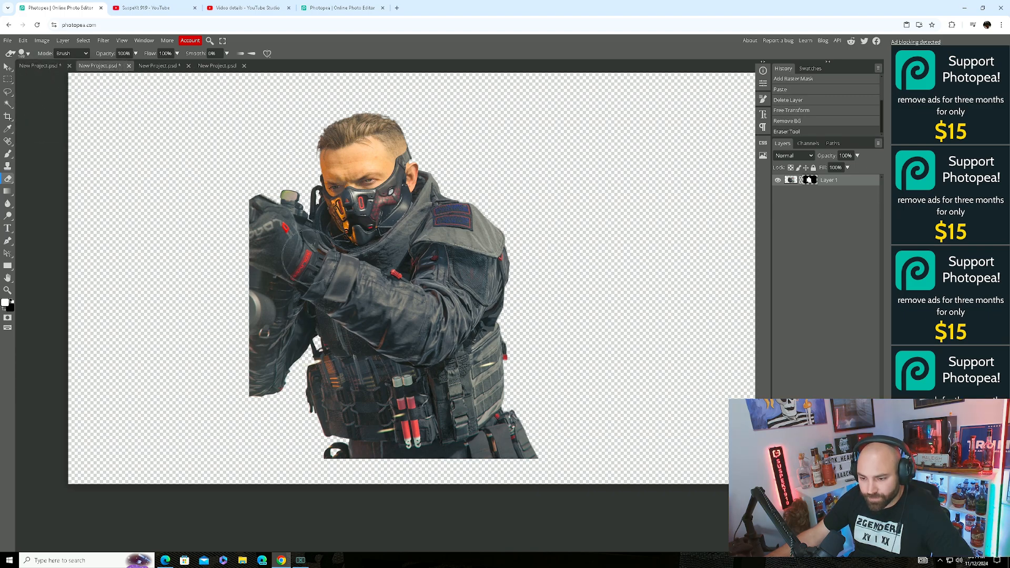
mouse_move(258, 406)
left_mouse_down()
mouse_move(241, 387)
mouse_move(267, 397)
mouse_move(246, 413)
mouse_move(275, 404)
mouse_move(254, 391)
mouse_move(281, 377)
mouse_move(250, 374)
mouse_move(284, 370)
mouse_move(262, 378)
left_mouse_up()
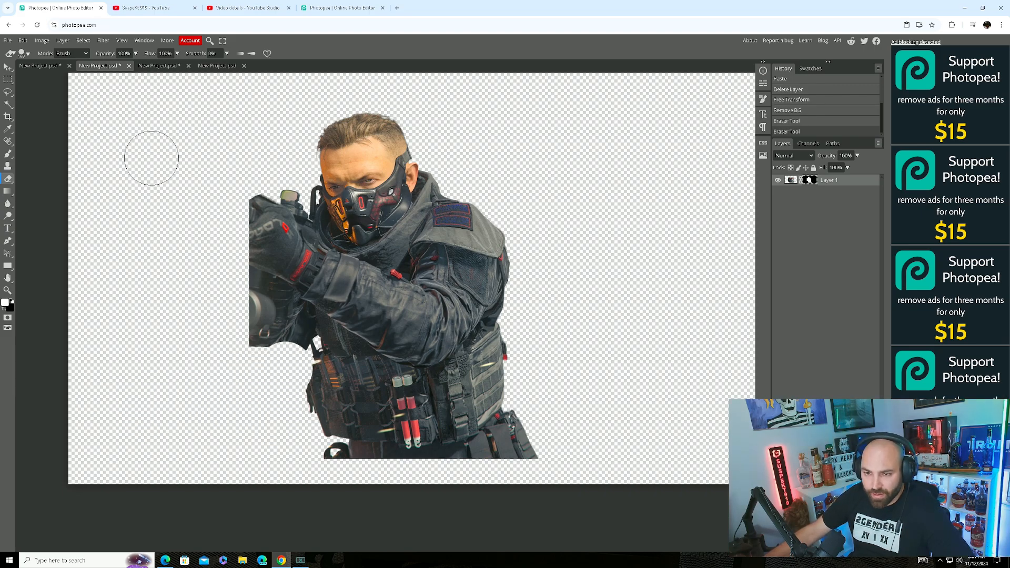
Open the PNG export settings, then close them without saving.
left_click(8, 41)
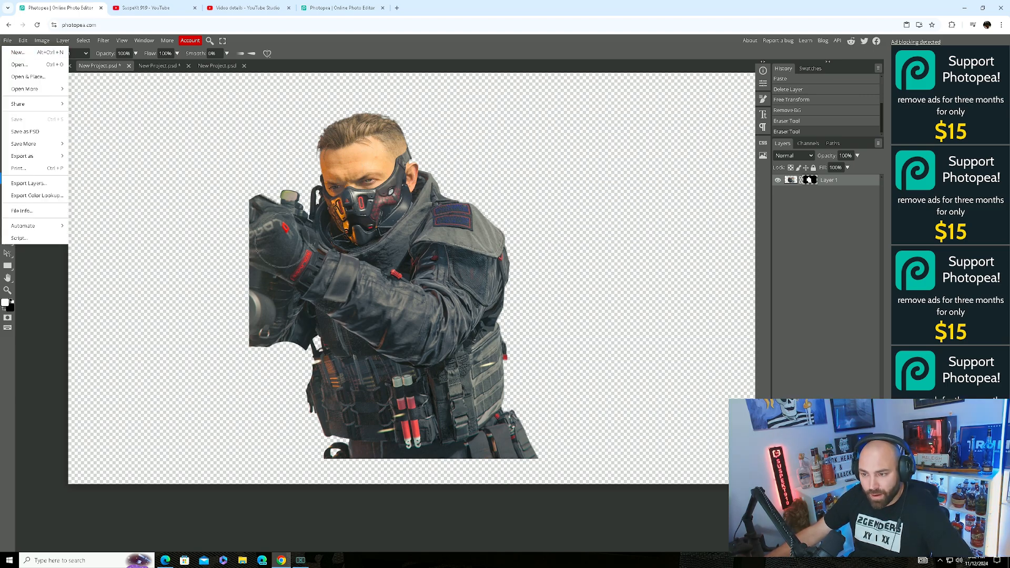
mouse_move(27, 158)
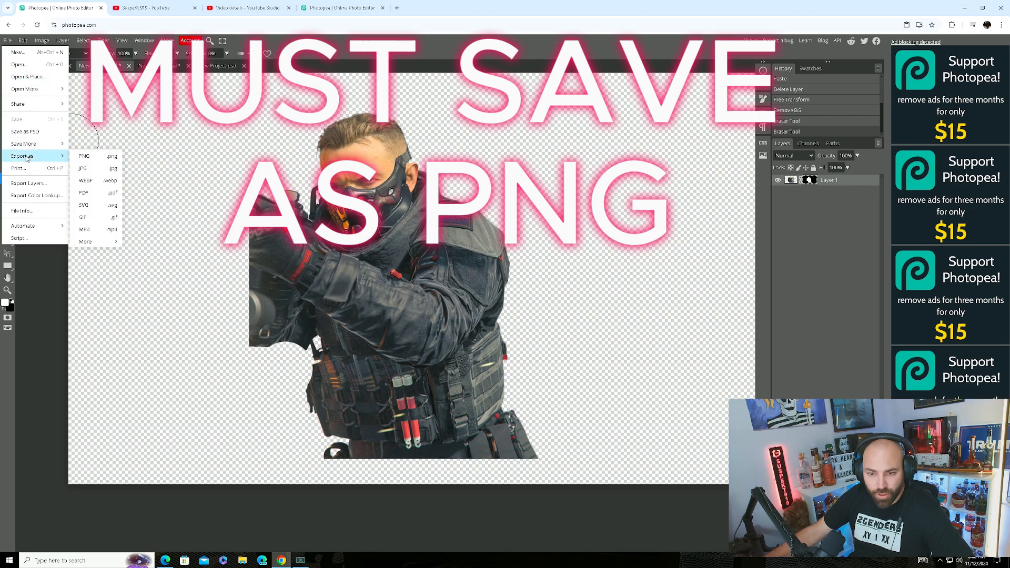
left_click(94, 161)
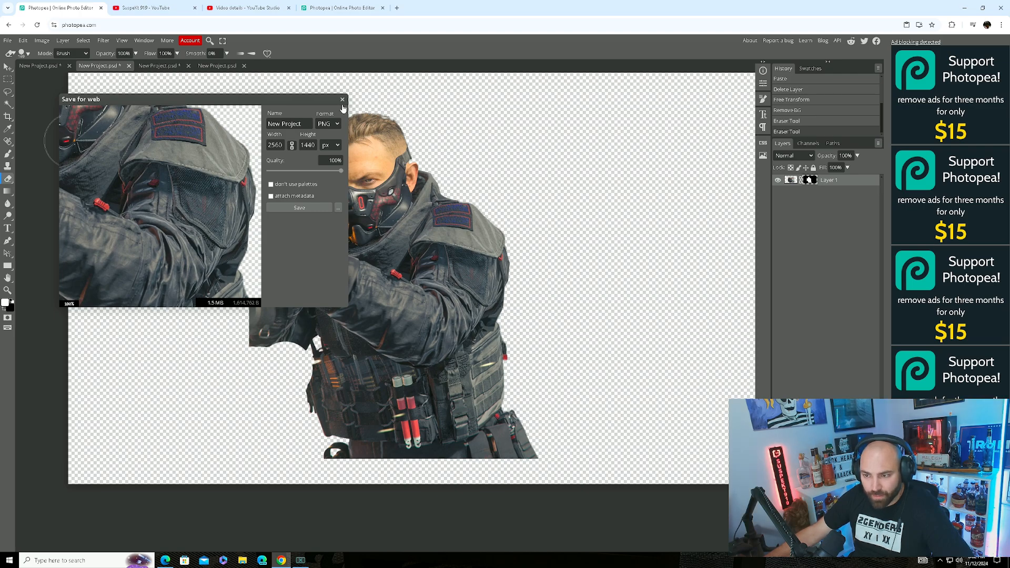
left_click(342, 100)
Open the JPG export settings, then close them and the File menu without saving.
left_click(7, 41)
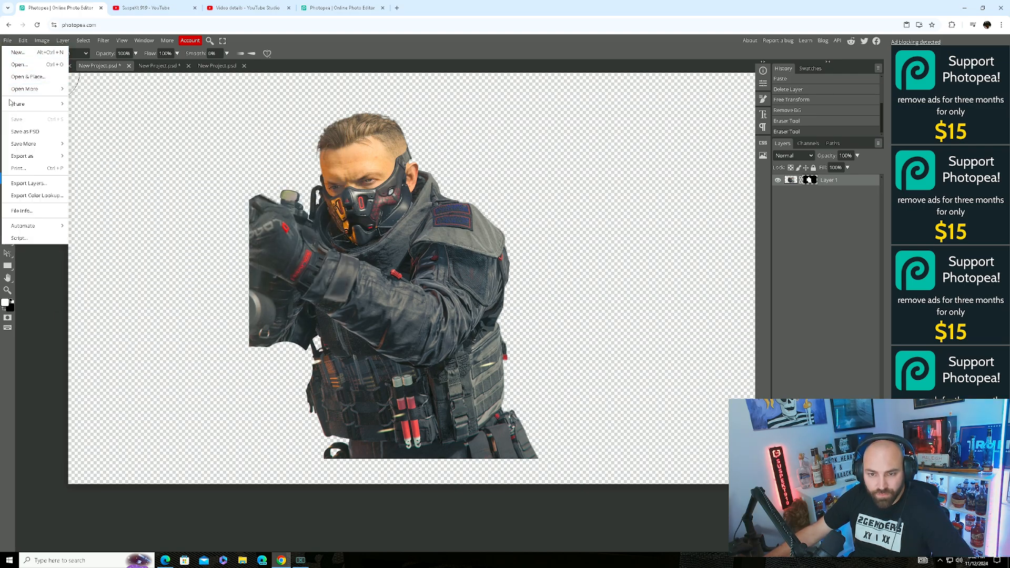
mouse_move(53, 156)
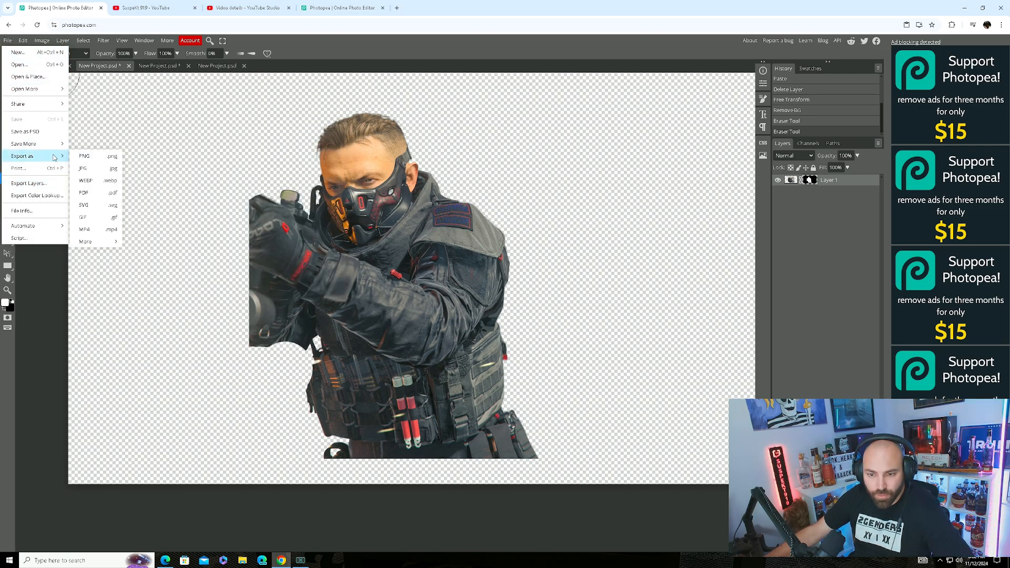
left_click(90, 169)
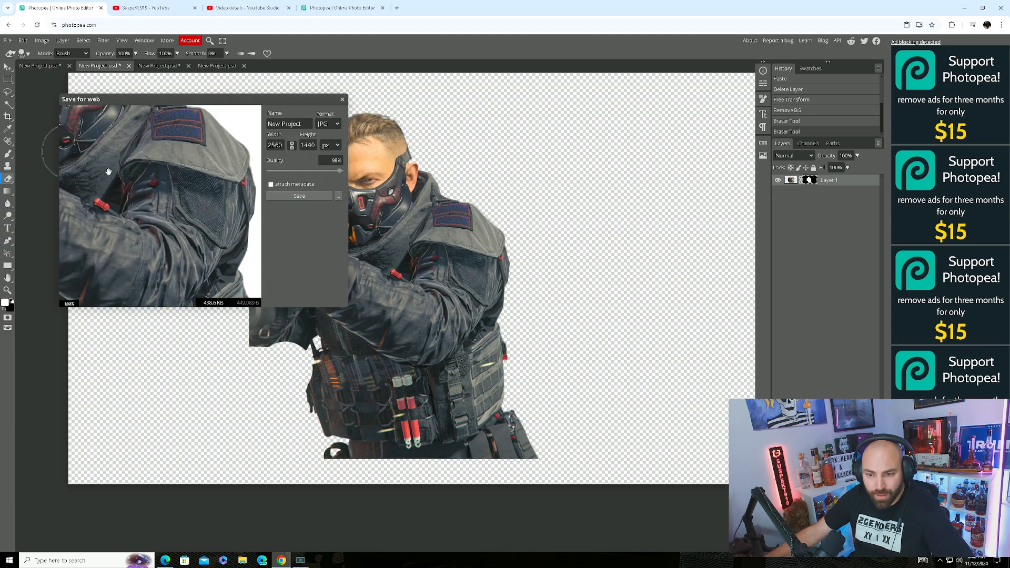
left_click(342, 99)
left_click(7, 40)
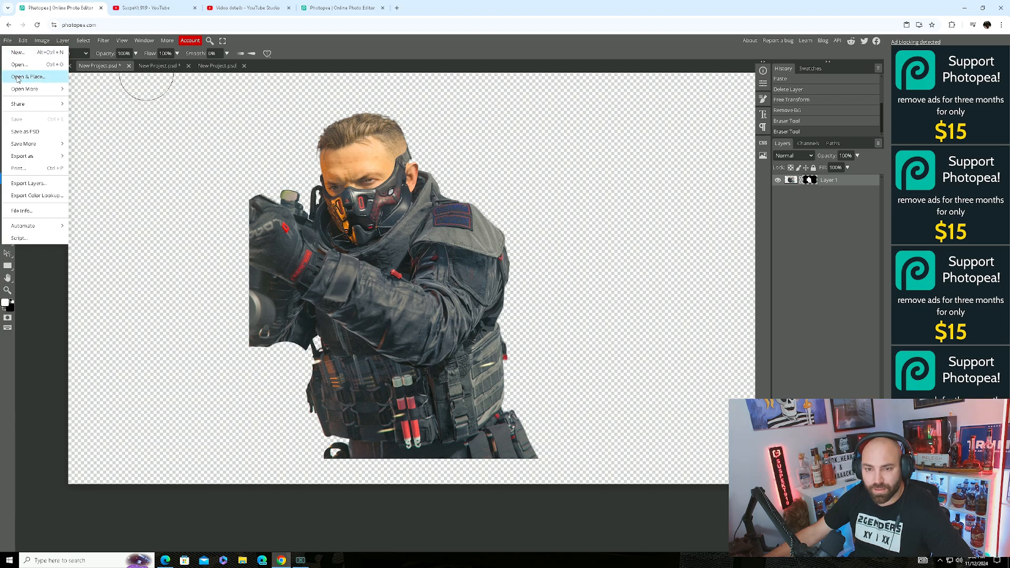
left_click(57, 84)
Undo the recent eraser strokes to restore the operator's arm and rifle edge.
left_click(7, 41)
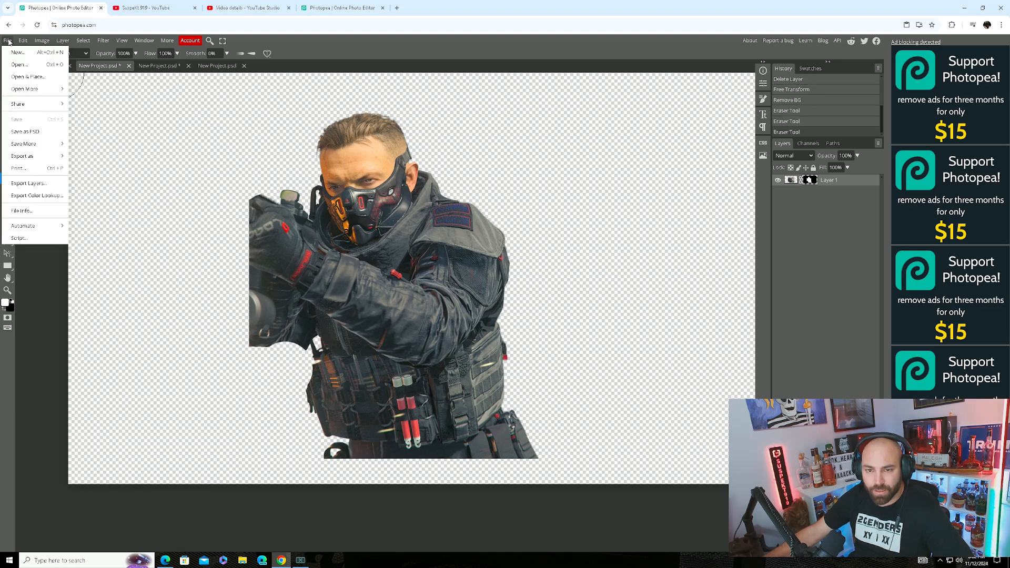
left_click(22, 41)
left_click(23, 40)
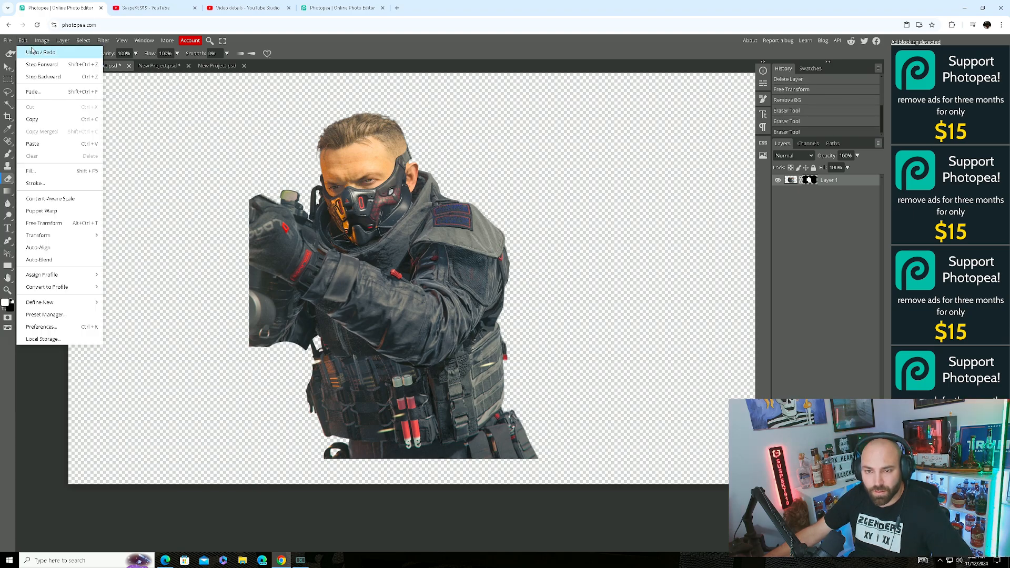
left_click(31, 52)
left_click(23, 40)
left_click(30, 52)
left_click(23, 40)
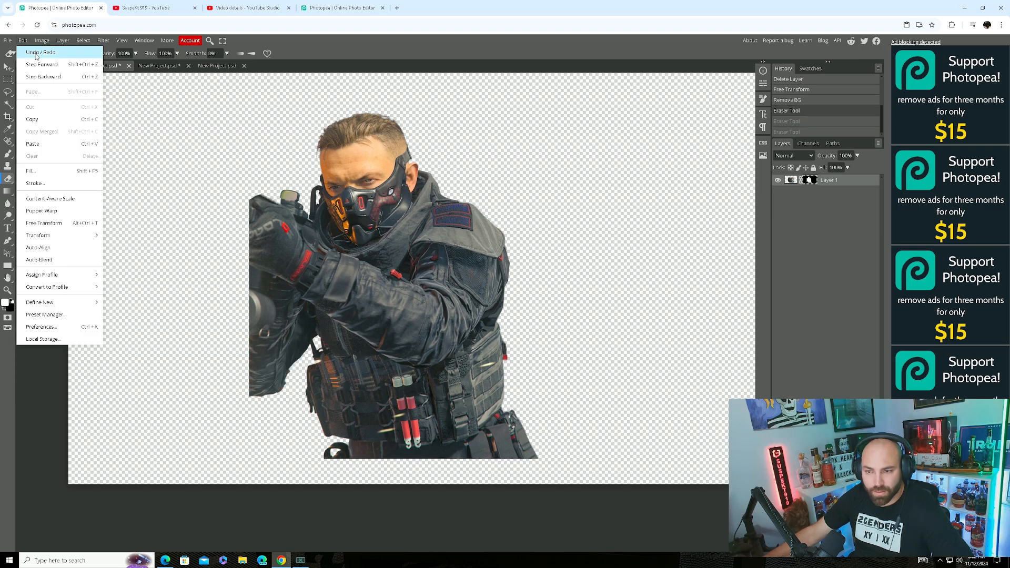
left_click(34, 52)
left_click(10, 41)
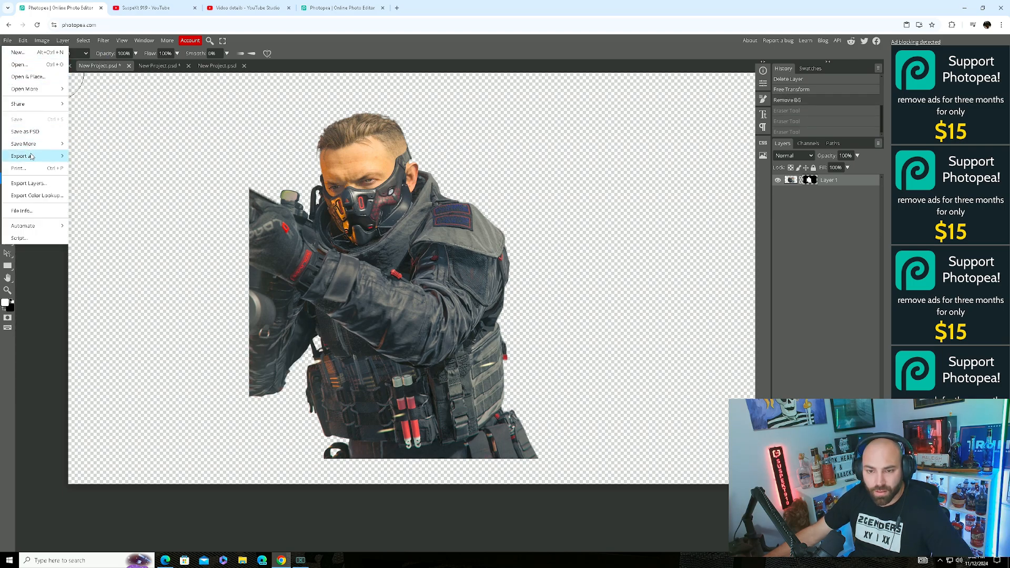
Export the cut-out as a PNG named 'Operator 7' and dismiss the ad-blocker warning.
mouse_move(37, 156)
left_click(89, 157)
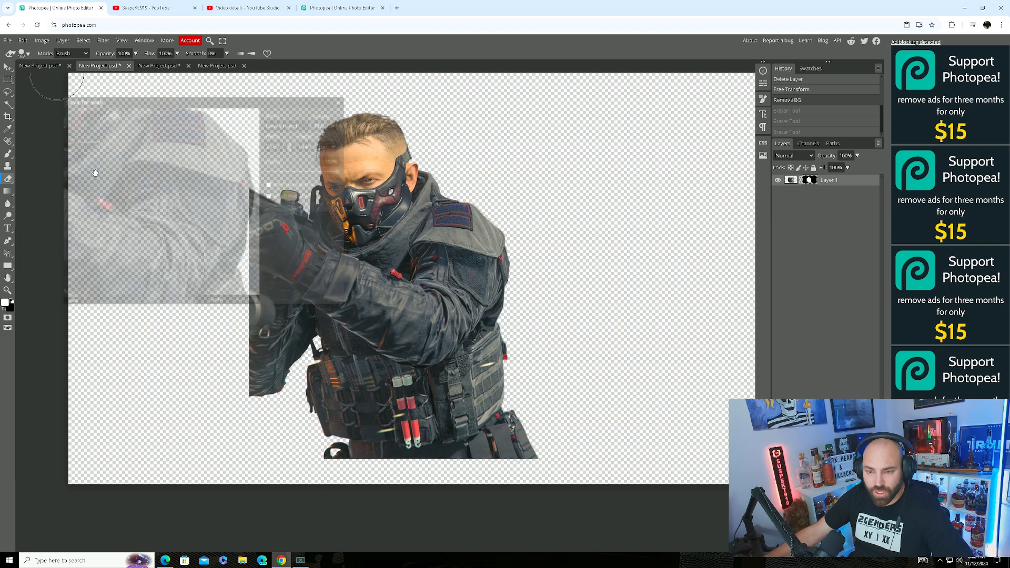
left_click(302, 124)
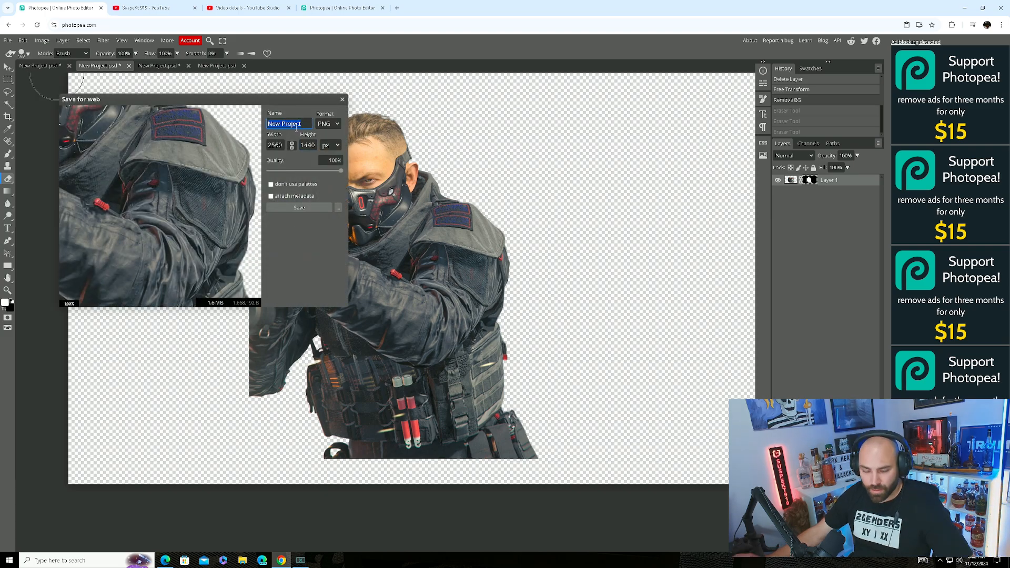
type("Operator ")
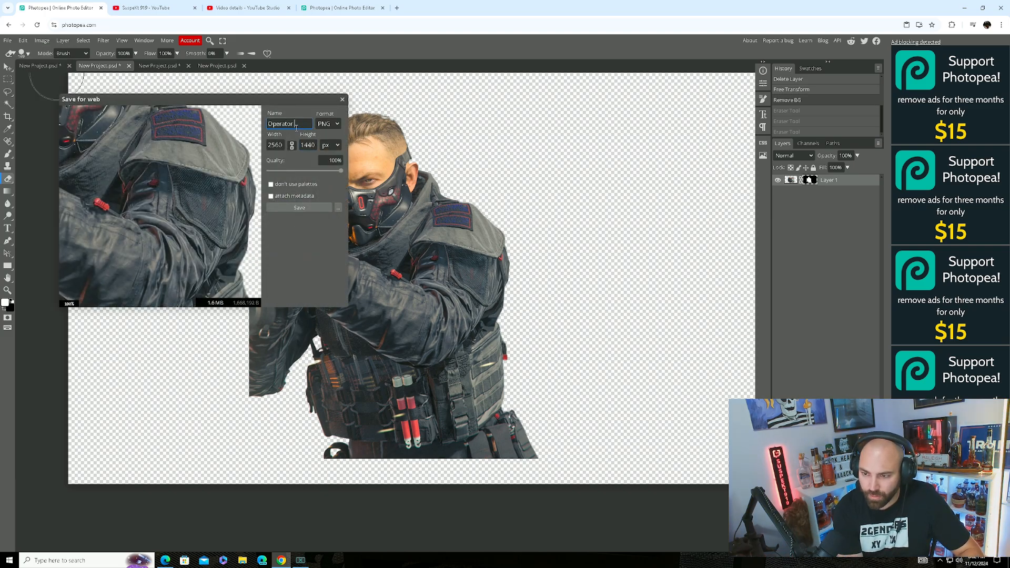
type("7")
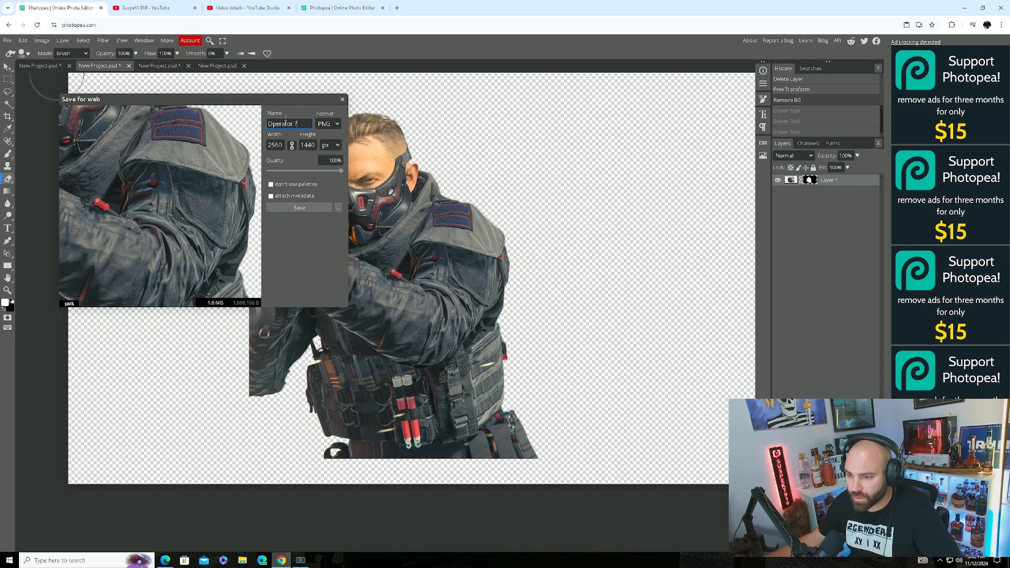
left_click(309, 207)
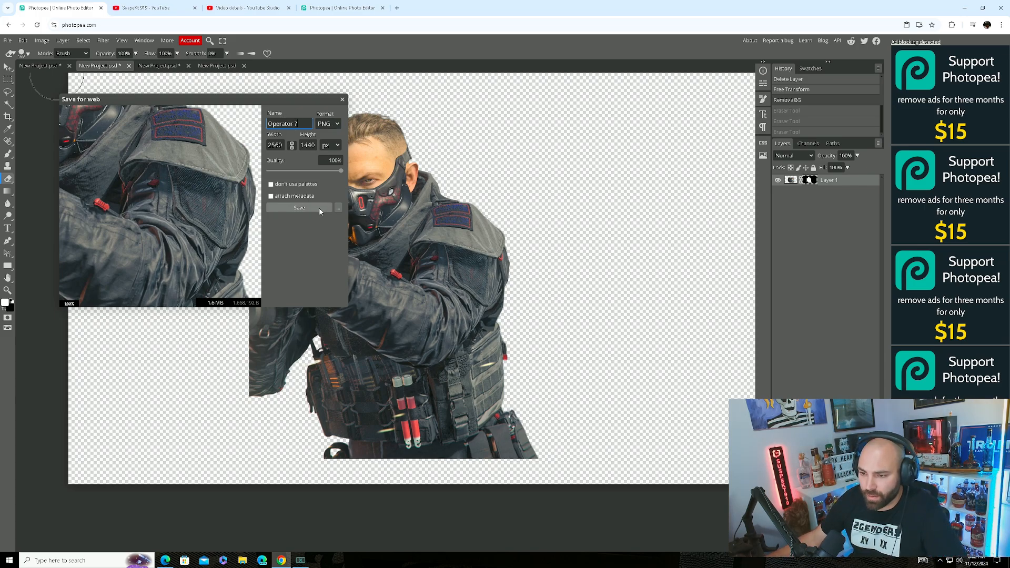
left_click(534, 64)
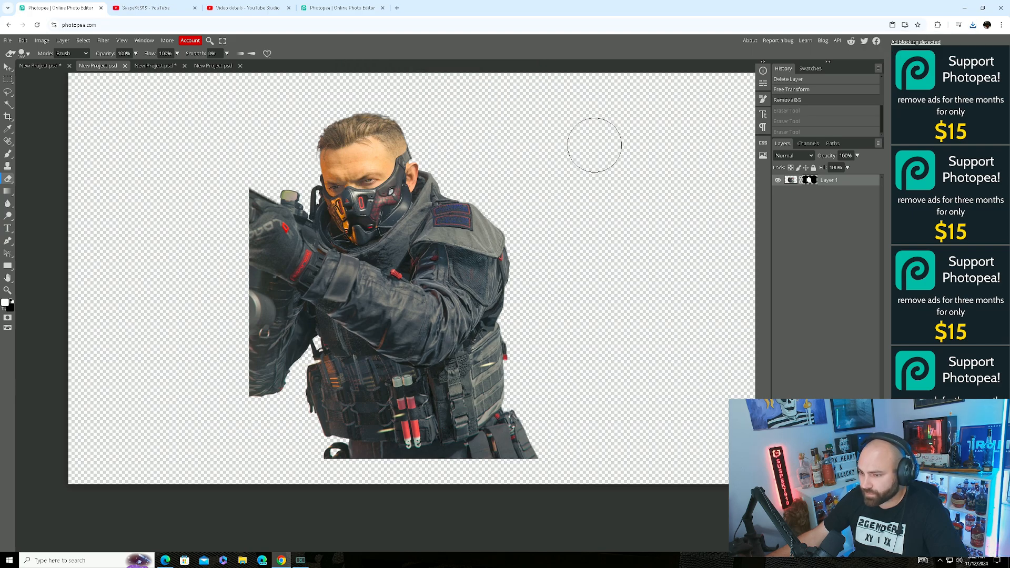
Undo the background removal, then reapply Remove BG from the image's right-click menu, closing the ad.
left_click(7, 41)
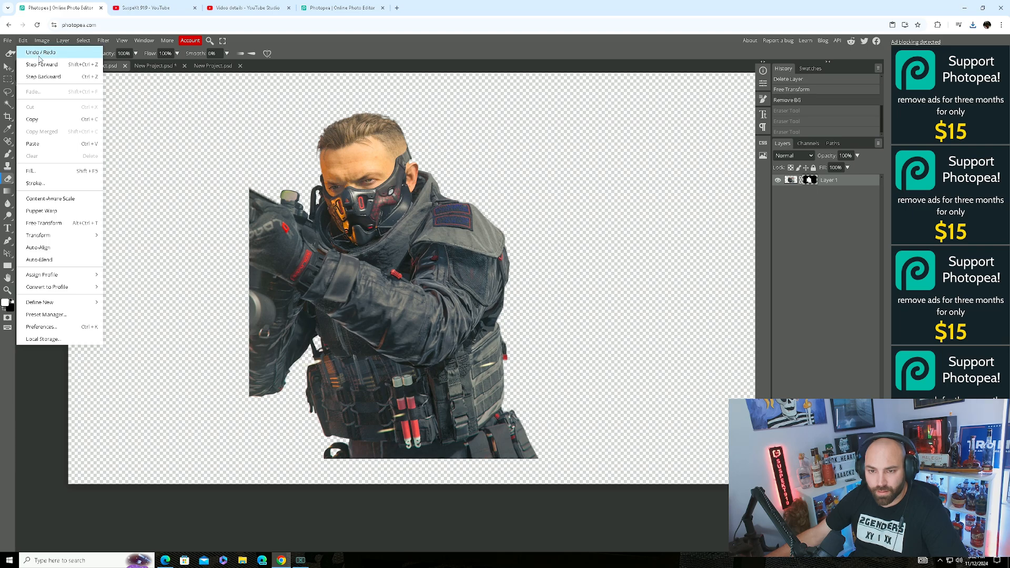
left_click(39, 52)
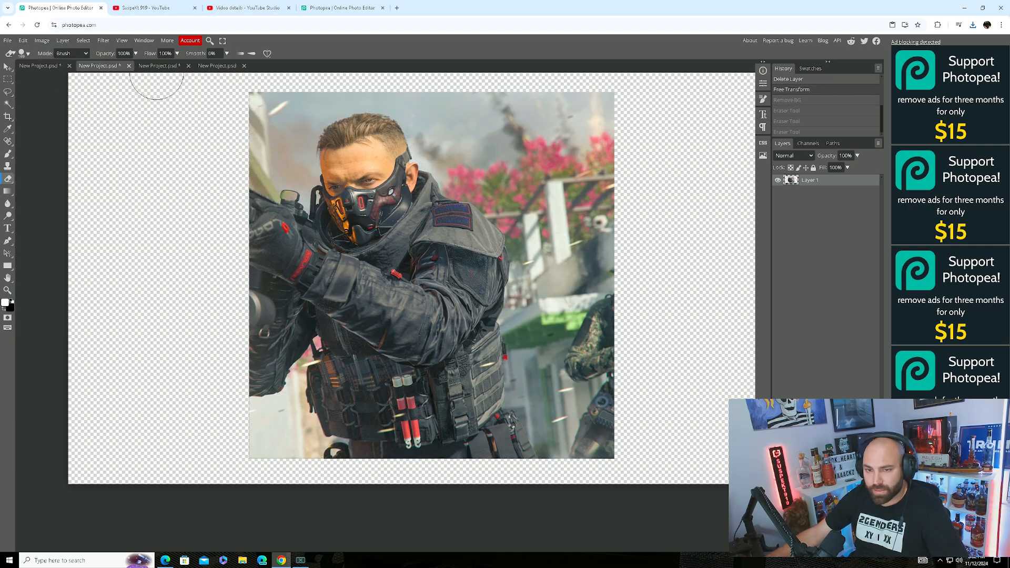
left_click(8, 67)
right_click(519, 164)
left_click(543, 196)
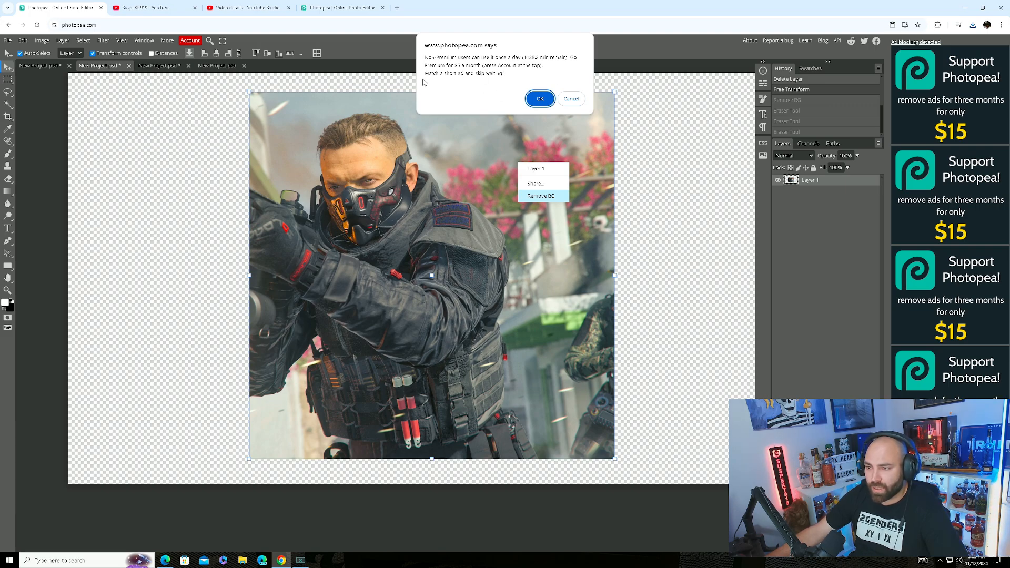
left_click(541, 98)
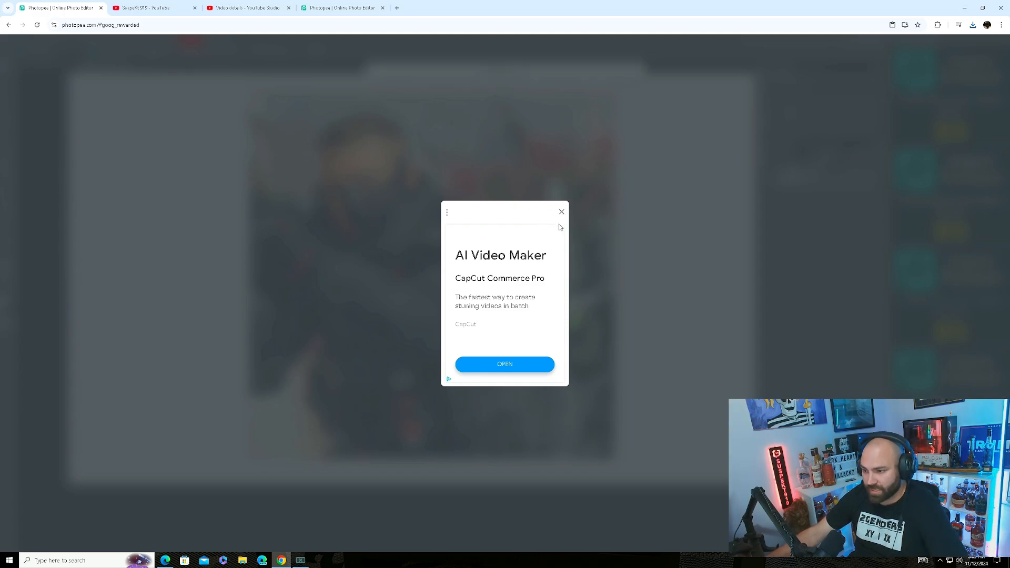
left_click(561, 212)
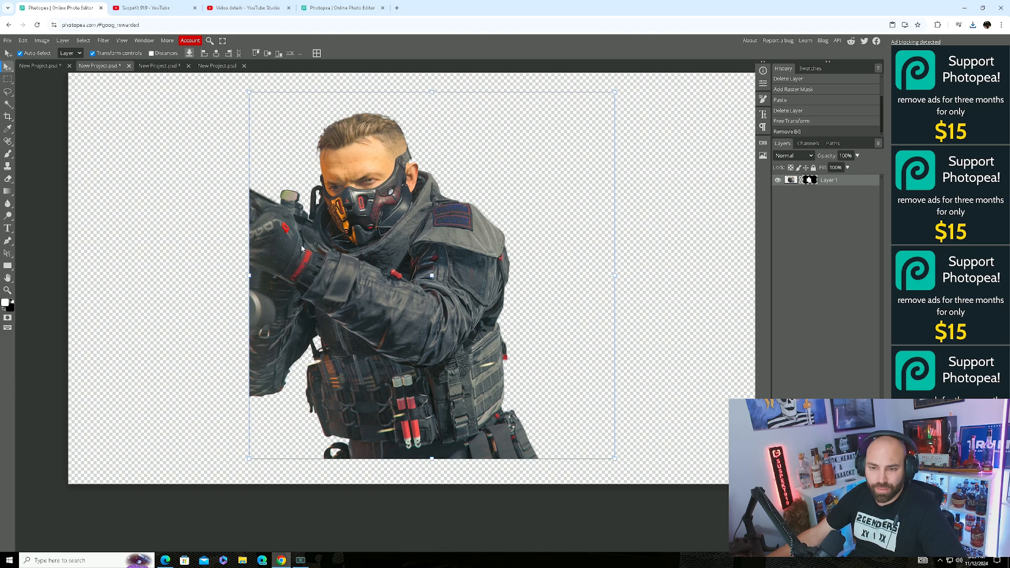
Flip through the open documents, including the blue canvas and the third thumbnail design.
left_click(7, 241)
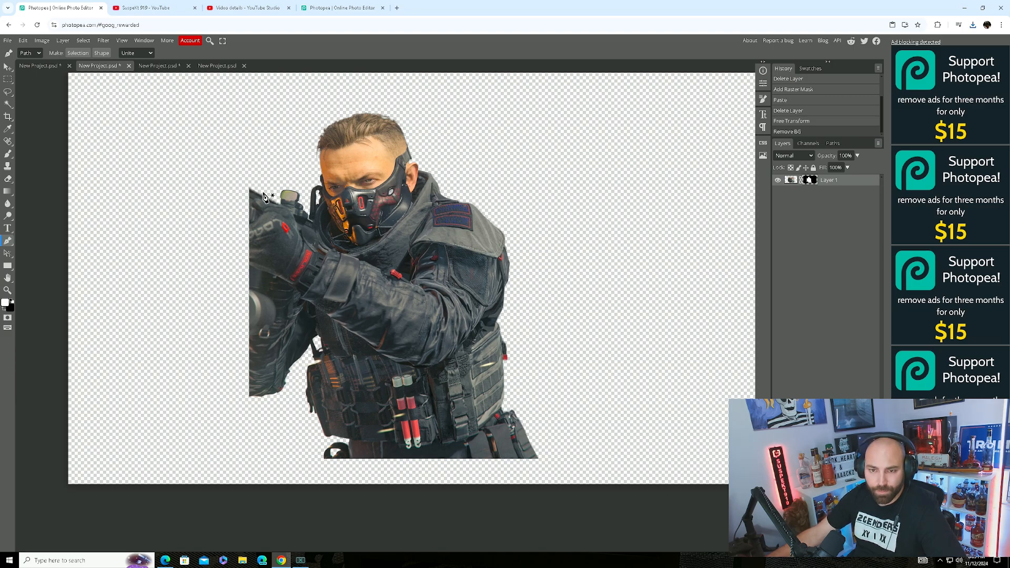
left_click(8, 65)
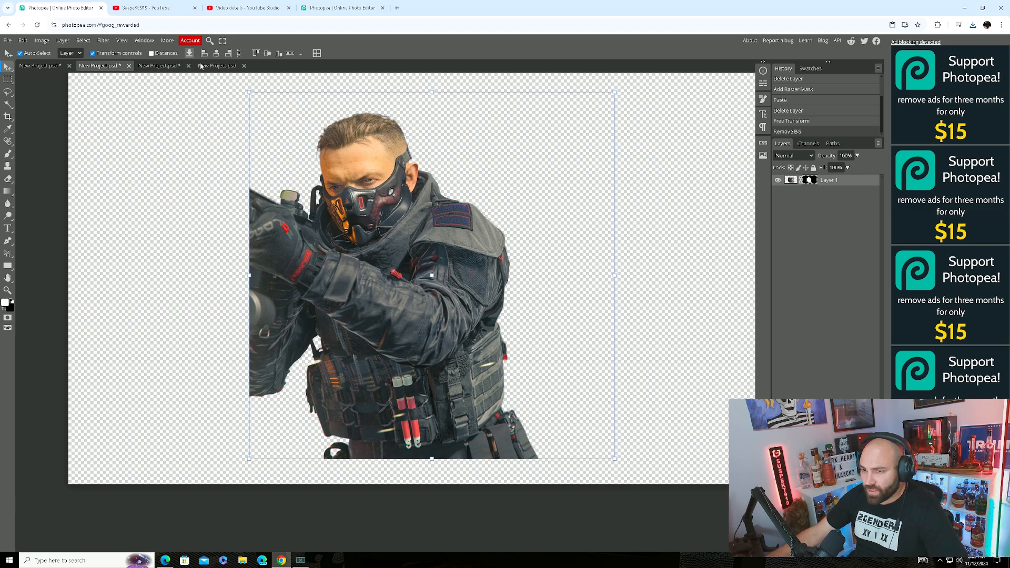
left_click(39, 65)
left_click(98, 66)
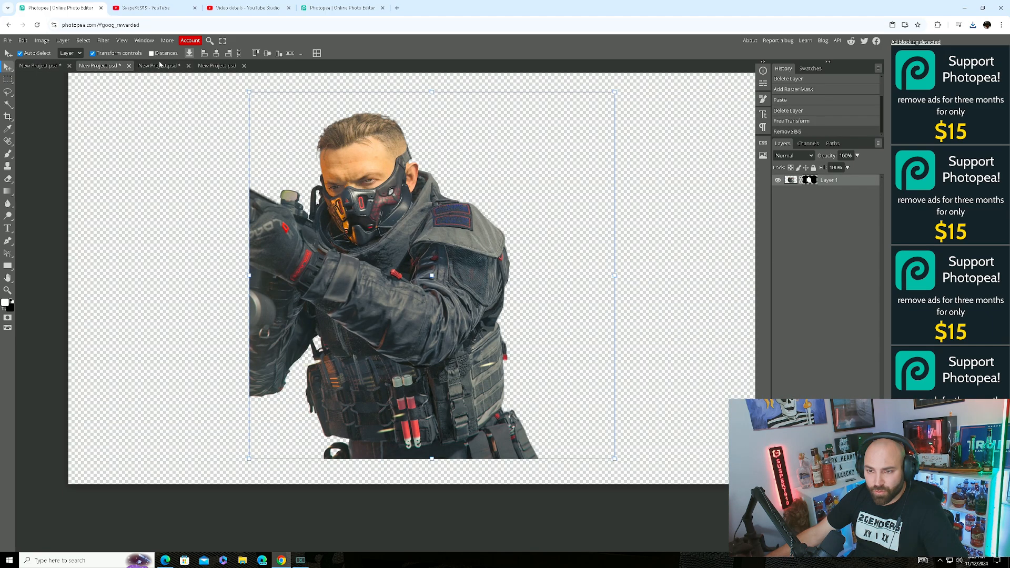
left_click(158, 65)
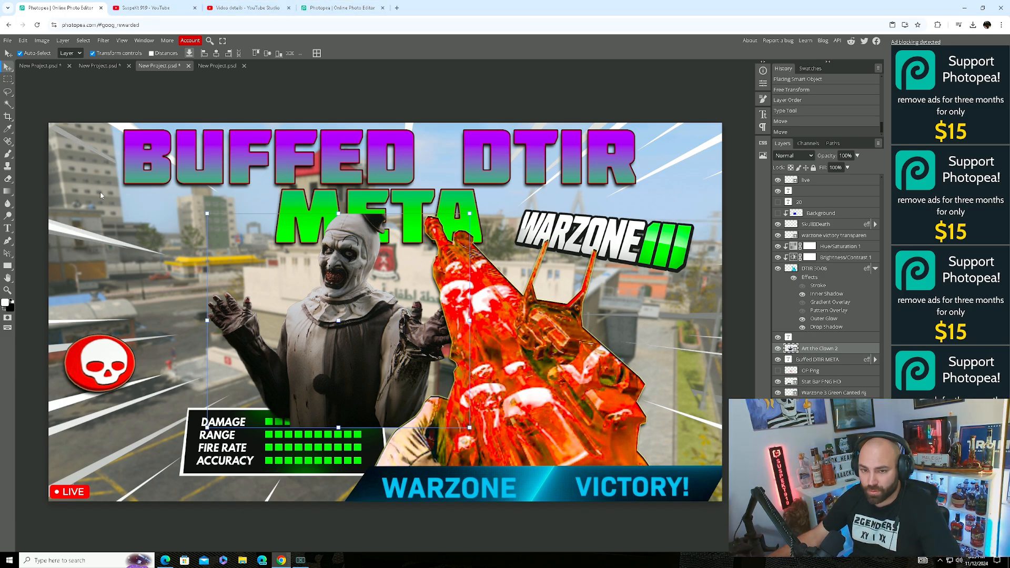
Cycle through the YouTube and Photopea browser tabs, ending on the first Photopea project.
left_click(135, 5)
left_click(242, 5)
left_click(337, 5)
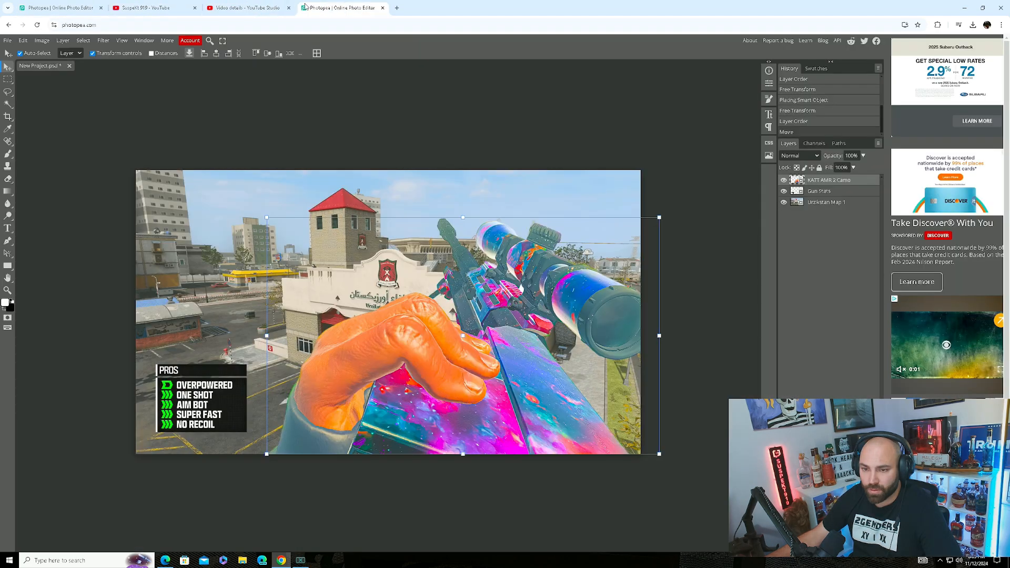
left_click(55, 7)
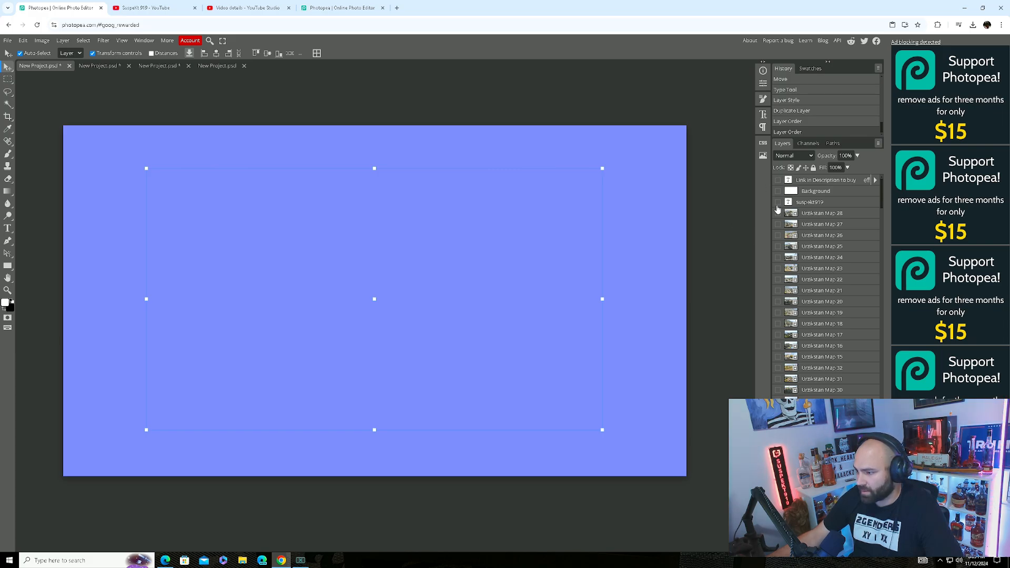
Show the Art the Clown 2, Abolisher Operator, The Entity and Renetti and RAM-9 camo layers.
scroll(810, 231, "down", 10)
left_click_drag(778, 204, 777, 225)
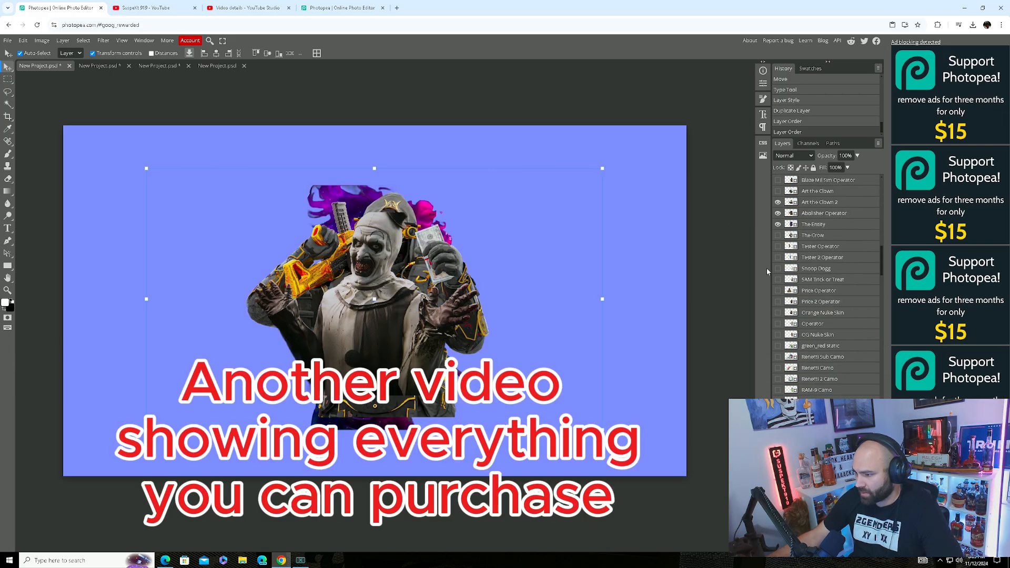
left_click_drag(779, 368, 778, 390)
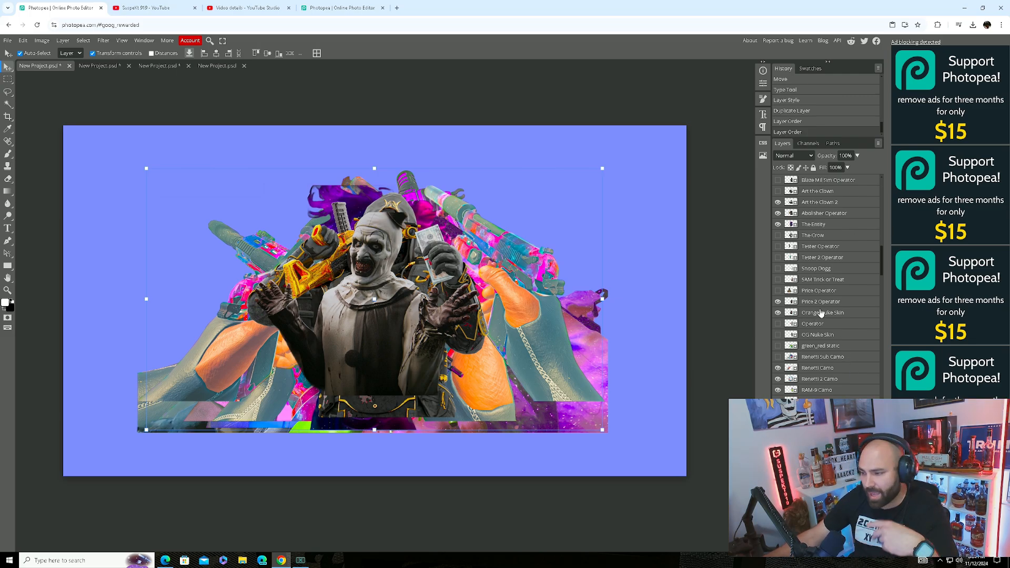
scroll(836, 284, "down", 10)
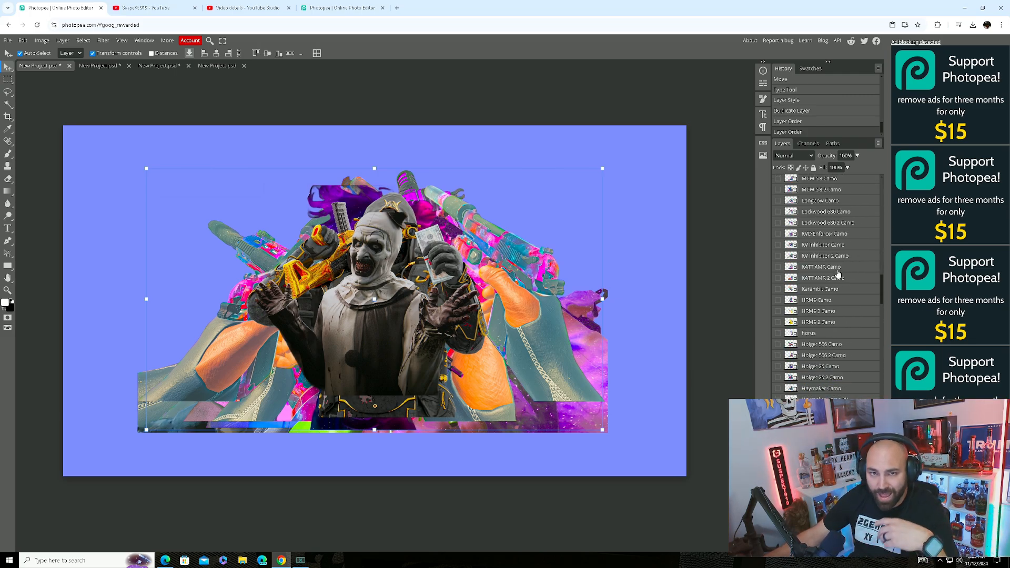
scroll(840, 268, "down", 10)
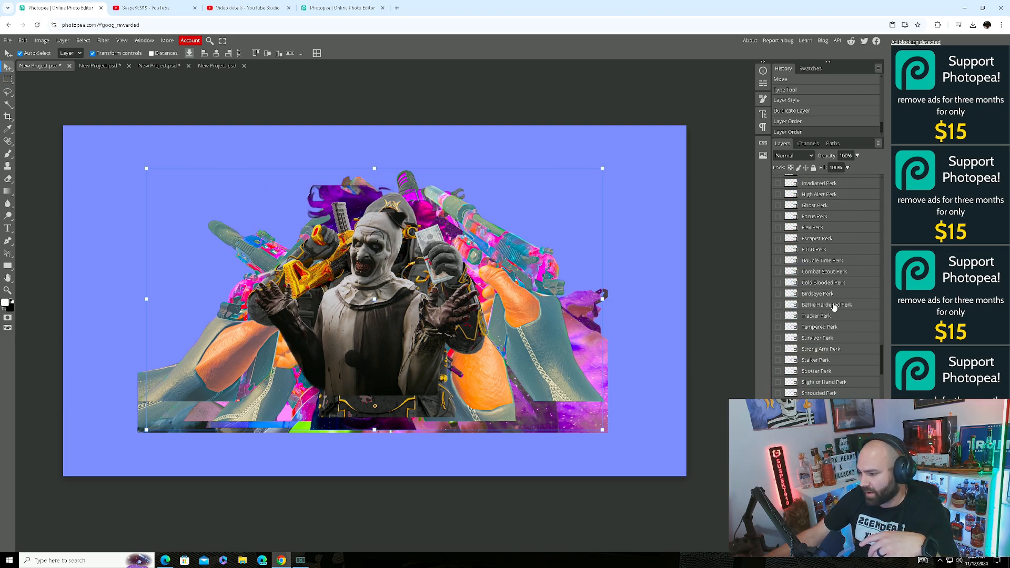
scroll(846, 384, "down", 10)
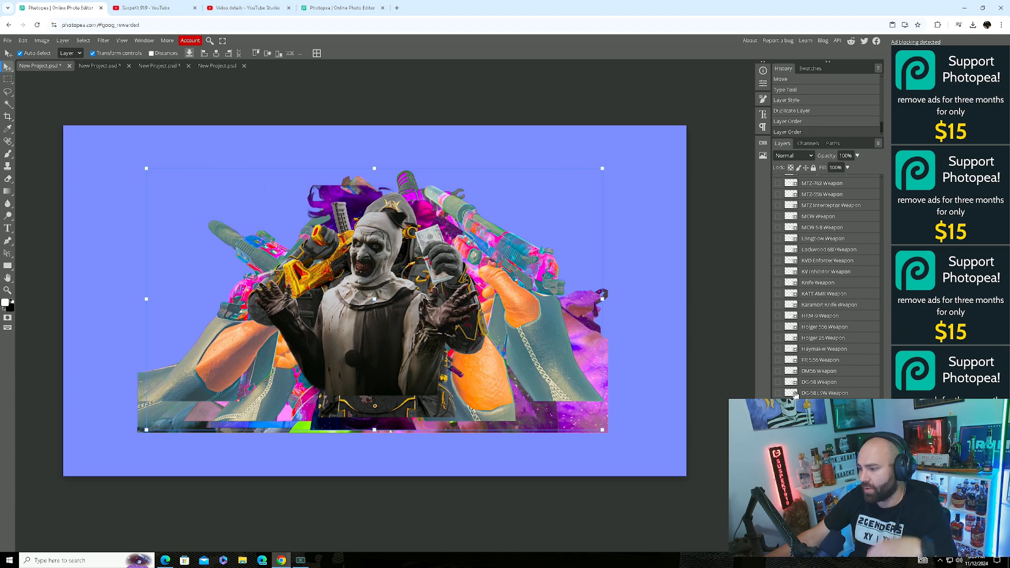
scroll(825, 363, "down", 3)
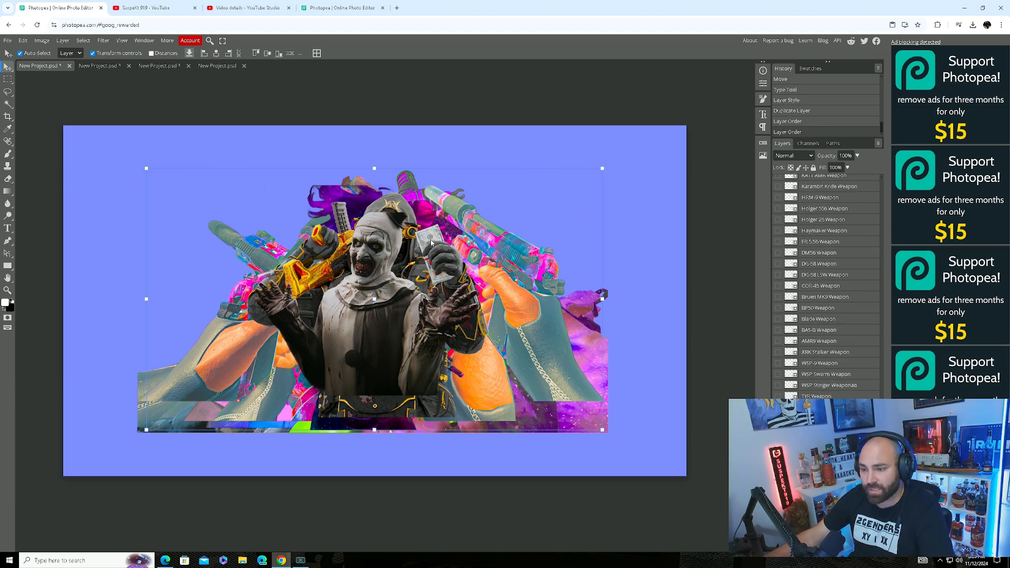
scroll(812, 334, "down", 10)
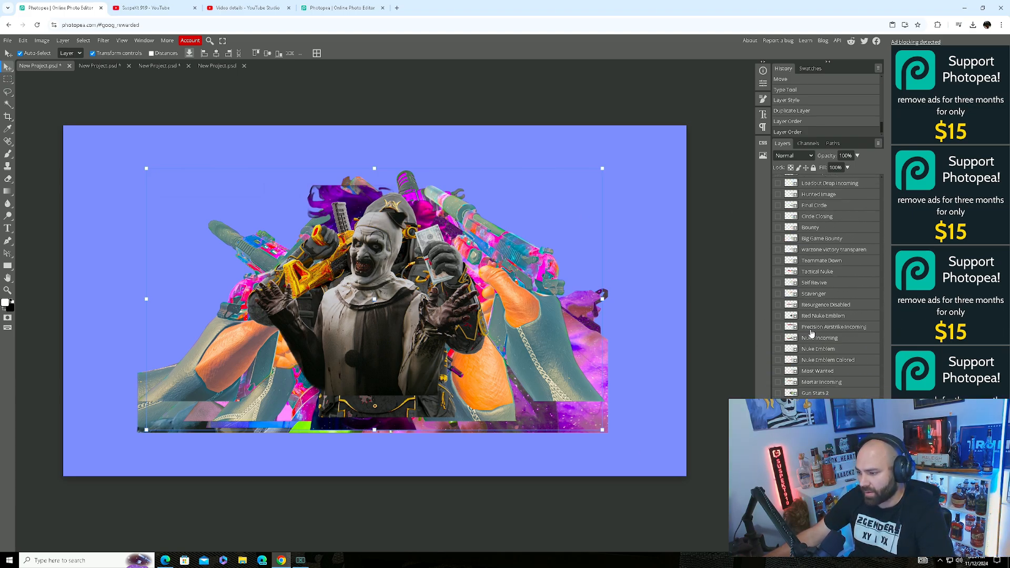
scroll(812, 334, "down", 10)
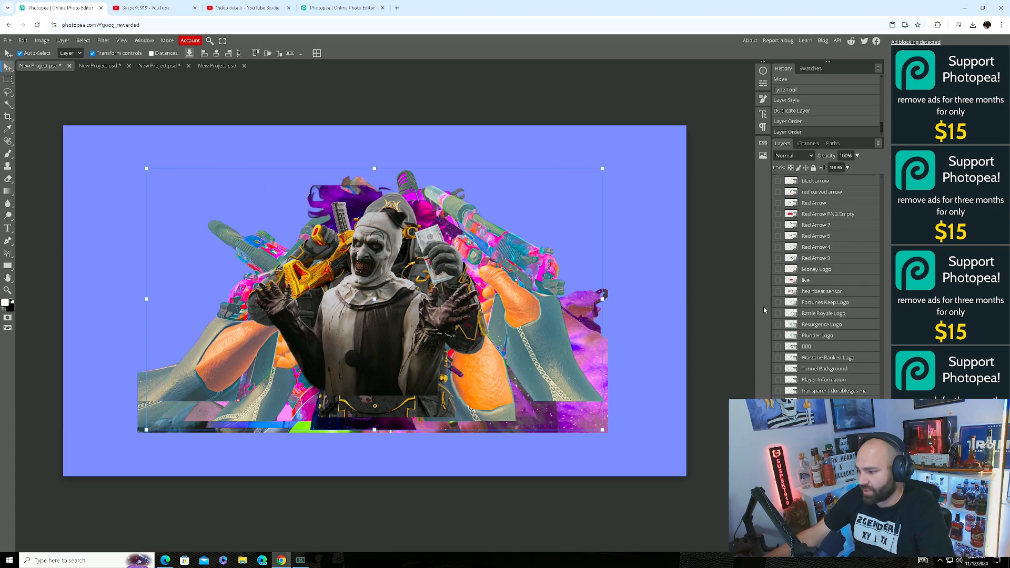